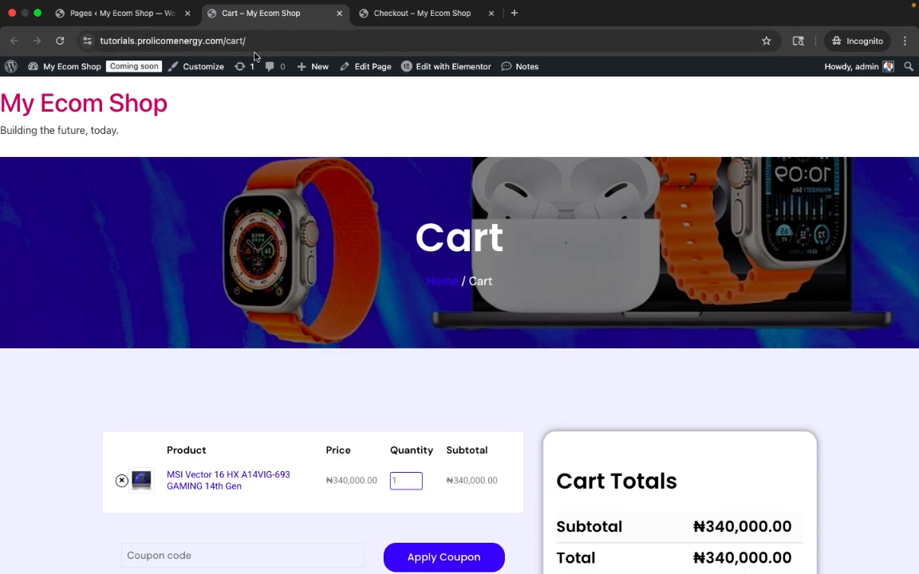
# Step: Review the live Checkout page's contact, billing and payment sections, and open the page for editing
pyautogui.click(411, 22)
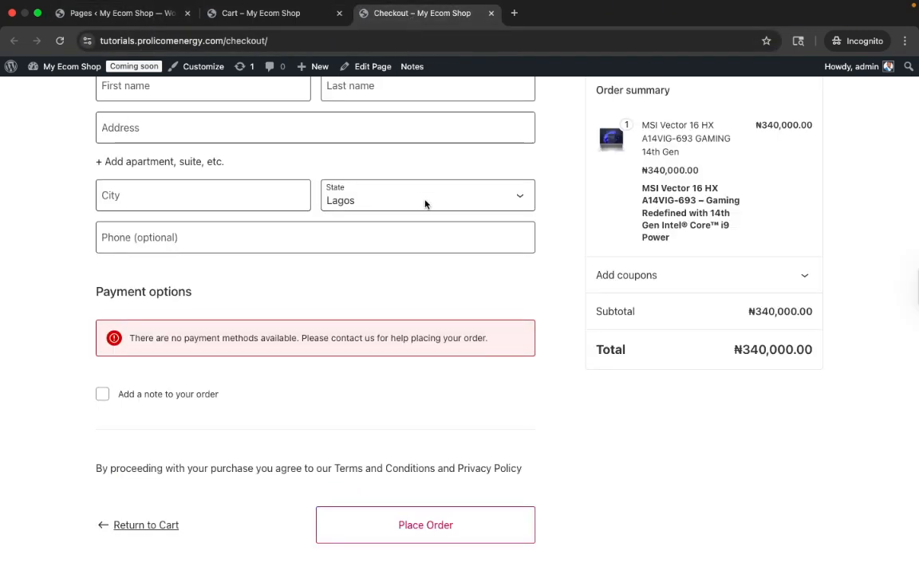
pyautogui.scroll(5, 424, 204)
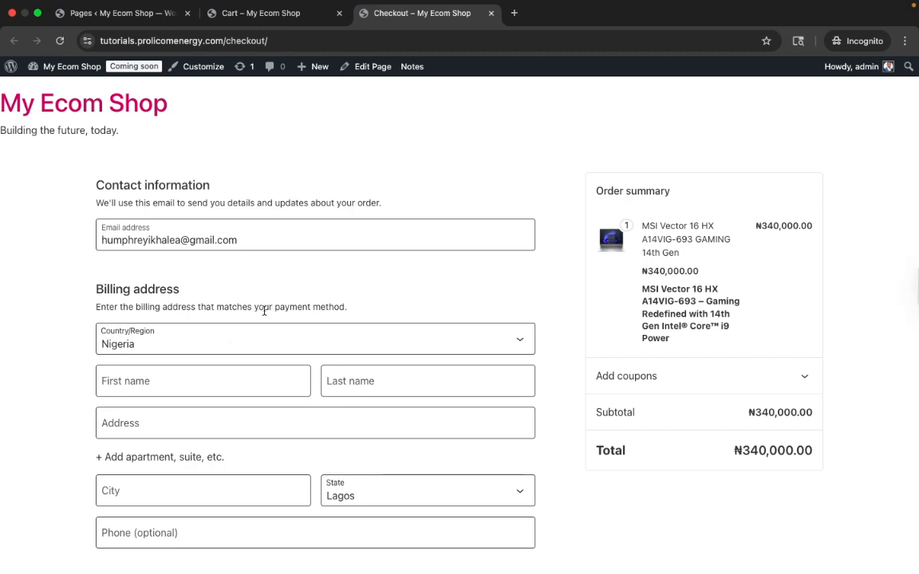
pyautogui.scroll(-5, 324, 383)
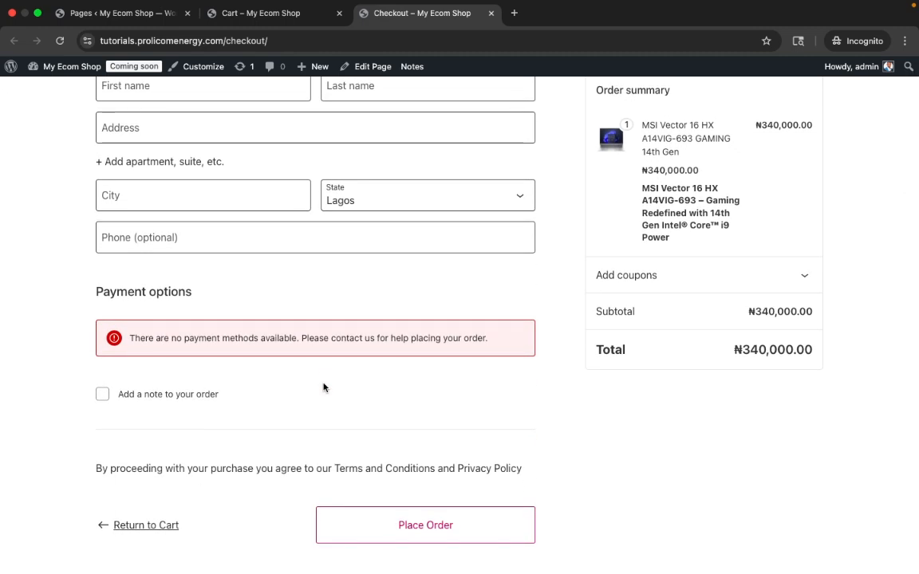
pyautogui.scroll(5, 323, 388)
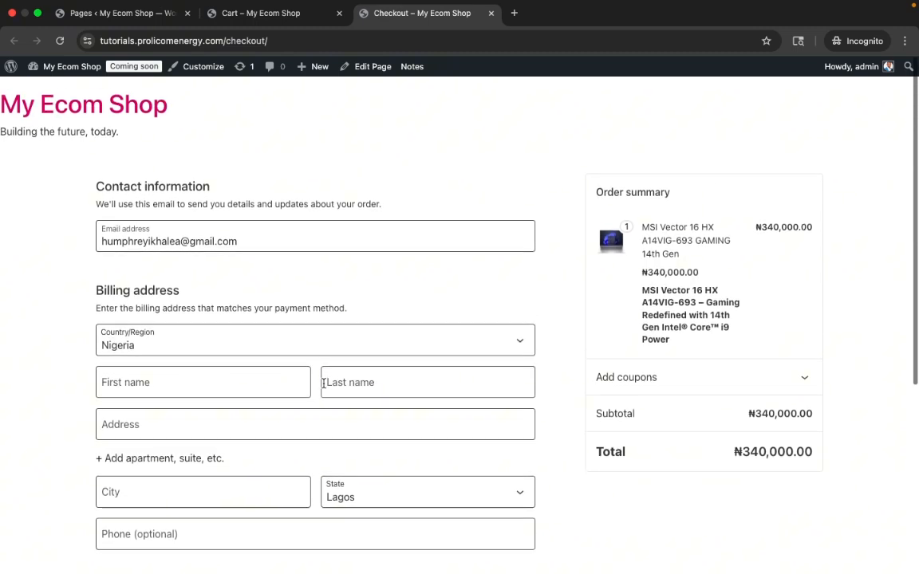
pyautogui.moveTo(322, 70)
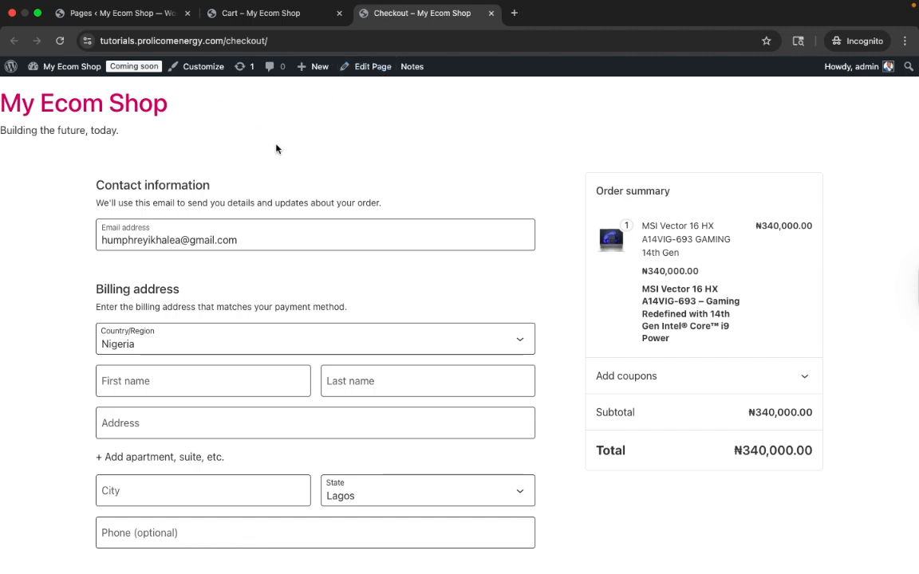
pyautogui.click(367, 71)
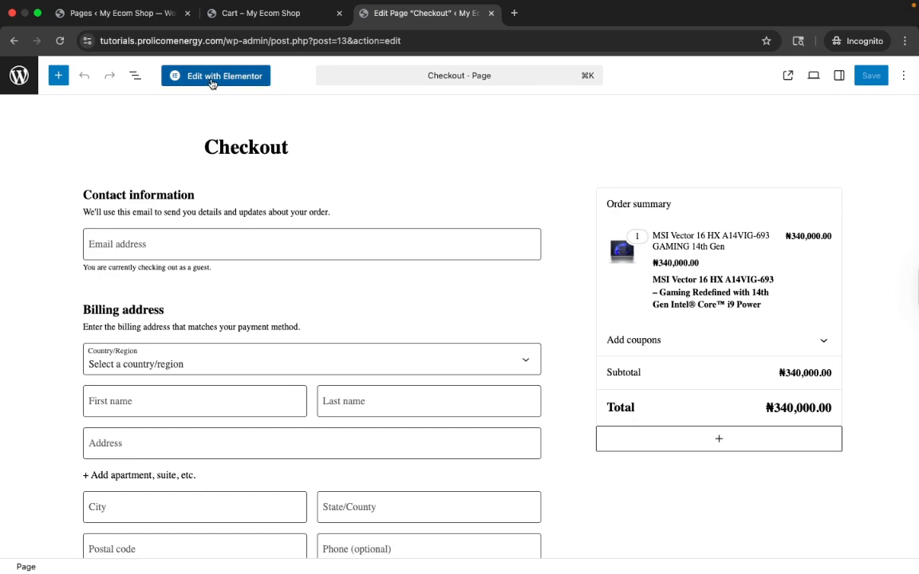
# Step: Look through the Checkout page's default block layout and open the page in the Elementor editor
pyautogui.scroll(-10, 572, 362)
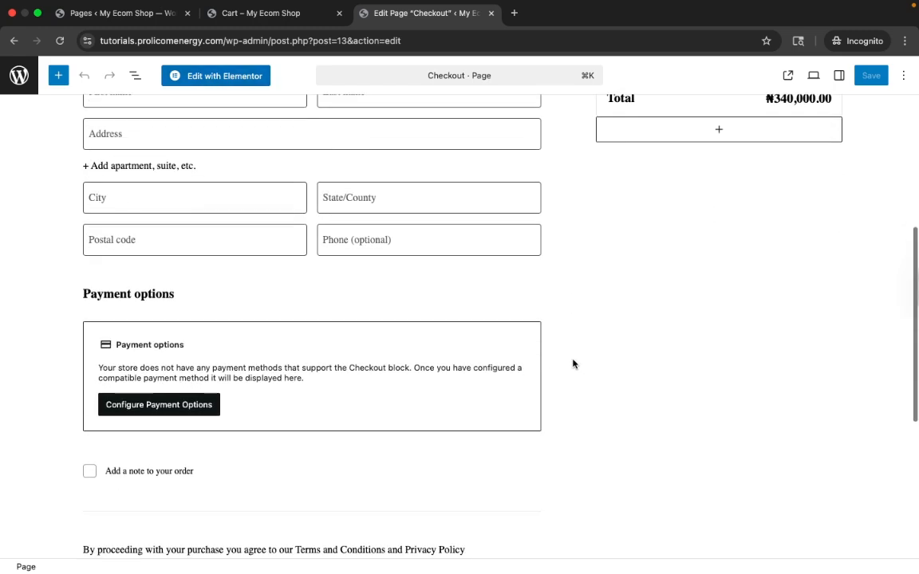
pyautogui.scroll(-2, 571, 362)
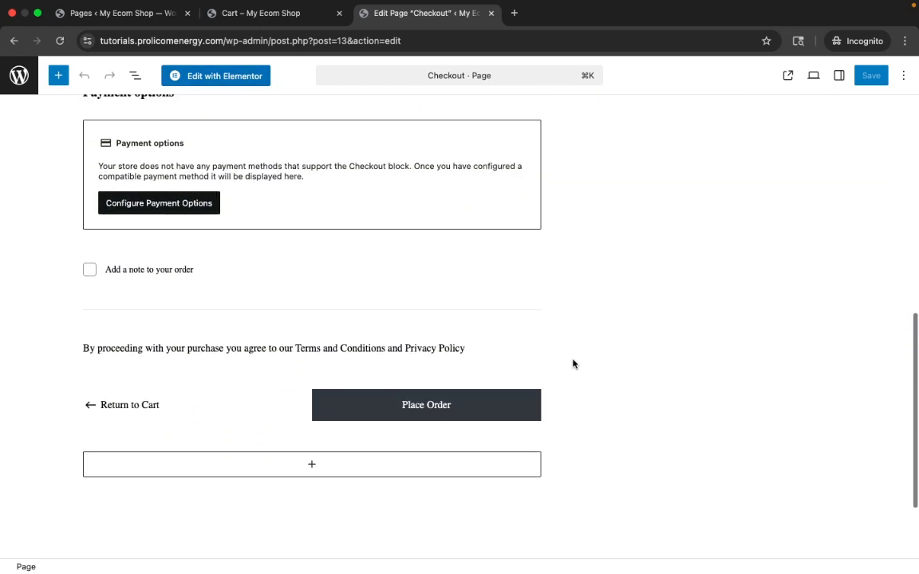
pyautogui.scroll(-3, 572, 363)
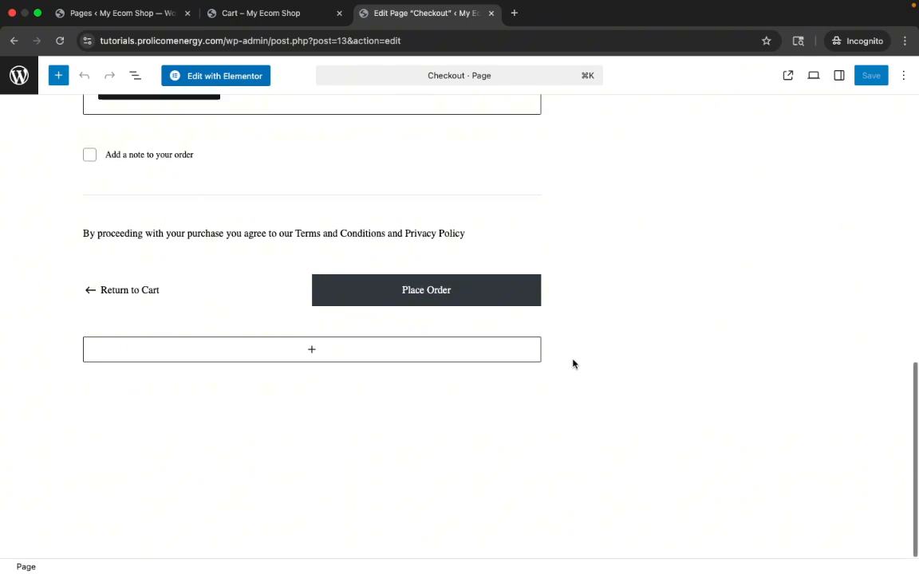
pyautogui.scroll(4, 572, 363)
pyautogui.scroll(15, 572, 364)
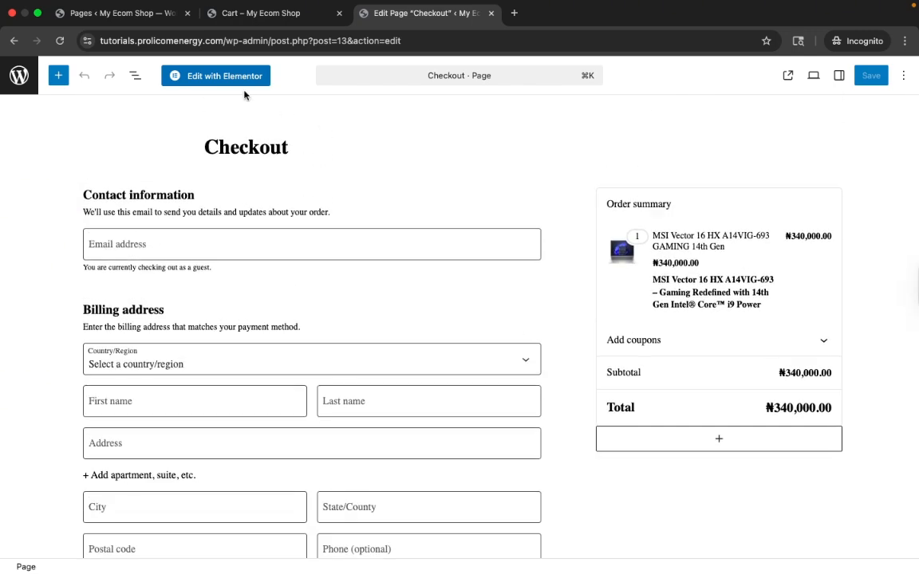
pyautogui.click(228, 78)
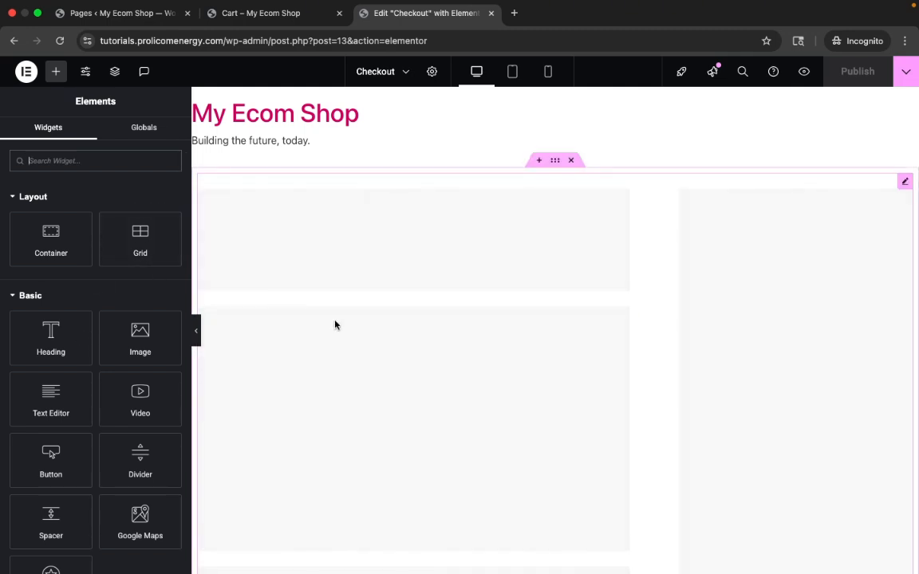
# Step: Delete the container holding the default checkout form from the Checkout page
pyautogui.scroll(-5, 394, 405)
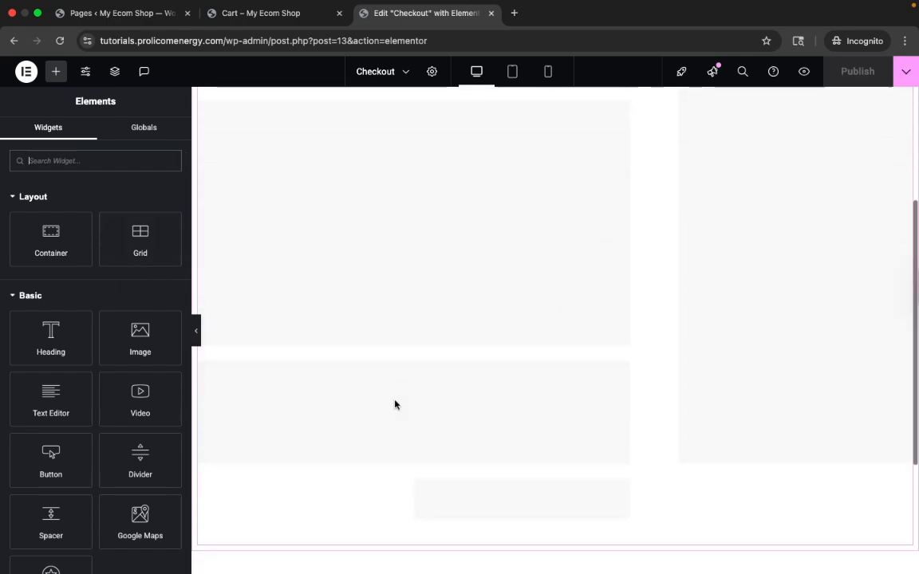
pyautogui.scroll(5, 394, 404)
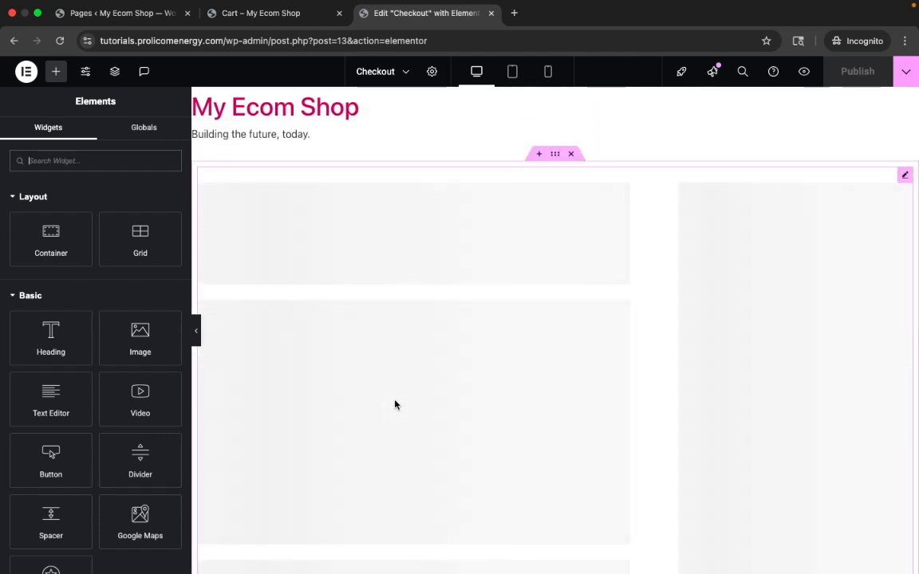
pyautogui.scroll(1, 394, 405)
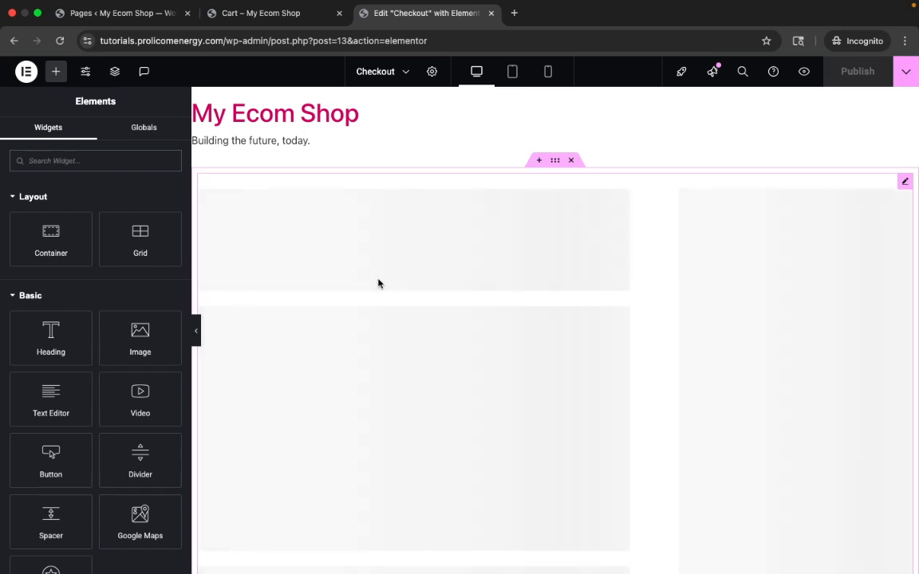
pyautogui.scroll(-5, 540, 309)
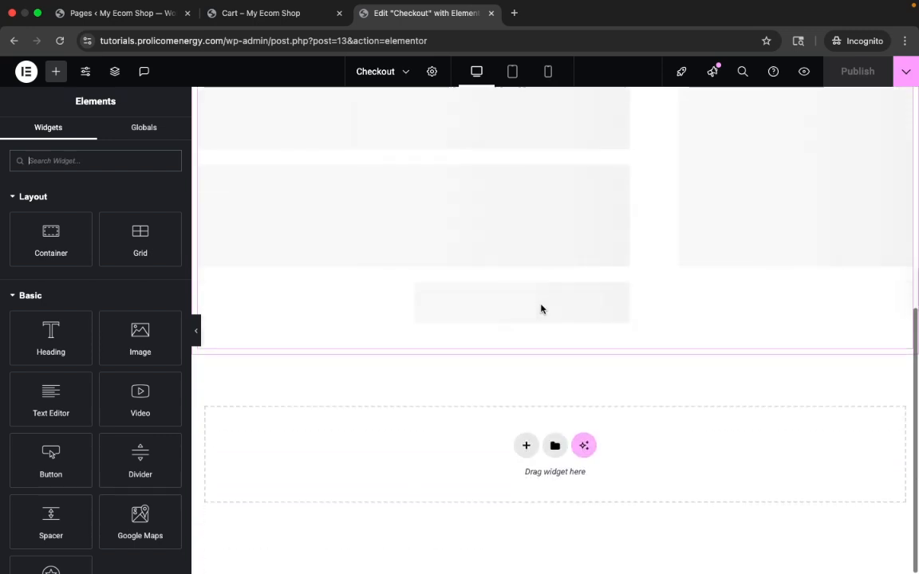
pyautogui.scroll(5, 540, 309)
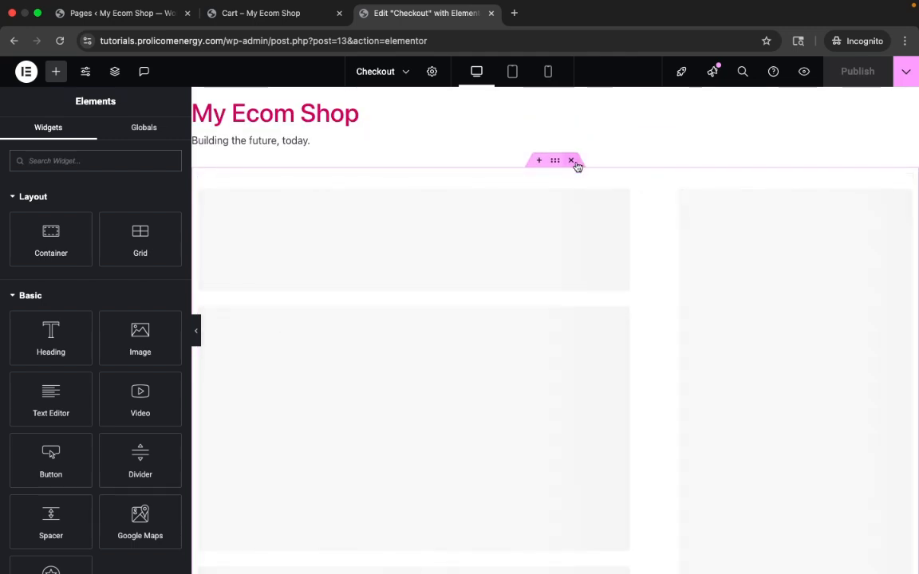
pyautogui.click(574, 161)
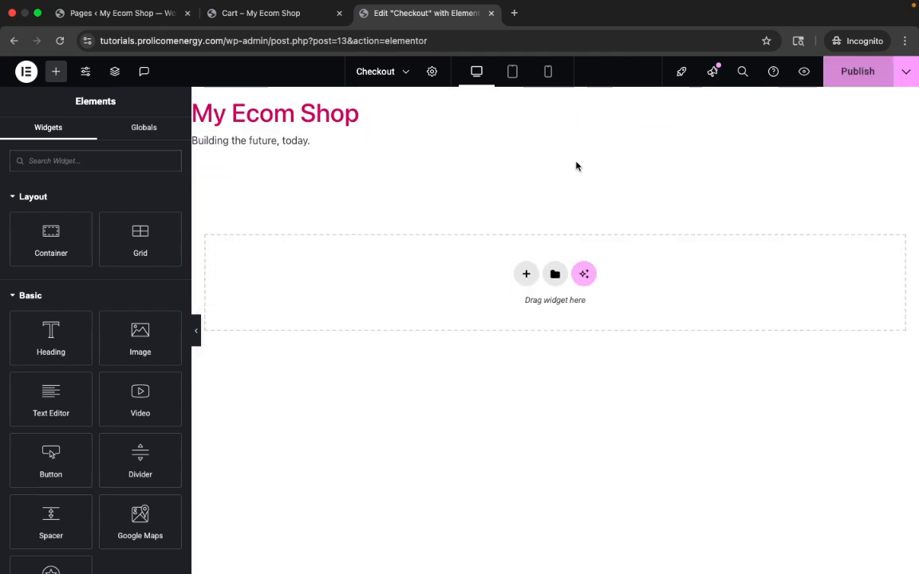
pyautogui.click(527, 273)
pyautogui.click(515, 307)
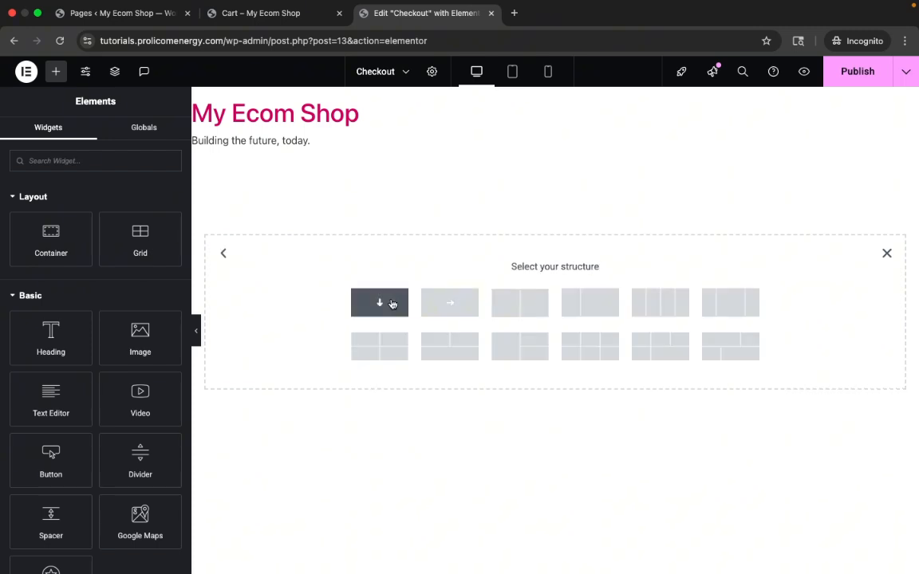
pyautogui.click(391, 304)
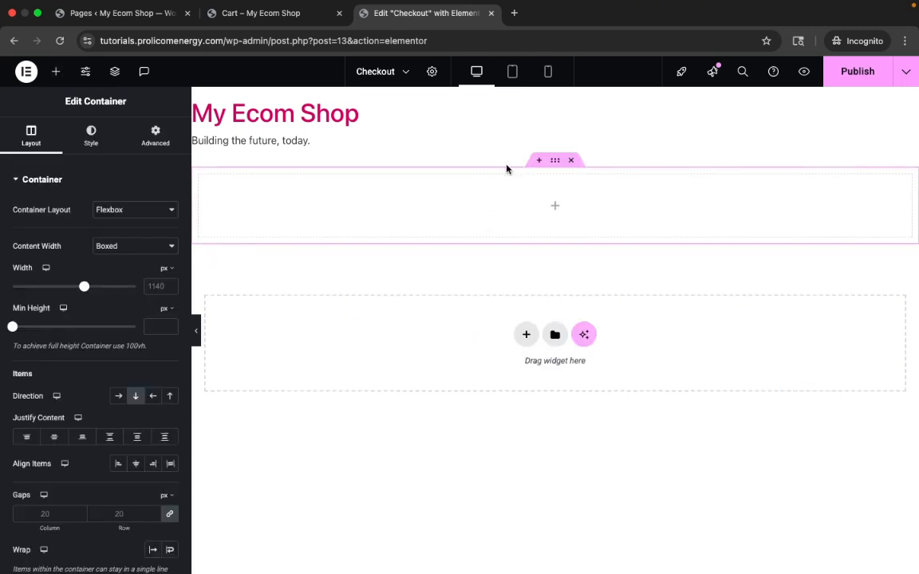
pyautogui.click(573, 161)
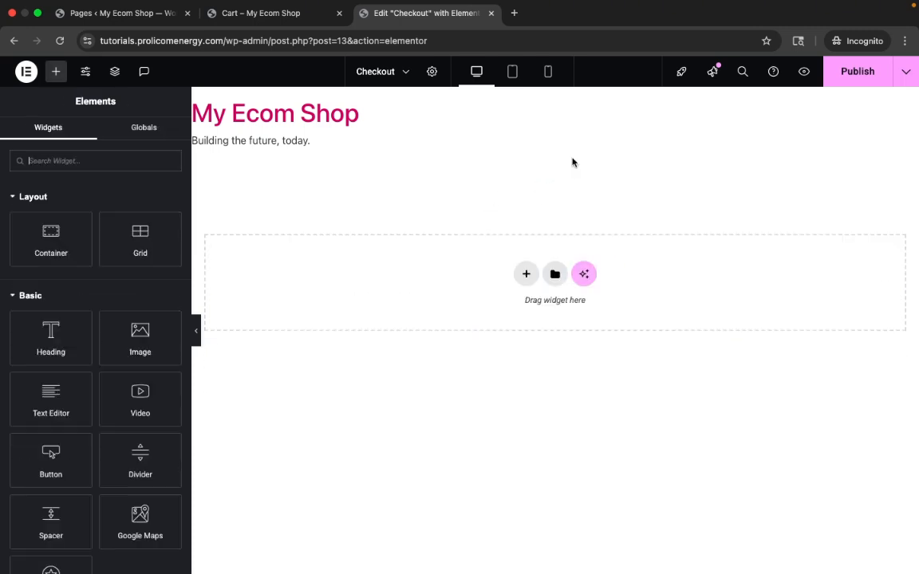
# Step: Switch to the store's Cart page and open it in the Elementor editor
pyautogui.click(295, 14)
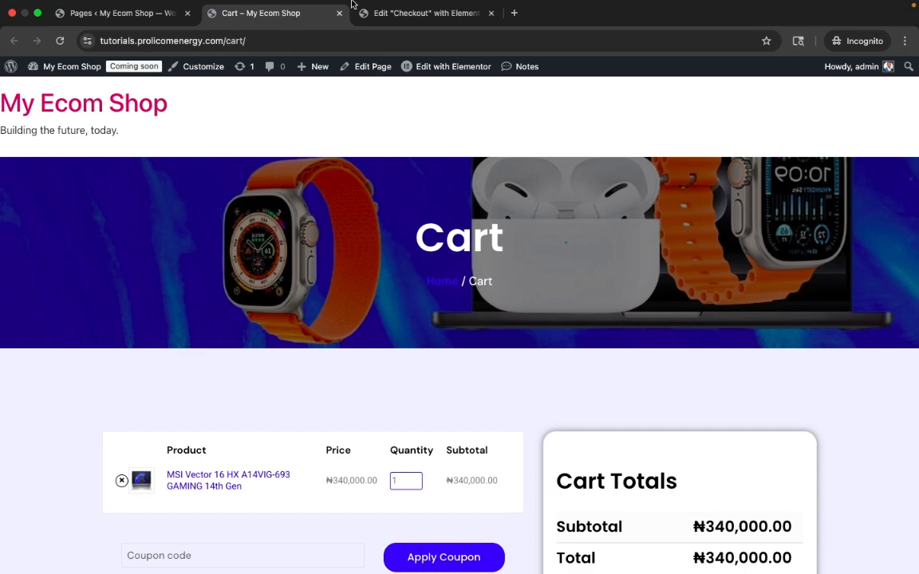
pyautogui.click(423, 29)
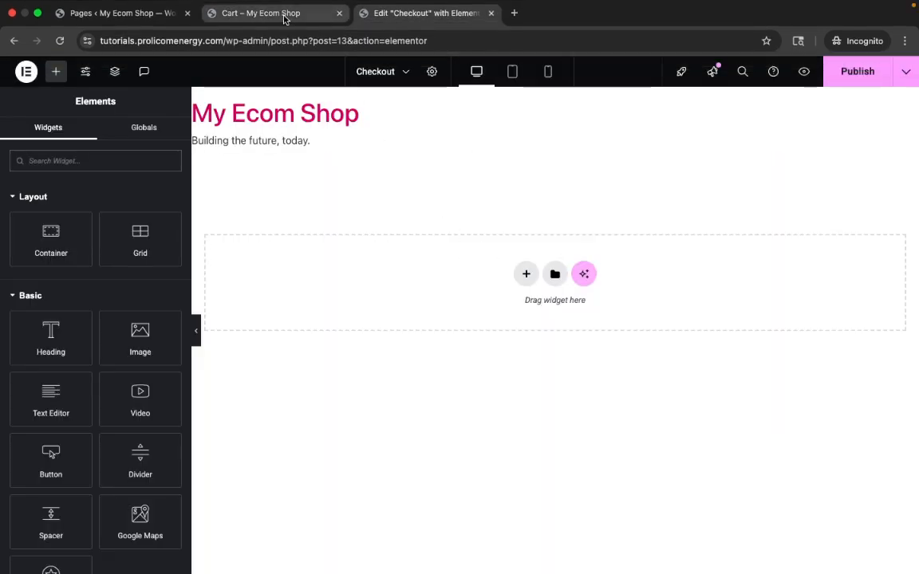
pyautogui.click(284, 15)
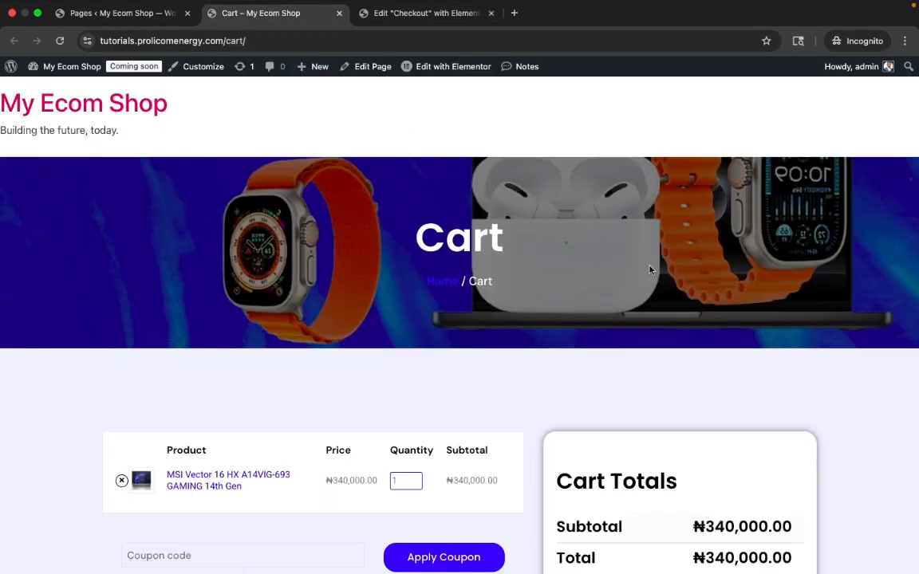
pyautogui.moveTo(436, 64)
pyautogui.click(407, 66)
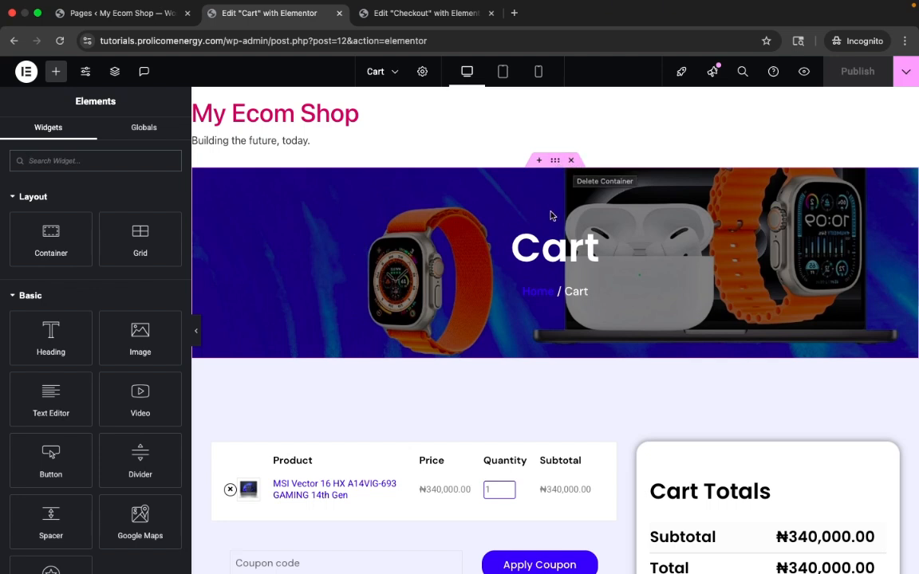
# Step: Try to copy the Cart page's hero banner container for the Checkout page
pyautogui.rightClick(550, 170)
pyautogui.click(582, 256)
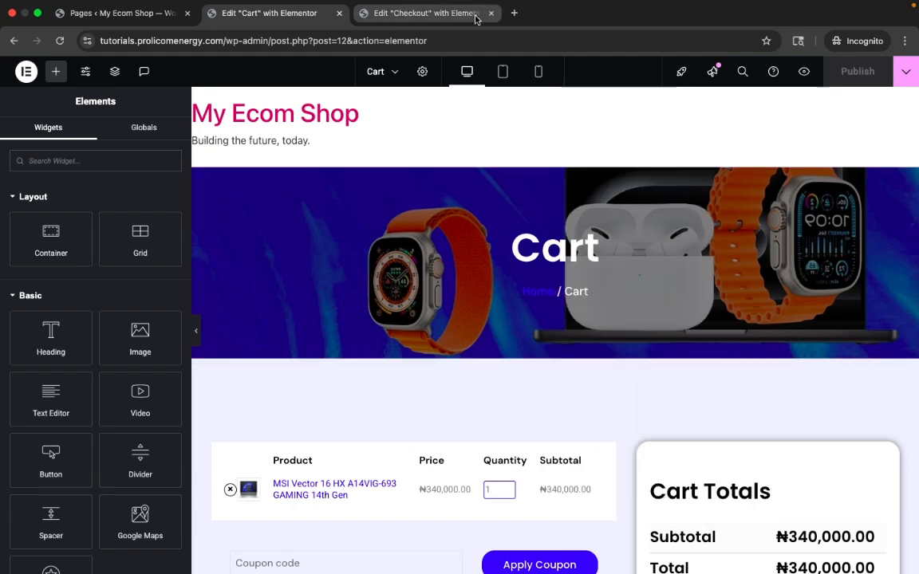
pyautogui.click(398, 14)
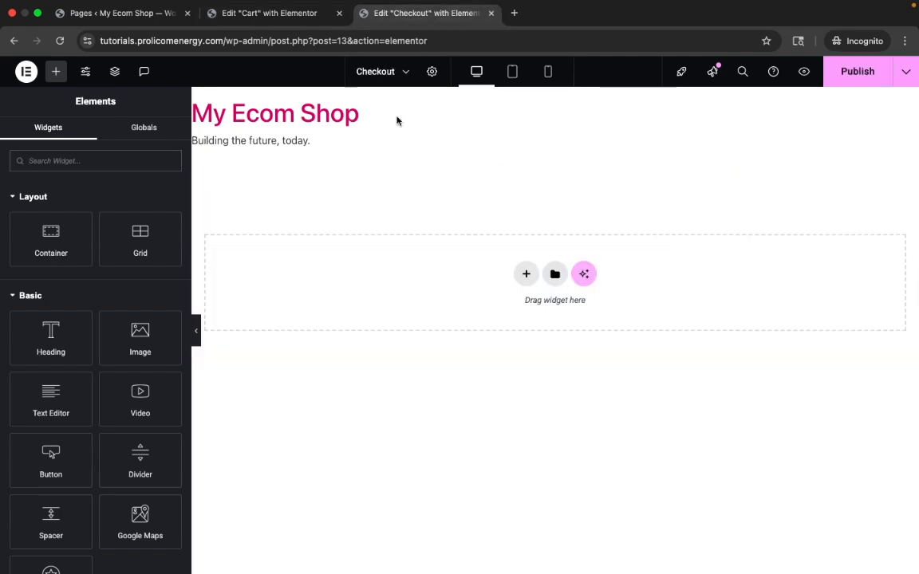
pyautogui.click(279, 14)
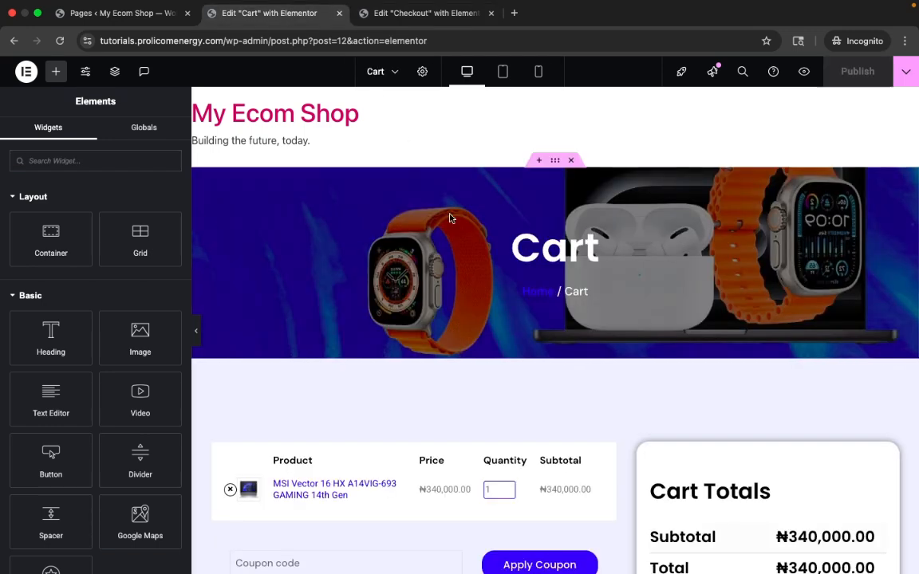
pyautogui.rightClick(555, 165)
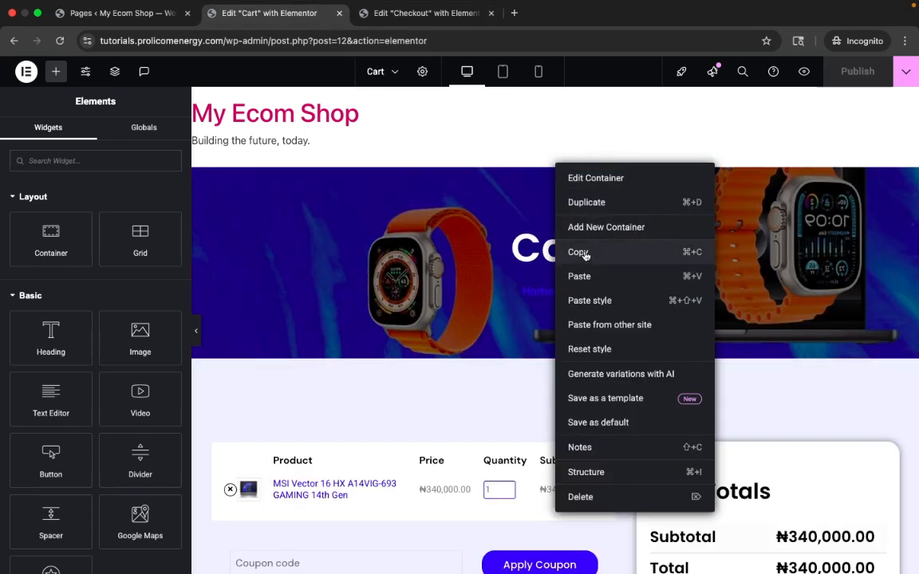
# Step: Copy the hero banner container from the Cart page's structure and paste it into the empty Checkout page
pyautogui.click(114, 75)
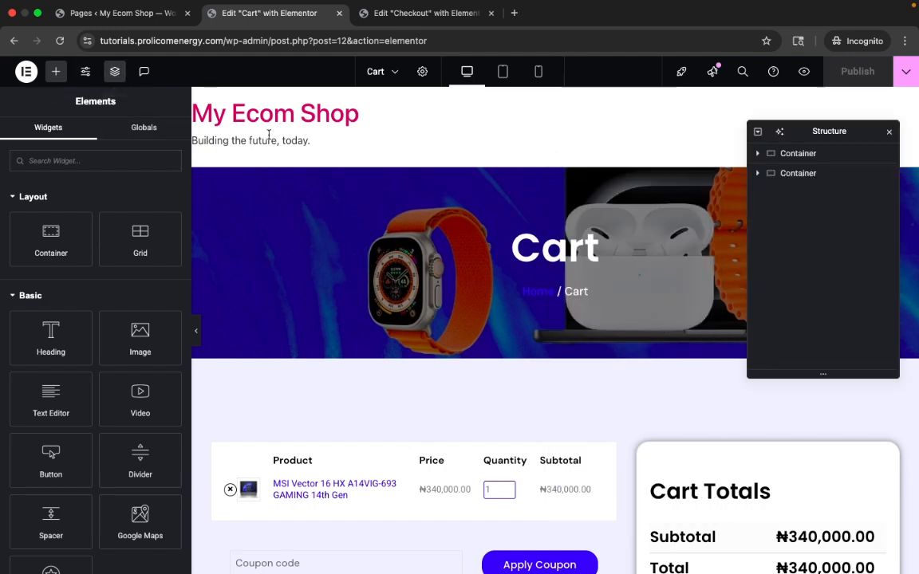
pyautogui.click(797, 173)
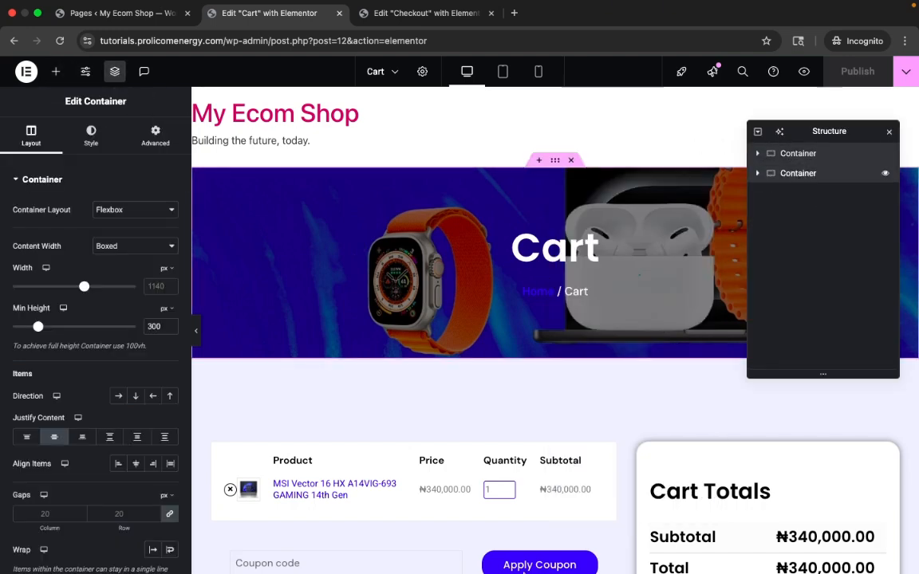
pyautogui.scroll(-2, 573, 504)
pyautogui.scroll(1, 587, 410)
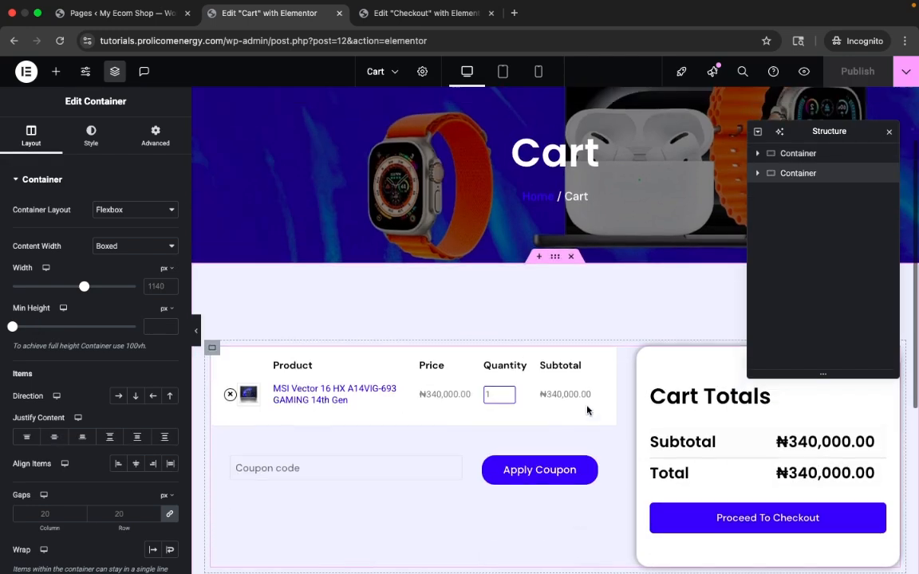
pyautogui.scroll(1, 587, 410)
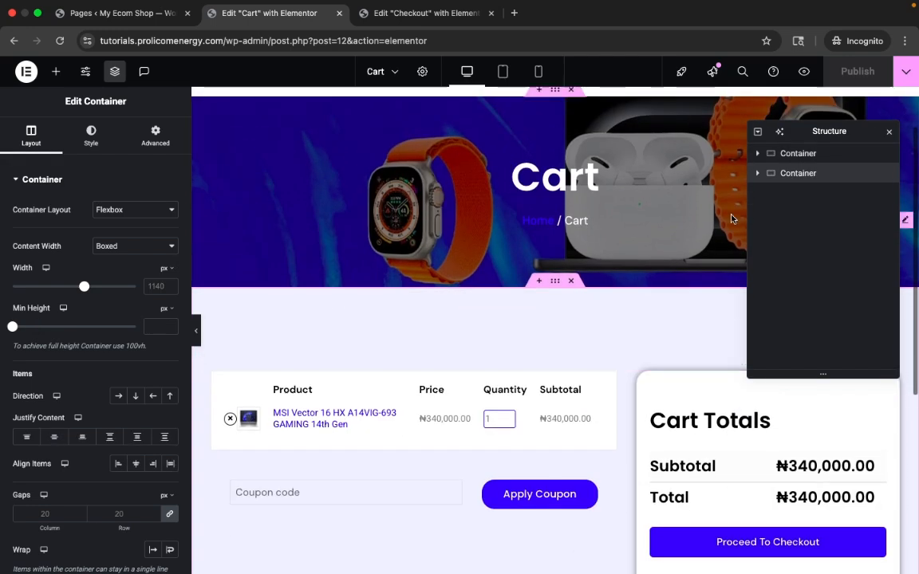
pyautogui.click(799, 154)
pyautogui.rightClick(798, 154)
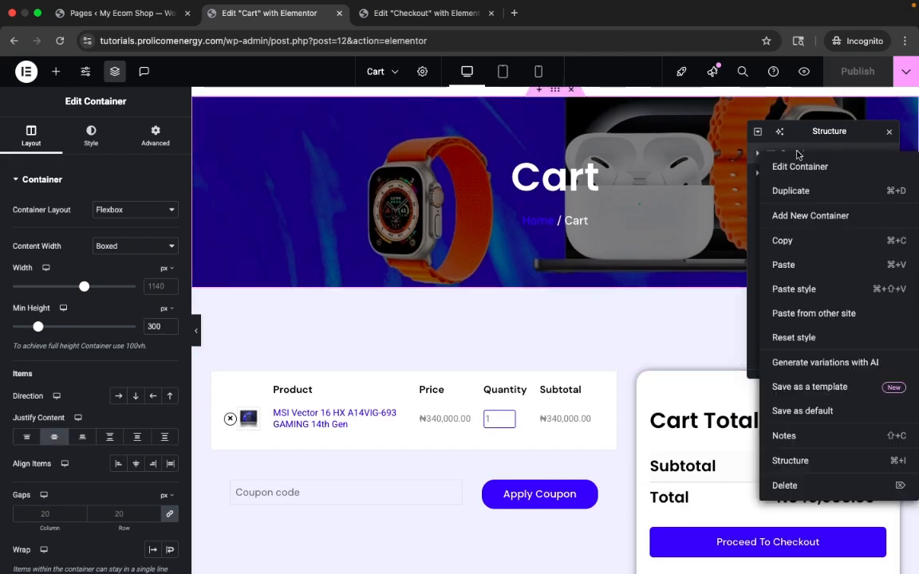
pyautogui.click(785, 241)
pyautogui.click(472, 14)
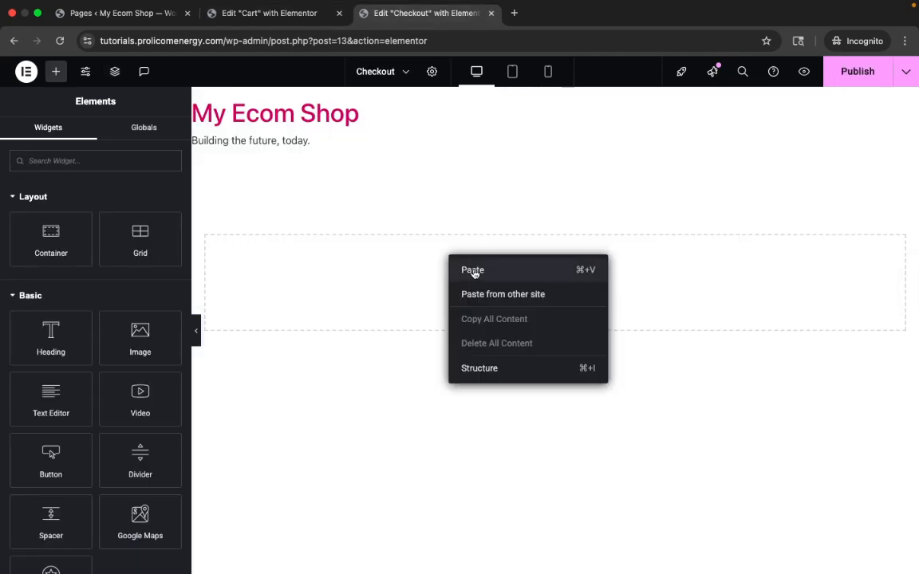
pyautogui.click(473, 271)
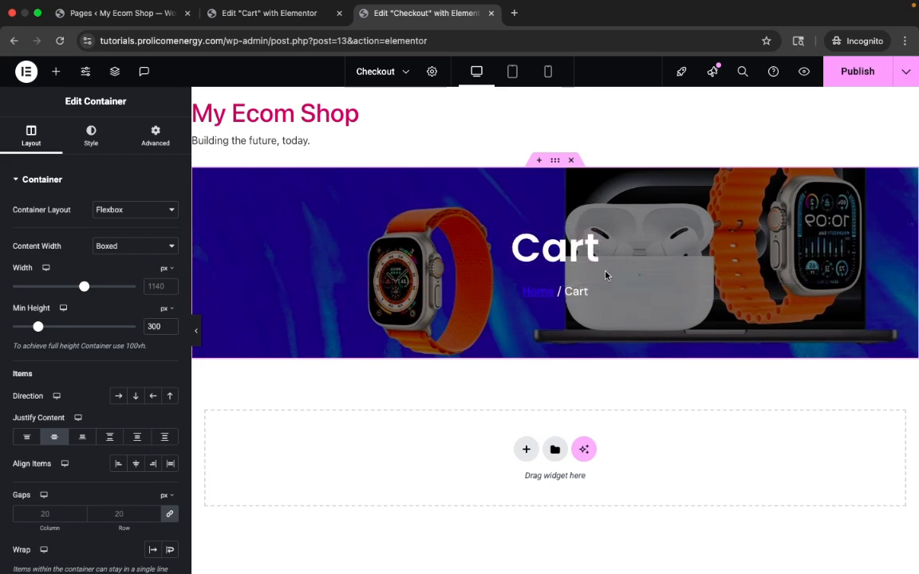
# Step: Publish the Checkout page and reload its editor, closing the Cart page's editor tab
pyautogui.click(858, 72)
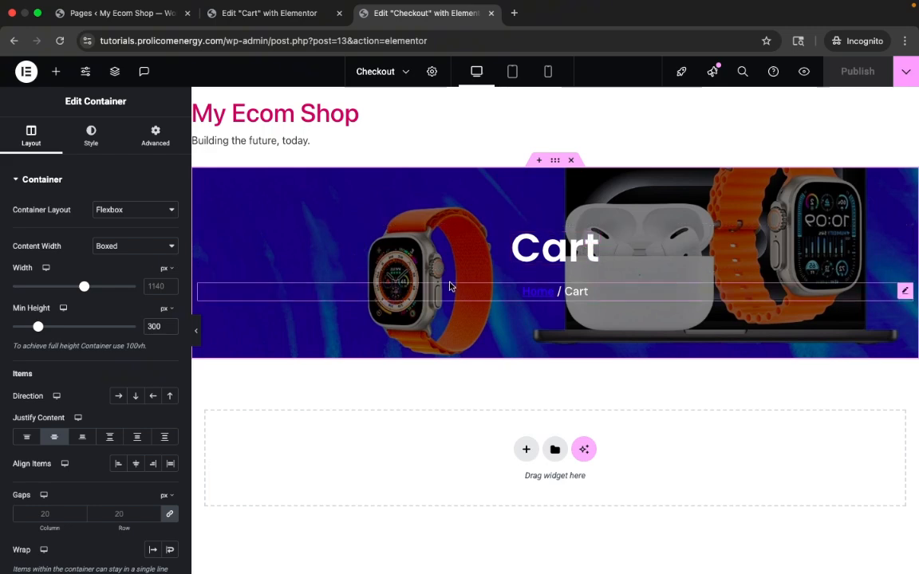
pyautogui.click(60, 41)
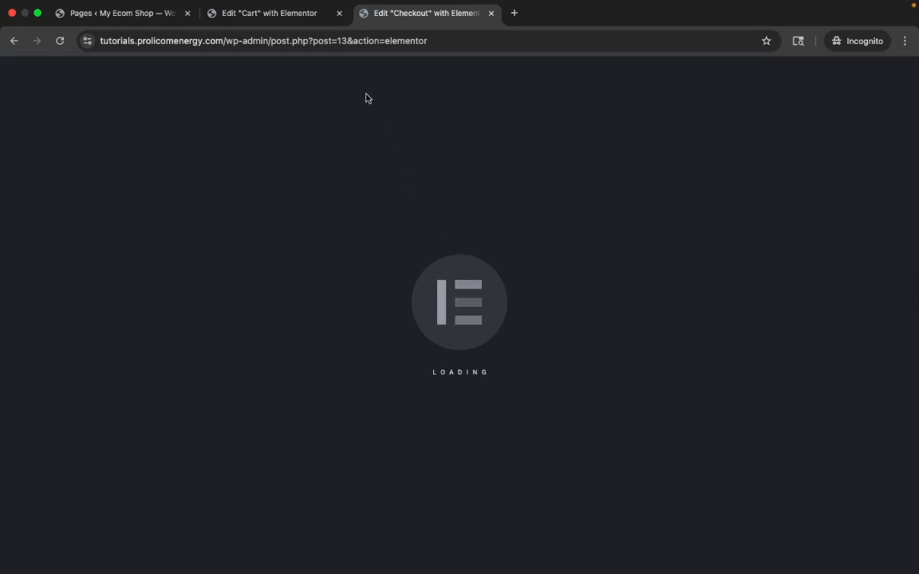
pyautogui.click(291, 15)
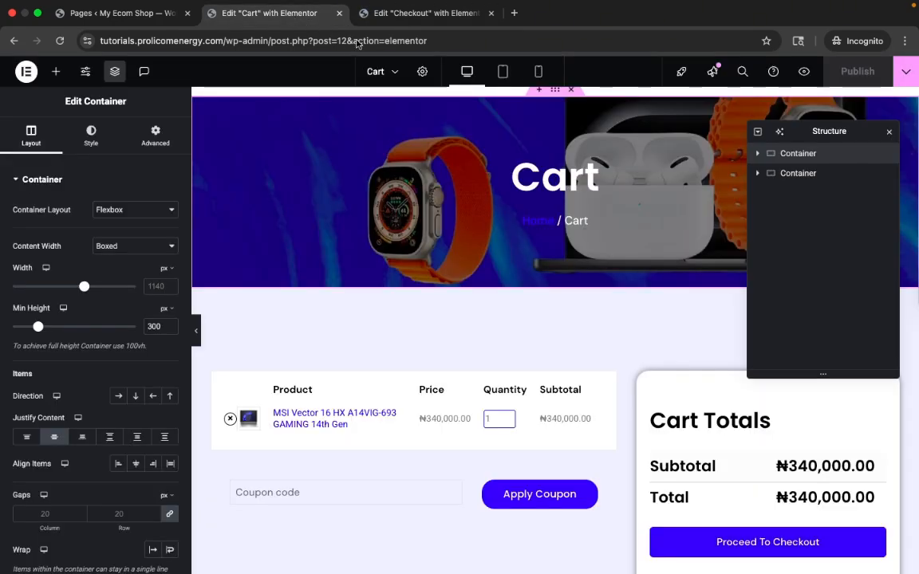
pyautogui.click(339, 13)
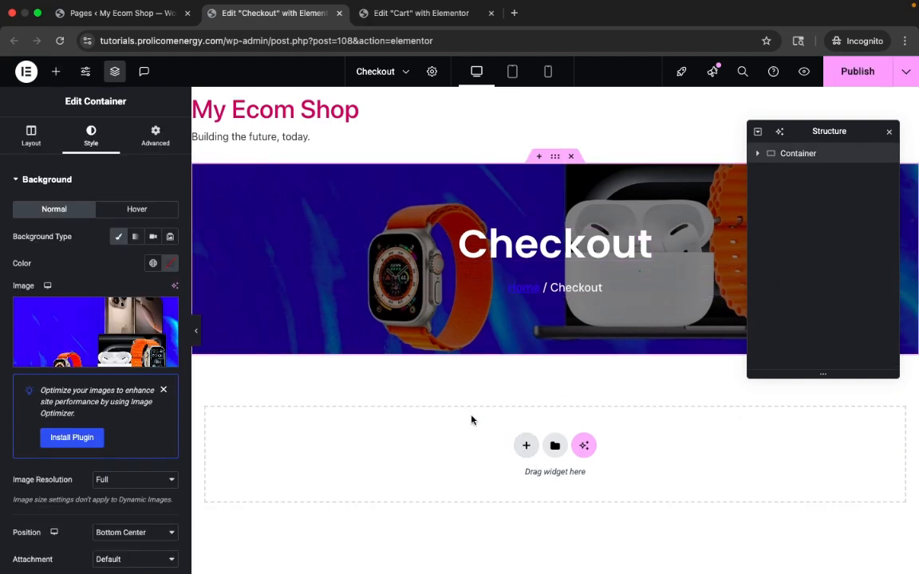
# Step: Add an empty flexbox container directly below the Checkout hero banner
pyautogui.click(526, 447)
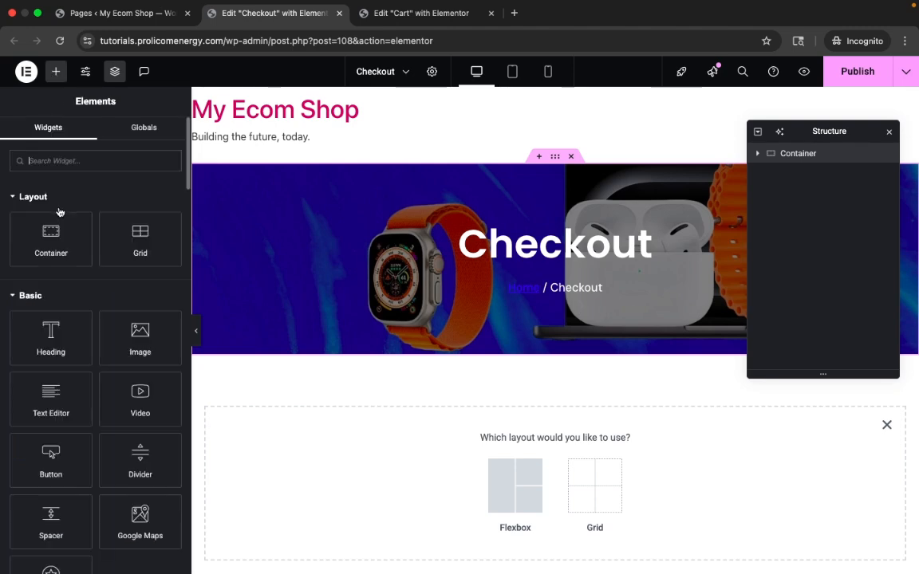
pyautogui.moveTo(43, 245); pyautogui.dragTo(481, 446)
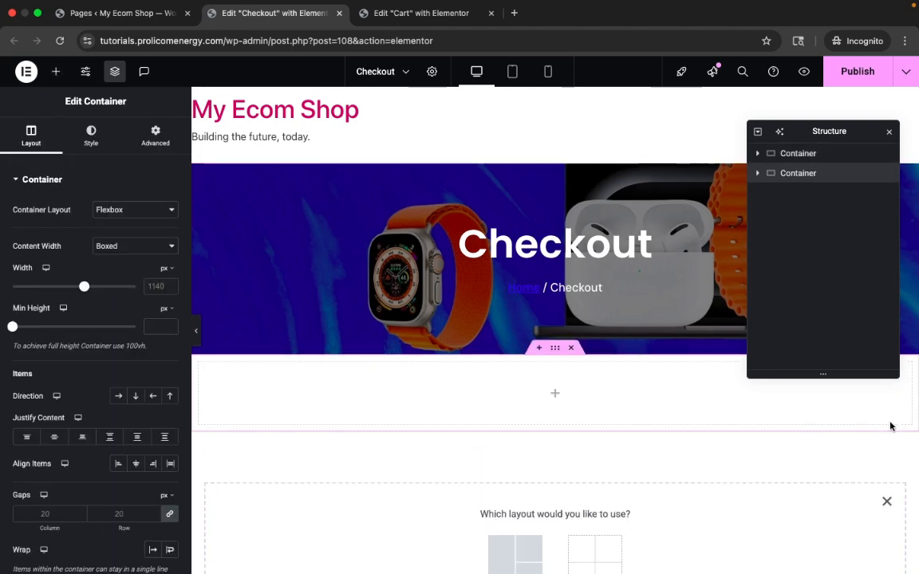
pyautogui.click(886, 501)
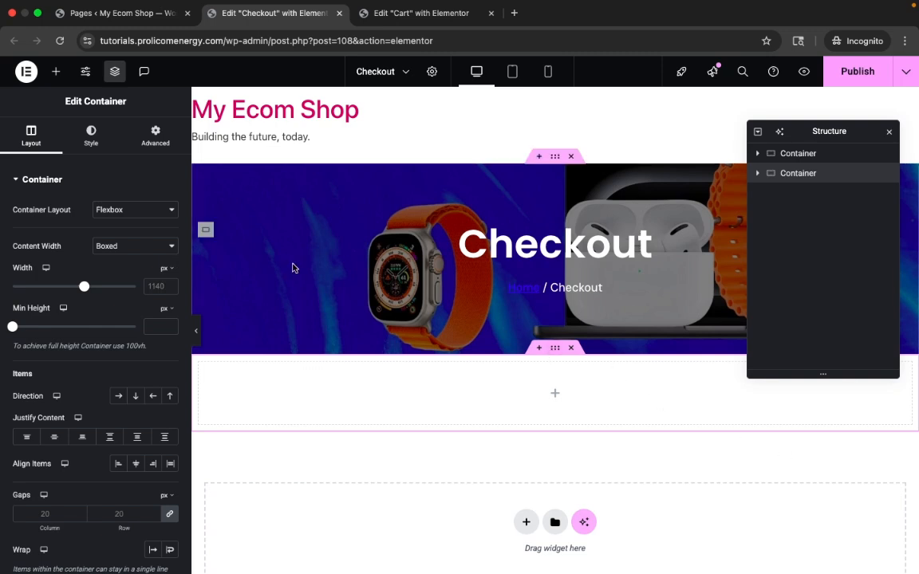
# Step: Unlink the new container's padding and set it to 120 px top and bottom, 50 px right and left
pyautogui.click(147, 132)
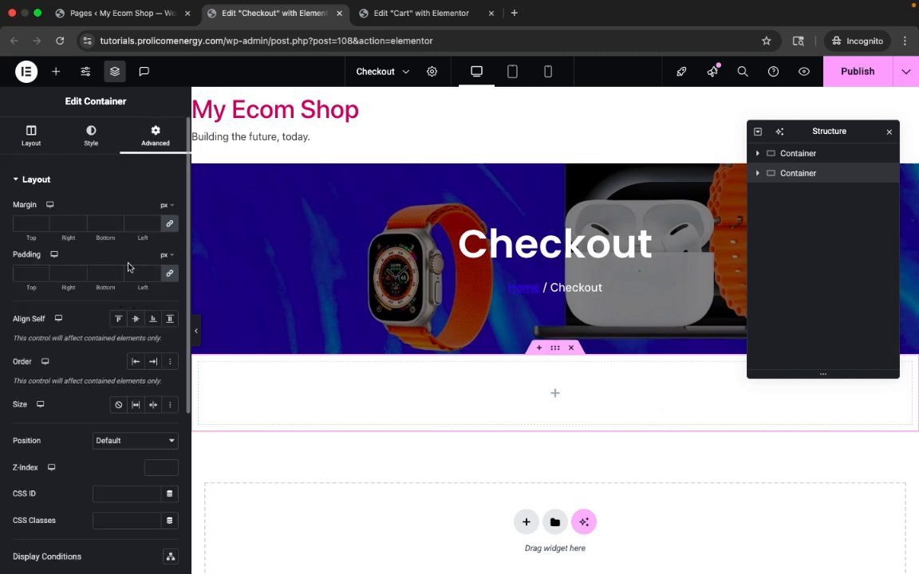
pyautogui.click(169, 274)
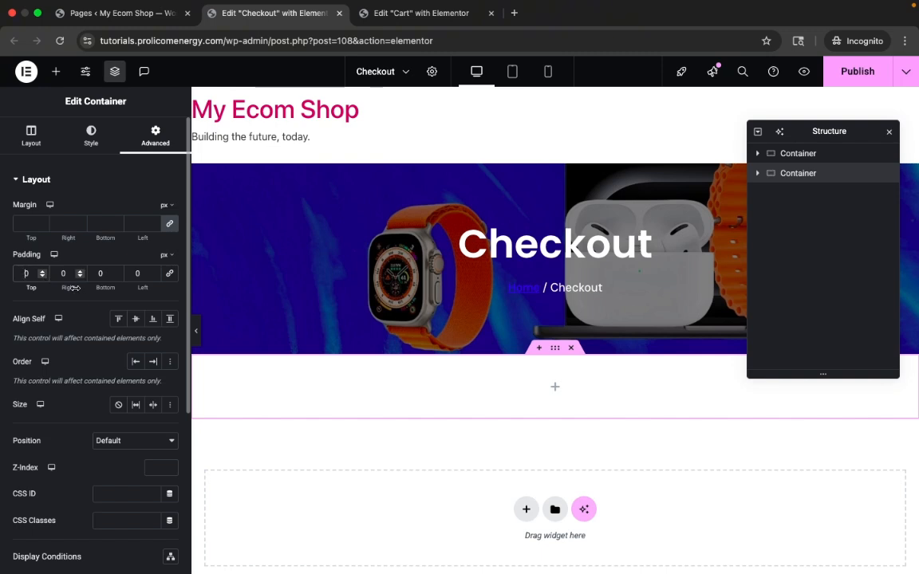
pyautogui.write('120')
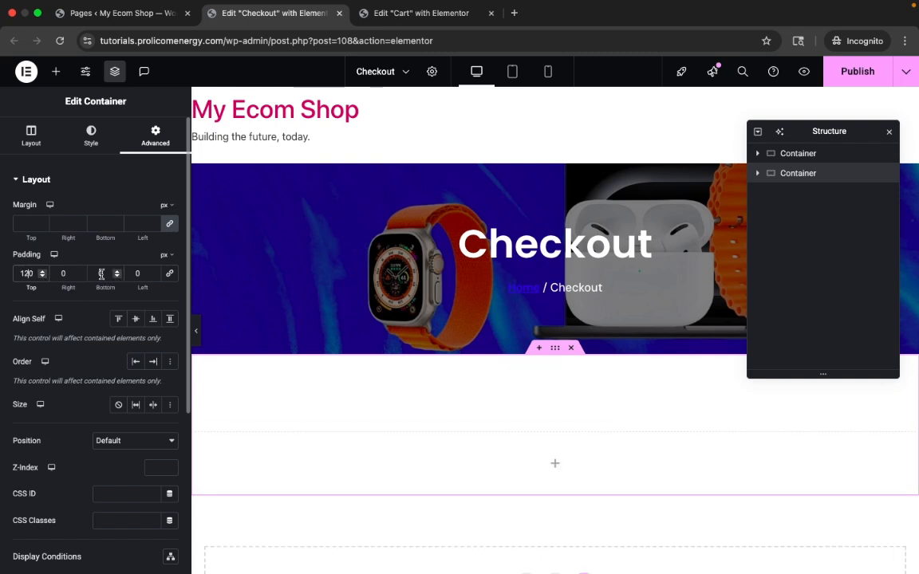
pyautogui.write('120')
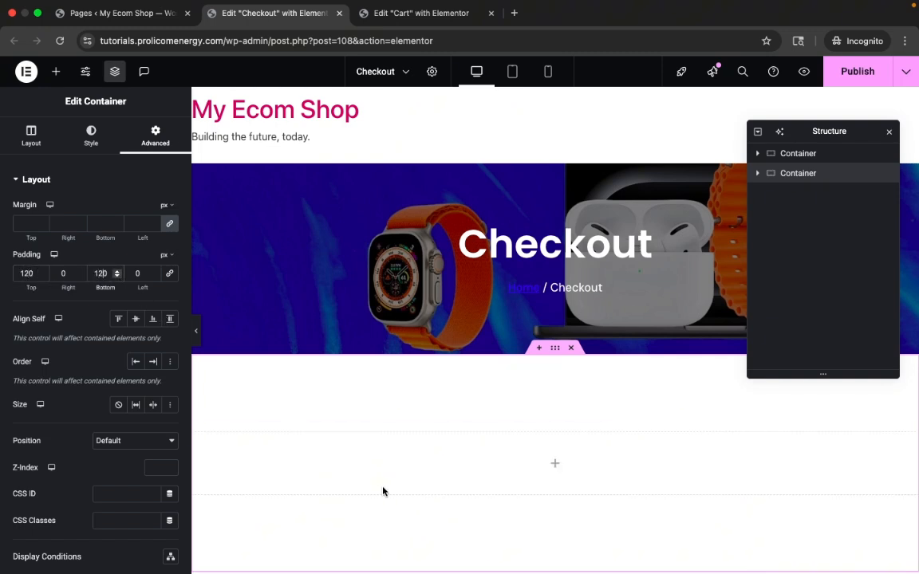
pyautogui.scroll(-1, 382, 492)
pyautogui.scroll(-4, 415, 454)
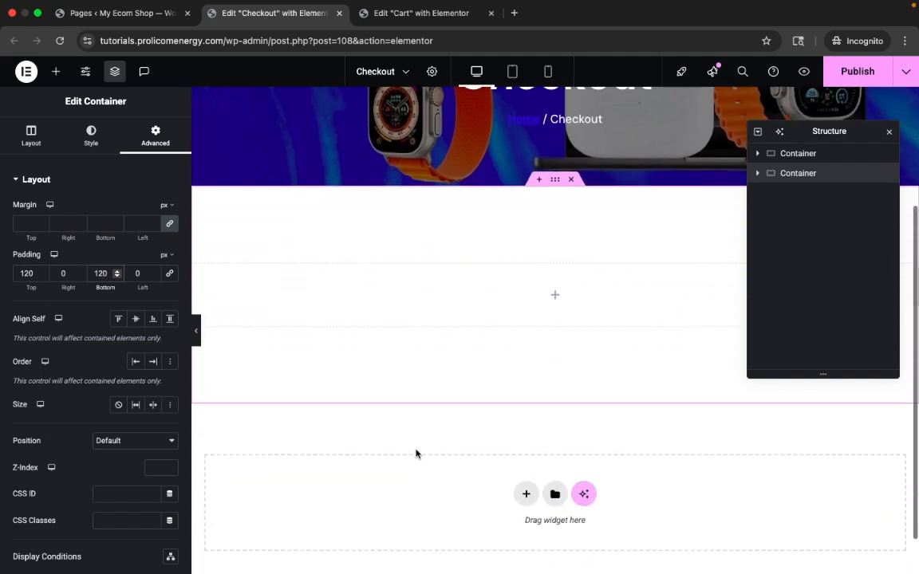
pyautogui.click(60, 276)
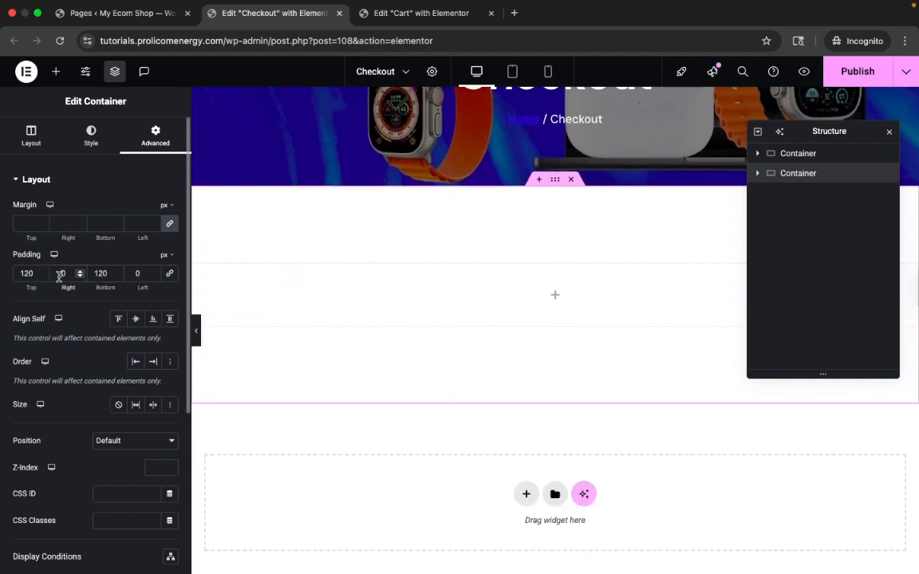
pyautogui.click(132, 274)
pyautogui.write('50')
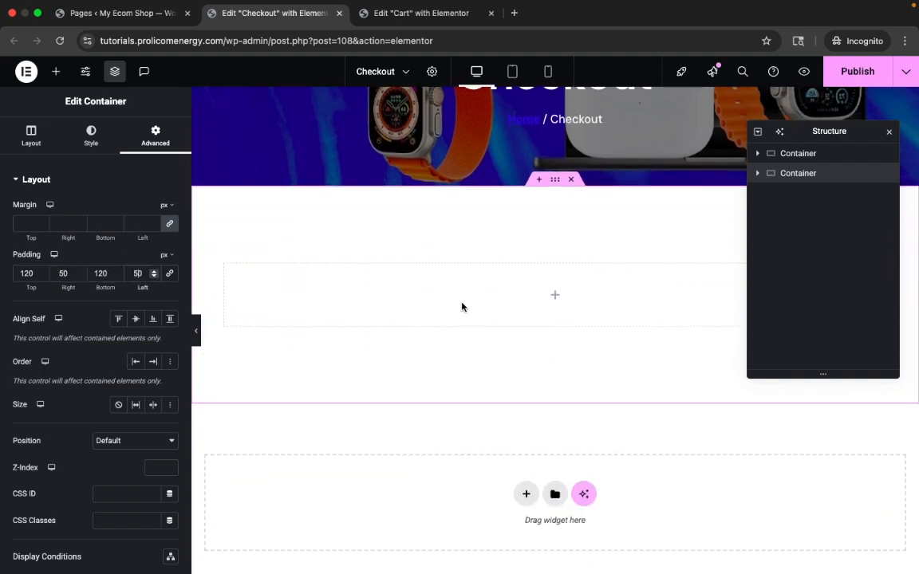
# Step: Find the Checkout widget and place it inside the empty container below the hero banner
pyautogui.scroll(3, 542, 351)
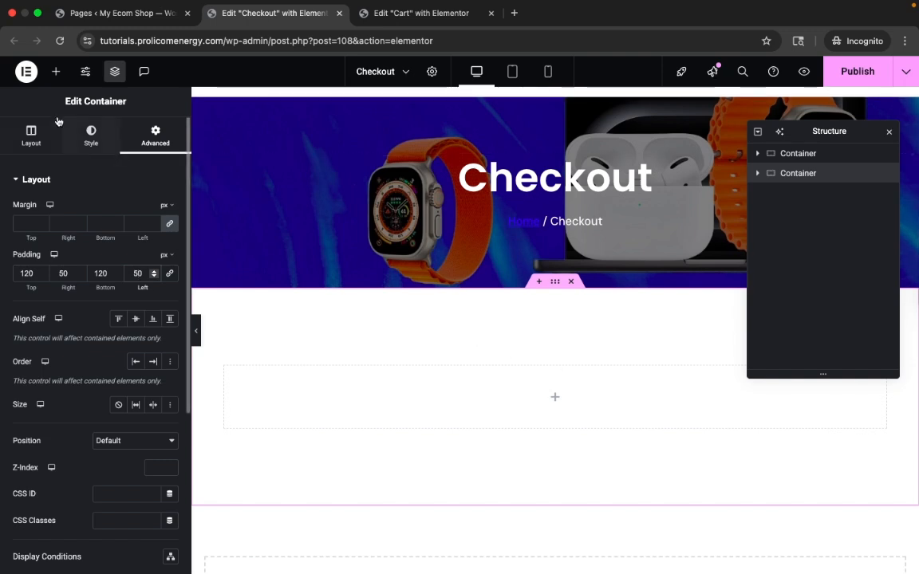
pyautogui.click(58, 72)
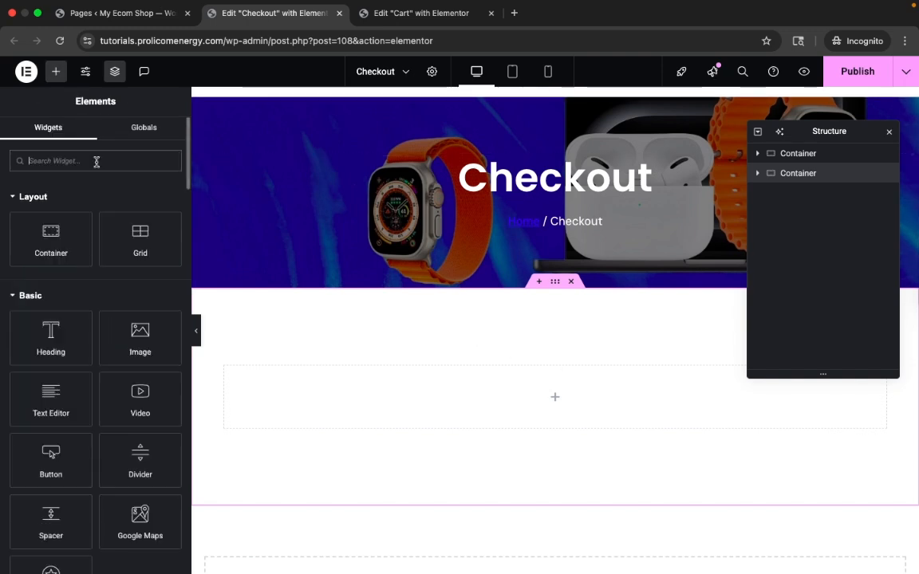
pyautogui.click(96, 162)
pyautogui.write('cha')
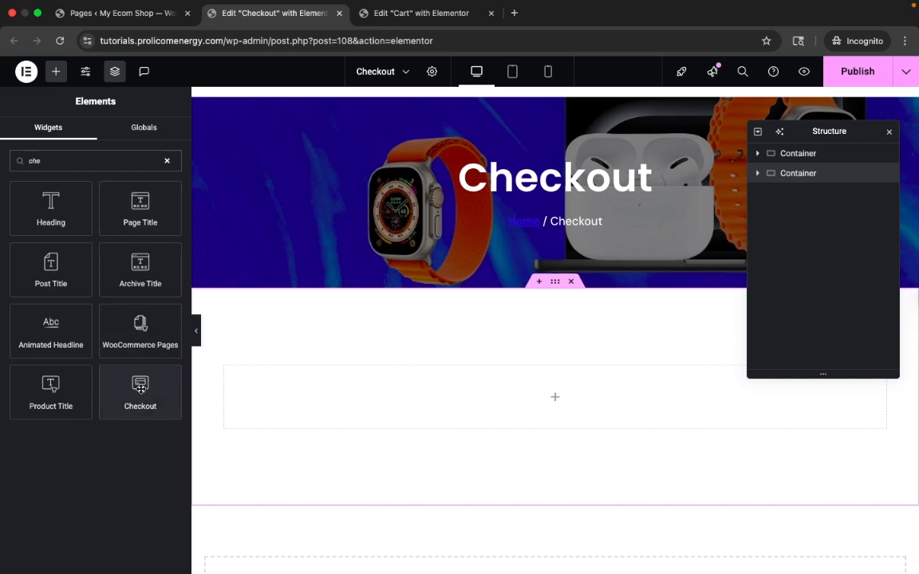
pyautogui.moveTo(137, 389); pyautogui.dragTo(486, 397)
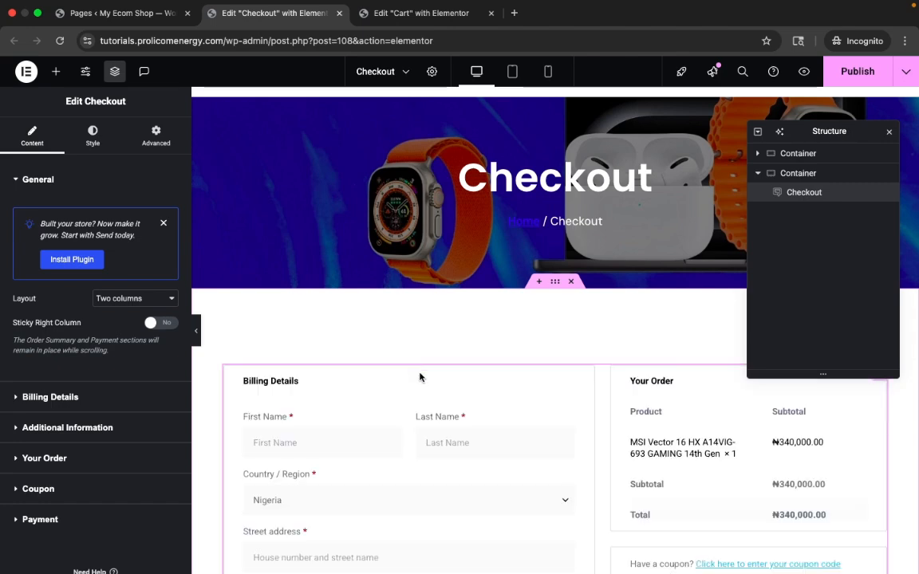
# Step: Review the inserted checkout form, including its billing fields, order summary, coupon area and payment section
pyautogui.scroll(-2, 460, 408)
pyautogui.scroll(-2, 460, 408)
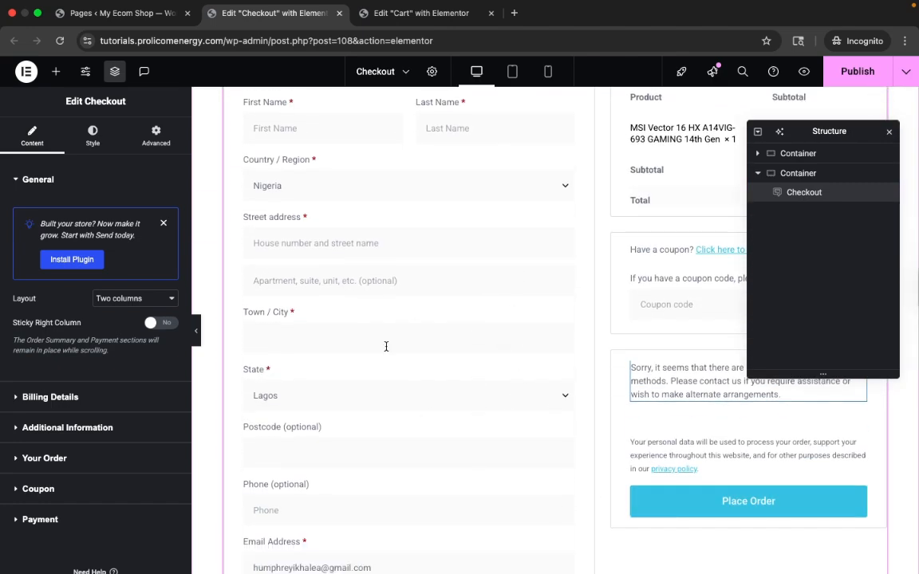
pyautogui.scroll(3, 472, 345)
pyautogui.scroll(-5, 472, 345)
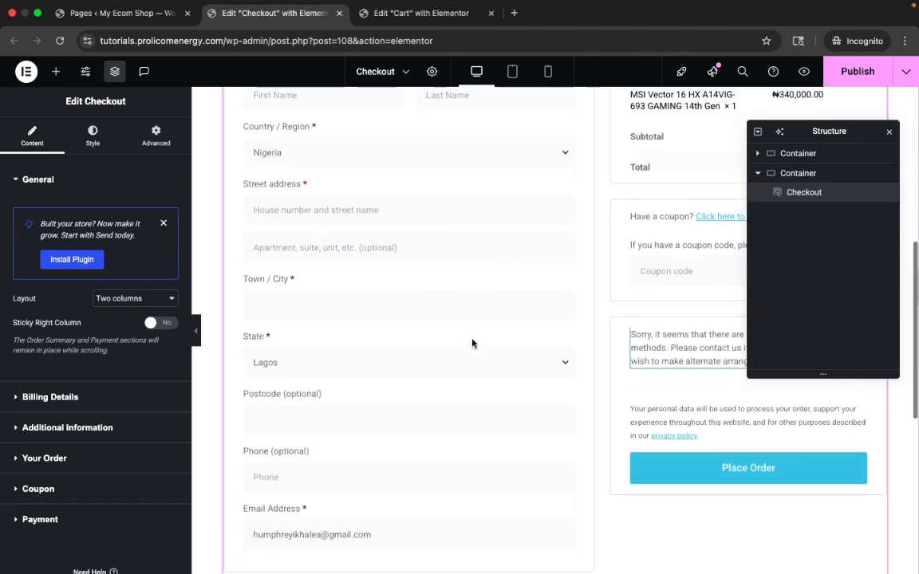
pyautogui.scroll(-1, 472, 344)
pyautogui.scroll(6, 472, 344)
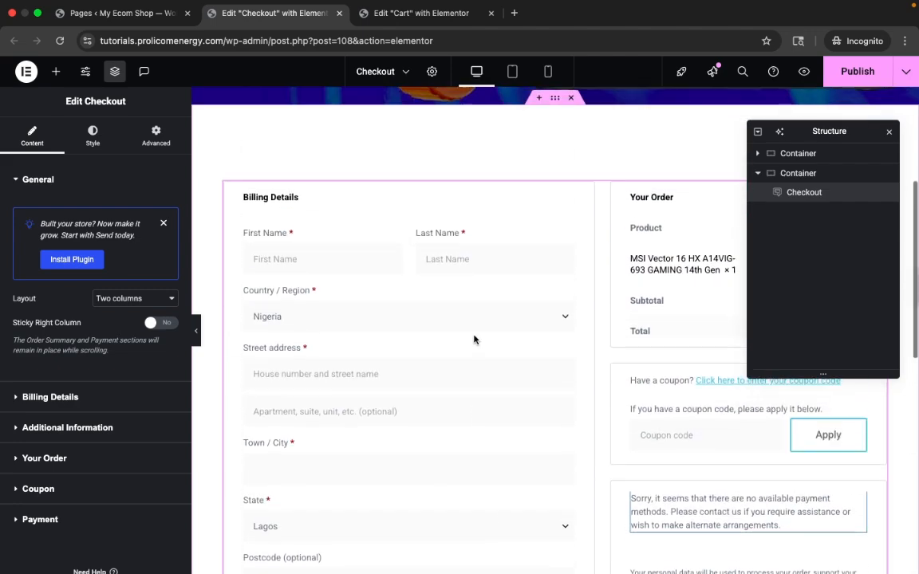
pyautogui.scroll(-1, 474, 339)
pyautogui.scroll(-1, 474, 339)
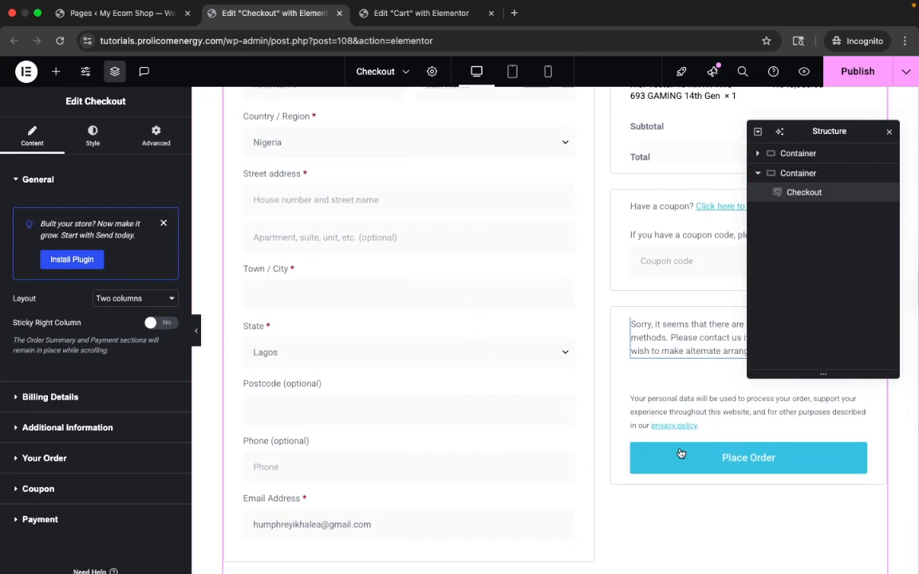
pyautogui.scroll(3, 680, 453)
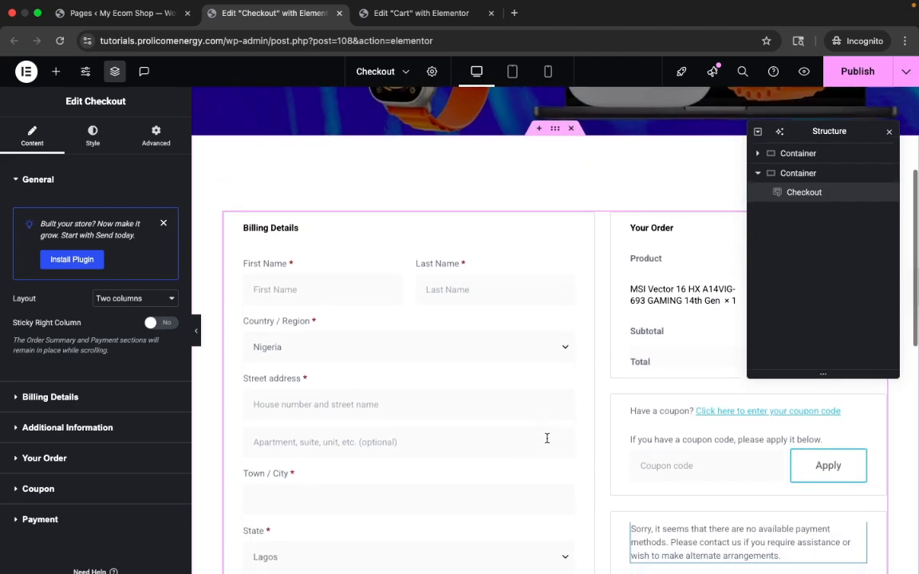
pyautogui.scroll(-1, 546, 437)
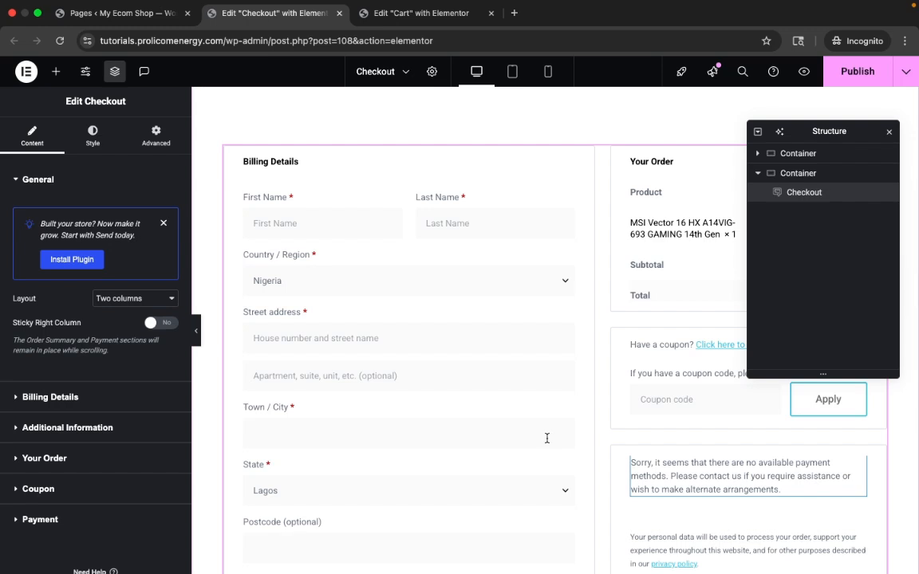
pyautogui.scroll(3, 546, 437)
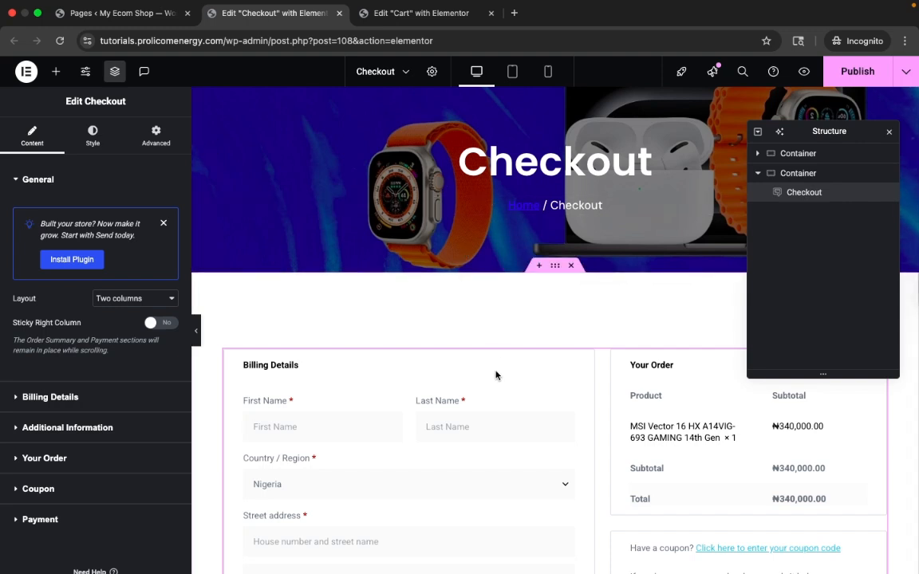
pyautogui.scroll(-3, 538, 427)
pyautogui.scroll(-2, 538, 426)
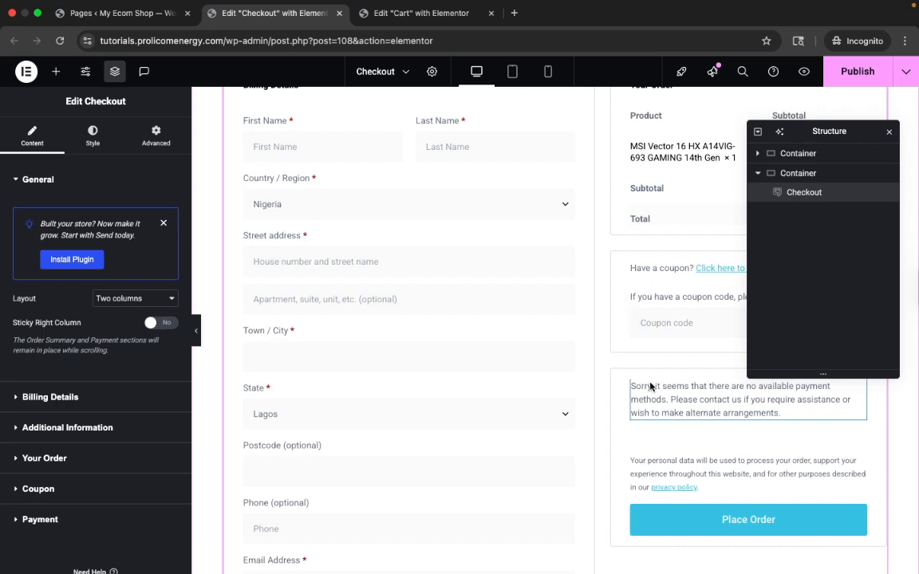
pyautogui.scroll(4, 655, 374)
pyautogui.scroll(-2, 649, 397)
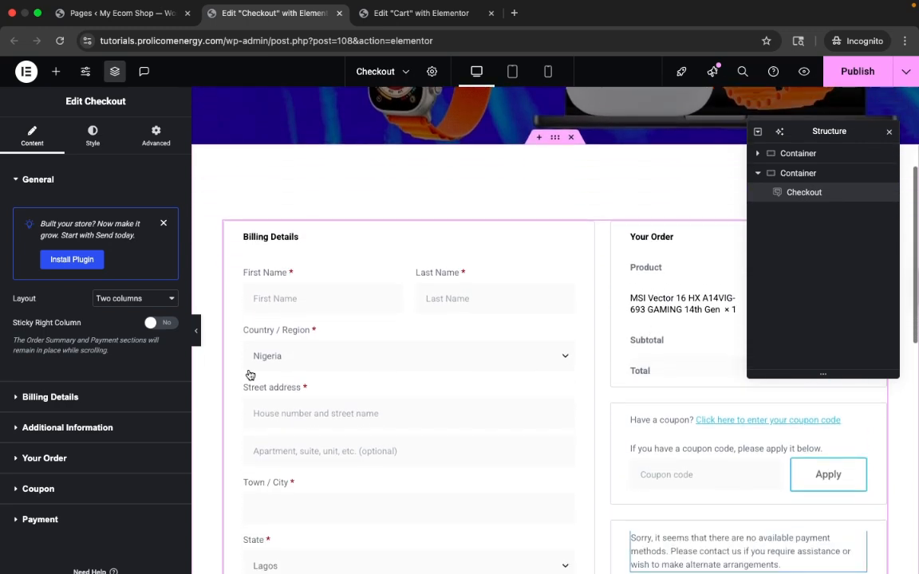
# Step: Enable the Sticky Right Column option for the Checkout widget and check its behaviour in the preview
pyautogui.click(153, 325)
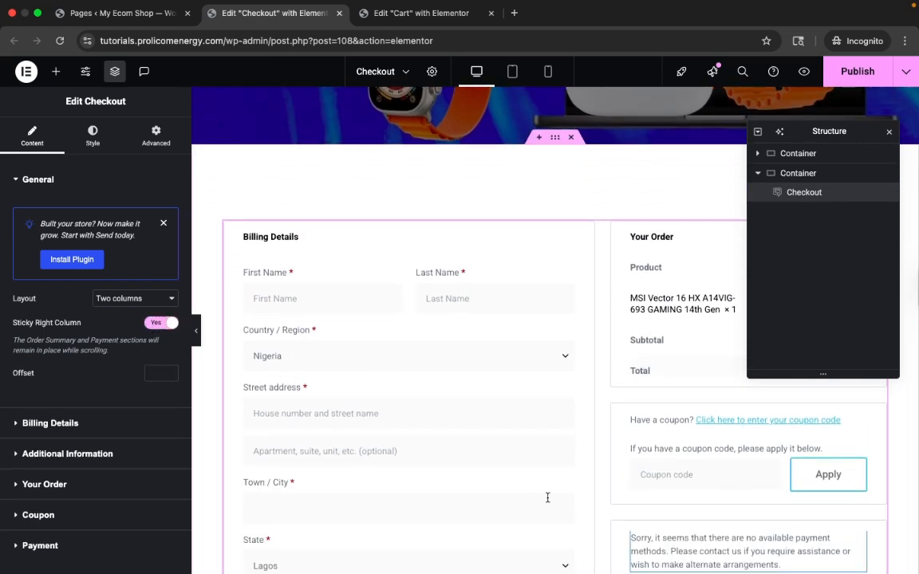
pyautogui.scroll(-3, 539, 490)
pyautogui.scroll(1, 715, 386)
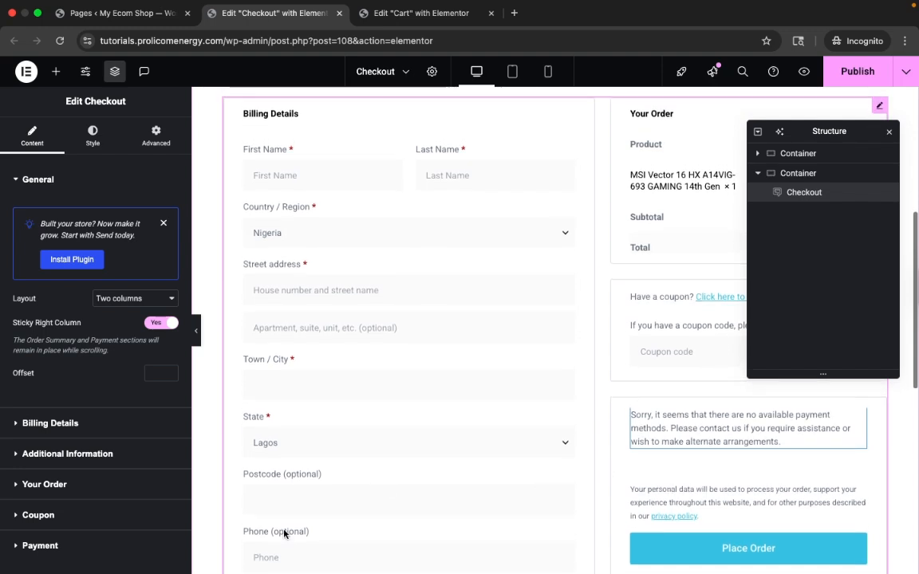
pyautogui.scroll(1, 624, 404)
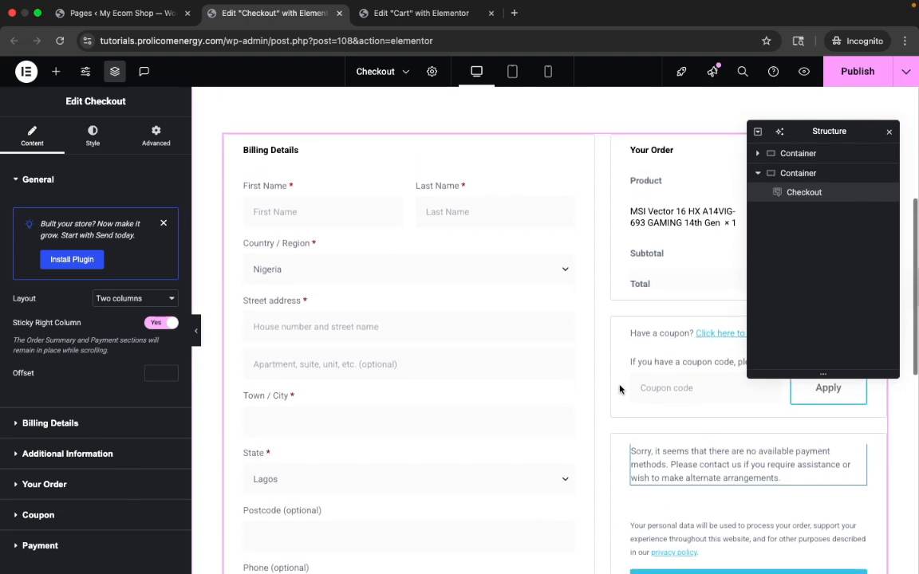
# Step: Review the Checkout widget's content options for billing details, additional information, your order and coupon
pyautogui.click(67, 429)
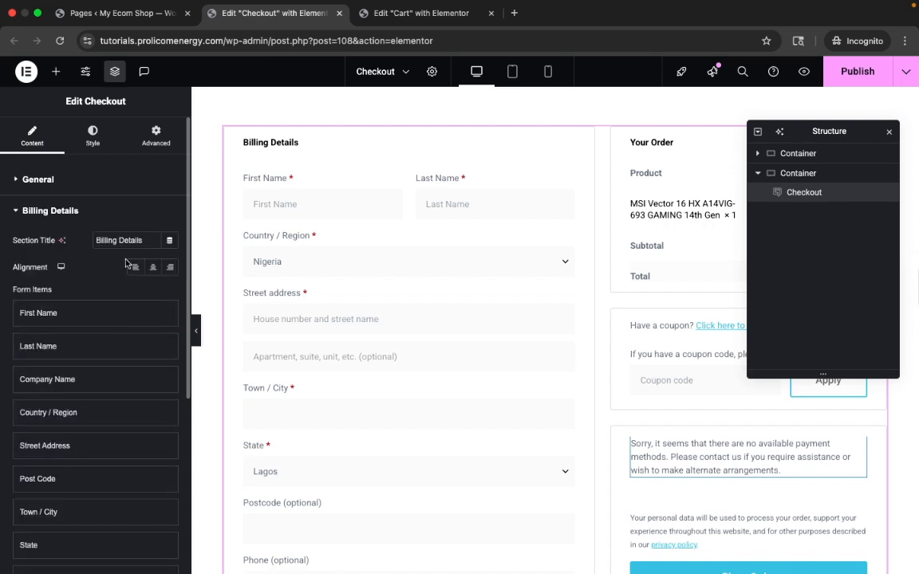
pyautogui.scroll(-5, 72, 409)
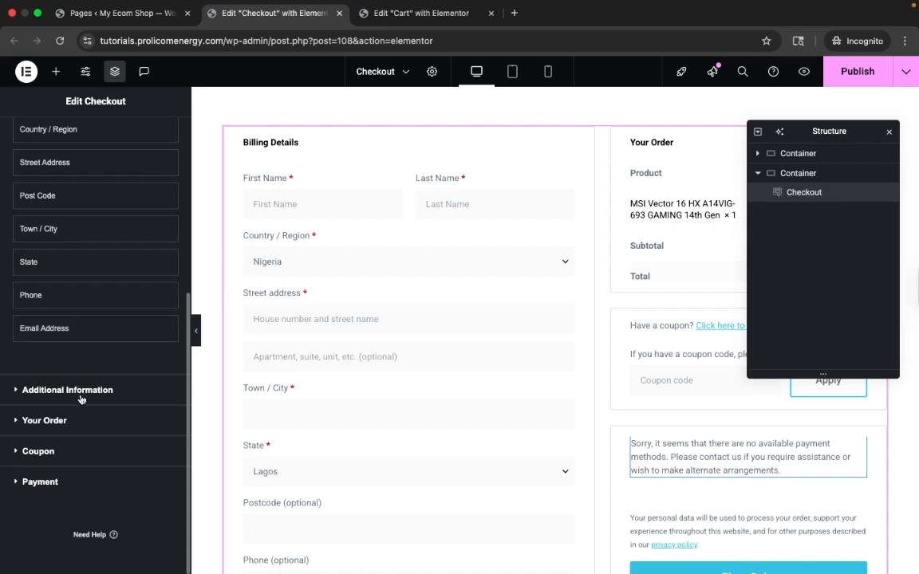
pyautogui.click(80, 390)
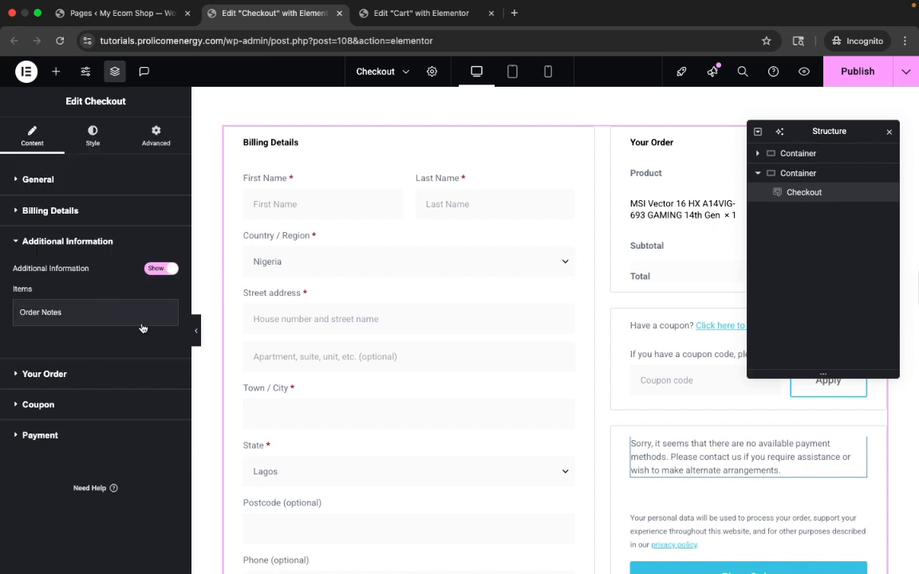
pyautogui.scroll(-5, 385, 412)
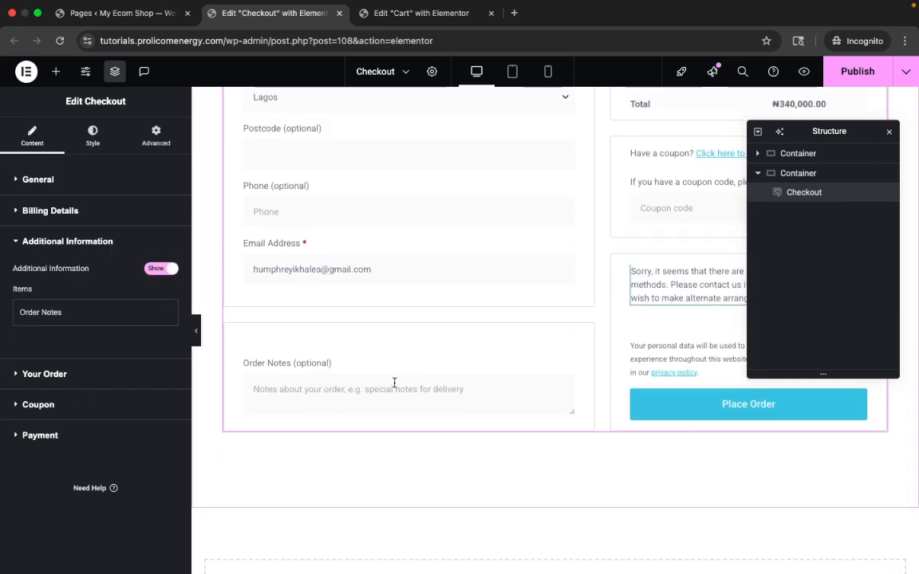
pyautogui.click(90, 380)
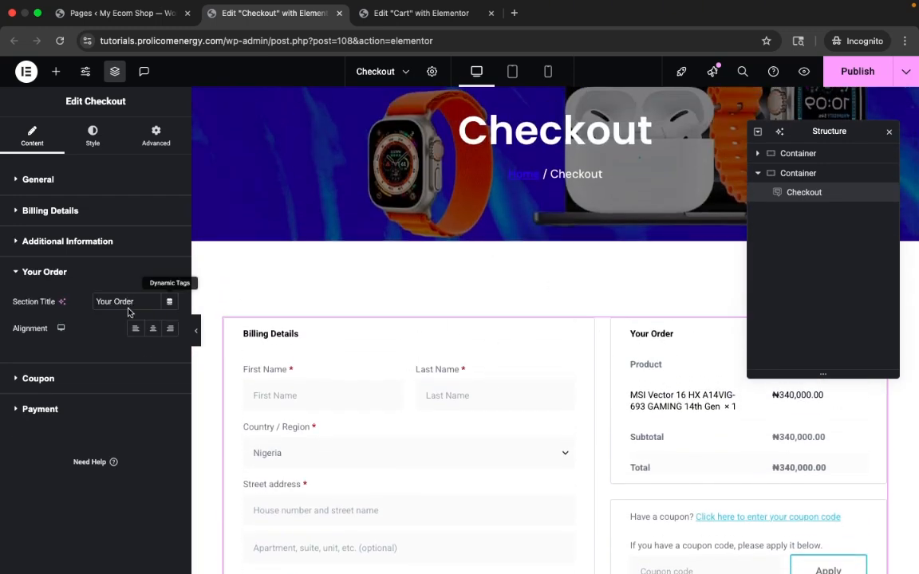
pyautogui.click(38, 379)
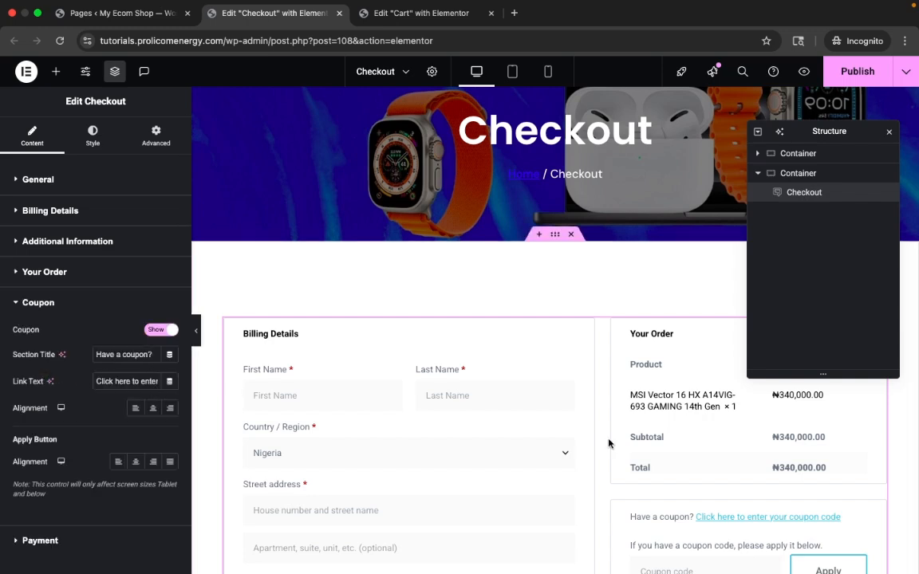
pyautogui.scroll(1, 670, 466)
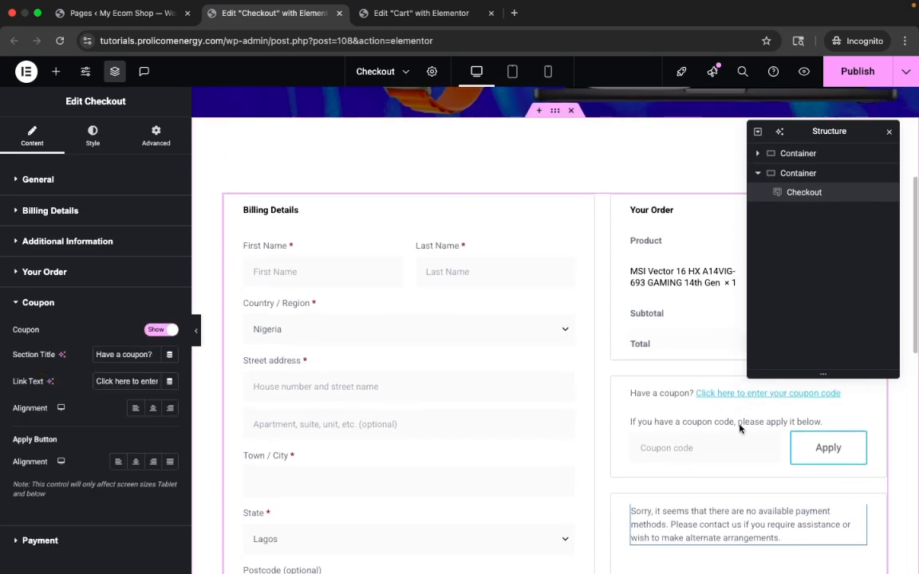
# Step: Examine the Checkout widget's payment options and compare them with the payment section and order area in the preview
pyautogui.click(40, 540)
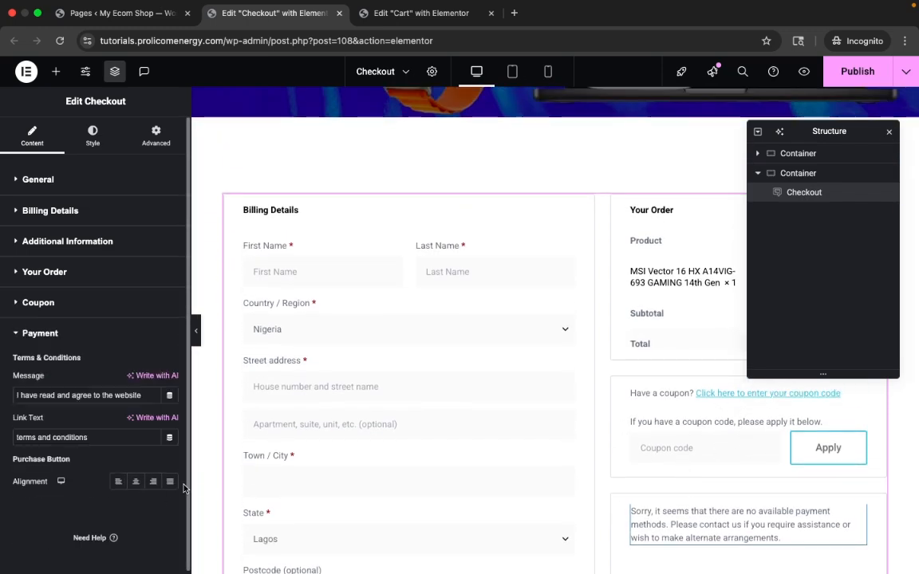
pyautogui.scroll(1, 670, 423)
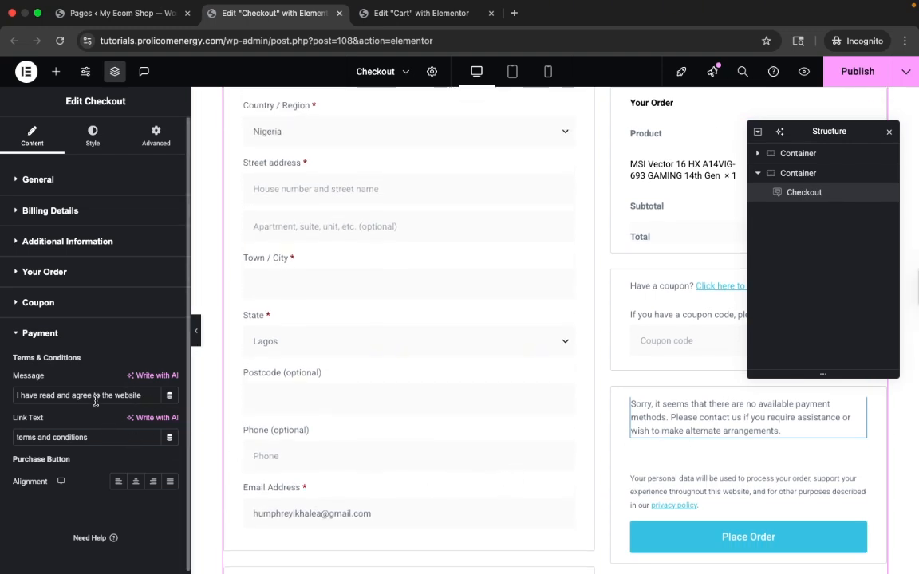
pyautogui.scroll(2, 670, 423)
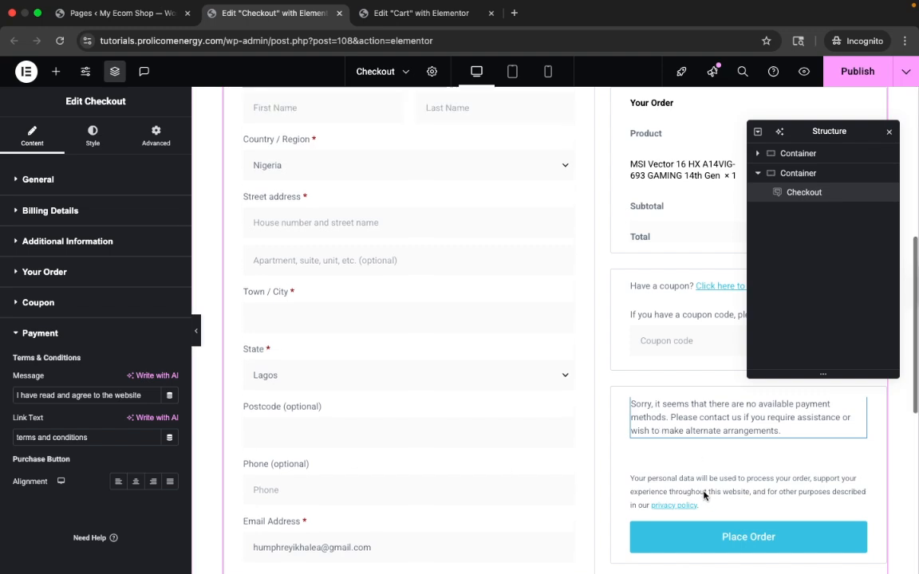
pyautogui.scroll(-1, 669, 408)
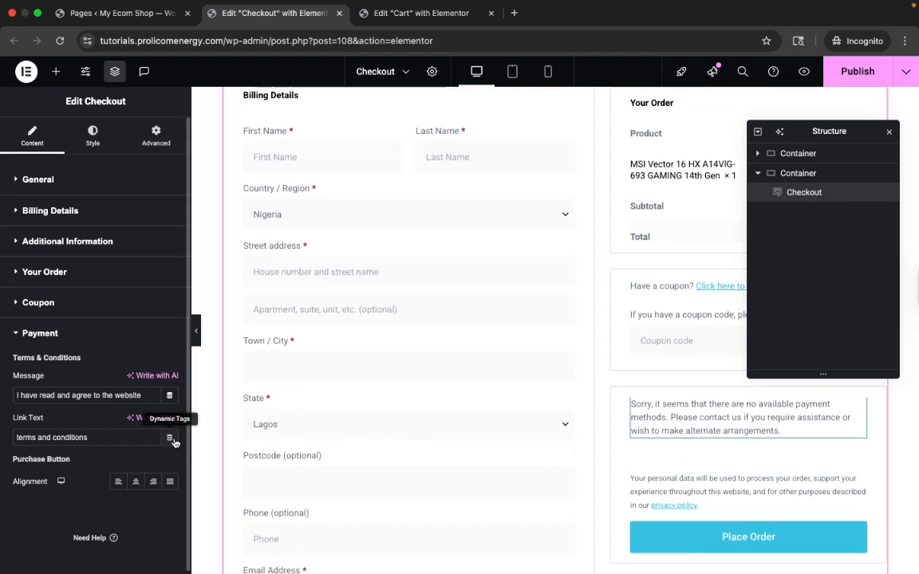
pyautogui.scroll(-3, 717, 480)
pyautogui.scroll(3, 743, 480)
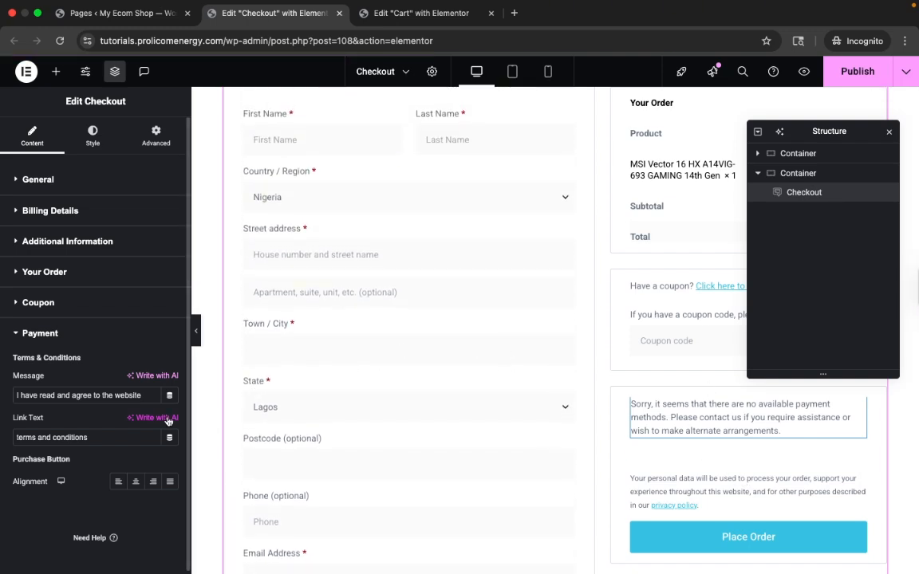
pyautogui.scroll(-1, 127, 420)
pyautogui.scroll(3, 587, 418)
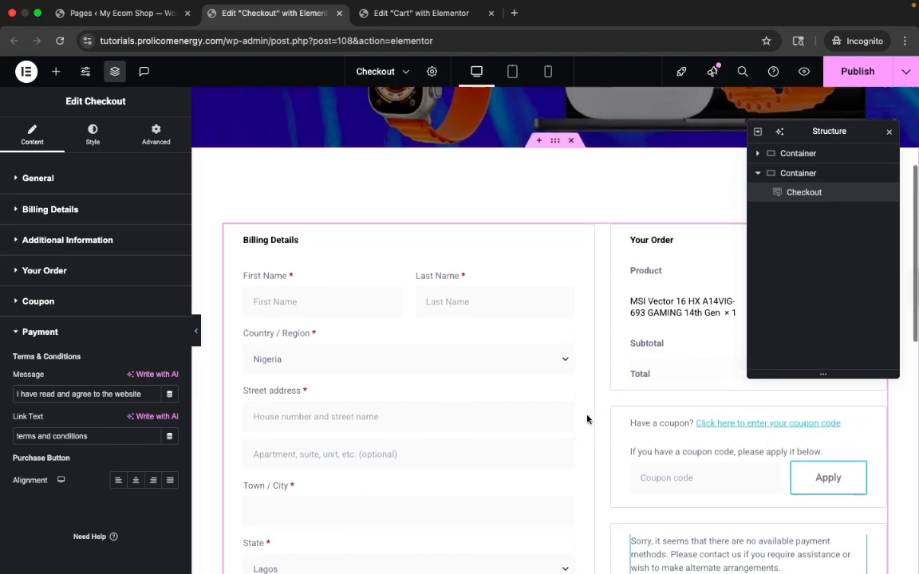
pyautogui.scroll(-1, 588, 418)
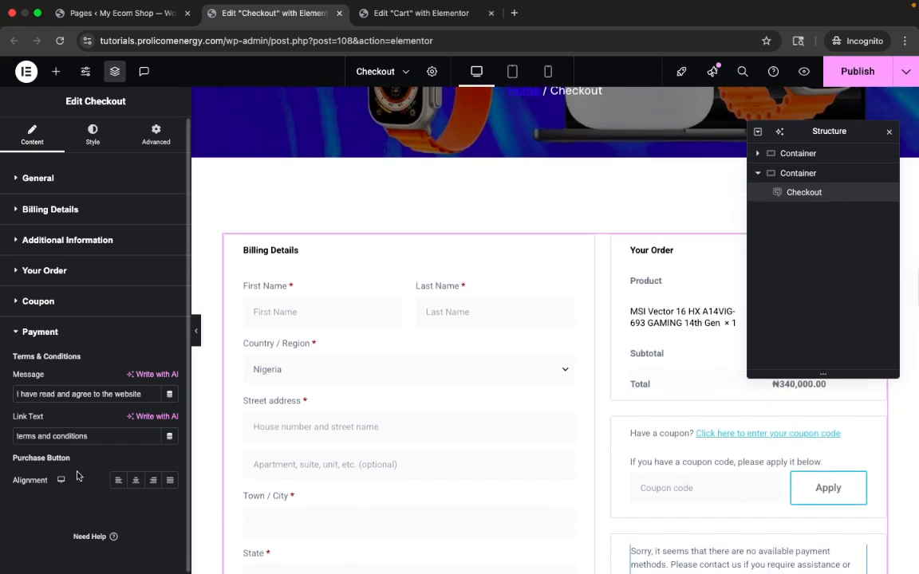
pyautogui.scroll(-5, 689, 451)
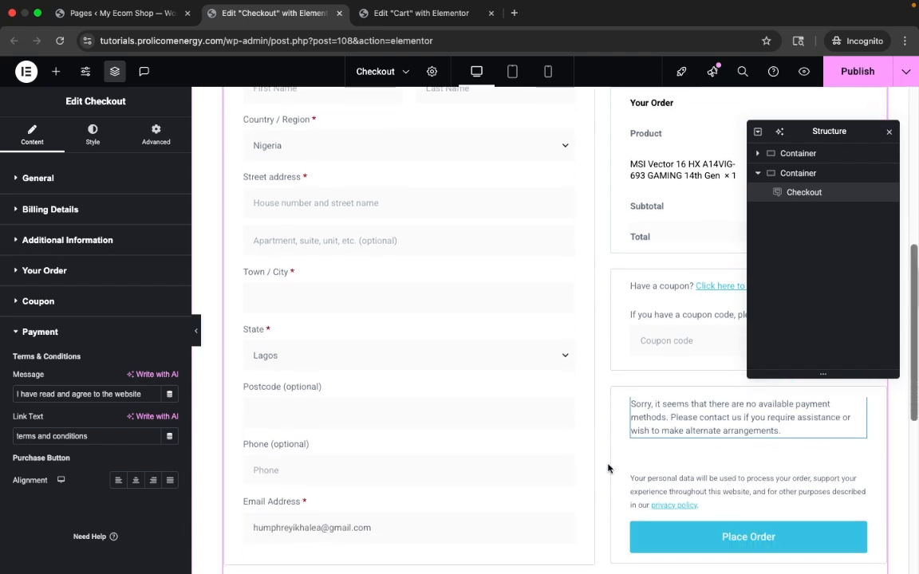
pyautogui.scroll(1, 630, 478)
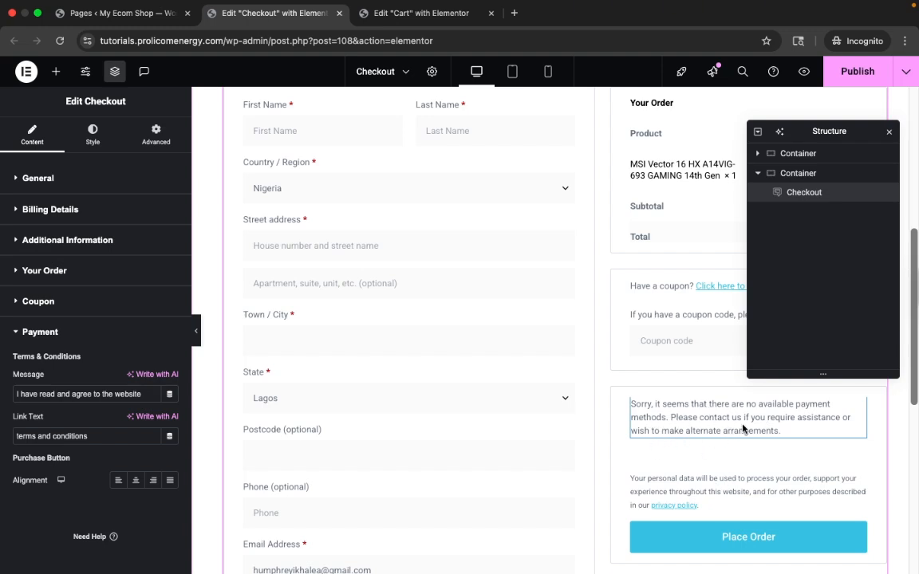
pyautogui.scroll(1, 712, 468)
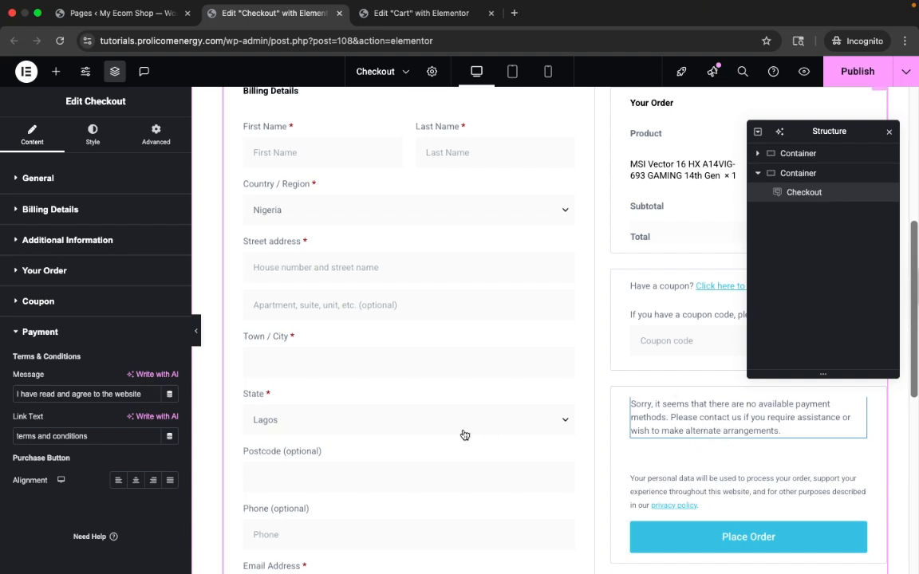
pyautogui.scroll(3, 468, 453)
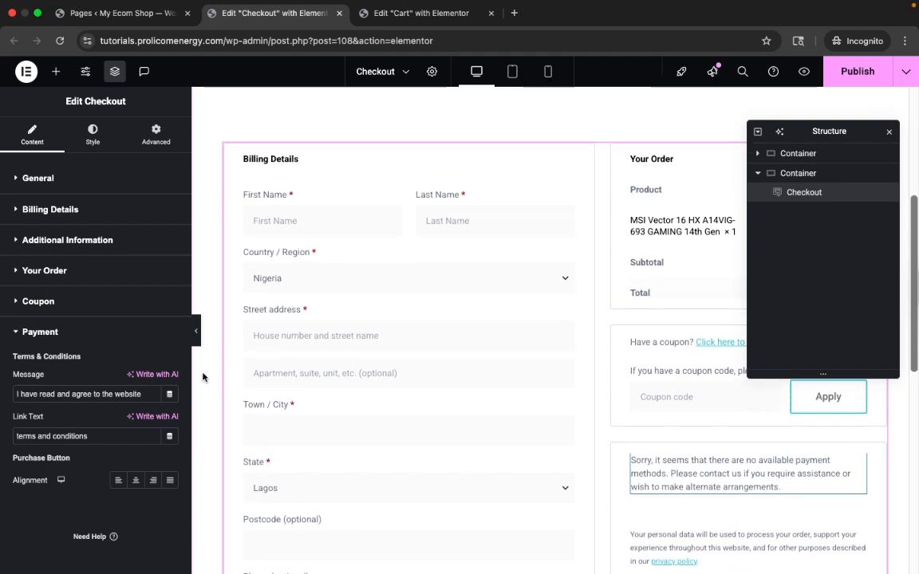
# Step: In the Checkout widget's style settings, add Additional Information, Order Summary, Coupon and Payment as sections to customize
pyautogui.click(94, 135)
pyautogui.scroll(-5, 48, 446)
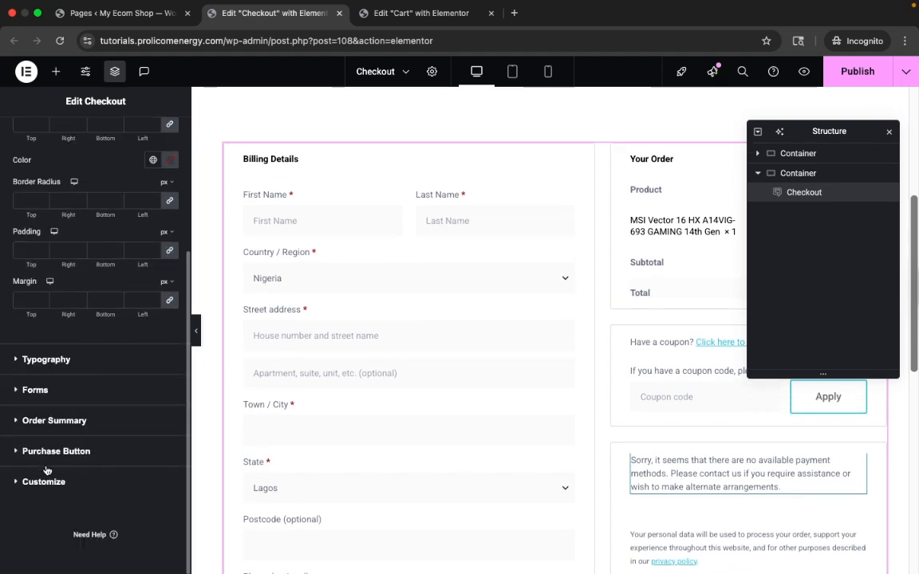
pyautogui.click(43, 482)
pyautogui.click(57, 376)
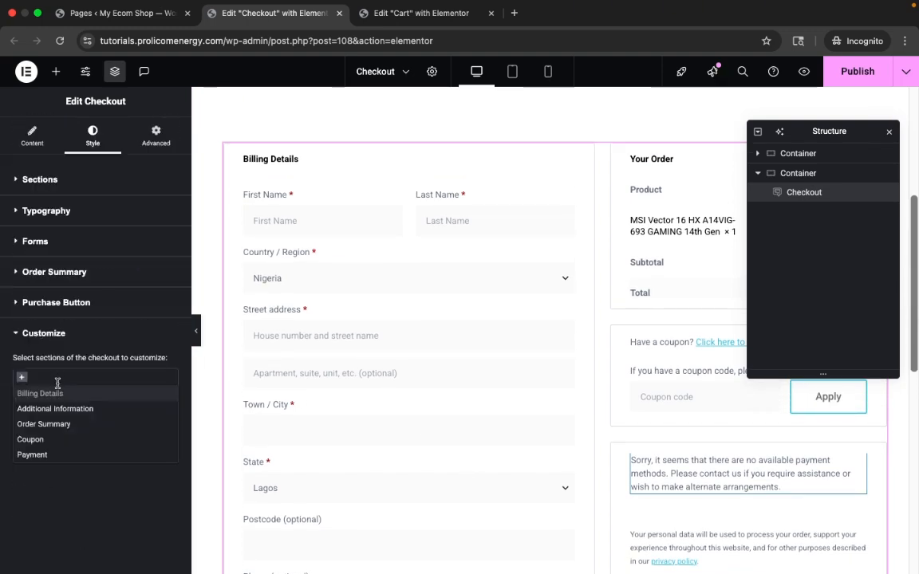
pyautogui.click(49, 409)
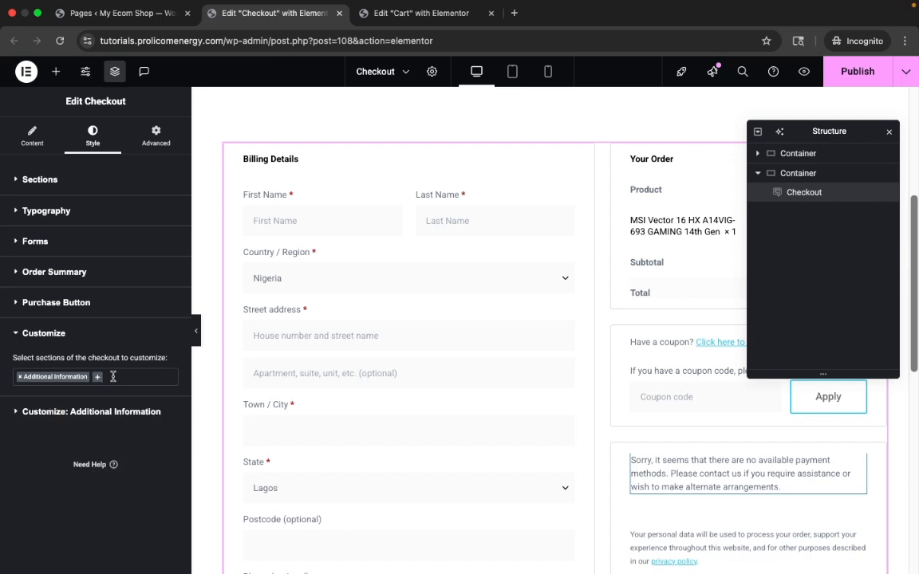
pyautogui.click(101, 381)
pyautogui.click(54, 422)
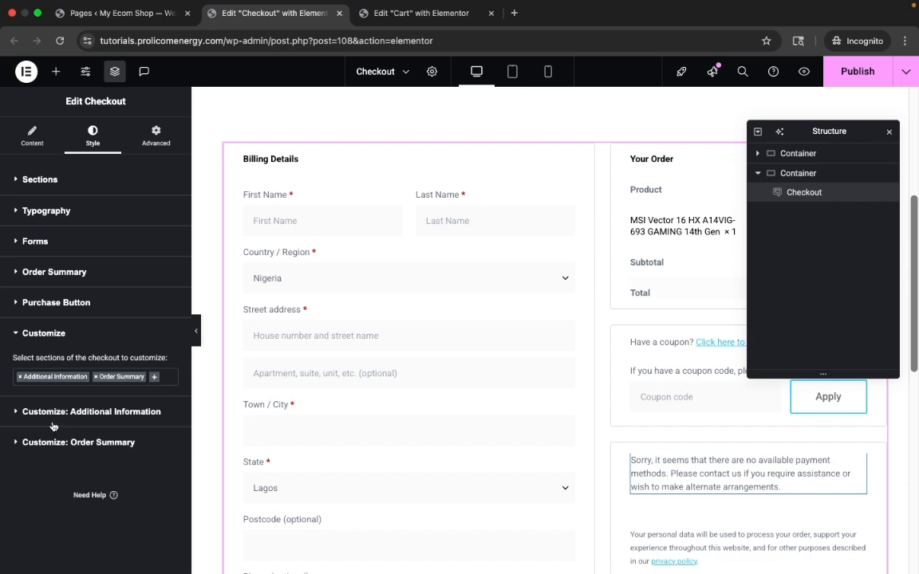
pyautogui.click(159, 377)
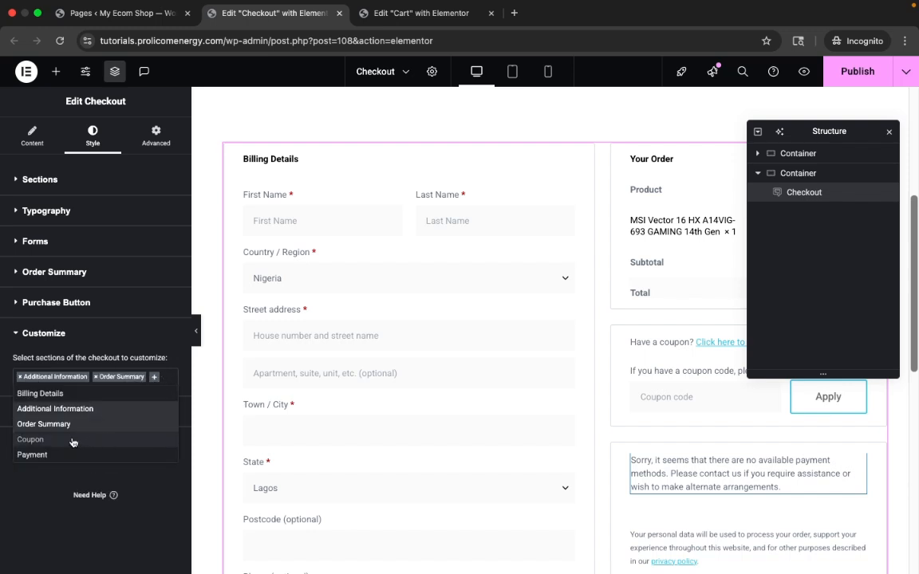
pyautogui.click(72, 443)
pyautogui.click(119, 390)
pyautogui.click(73, 468)
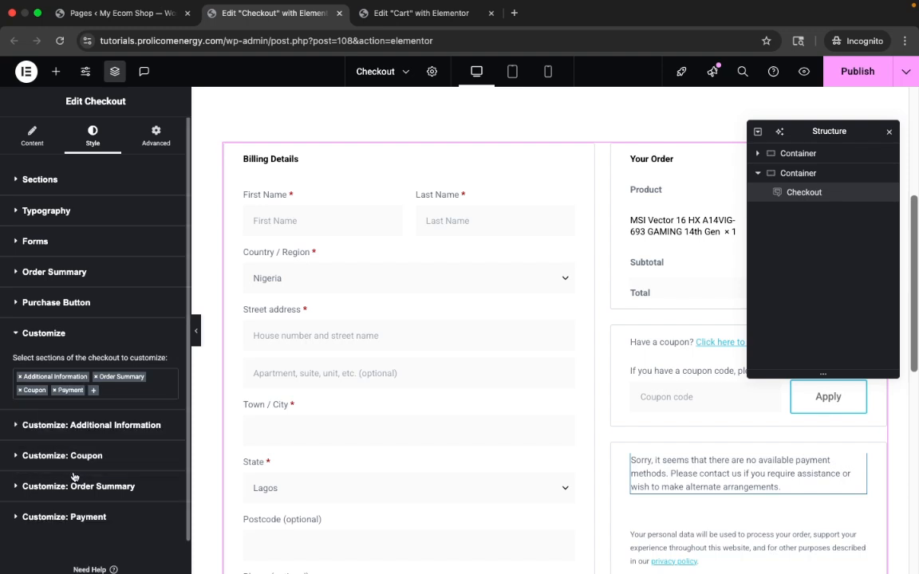
# Step: Set the background color of the checkout sections to fully transparent, #02010100
pyautogui.scroll(3, 294, 363)
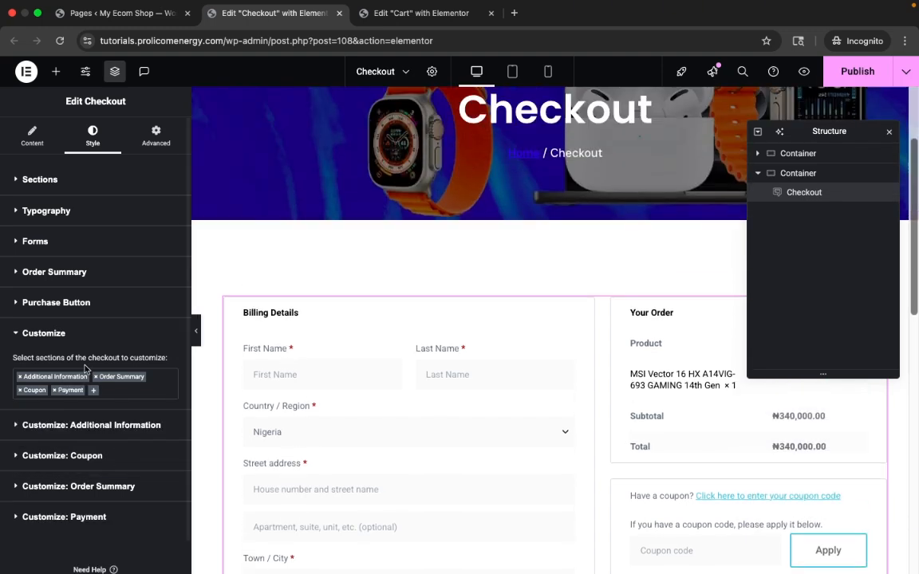
pyautogui.scroll(-1, 85, 390)
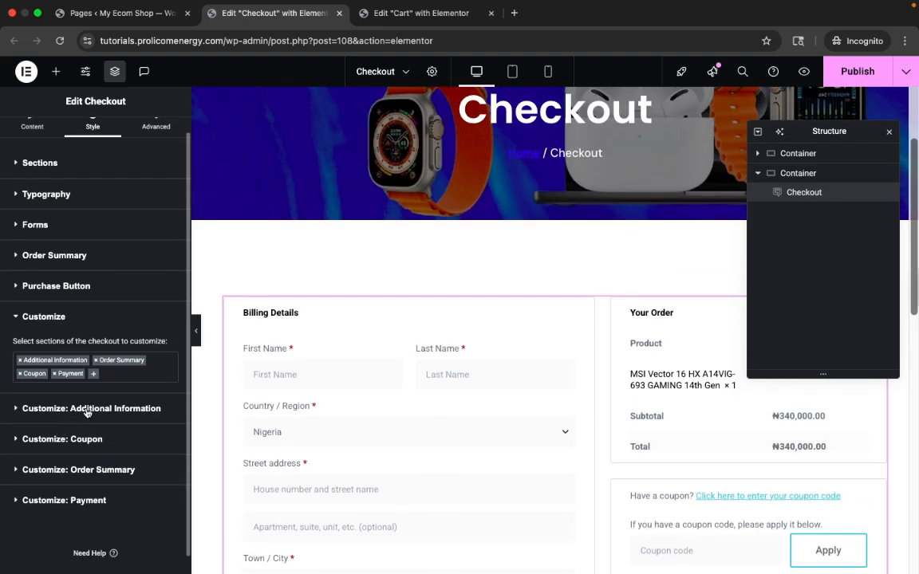
pyautogui.scroll(1, 96, 223)
pyautogui.click(67, 182)
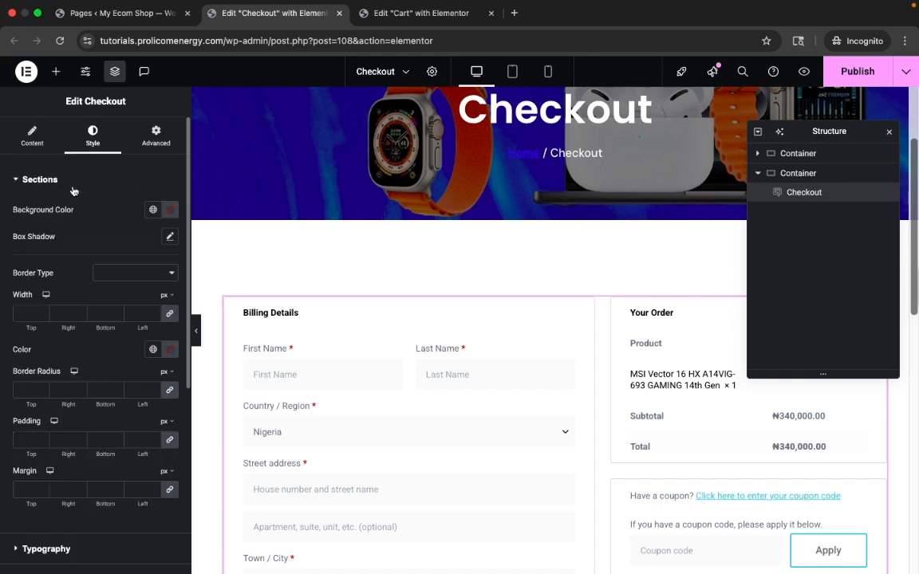
pyautogui.click(152, 209)
pyautogui.click(152, 208)
pyautogui.click(170, 209)
pyautogui.moveTo(243, 377); pyautogui.dragTo(53, 370)
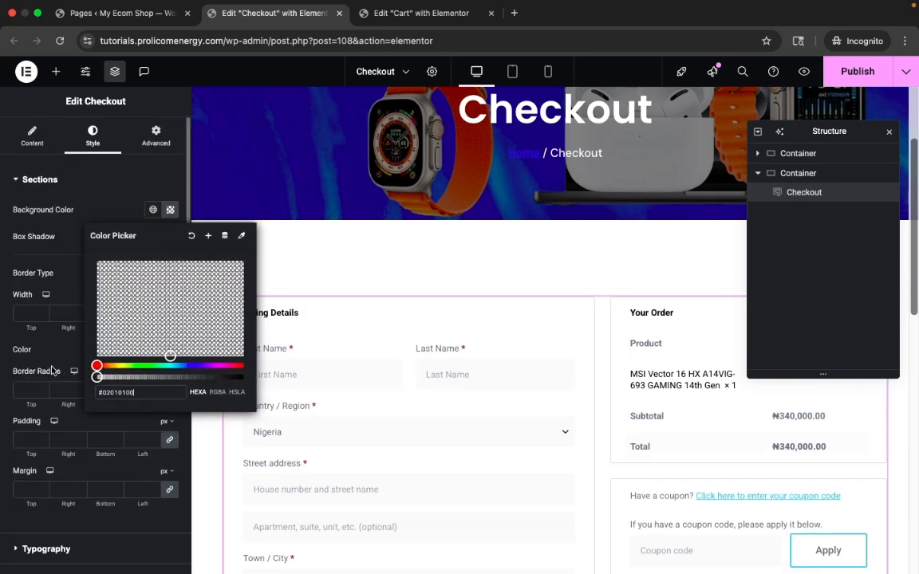
pyautogui.click(58, 260)
# Step: Apply the global Border Color to the borders of the checkout sections
pyautogui.scroll(-1, 102, 333)
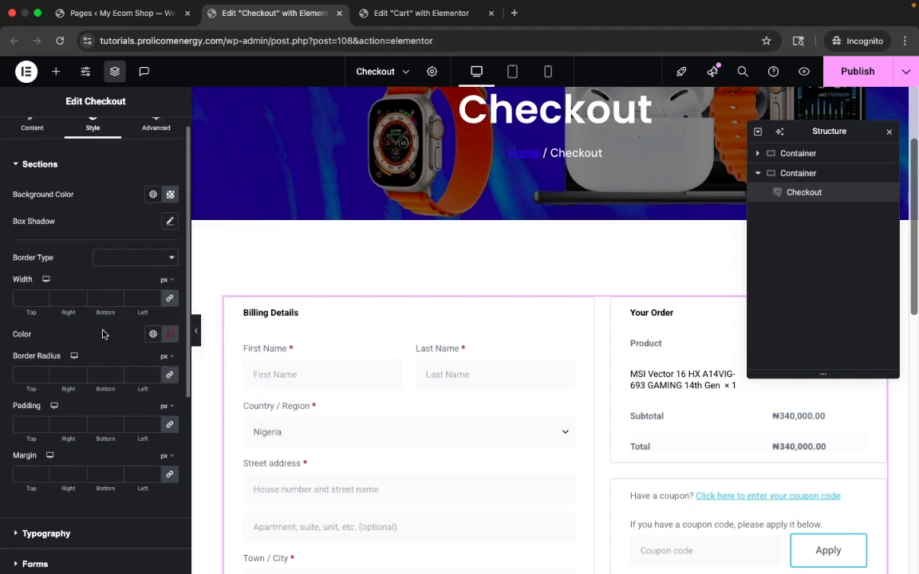
pyautogui.scroll(-1, 102, 333)
pyautogui.click(152, 325)
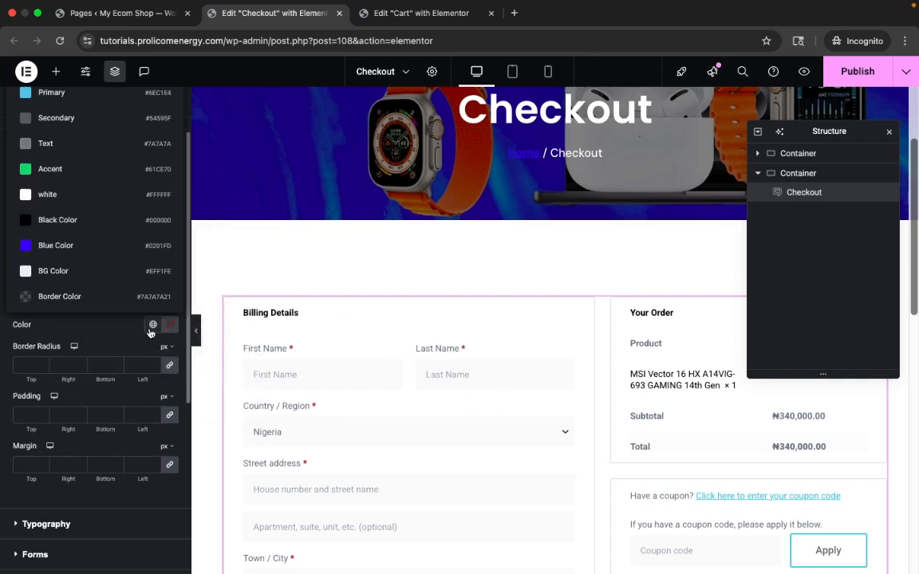
pyautogui.click(80, 296)
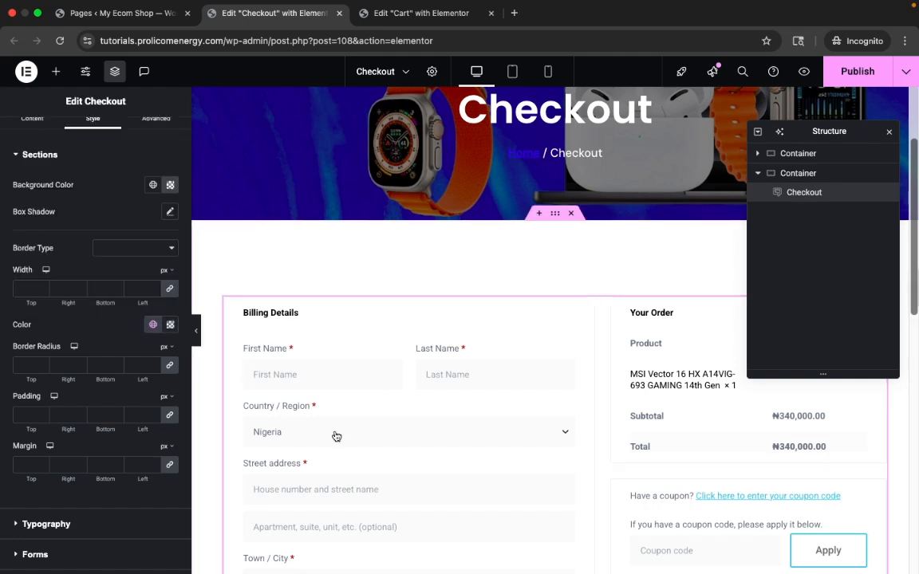
# Step: Give the checkout sections a border radius of 6 px and padding of 30 px on all sides
pyautogui.scroll(-3, 98, 342)
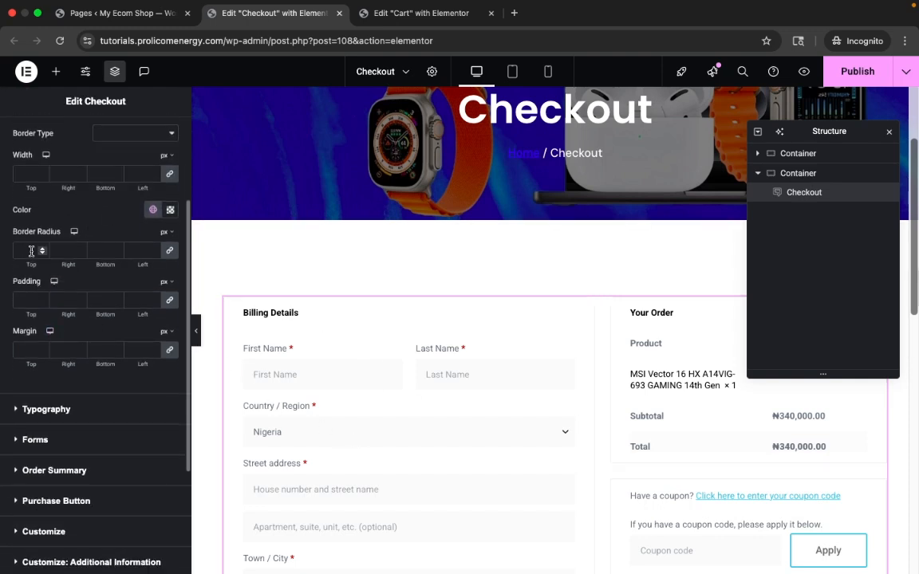
pyautogui.click(19, 252)
pyautogui.write('6')
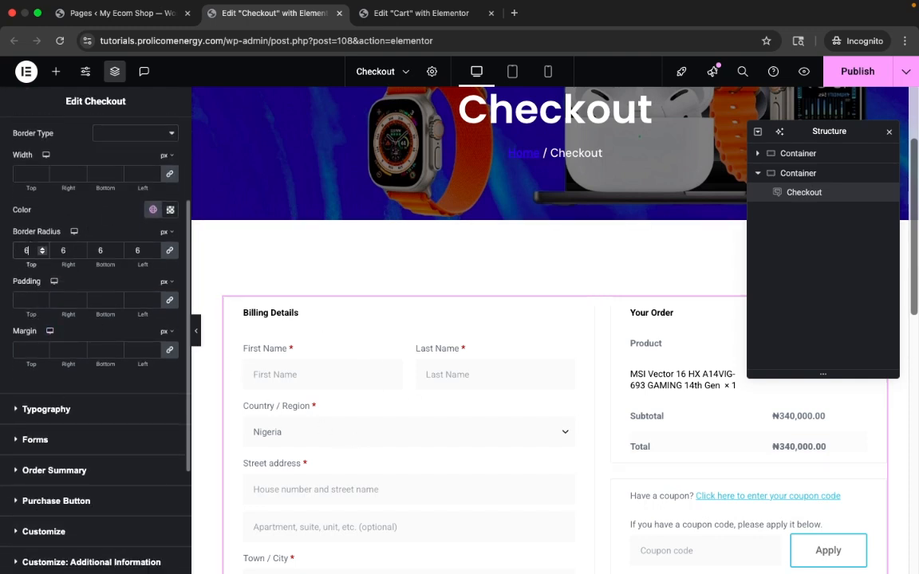
pyautogui.click(22, 298)
pyautogui.write('30')
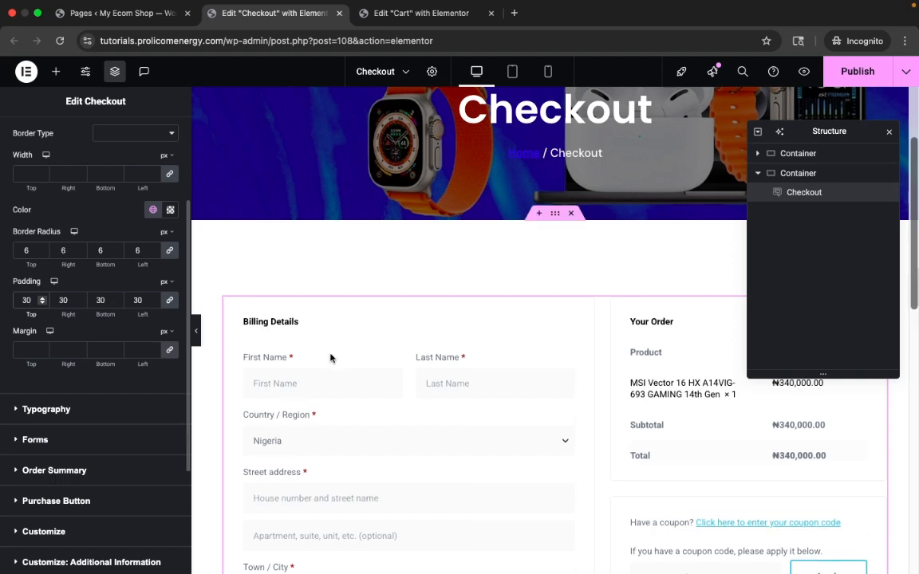
pyautogui.scroll(-5, 404, 402)
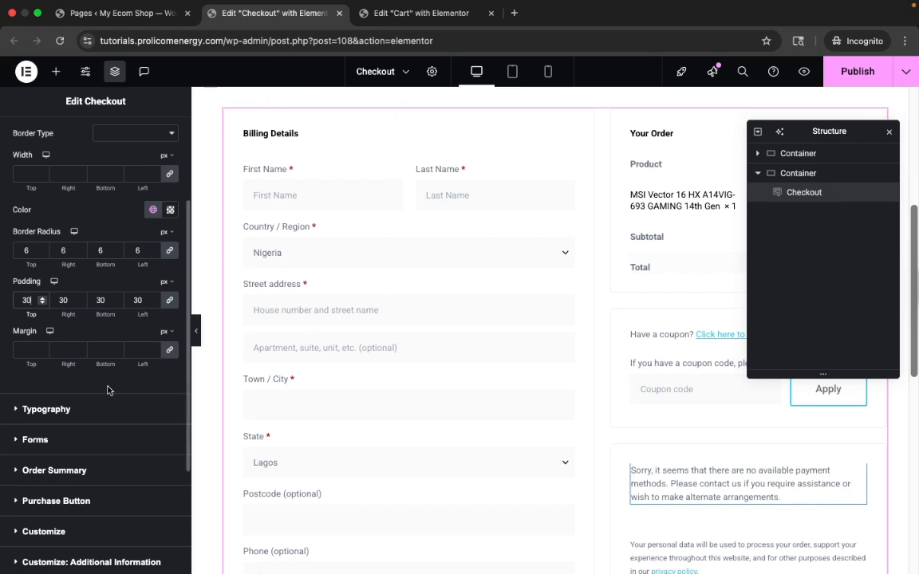
# Step: Apply the global Black Color to the titles in the Checkout widget's typography style settings
pyautogui.scroll(-2, 83, 431)
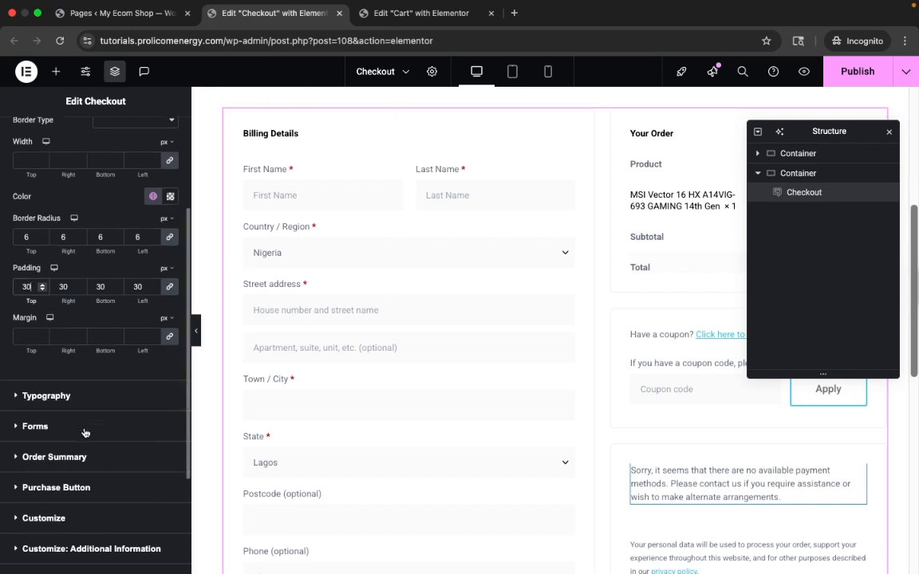
pyautogui.click(66, 383)
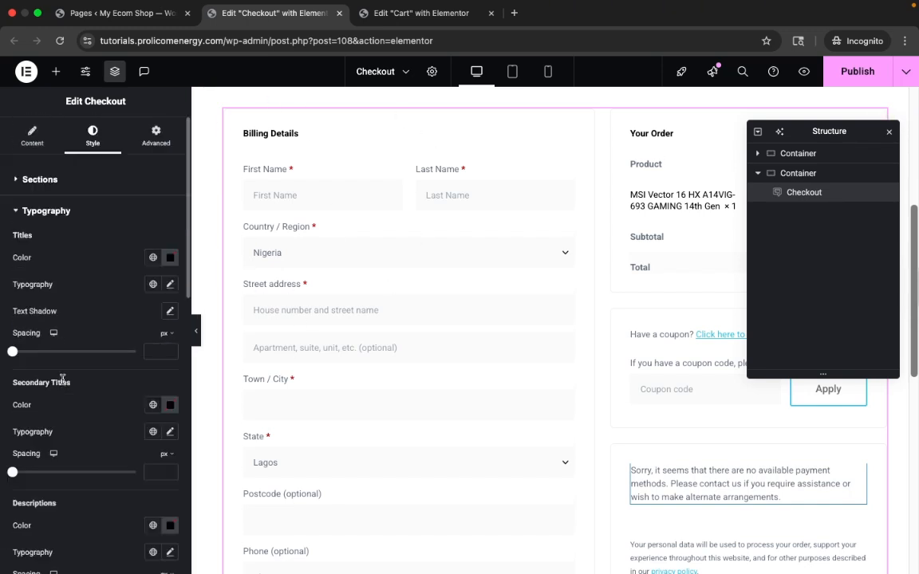
pyautogui.click(153, 258)
pyautogui.click(50, 444)
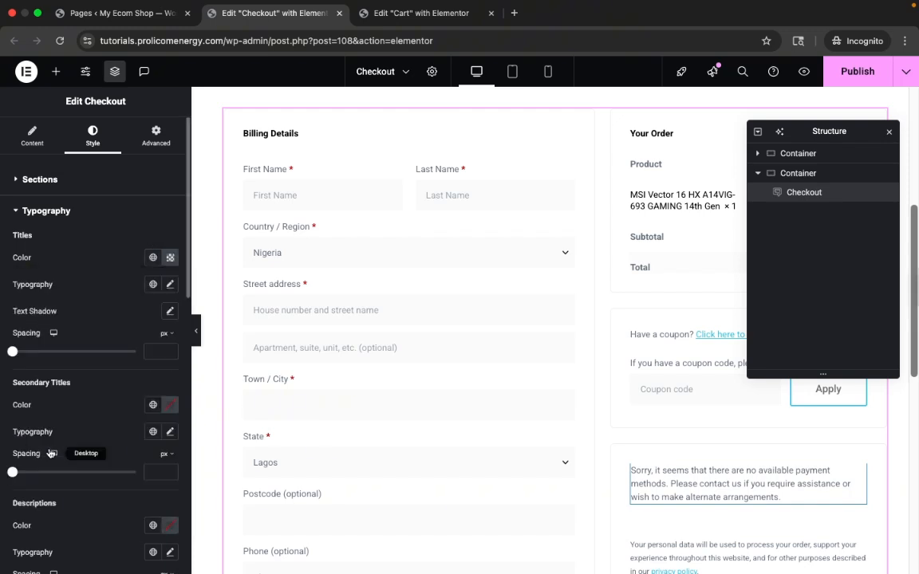
# Step: Set the font family of the checkout titles to DM Sans
pyautogui.click(169, 285)
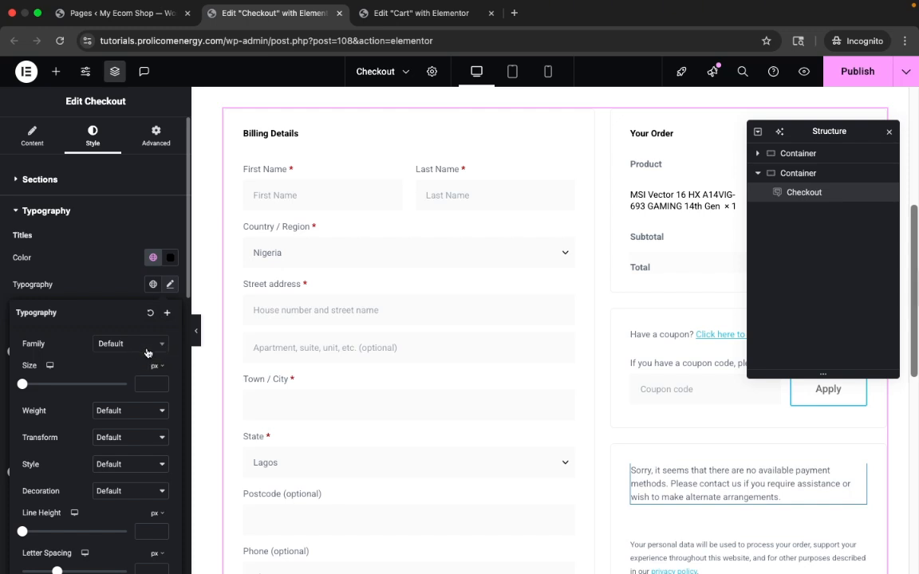
pyautogui.click(162, 348)
pyautogui.click(137, 359)
pyautogui.click(140, 351)
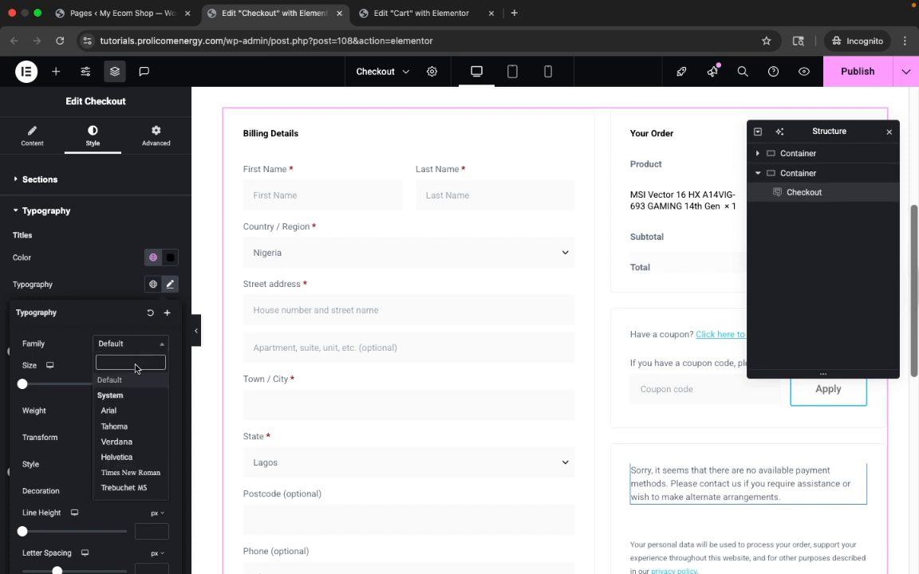
pyautogui.write('dm sa')
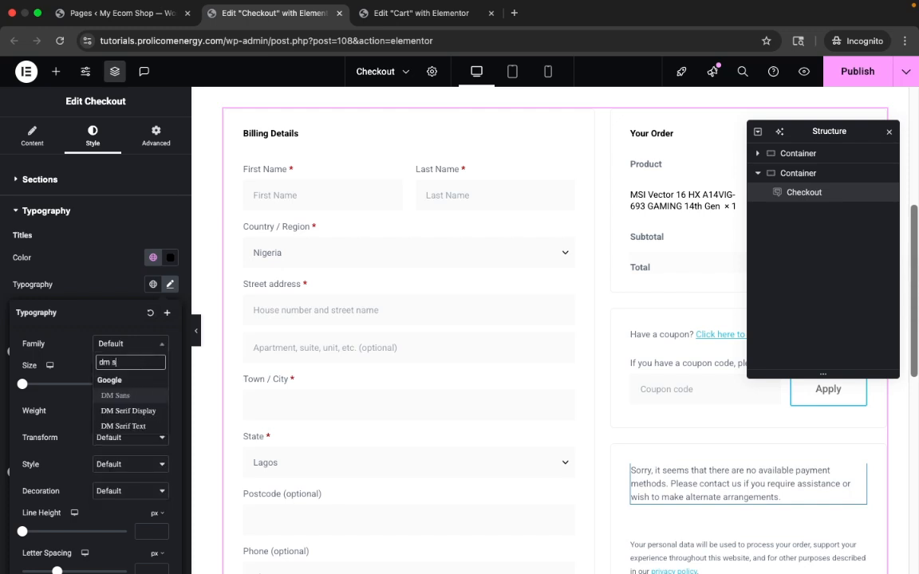
pyautogui.click(116, 395)
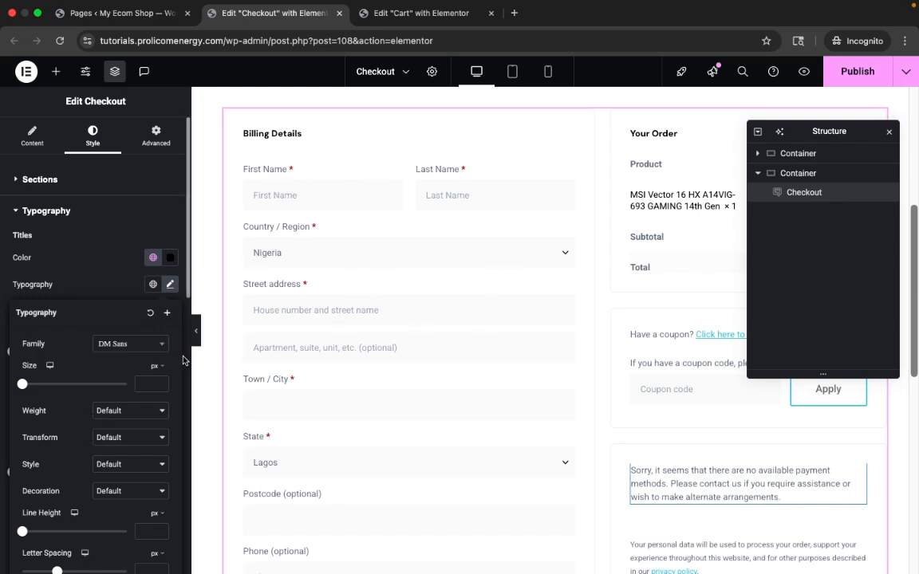
# Step: Set the checkout titles' font size to 16 px and their weight to 600 (Semi Bold)
pyautogui.click(148, 383)
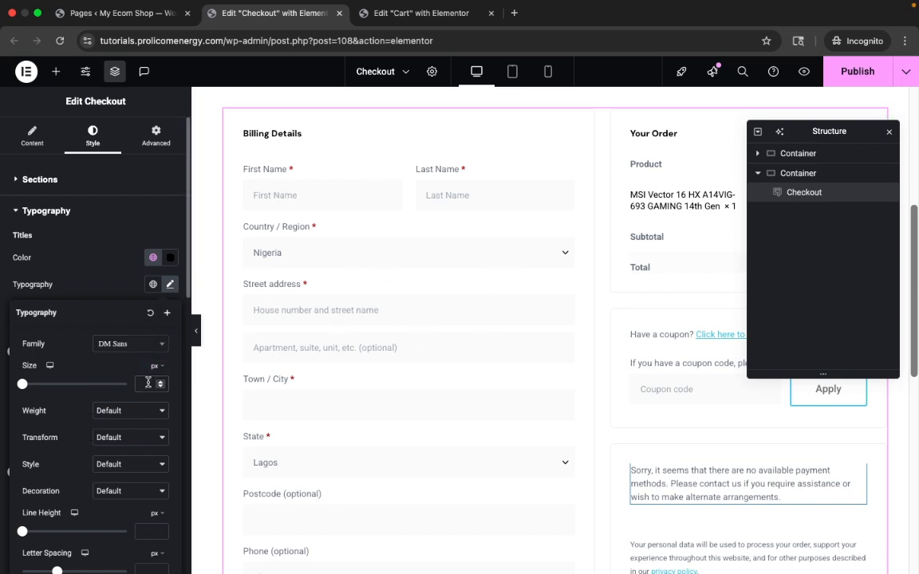
pyautogui.write('16')
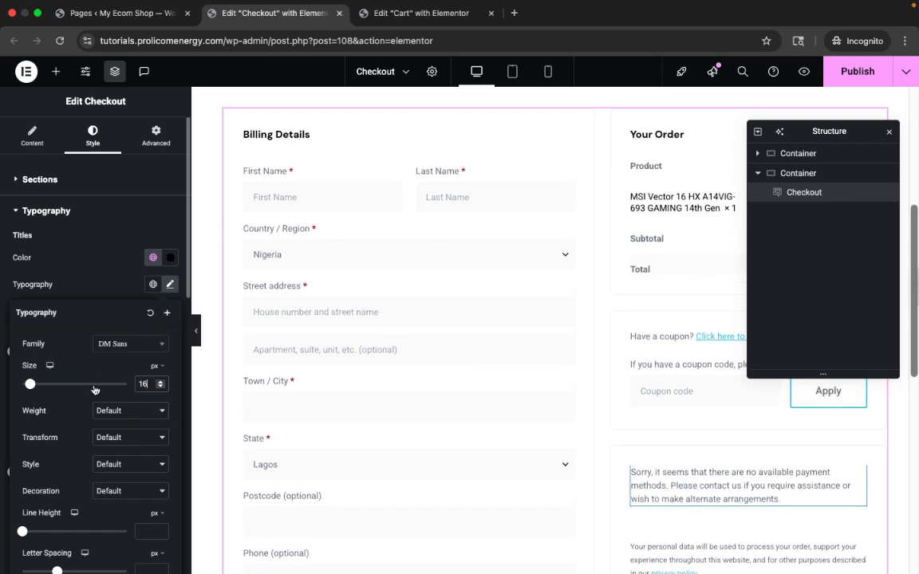
pyautogui.click(142, 412)
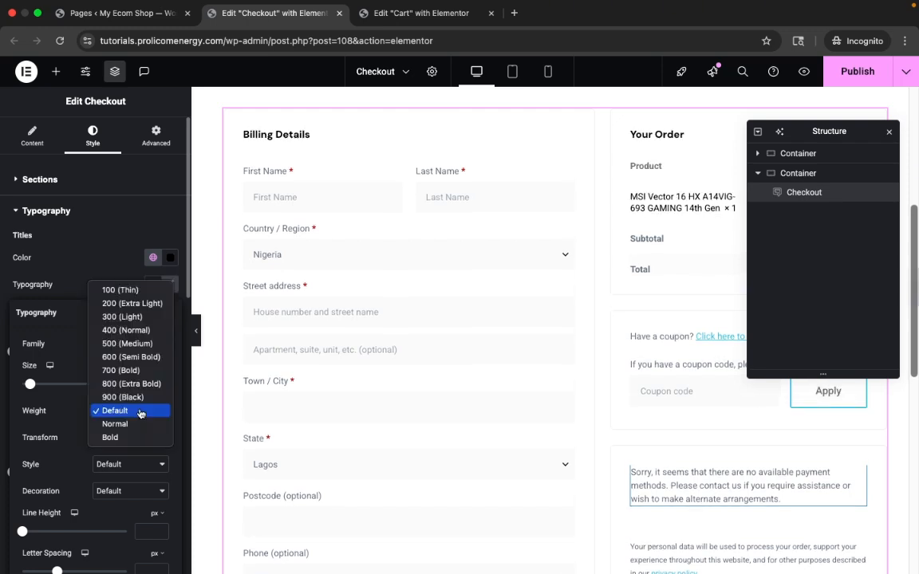
pyautogui.click(128, 344)
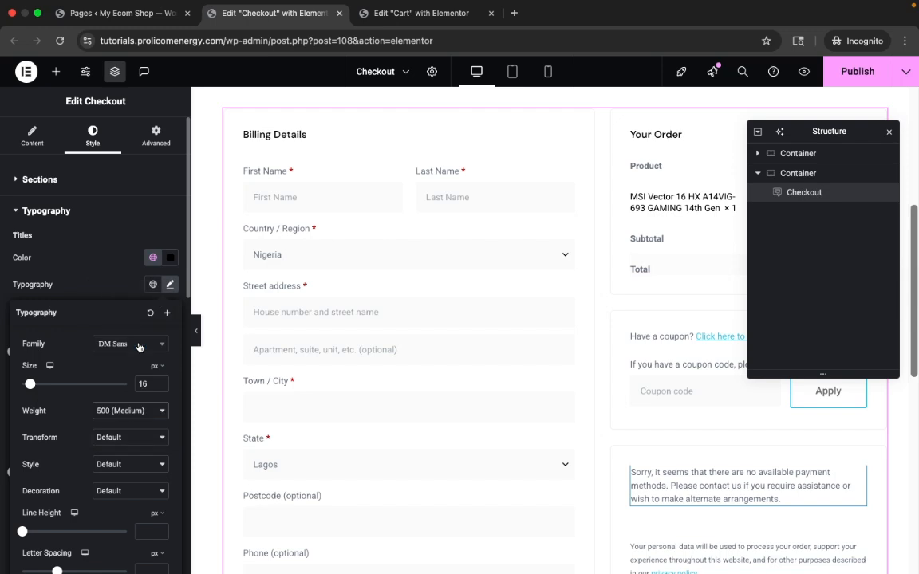
pyautogui.click(144, 408)
pyautogui.click(149, 424)
pyautogui.scroll(-3, 373, 408)
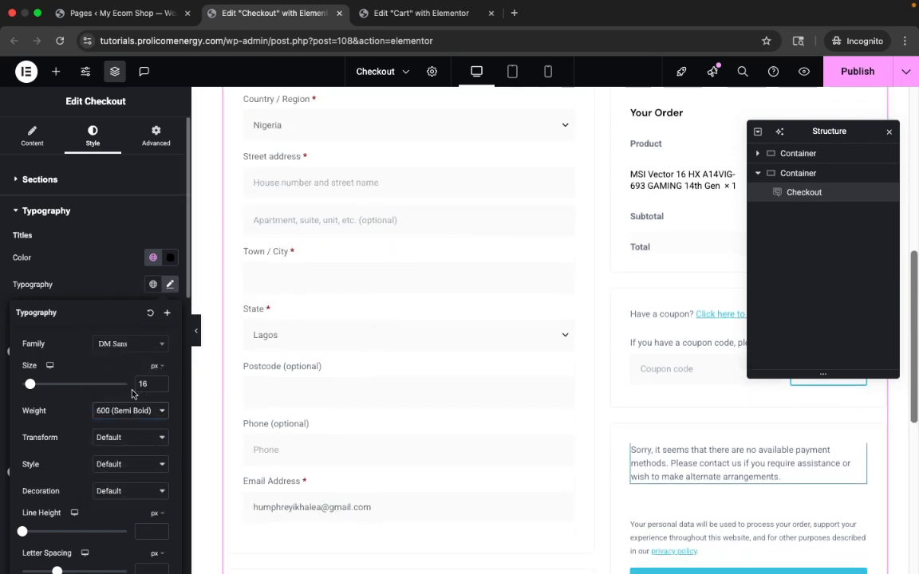
pyautogui.scroll(9, 357, 259)
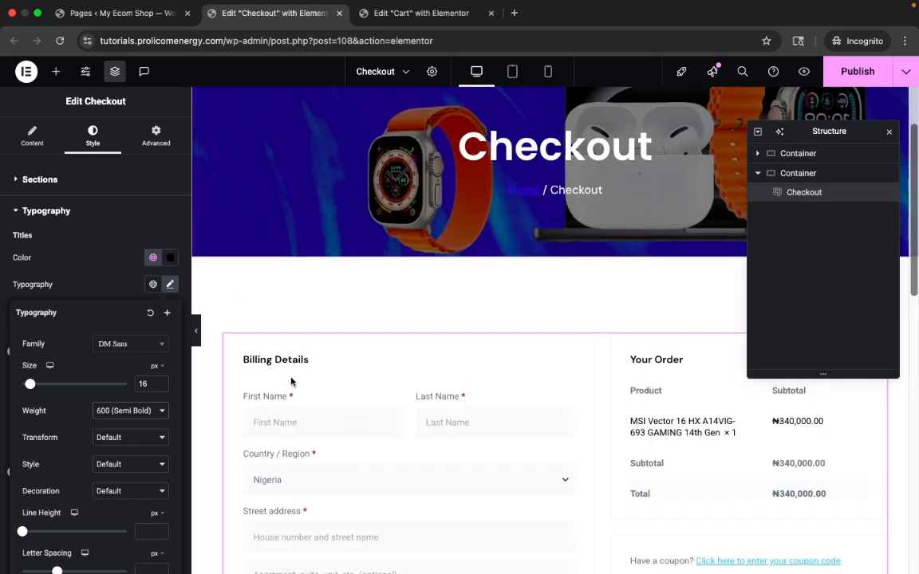
pyautogui.scroll(-2, 226, 373)
pyautogui.click(170, 284)
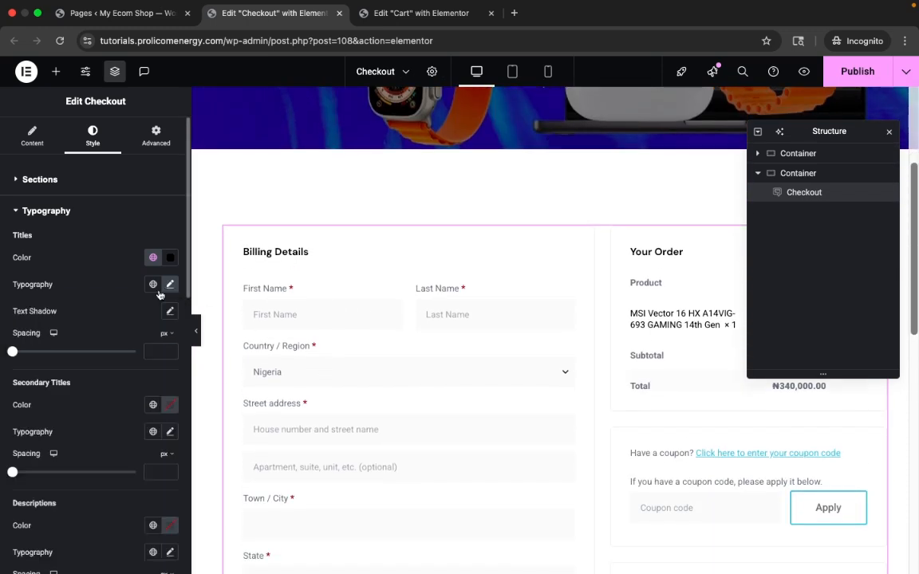
# Step: Set the spacing of the checkout titles to 30 px
pyautogui.click(160, 352)
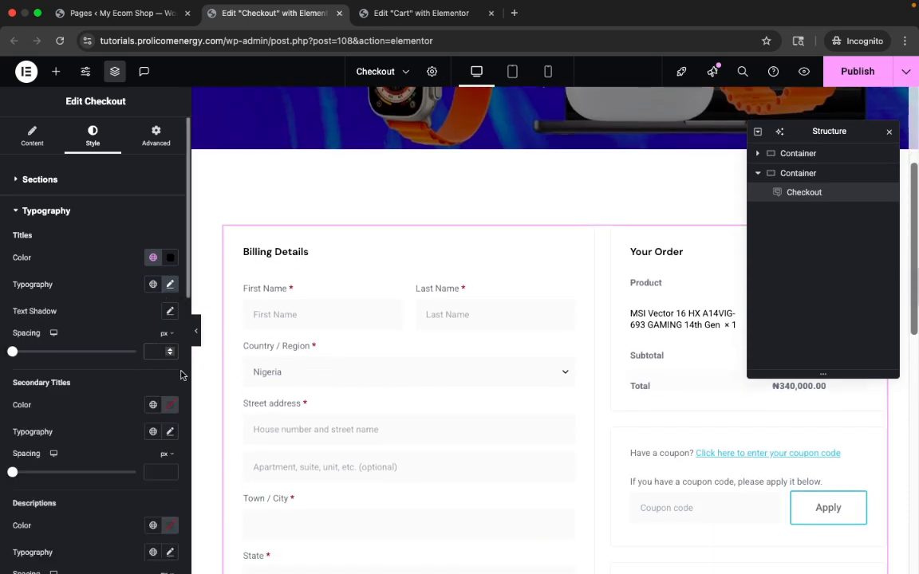
pyautogui.write('20')
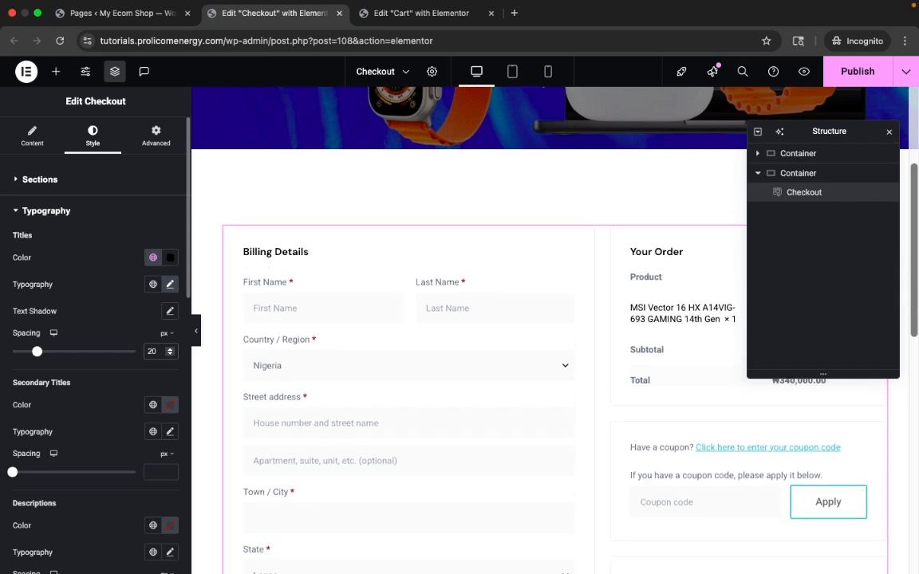
pyautogui.press('BackSpace')
pyautogui.press('BackSpace')
pyautogui.write('30')
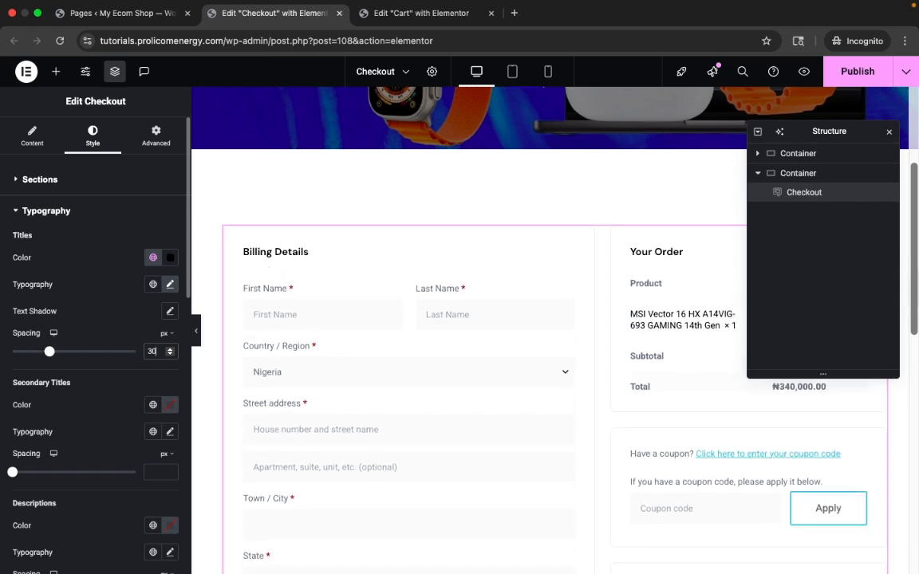
# Step: Apply the global Black Color to the secondary titles of the Checkout widget
pyautogui.scroll(-2, 331, 376)
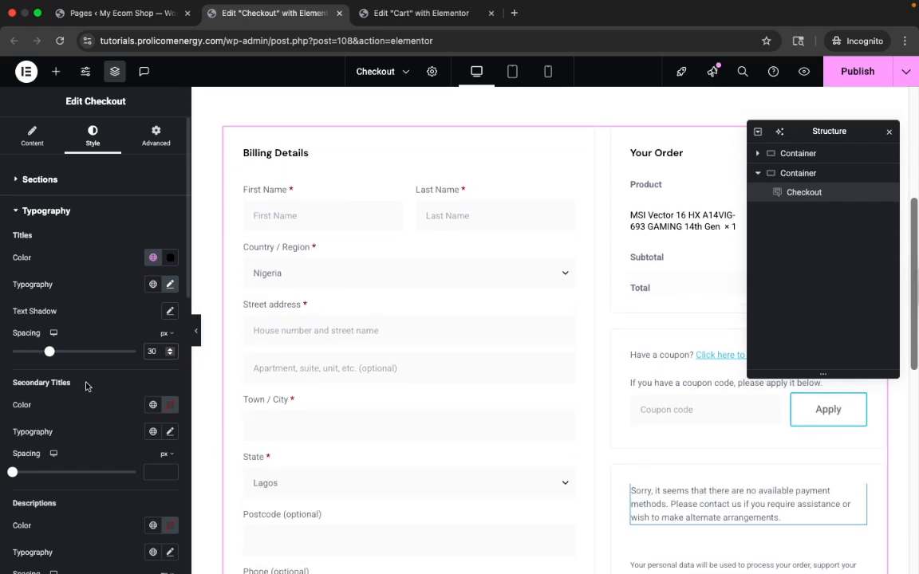
pyautogui.click(153, 407)
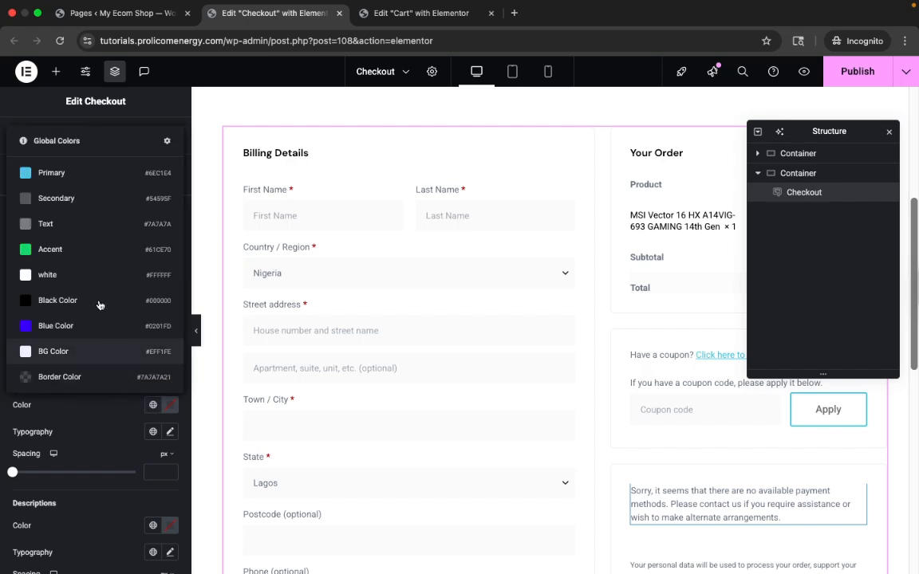
pyautogui.click(133, 374)
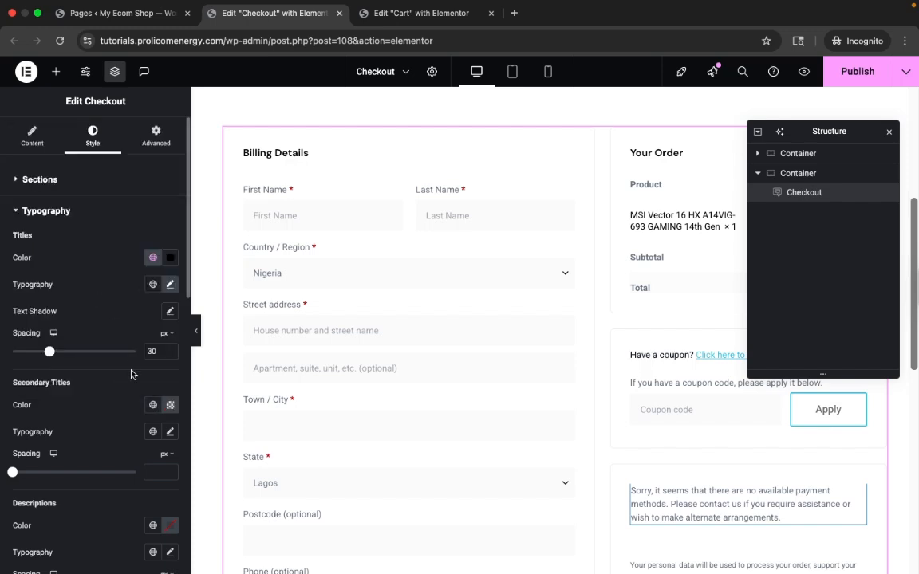
# Step: Set the secondary titles' font family to DM Sans with a size of 16 px
pyautogui.click(169, 433)
pyautogui.click(141, 498)
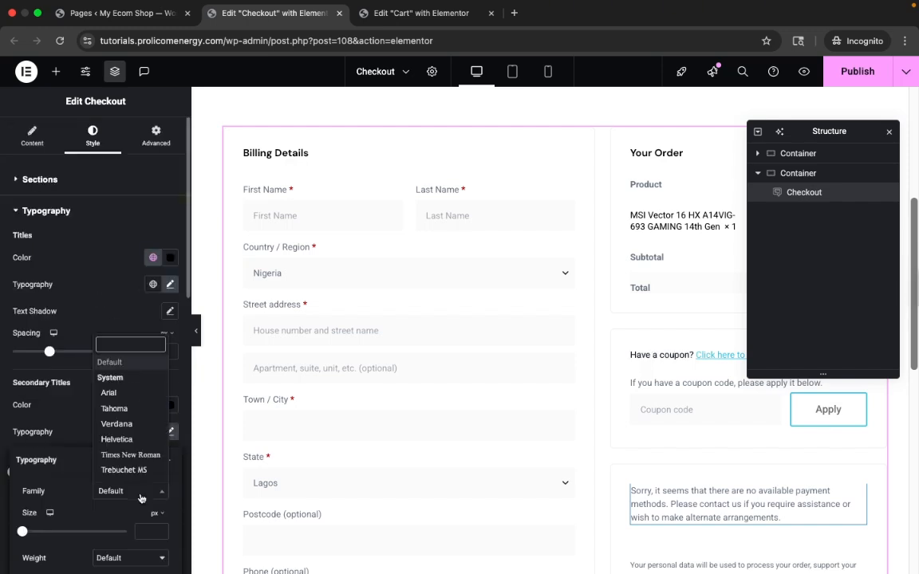
pyautogui.write('dm')
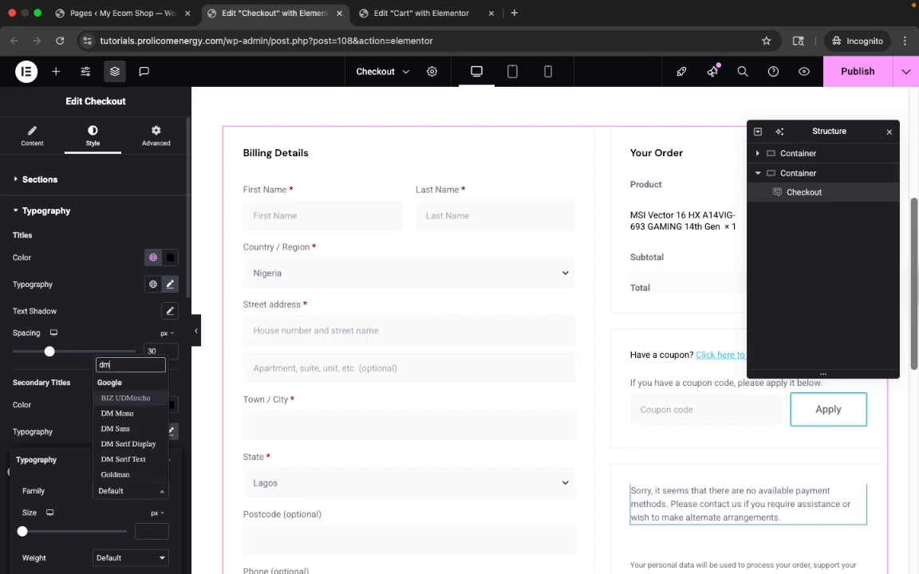
pyautogui.click(115, 443)
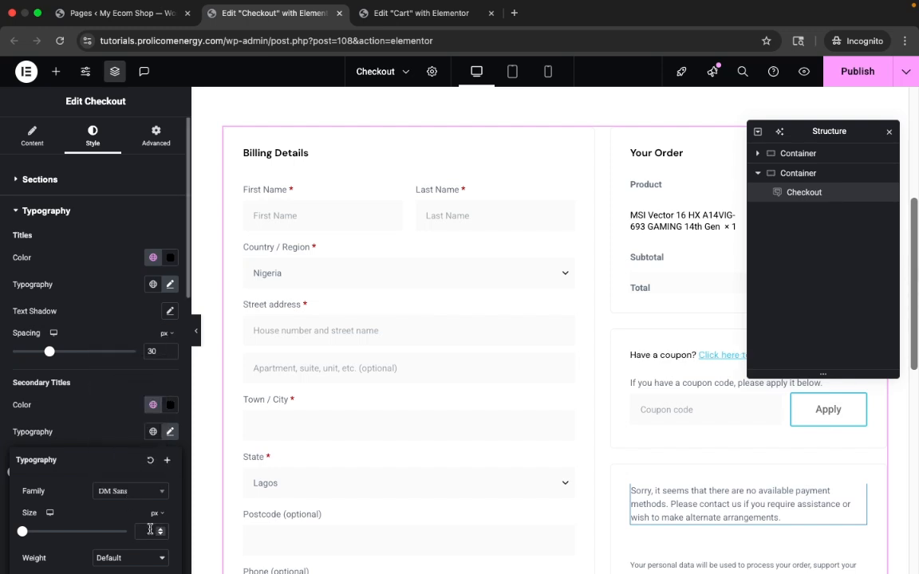
pyautogui.click(150, 529)
pyautogui.write('16')
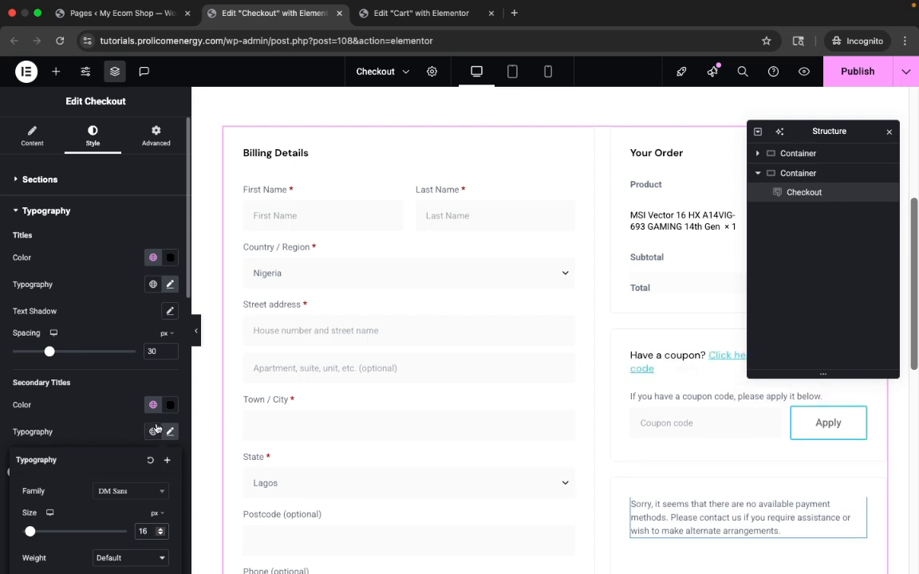
pyautogui.click(96, 431)
# Step: Set the font weight of the secondary titles to 500 (Medium)
pyautogui.scroll(-5, 104, 445)
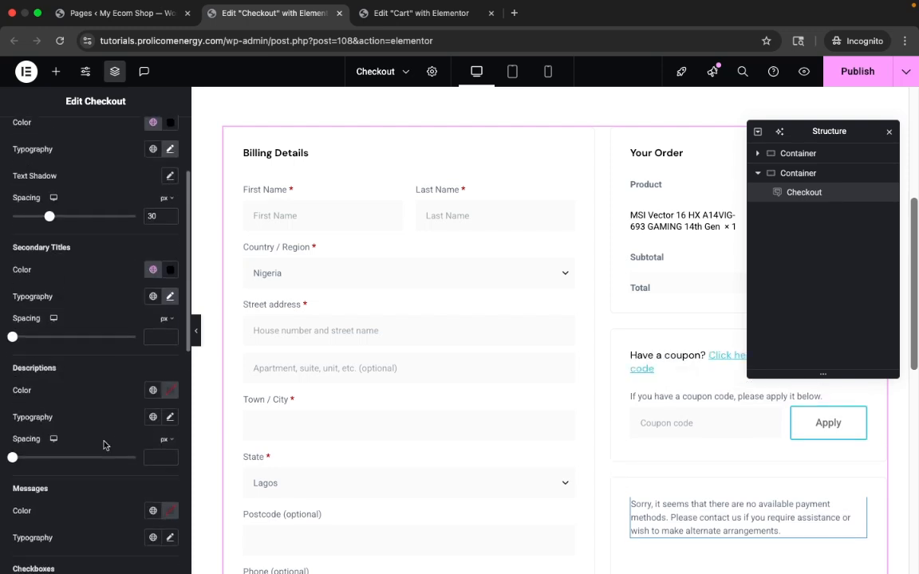
pyautogui.click(171, 261)
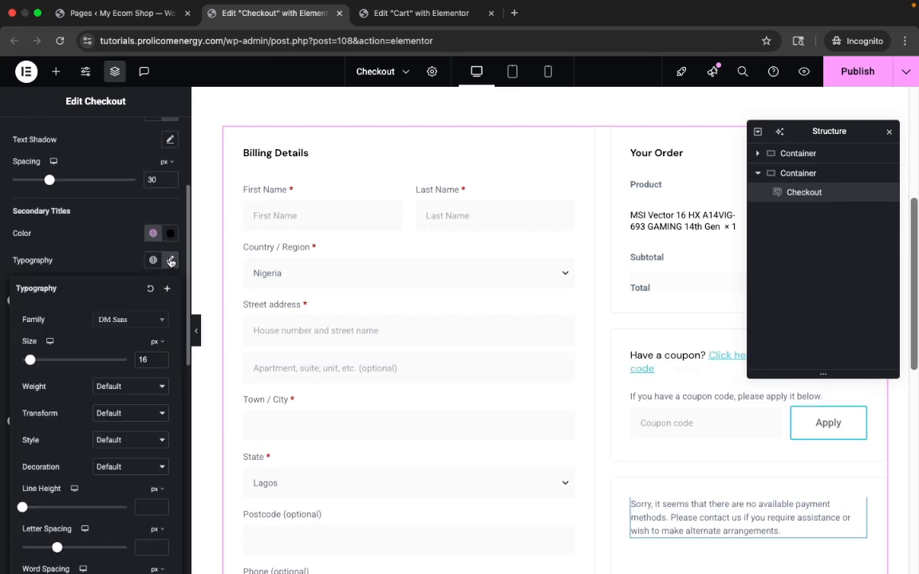
pyautogui.click(134, 390)
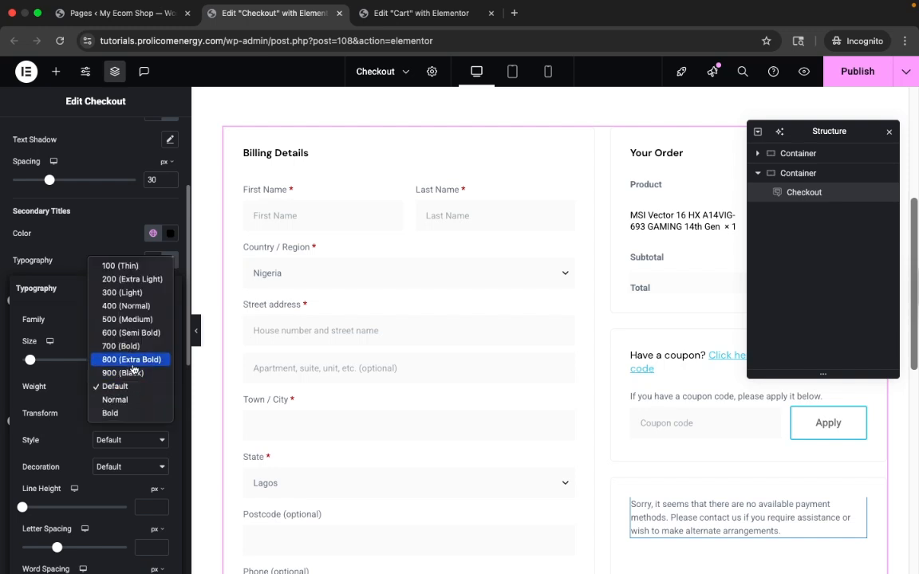
pyautogui.click(134, 321)
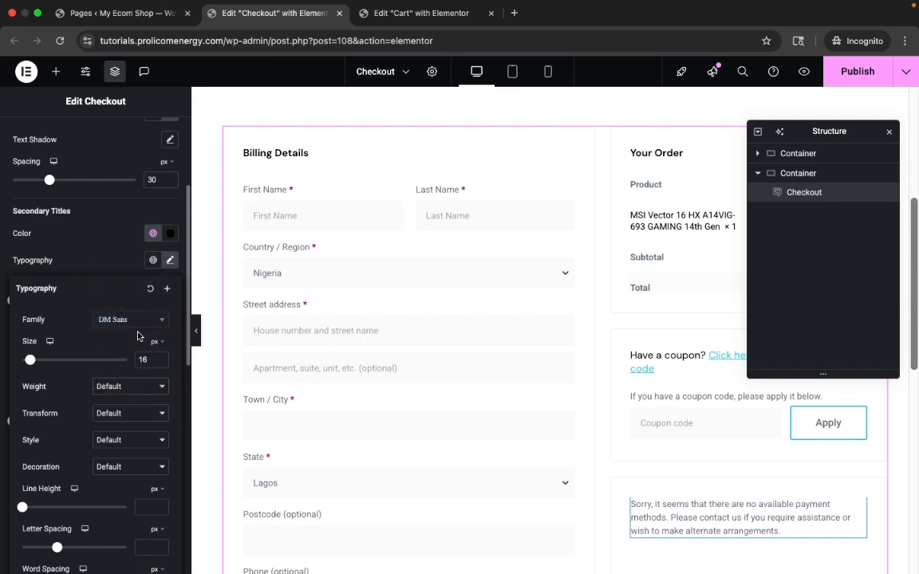
pyautogui.click(171, 260)
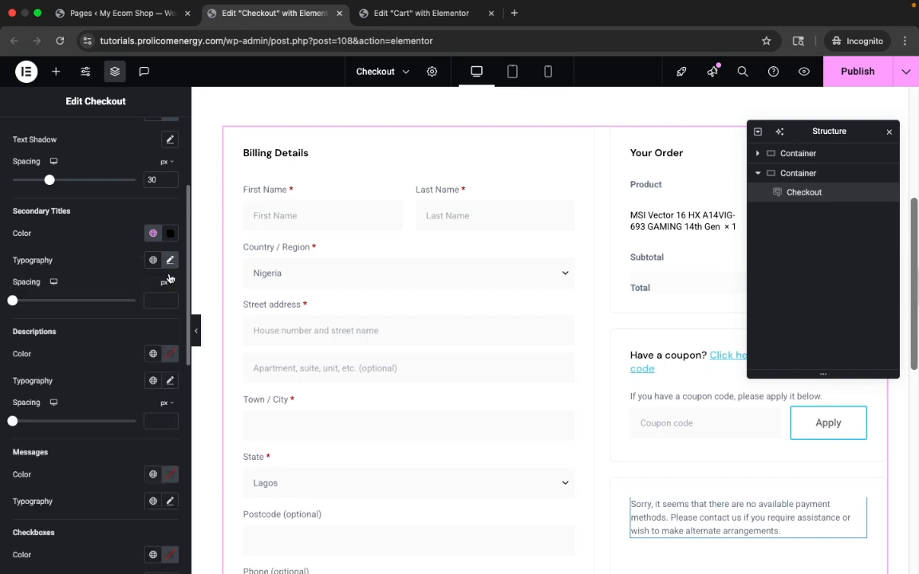
# Step: Apply the global Text color and the Poppins font family to the Checkout widget's descriptions
pyautogui.click(152, 354)
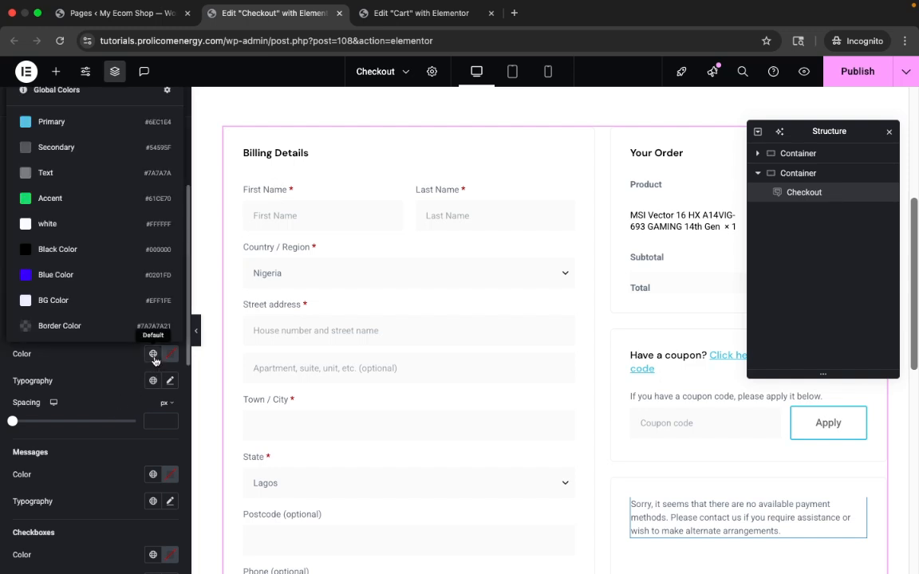
pyautogui.click(84, 173)
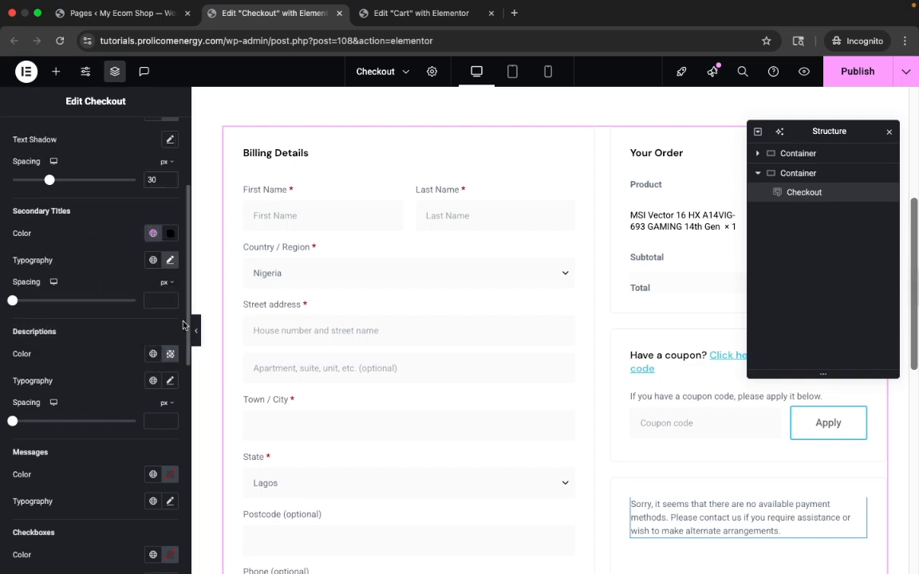
pyautogui.click(169, 383)
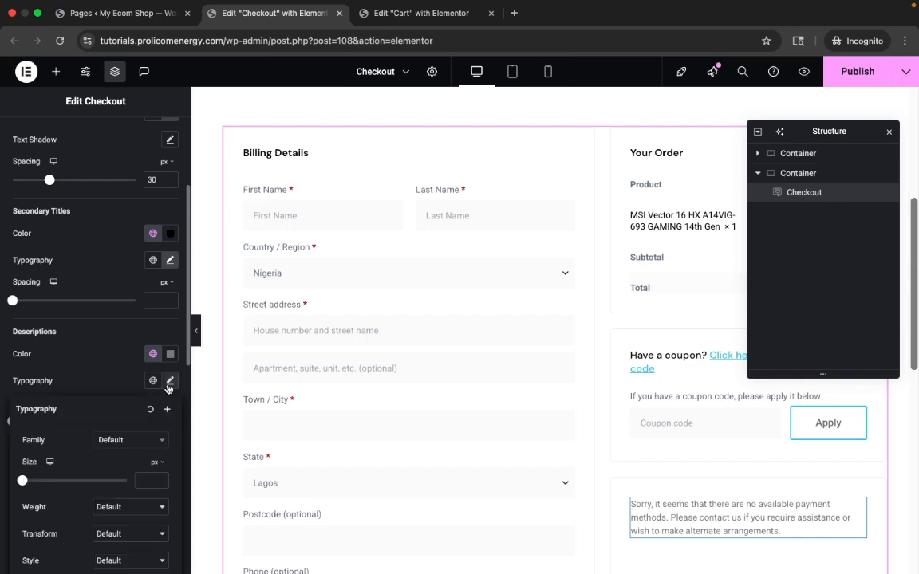
pyautogui.click(141, 441)
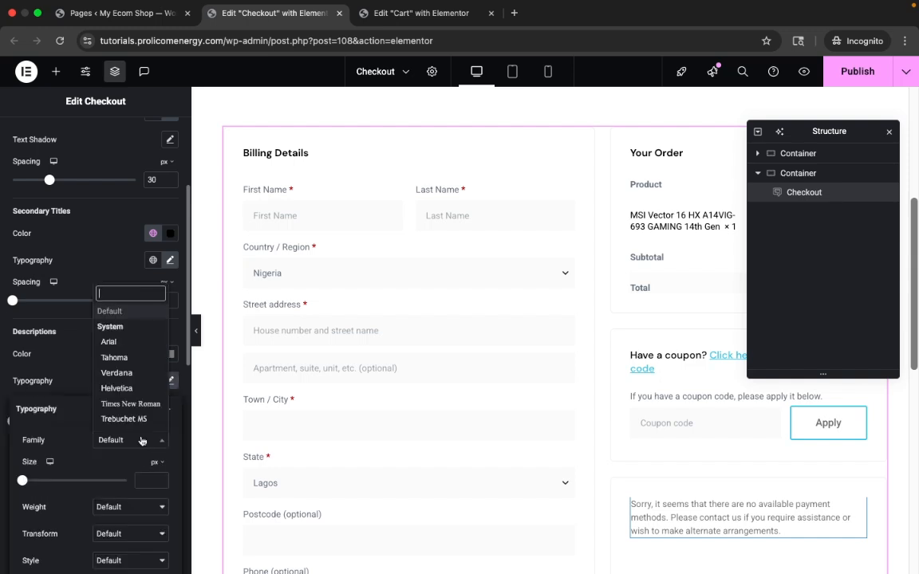
pyautogui.write('popp')
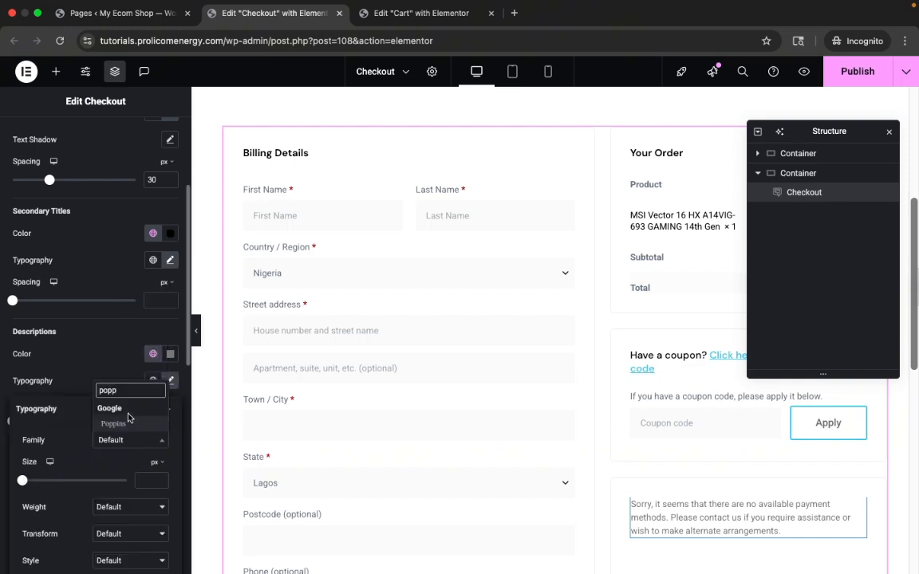
pyautogui.click(147, 424)
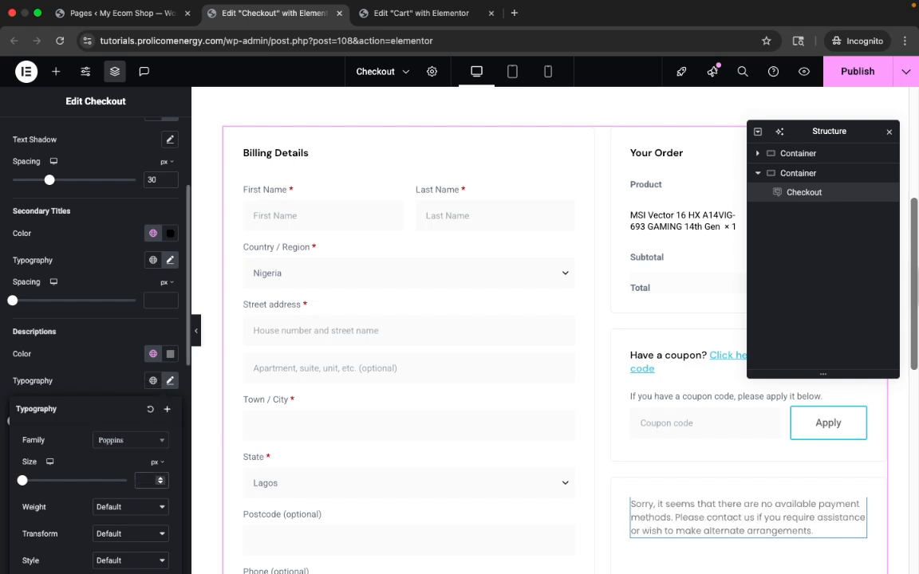
# Step: Set the font size of the Checkout widget's descriptions to 14 px
pyautogui.write('14')
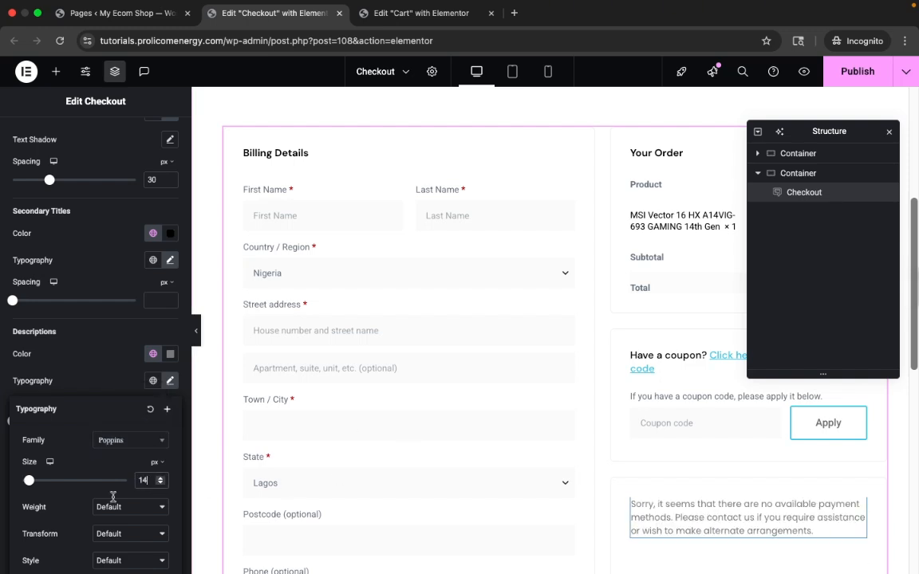
pyautogui.click(170, 380)
# Step: Apply the global Text color to the Checkout widget's messages
pyautogui.scroll(-3, 100, 391)
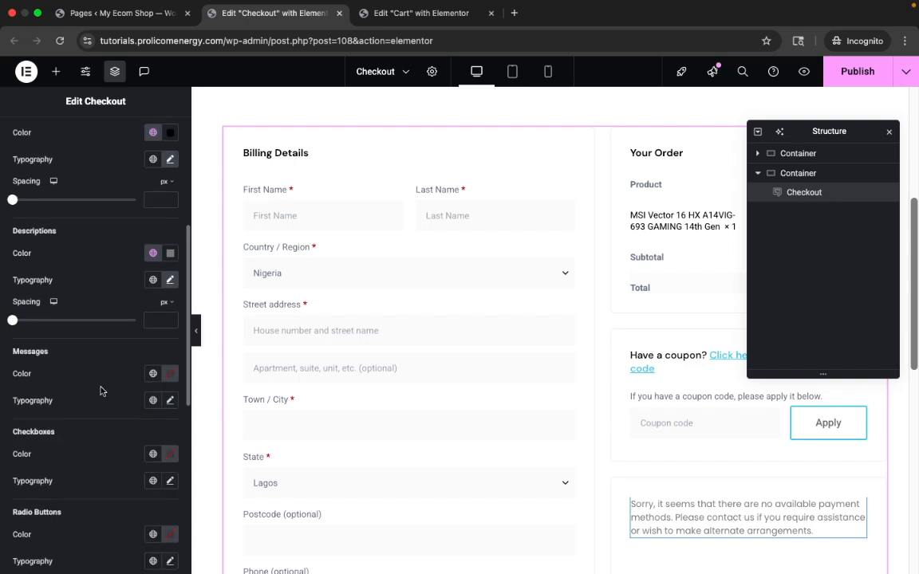
pyautogui.scroll(-2, 101, 391)
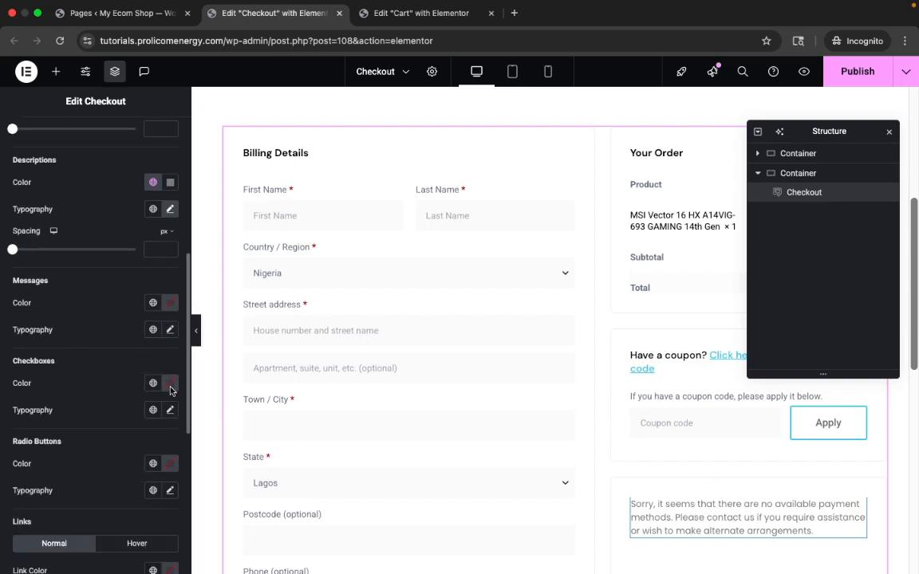
pyautogui.scroll(-5, 470, 421)
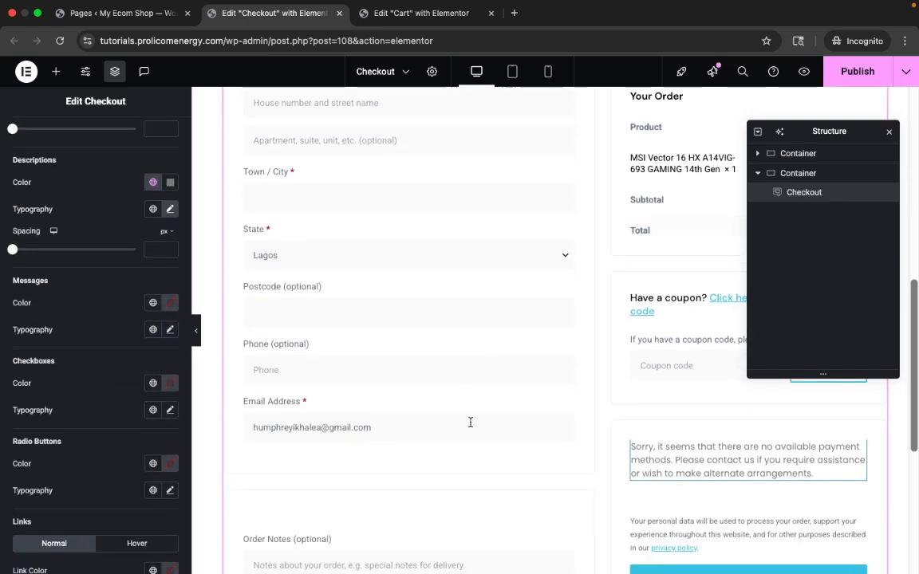
pyautogui.scroll(-2, 470, 421)
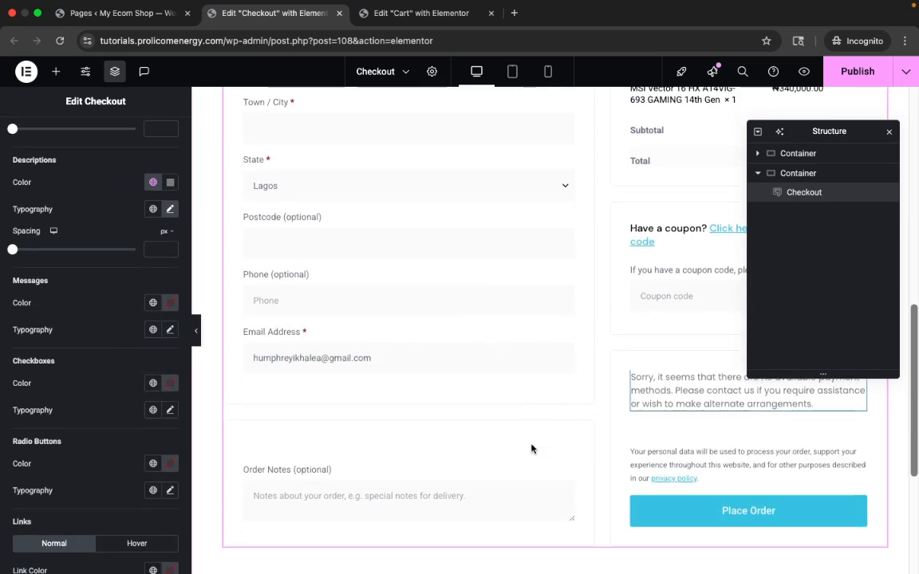
pyautogui.click(149, 312)
pyautogui.click(94, 416)
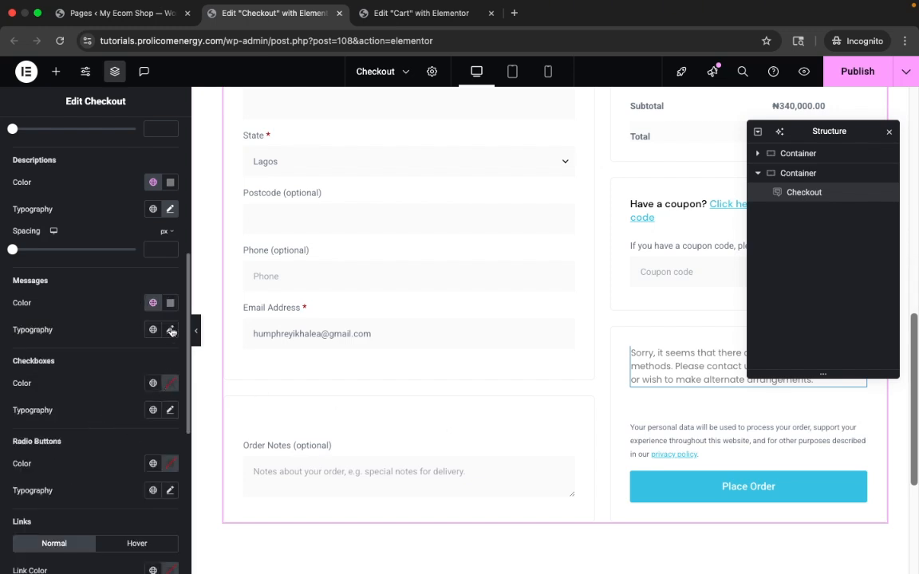
# Step: Set the messages' typography to the Poppins family, 14 px size and 400 (Normal) weight
pyautogui.click(169, 330)
pyautogui.click(147, 434)
pyautogui.write('14')
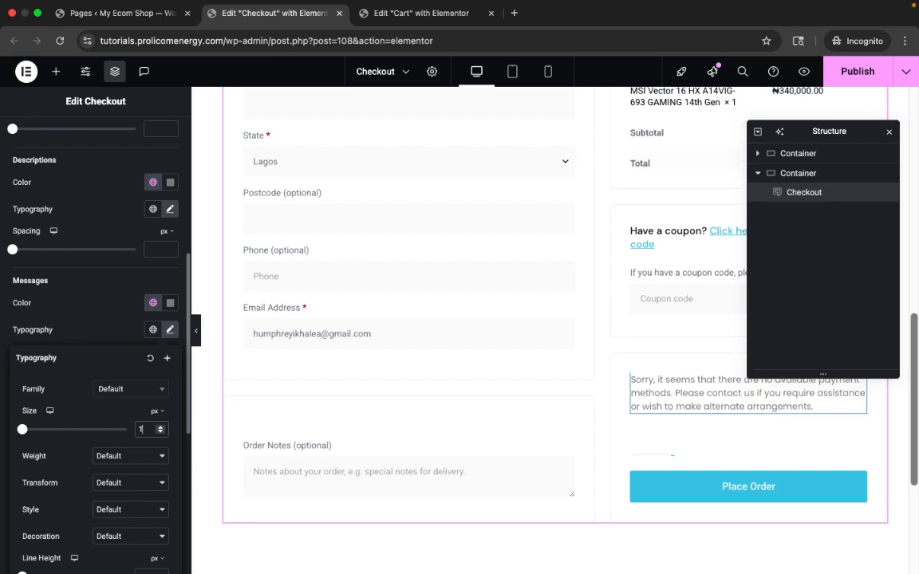
pyautogui.click(140, 391)
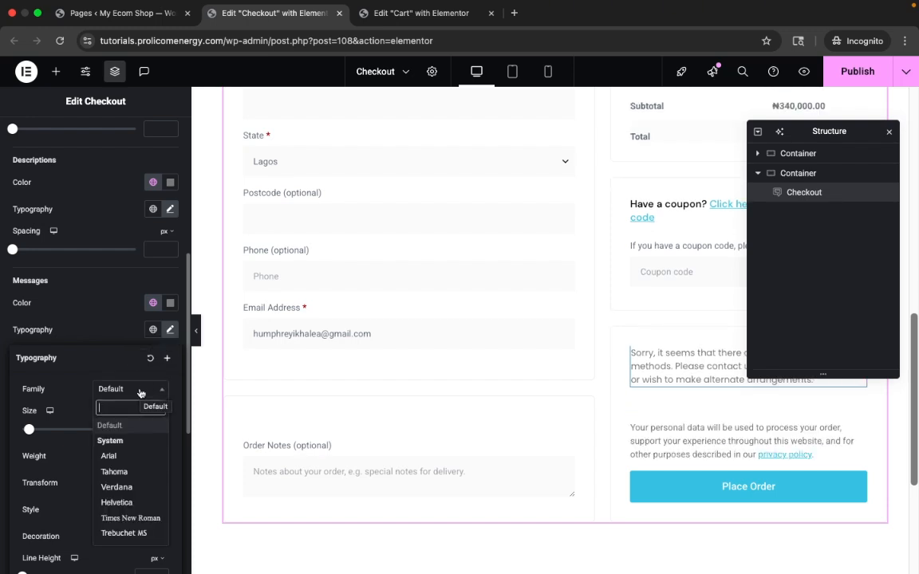
pyautogui.write('popp')
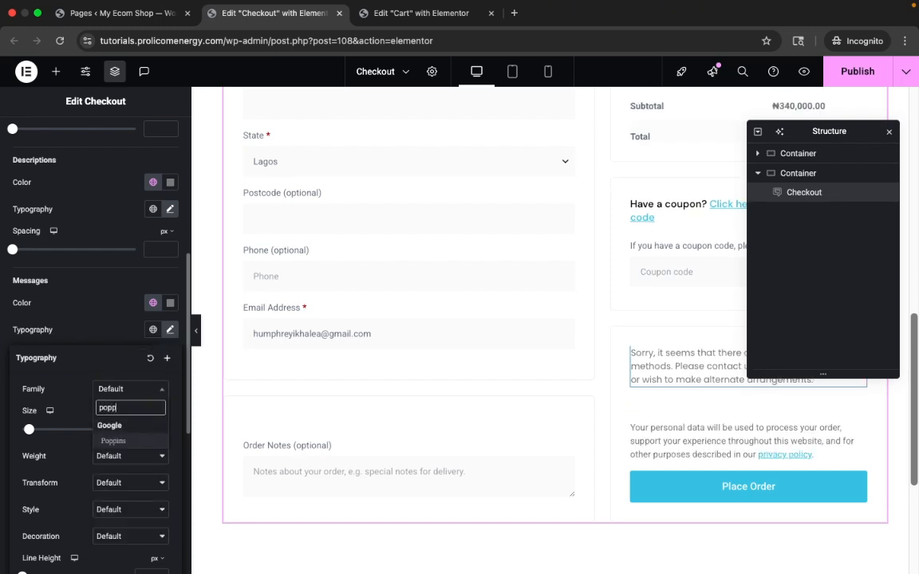
pyautogui.click(127, 441)
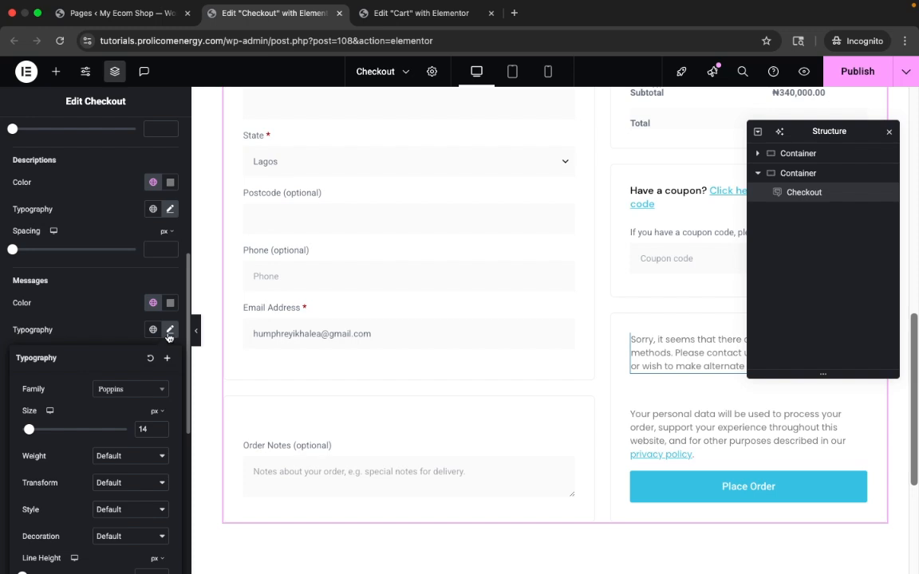
pyautogui.click(127, 455)
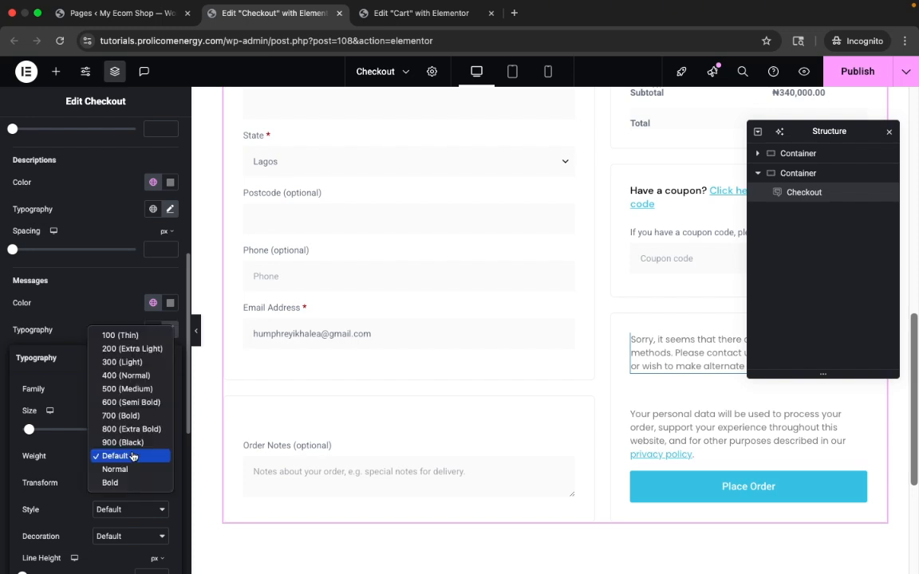
pyautogui.click(133, 380)
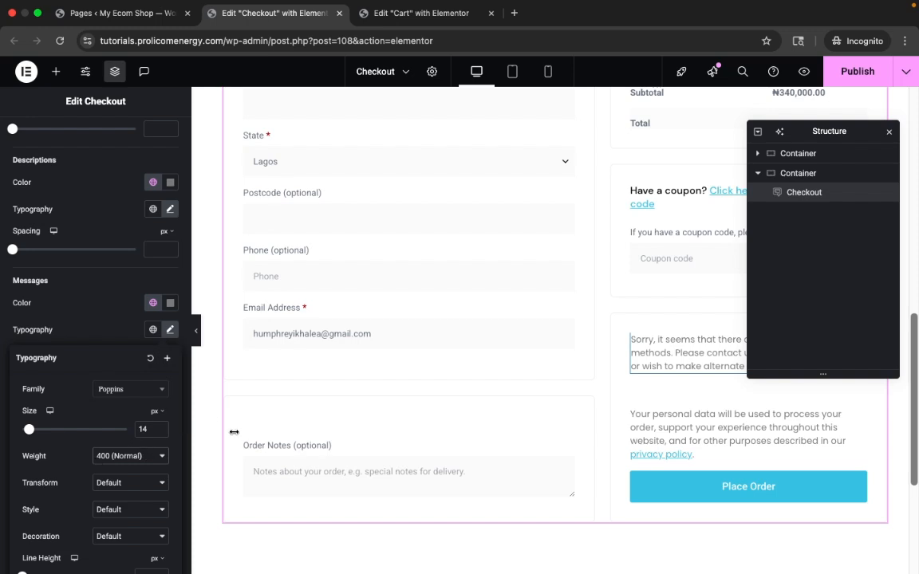
pyautogui.click(166, 331)
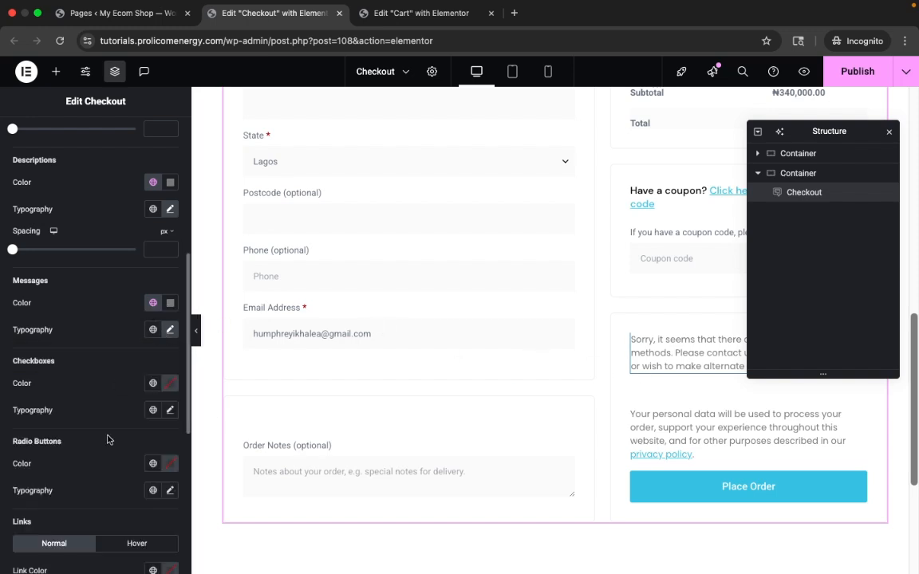
# Step: Apply the global Blue Color to the Checkout widget's checkboxes and radio buttons
pyautogui.scroll(-1, 108, 439)
pyautogui.click(153, 342)
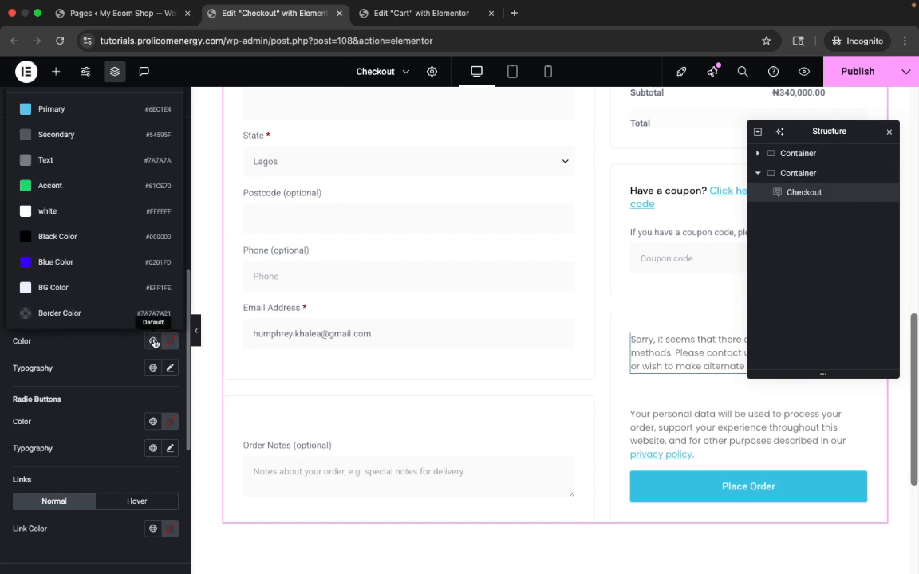
pyautogui.click(107, 261)
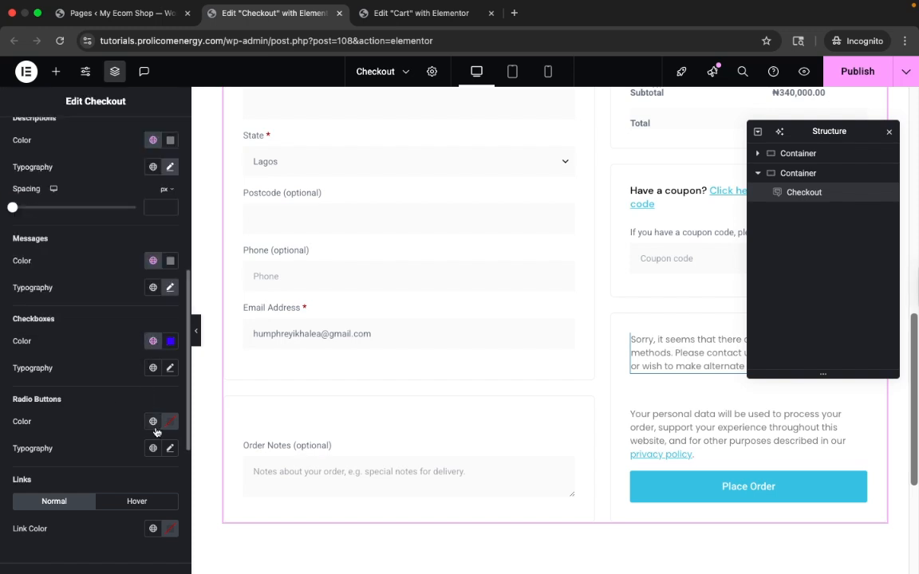
pyautogui.click(154, 421)
pyautogui.click(103, 433)
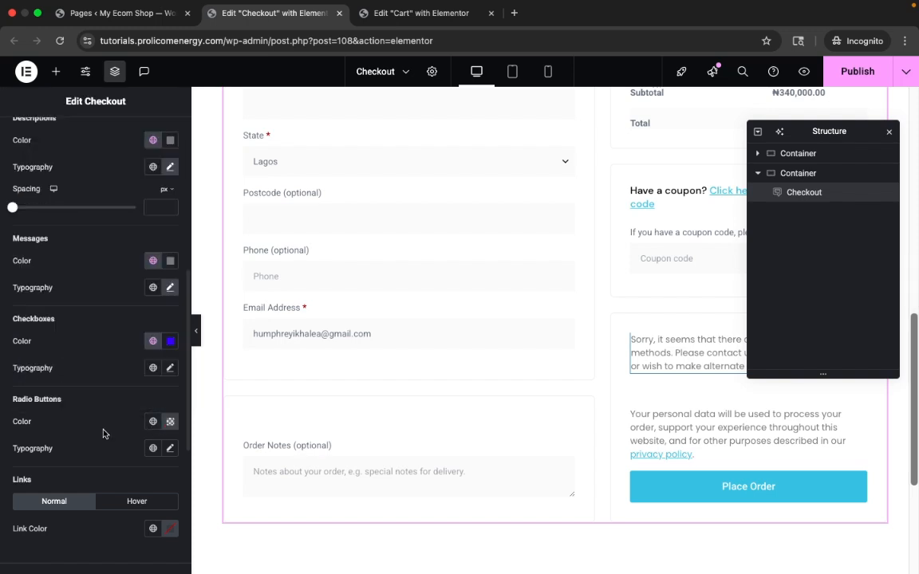
# Step: Set the Checkout widget's link color to the global Blue Color normally and the global Black Color on hover
pyautogui.scroll(-4, 103, 455)
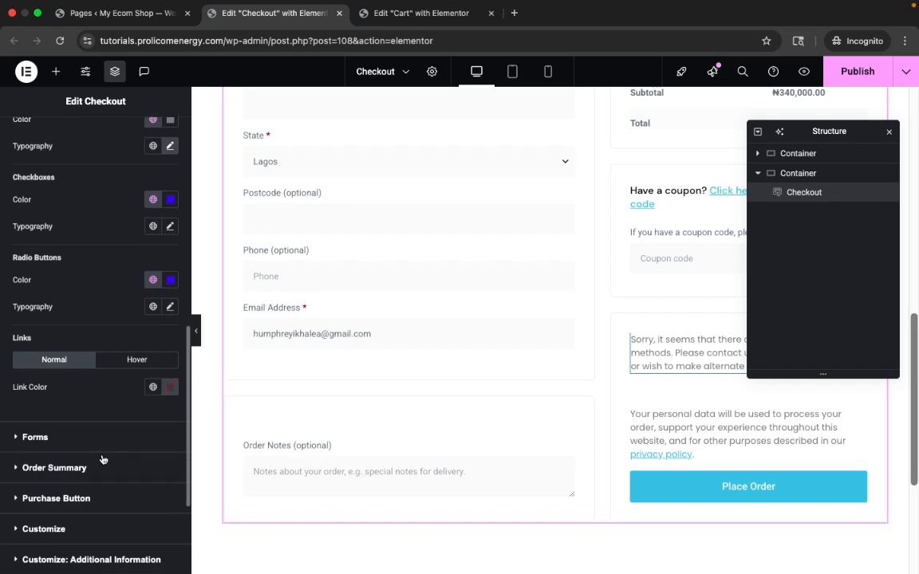
pyautogui.click(150, 381)
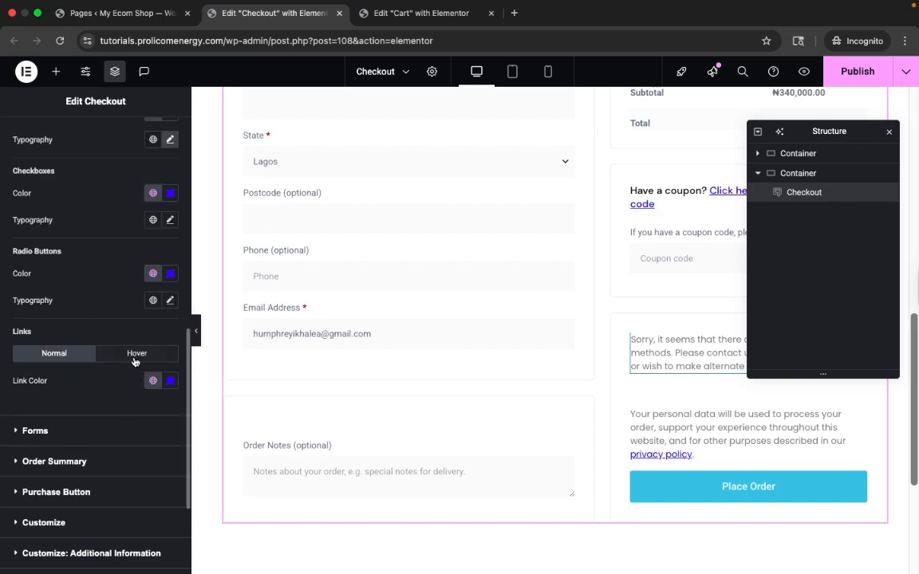
pyautogui.click(136, 355)
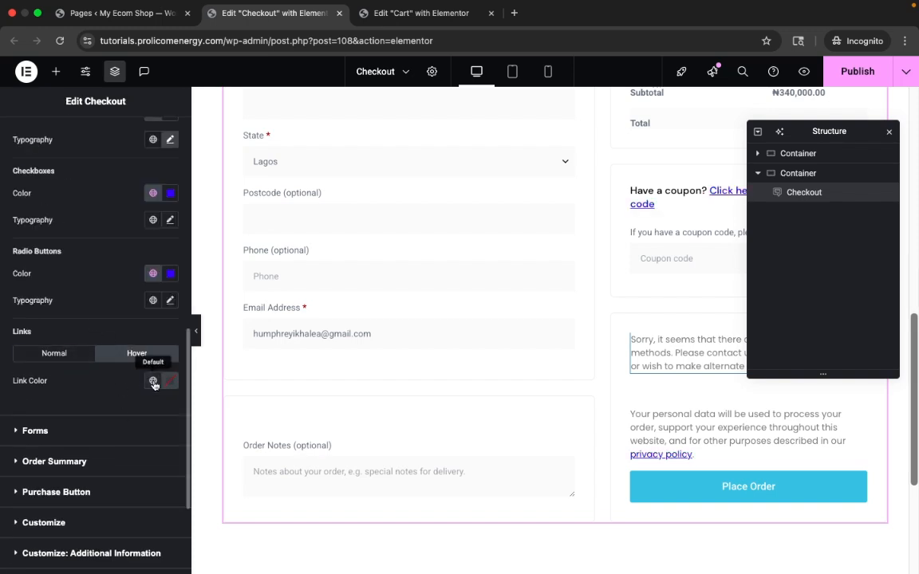
pyautogui.click(152, 379)
pyautogui.click(126, 387)
# Step: Apply the global Secondary color to the field labels in the Checkout widget's form styling
pyautogui.scroll(-2, 127, 399)
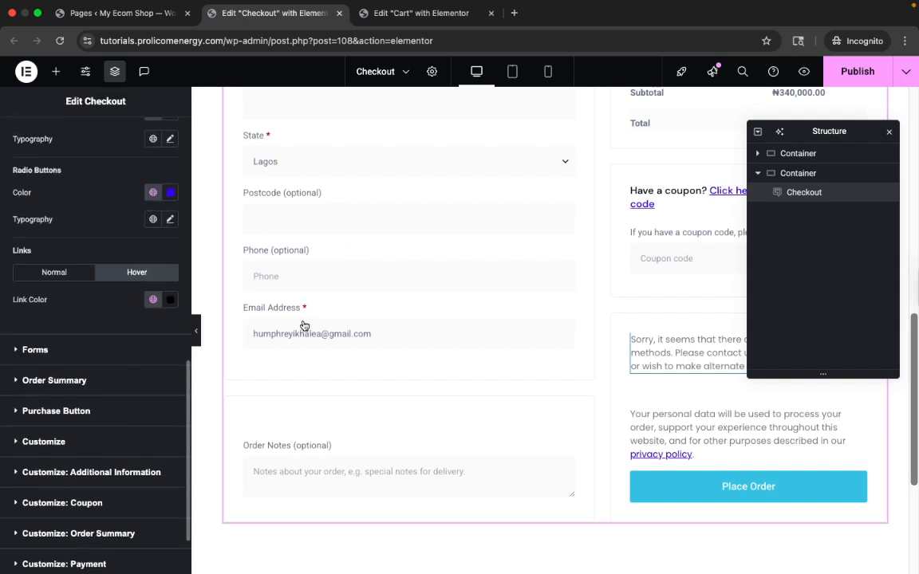
pyautogui.scroll(5, 340, 362)
pyautogui.scroll(1, 341, 363)
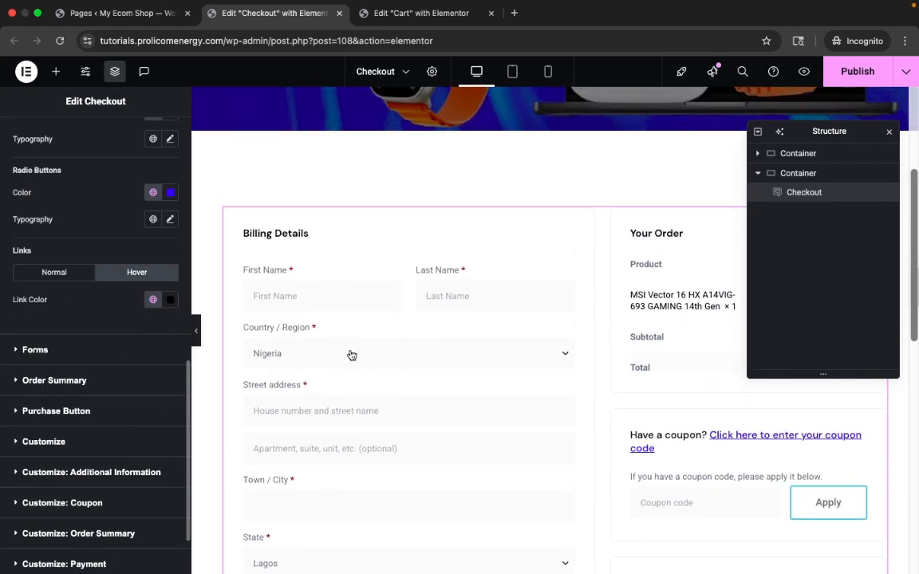
pyautogui.click(40, 350)
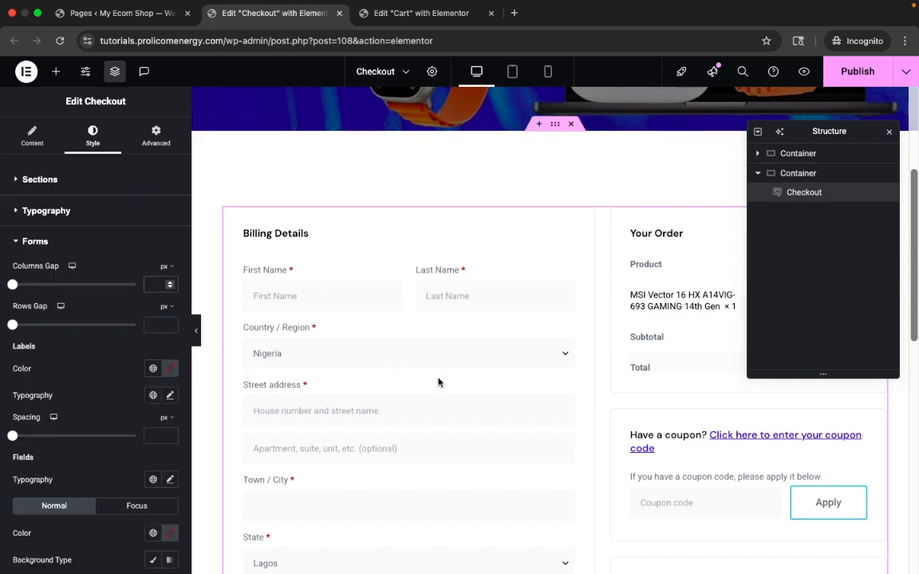
pyautogui.scroll(-4, 428, 385)
pyautogui.scroll(3, 428, 385)
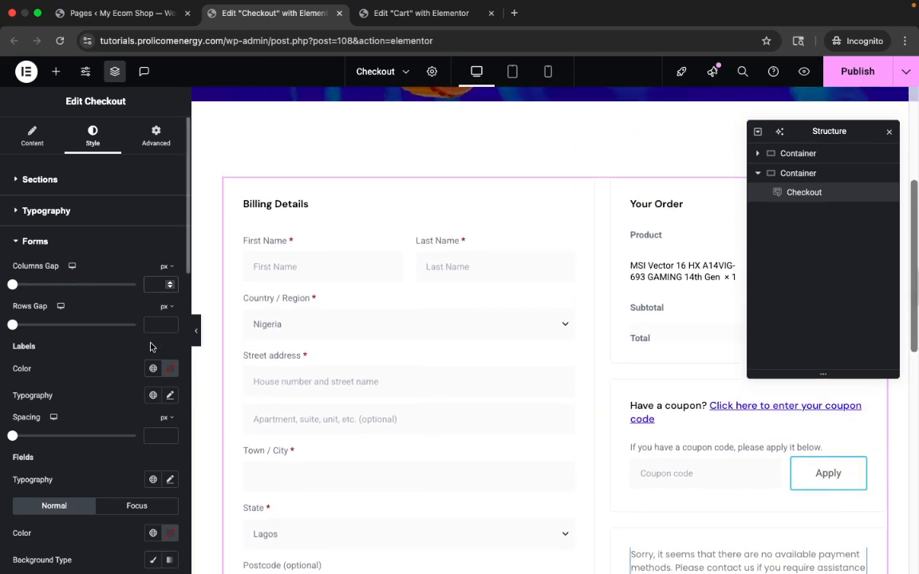
pyautogui.scroll(-1, 157, 366)
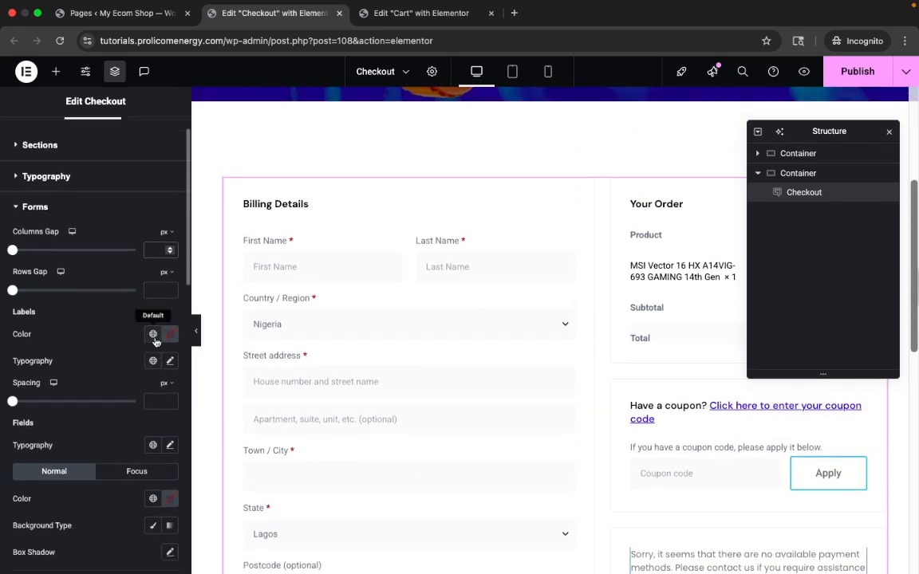
pyautogui.click(152, 333)
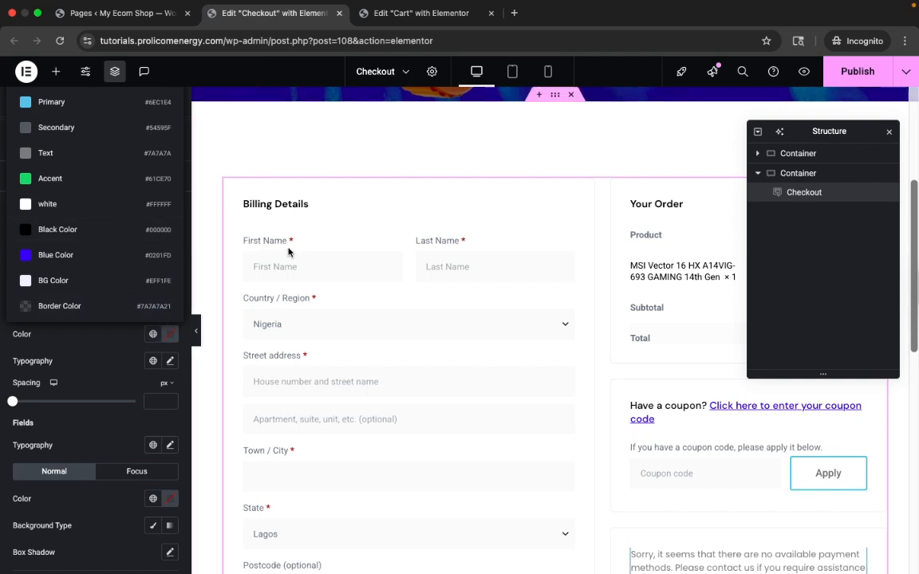
pyautogui.click(74, 130)
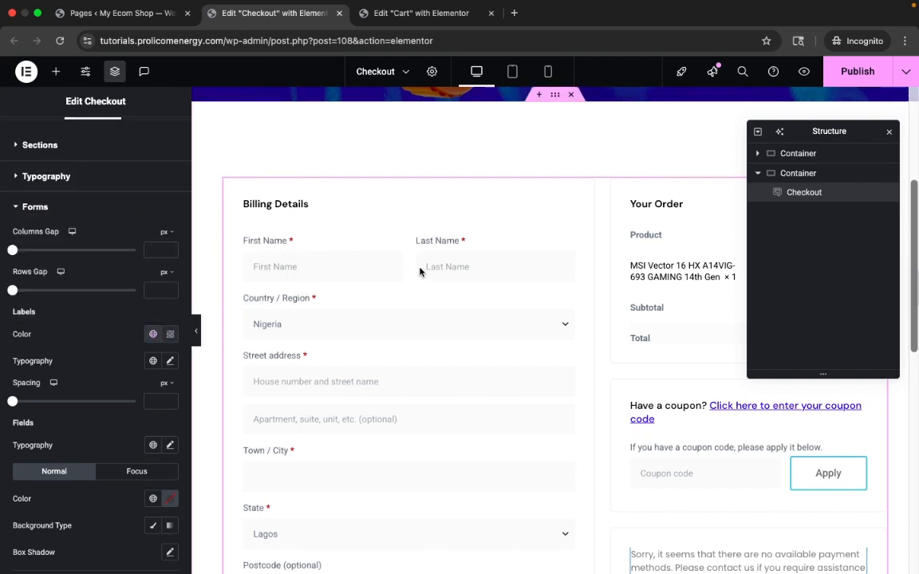
# Step: Set the form labels' typography to the Poppins family, 14 px size and 500 (Medium) weight
pyautogui.click(169, 361)
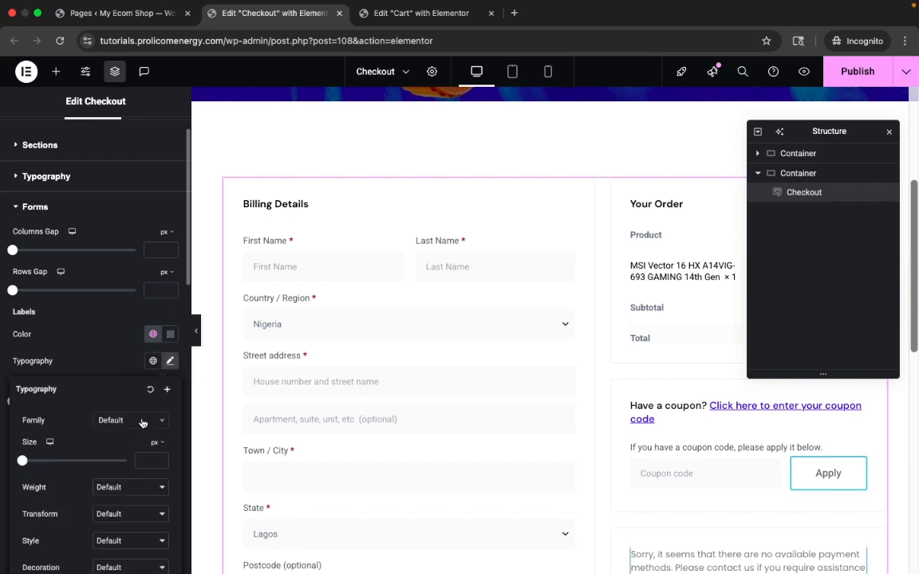
pyautogui.click(142, 420)
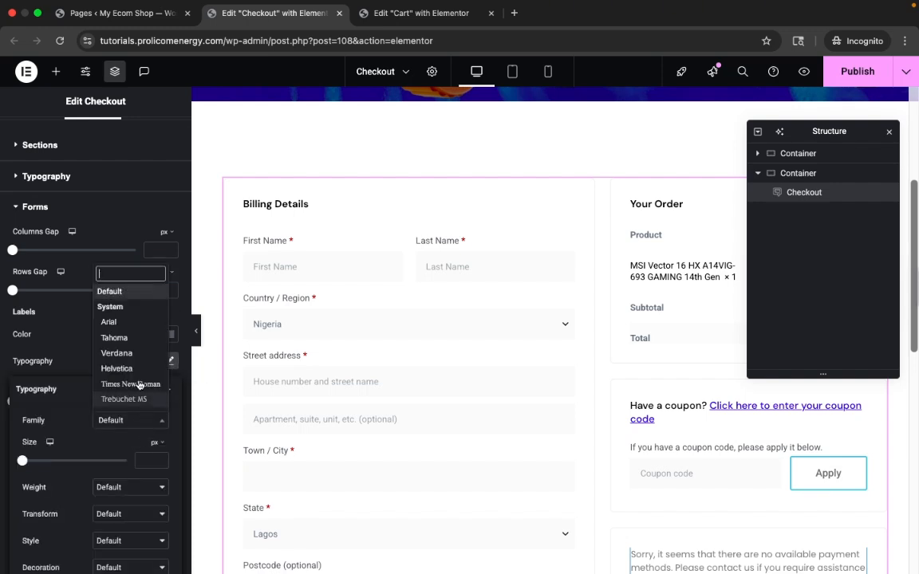
pyautogui.write('popp')
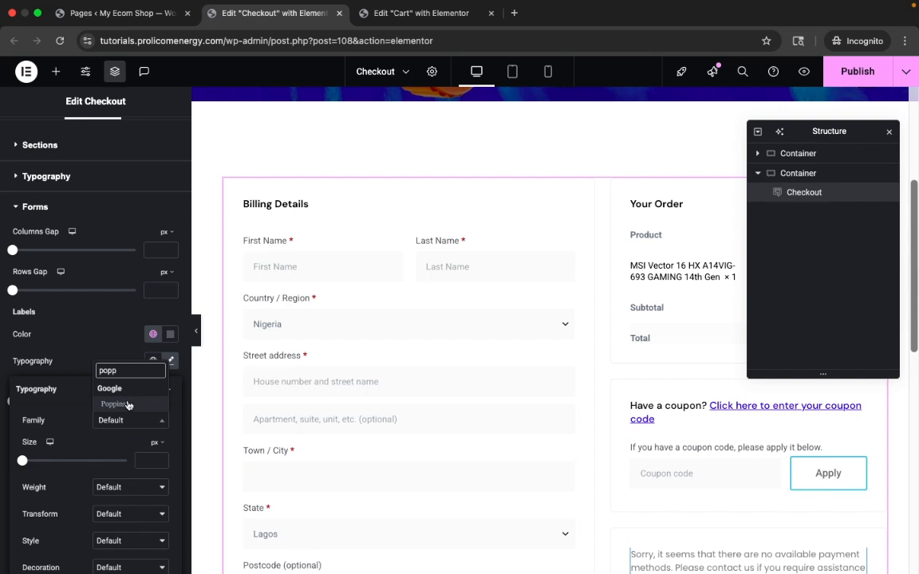
pyautogui.click(126, 404)
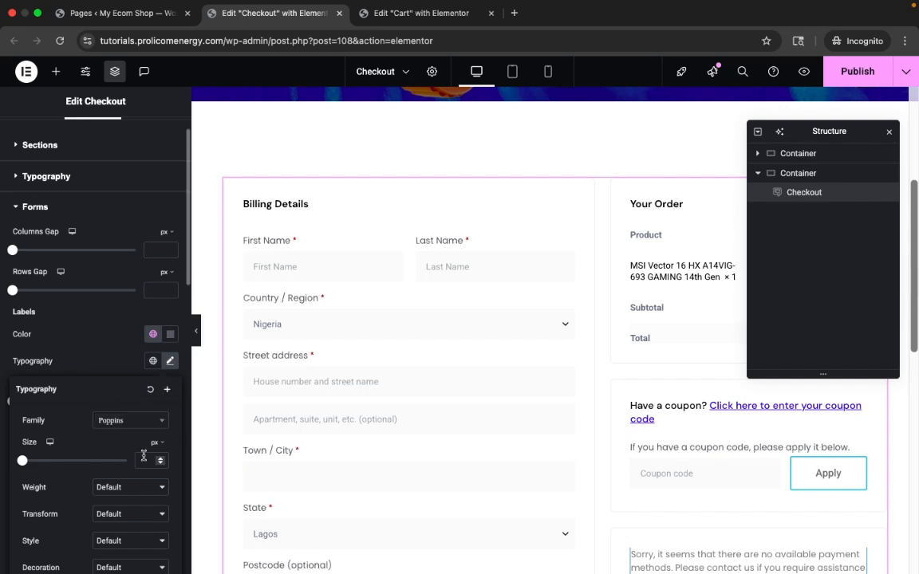
pyautogui.write('14')
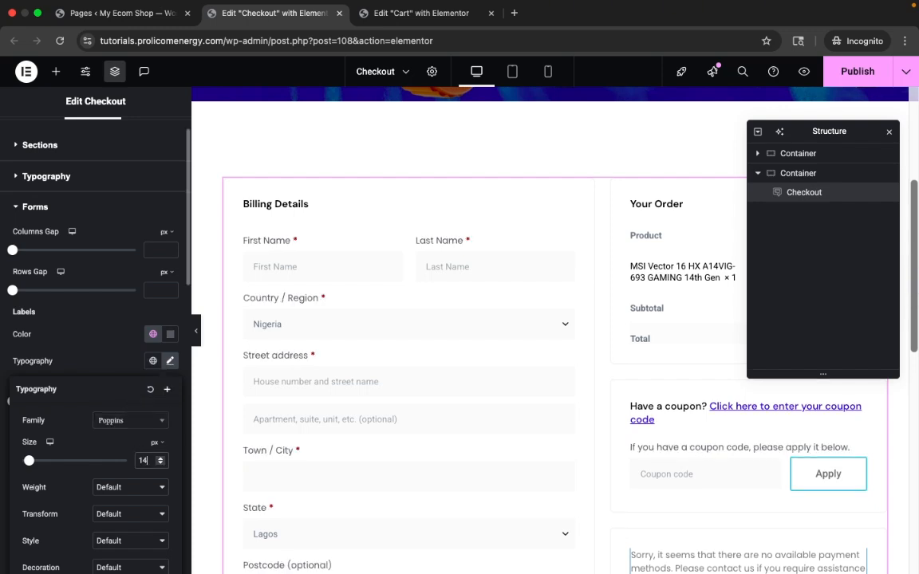
pyautogui.click(132, 488)
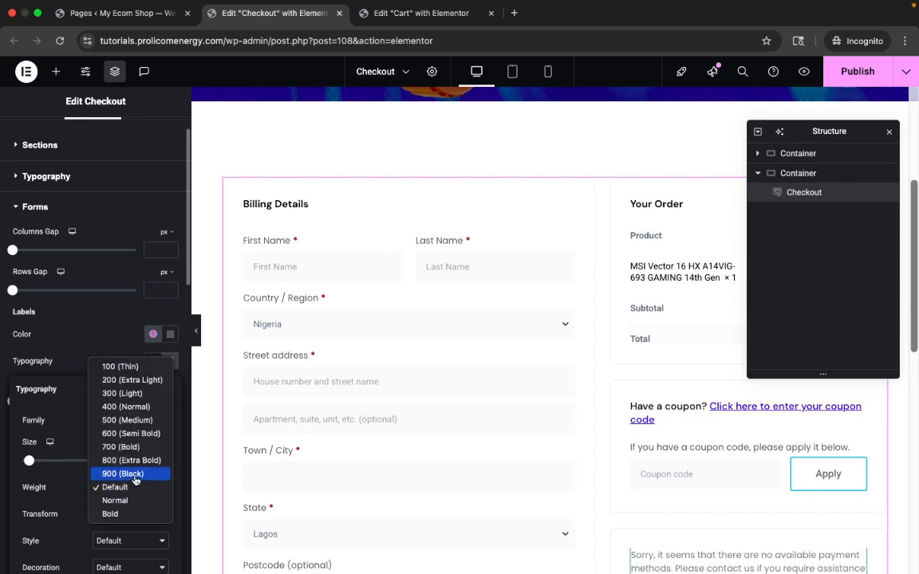
pyautogui.click(133, 423)
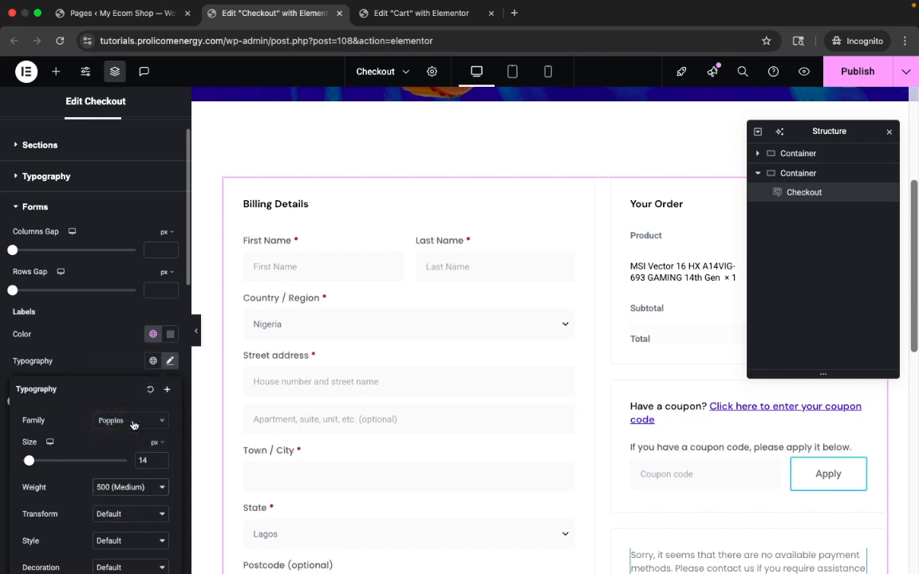
pyautogui.click(117, 335)
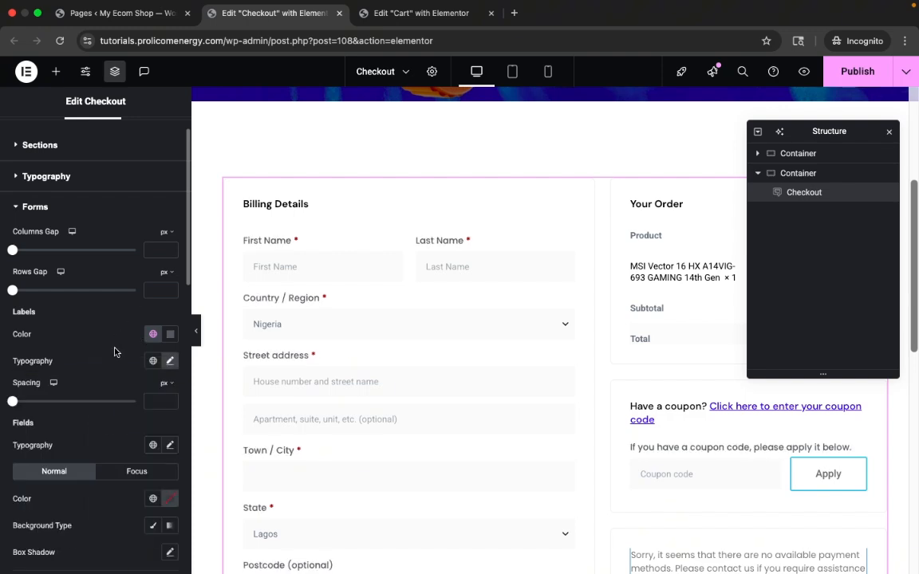
pyautogui.scroll(-1, 143, 439)
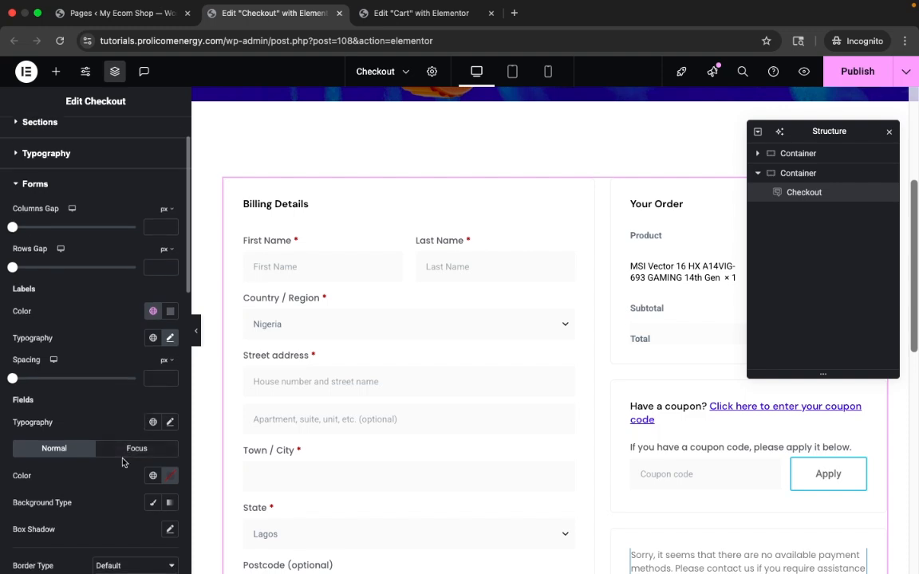
# Step: Enter the sample text "dd" in the First Name field of the checkout preview to inspect the field styling
pyautogui.scroll(-2, 119, 451)
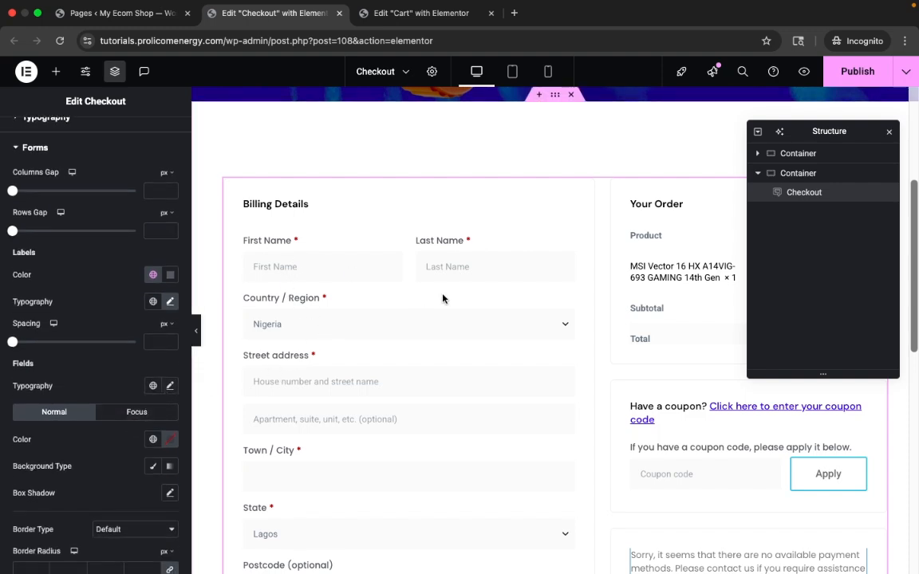
pyautogui.click(307, 268)
pyautogui.write('dd')
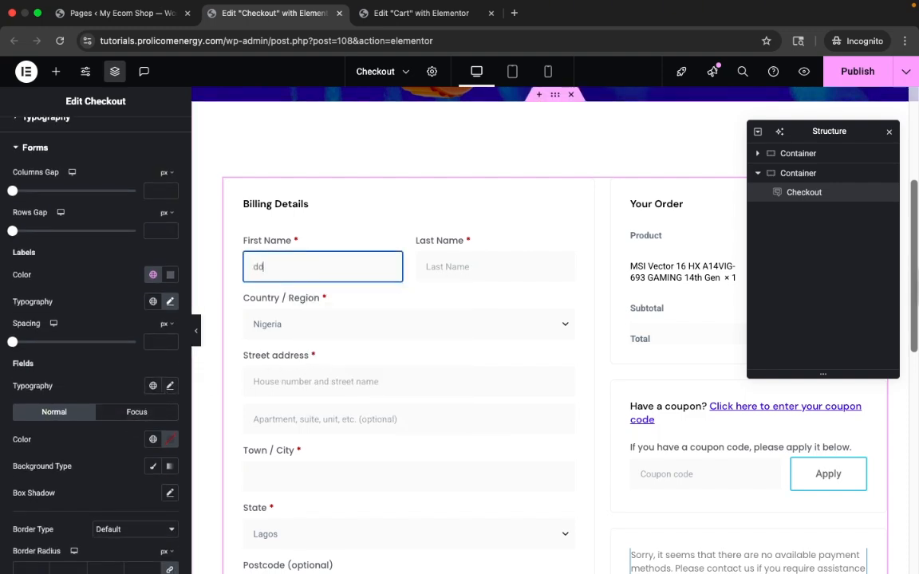
# Step: Set the form fields' typography to the Poppins family, 14 px size and 400 (Normal) weight
pyautogui.click(170, 389)
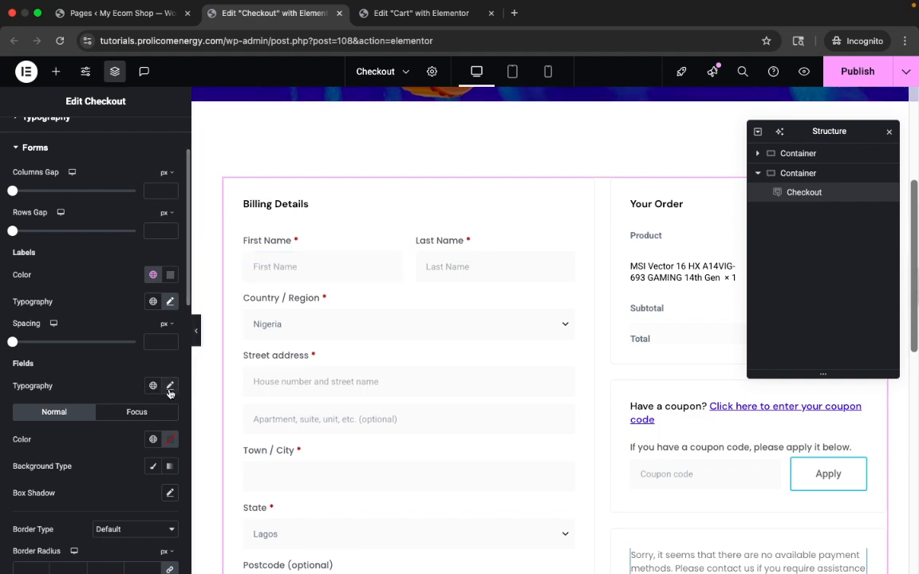
pyautogui.click(170, 392)
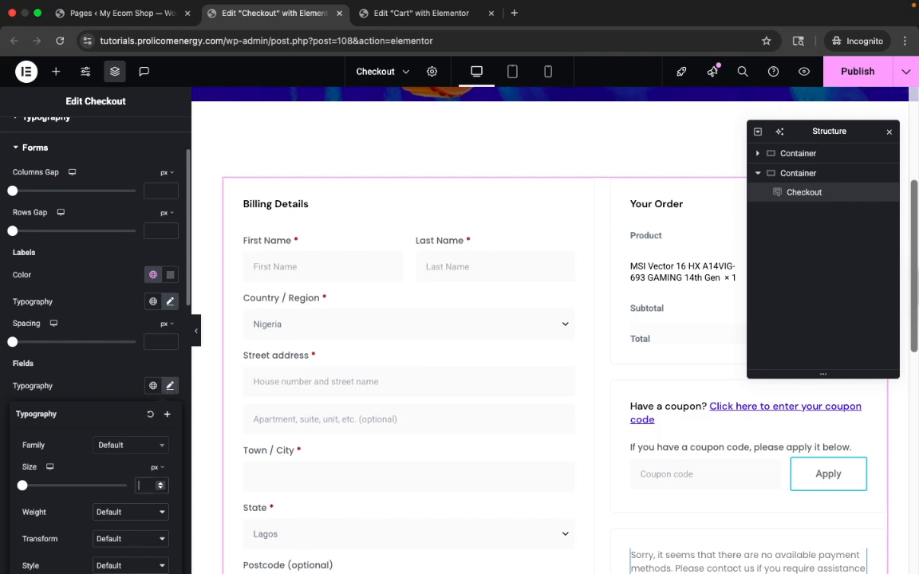
pyautogui.write('14')
pyautogui.click(156, 452)
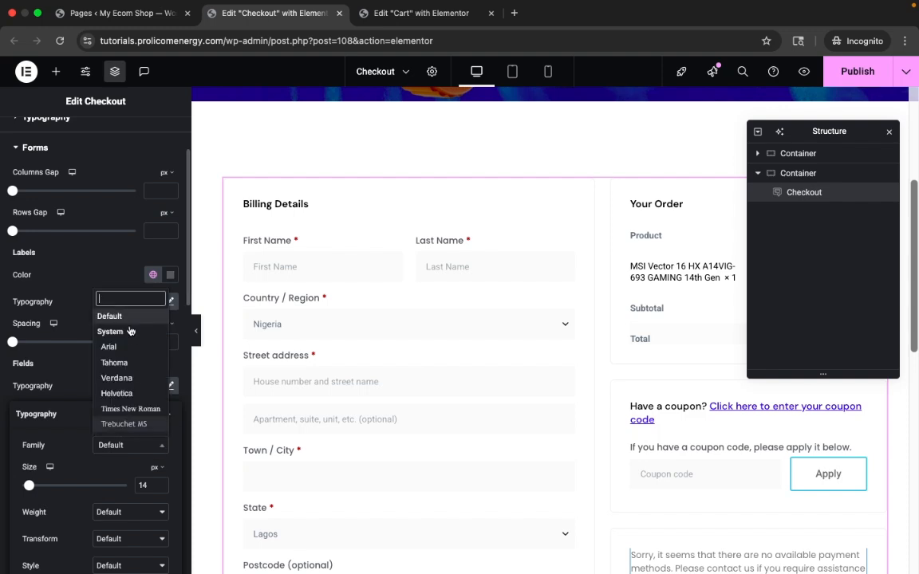
pyautogui.write('popp')
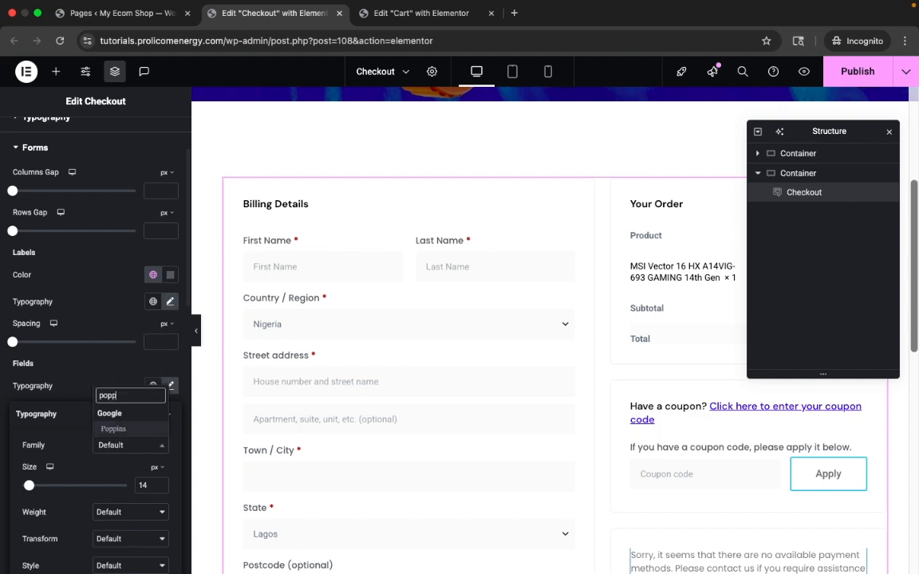
pyautogui.click(119, 429)
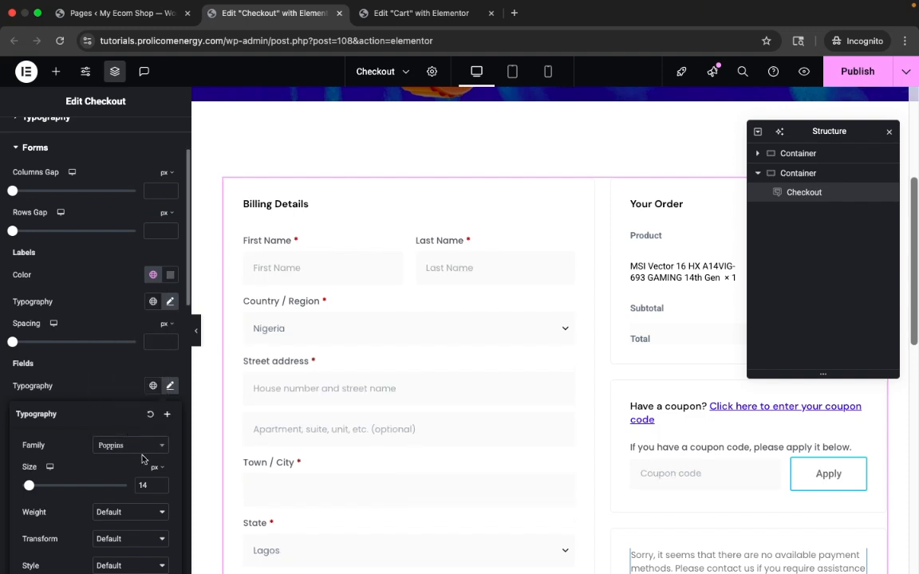
pyautogui.click(132, 512)
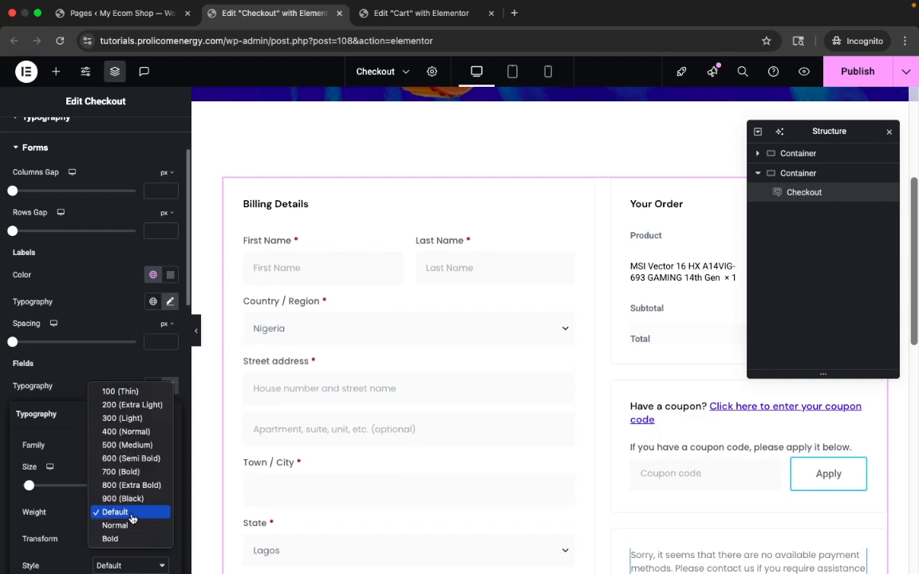
pyautogui.click(124, 432)
pyautogui.click(122, 391)
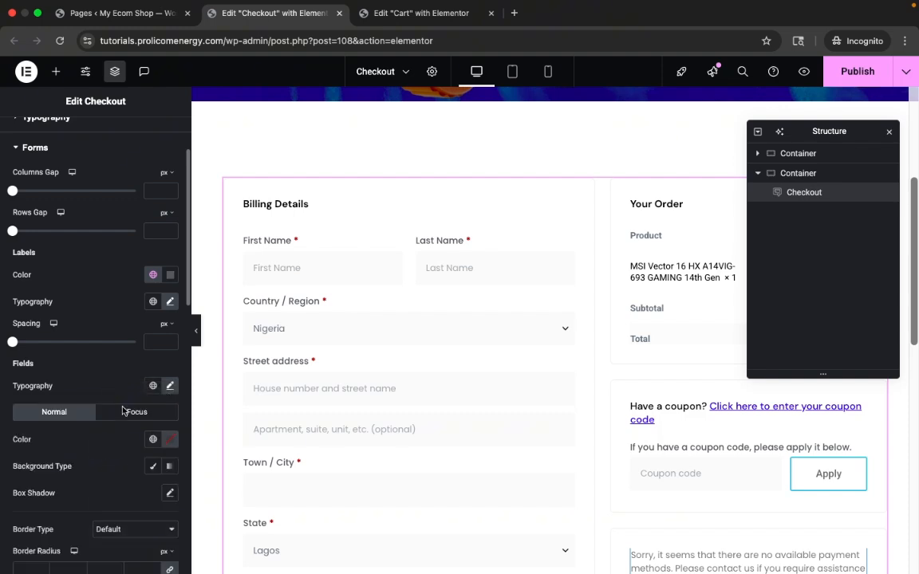
# Step: Apply the global Text color to the form fields in both their normal and focus states
pyautogui.scroll(-1, 132, 467)
pyautogui.click(154, 392)
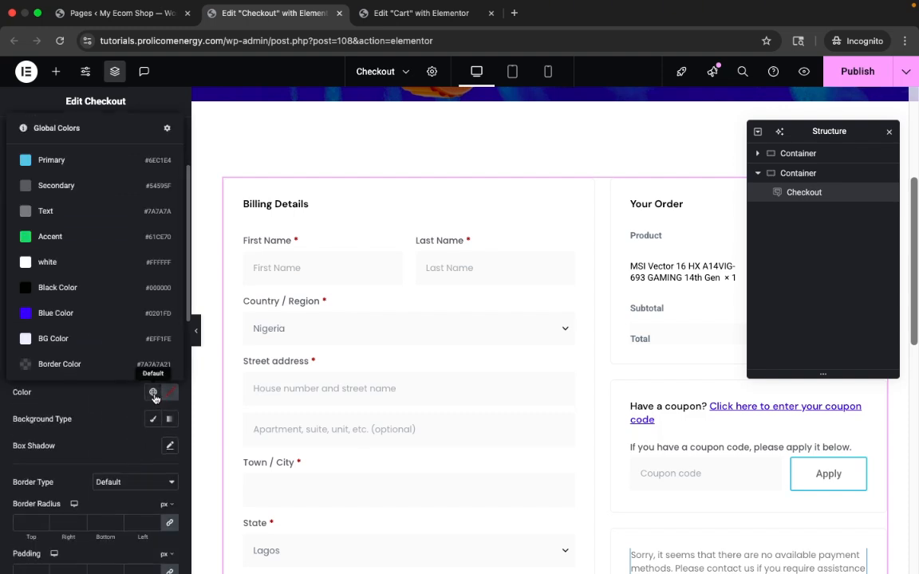
pyautogui.click(94, 213)
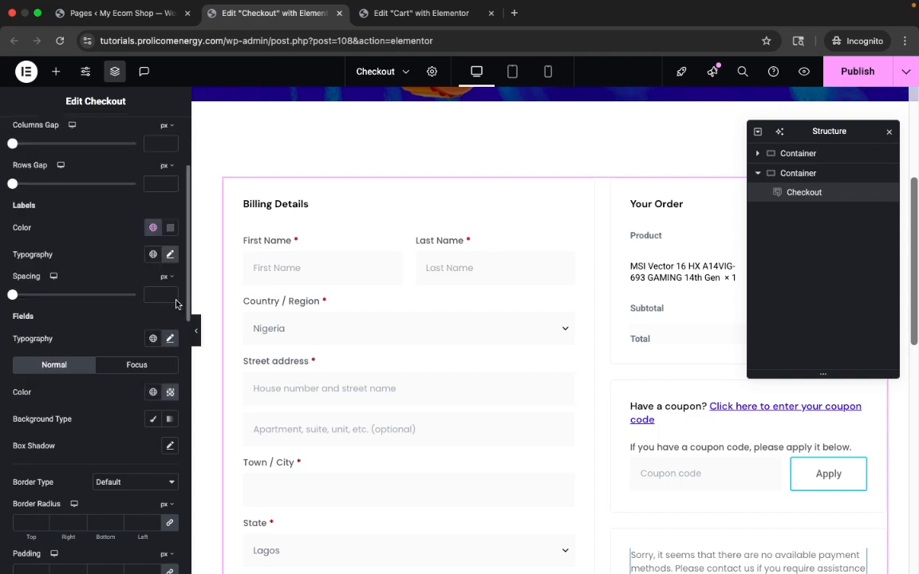
pyautogui.scroll(-1, 143, 395)
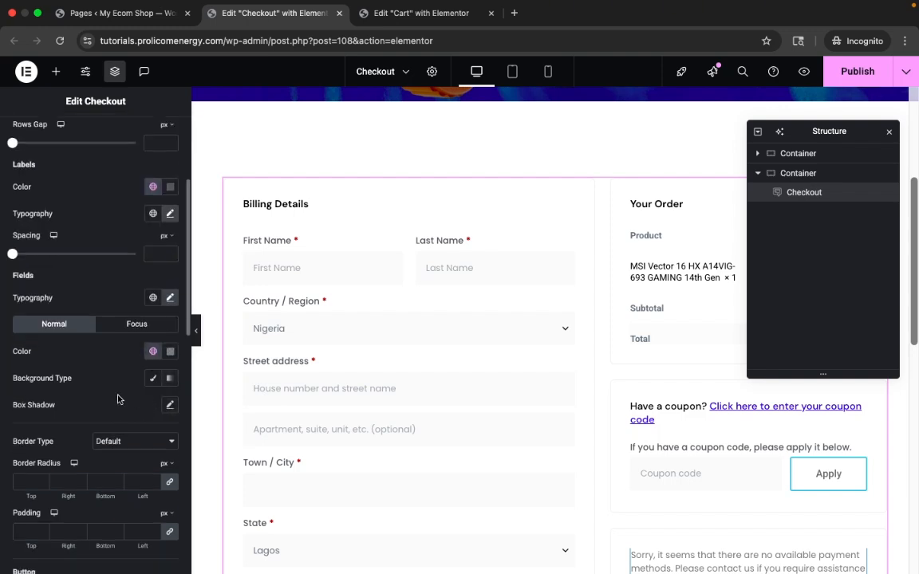
pyautogui.click(134, 323)
pyautogui.click(152, 350)
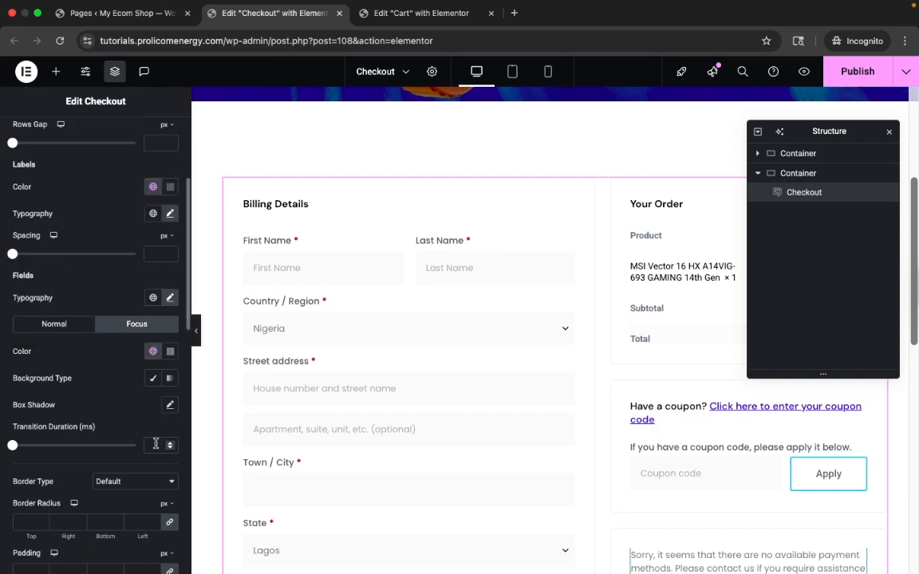
# Step: Give the form fields a solid 1 px border in the global Border Color
pyautogui.scroll(-2, 158, 427)
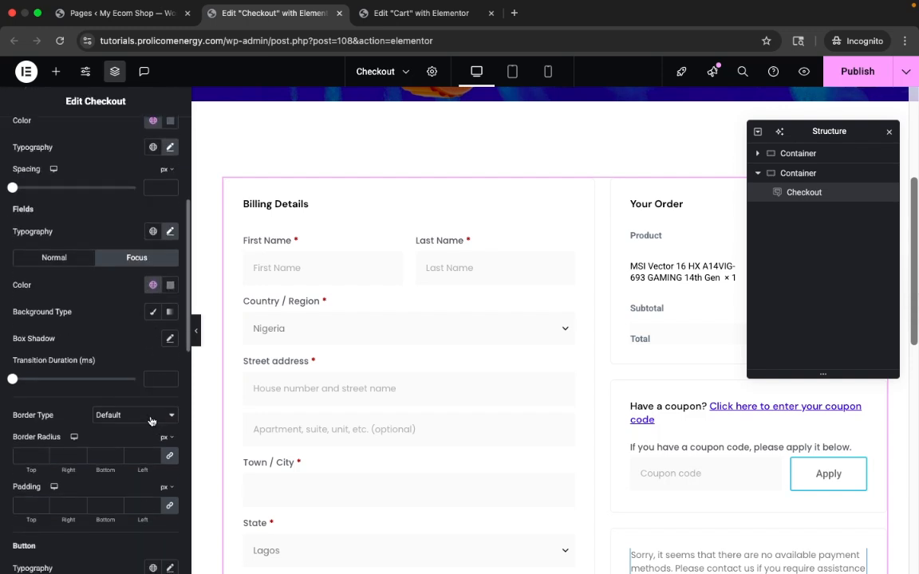
pyautogui.click(118, 416)
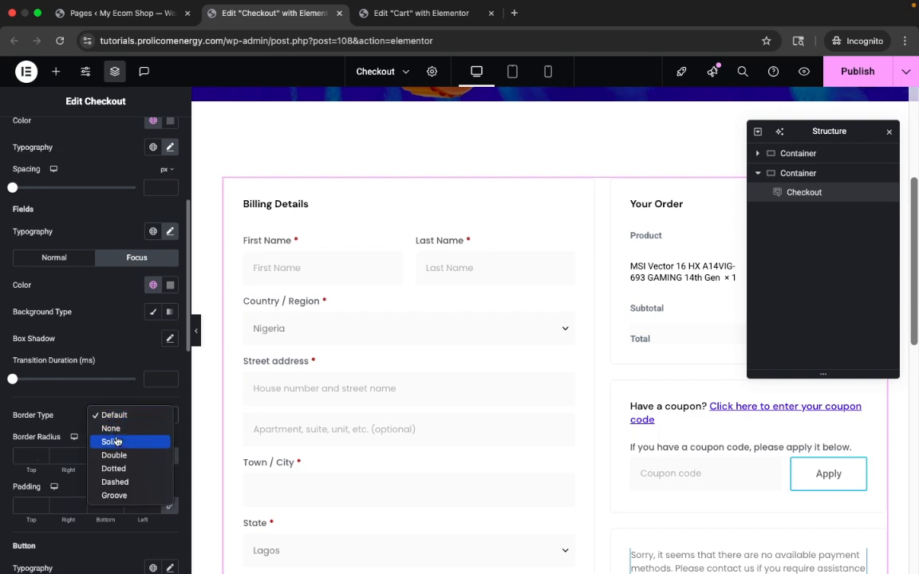
pyautogui.click(117, 443)
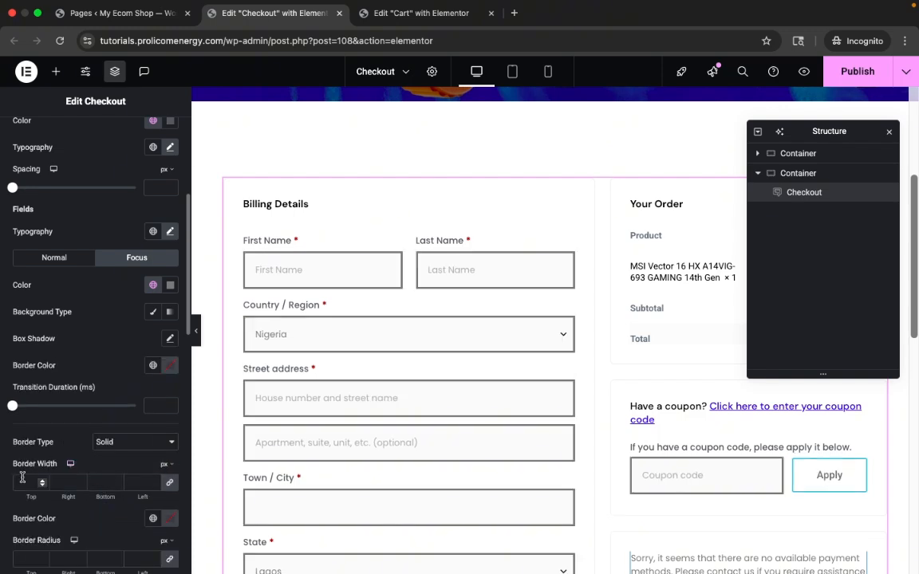
pyautogui.click(153, 518)
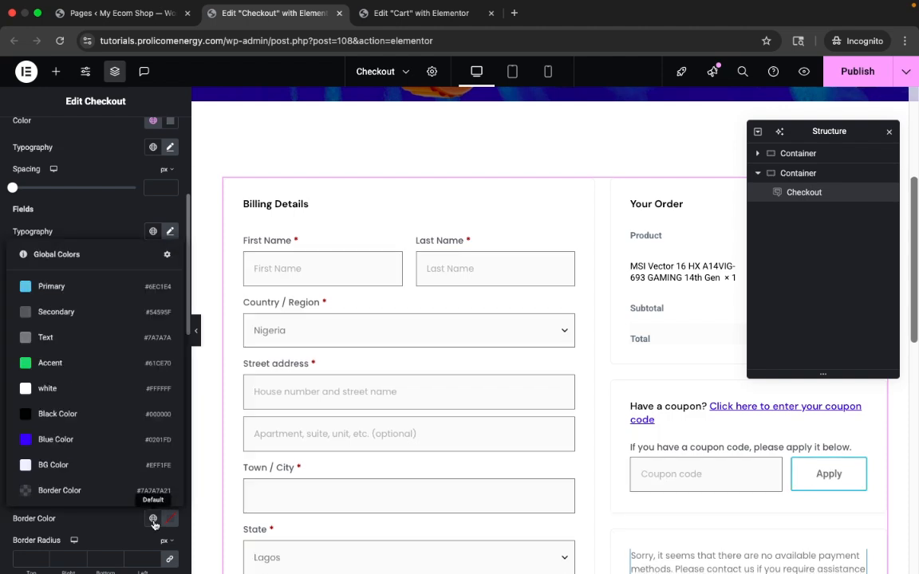
pyautogui.click(76, 488)
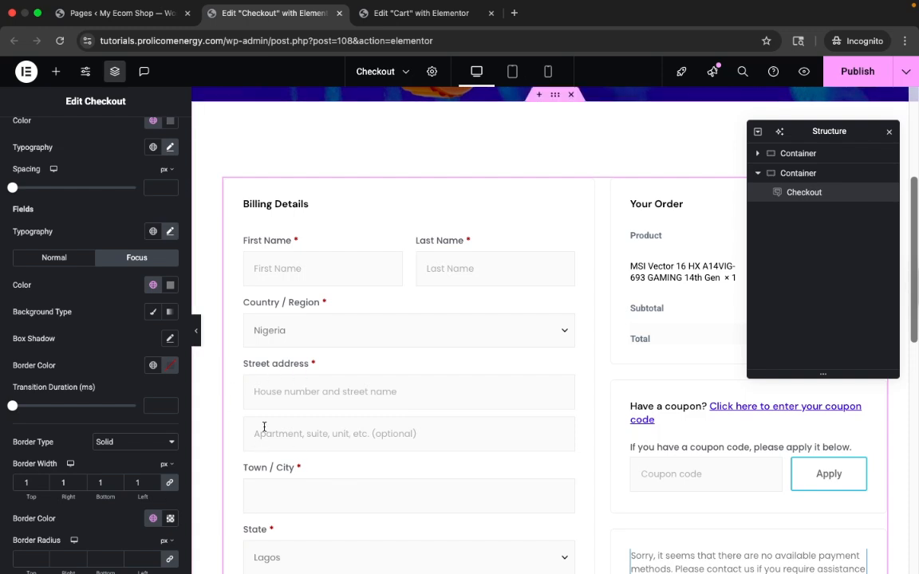
# Step: Set the form fields' focus border color to the global Border Color and test it on the Town / City field
pyautogui.scroll(-2, 264, 428)
pyautogui.scroll(-2, 266, 431)
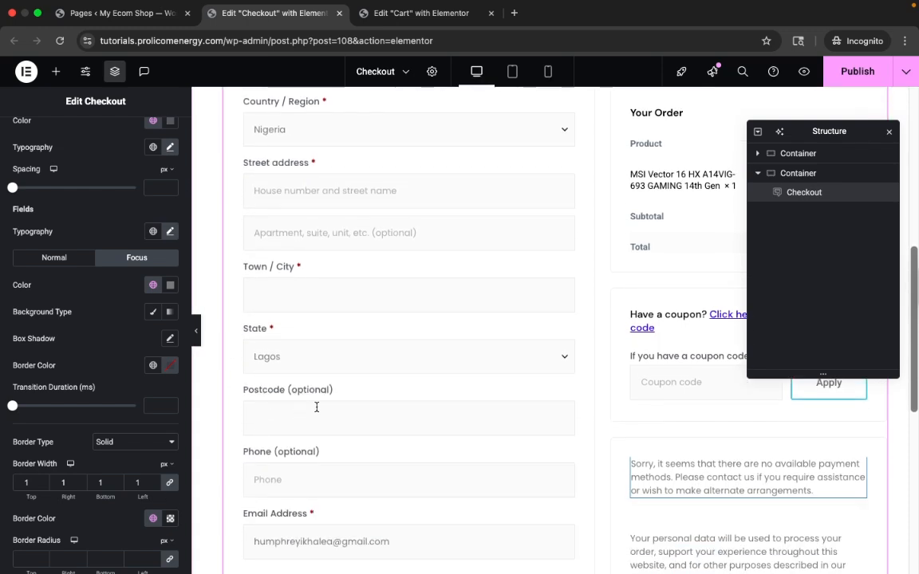
pyautogui.click(153, 366)
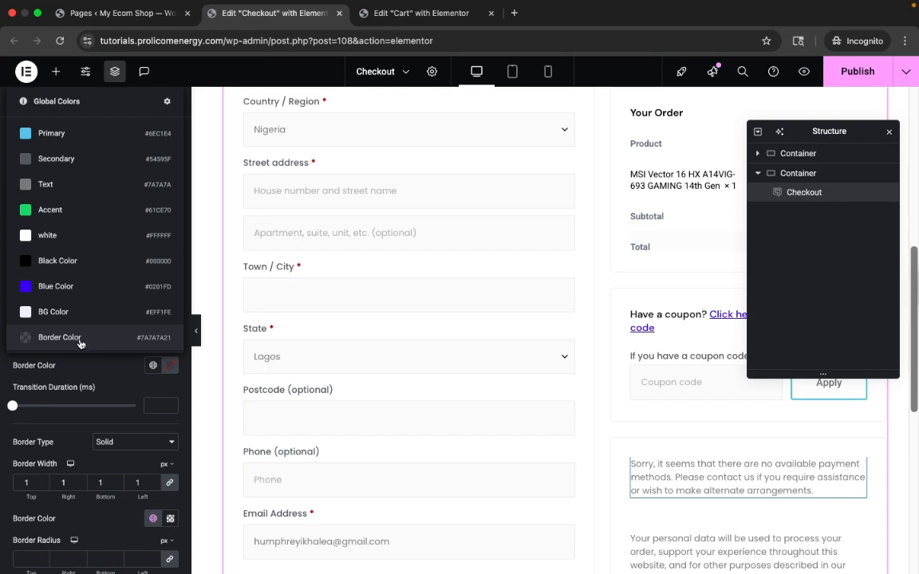
pyautogui.click(310, 299)
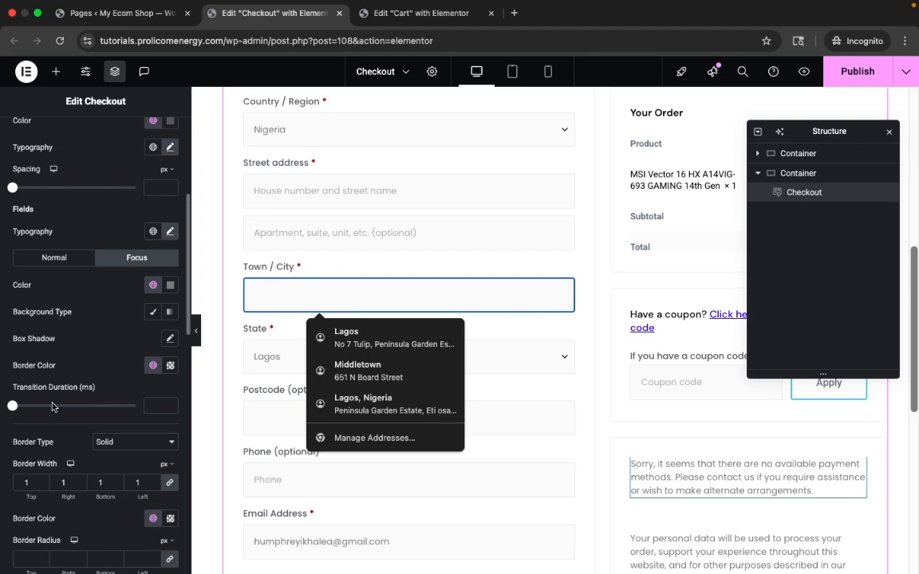
pyautogui.click(103, 317)
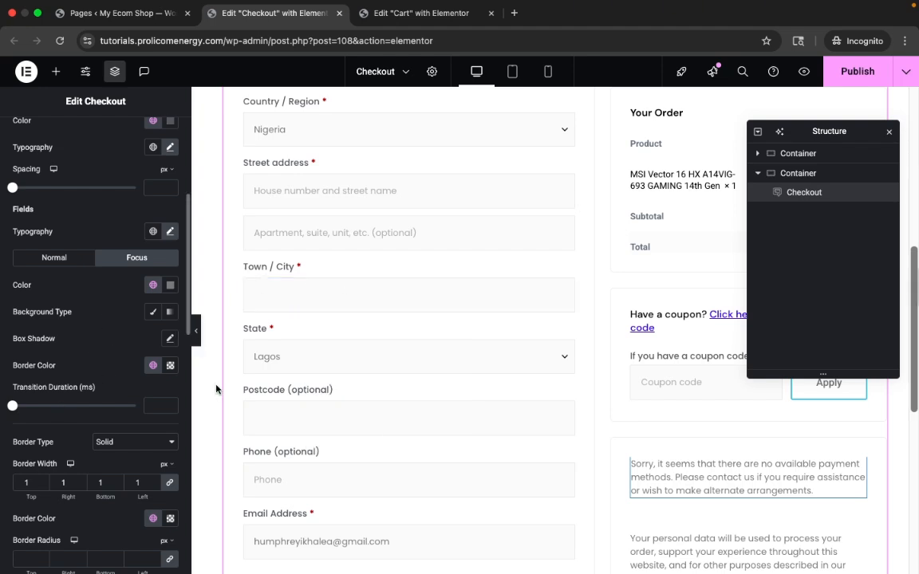
# Step: Review the remaining form styling options and examine the bordered billing fields in the checkout preview
pyautogui.scroll(-5, 109, 497)
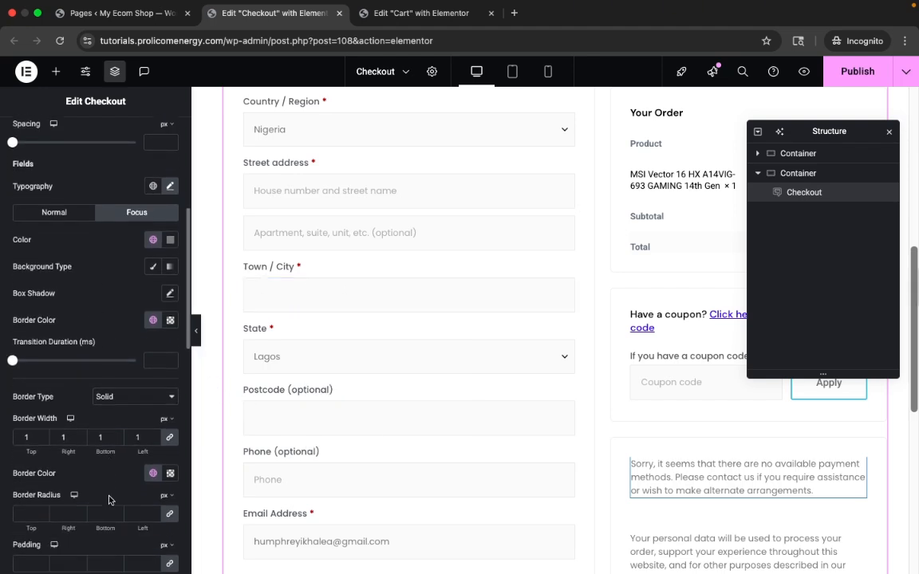
pyautogui.scroll(-4, 110, 500)
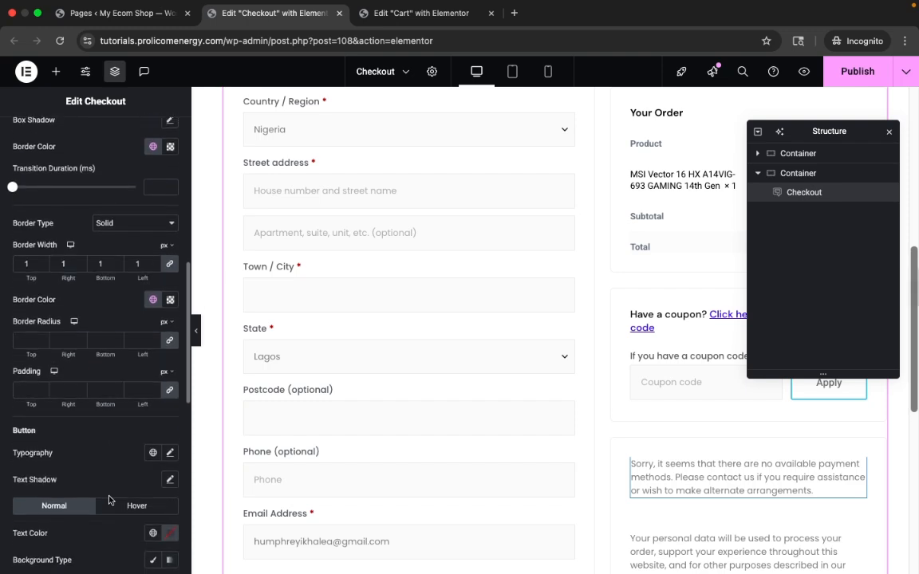
pyautogui.scroll(-2, 150, 486)
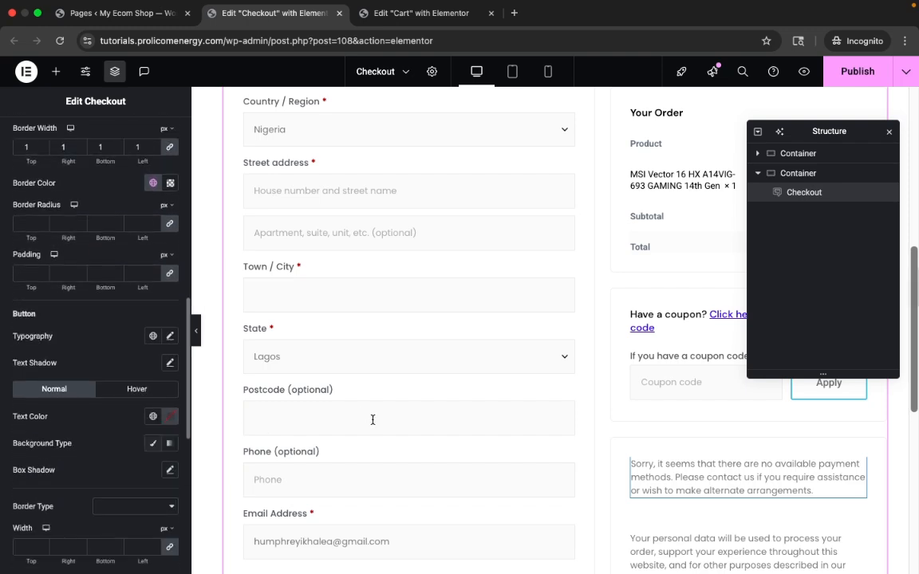
pyautogui.scroll(-4, 372, 418)
pyautogui.scroll(2, 372, 419)
pyautogui.scroll(5, 373, 419)
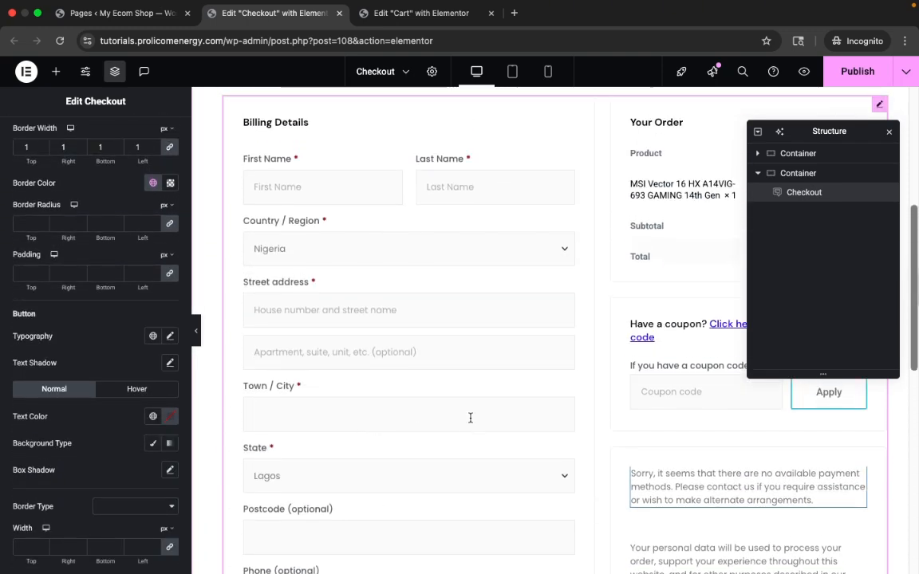
pyautogui.scroll(-1, 601, 431)
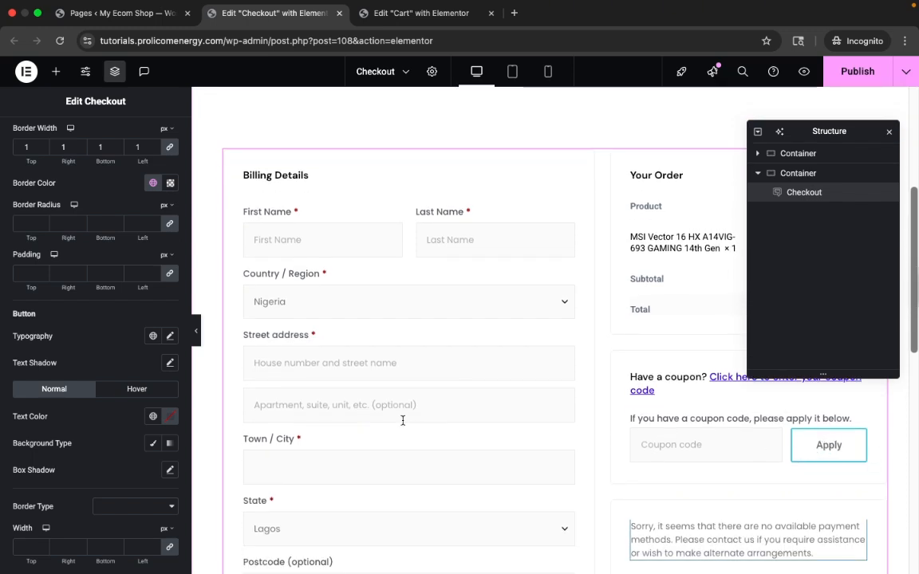
# Step: Set the form button's typography to the DM Sans family, 16 px size and 500 (Medium) weight
pyautogui.click(170, 336)
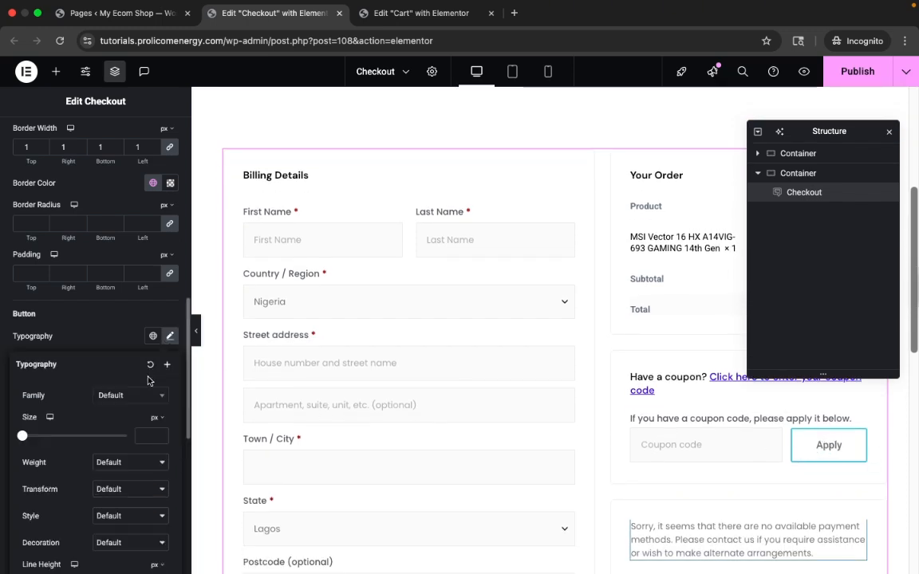
pyautogui.click(131, 396)
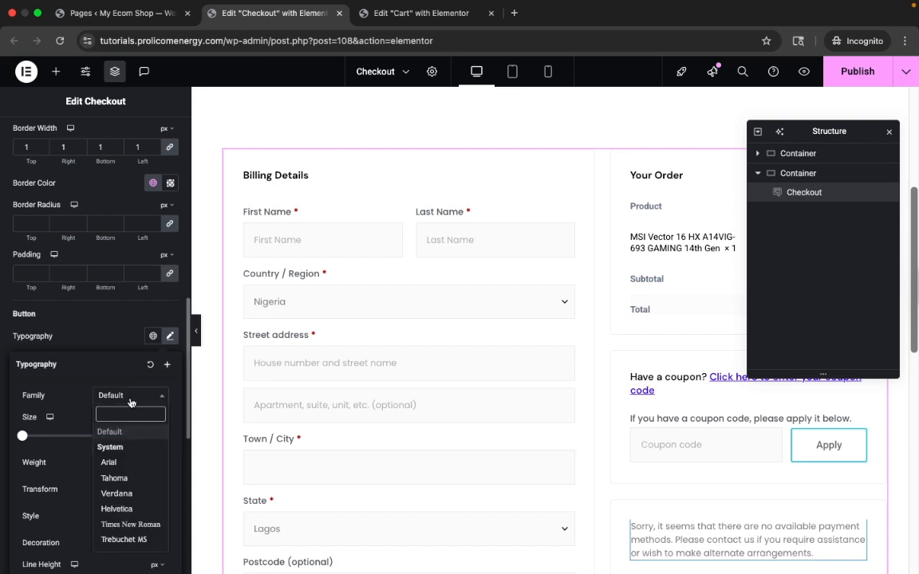
pyautogui.write('dm sa')
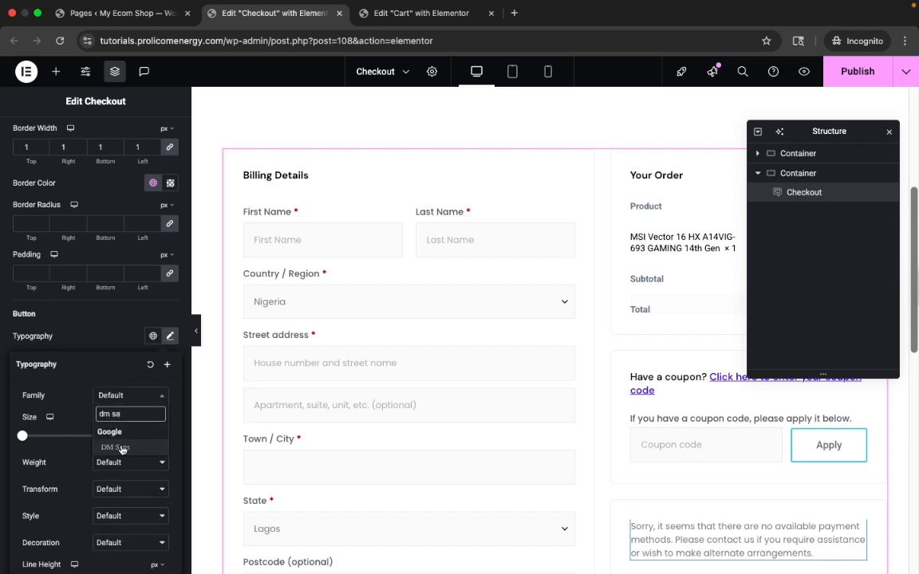
pyautogui.click(120, 447)
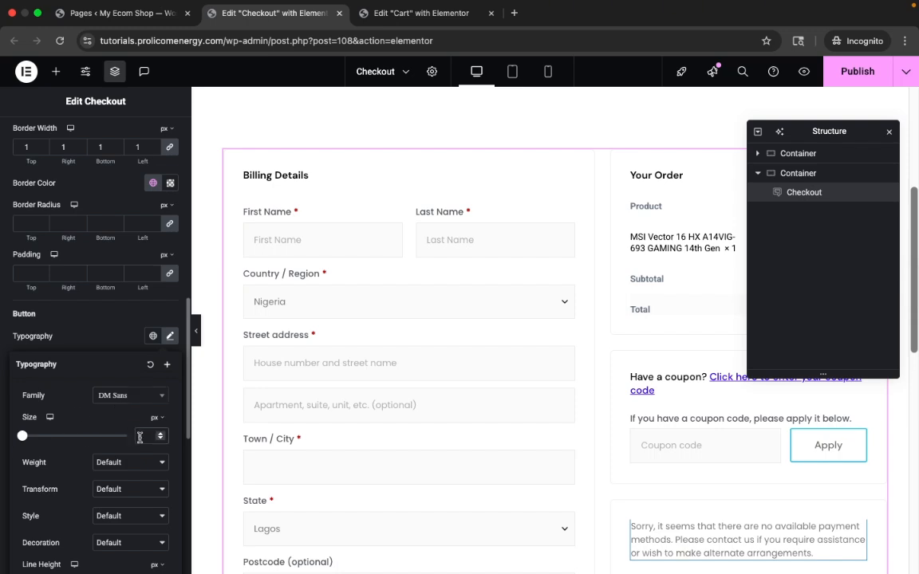
pyautogui.click(138, 436)
pyautogui.write('16')
pyautogui.scroll(-2, 172, 504)
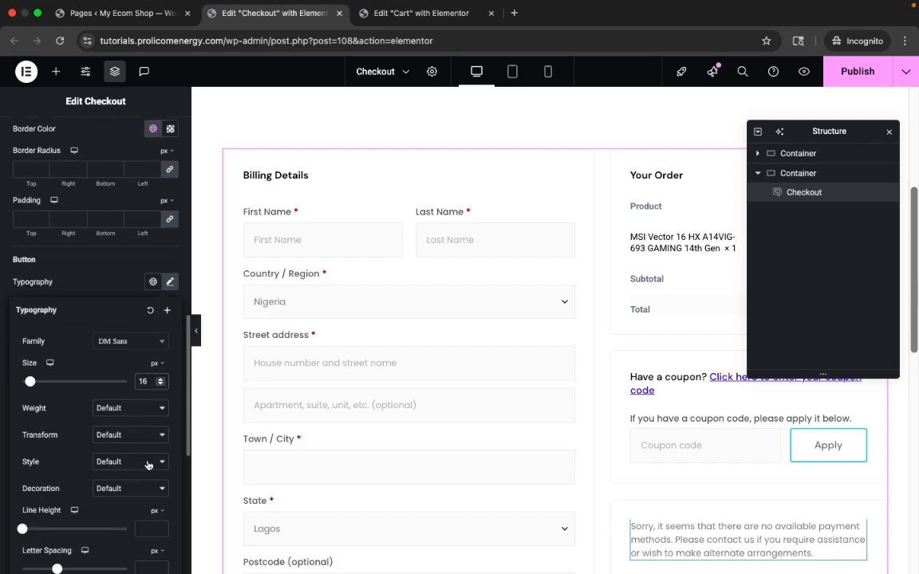
pyautogui.click(128, 407)
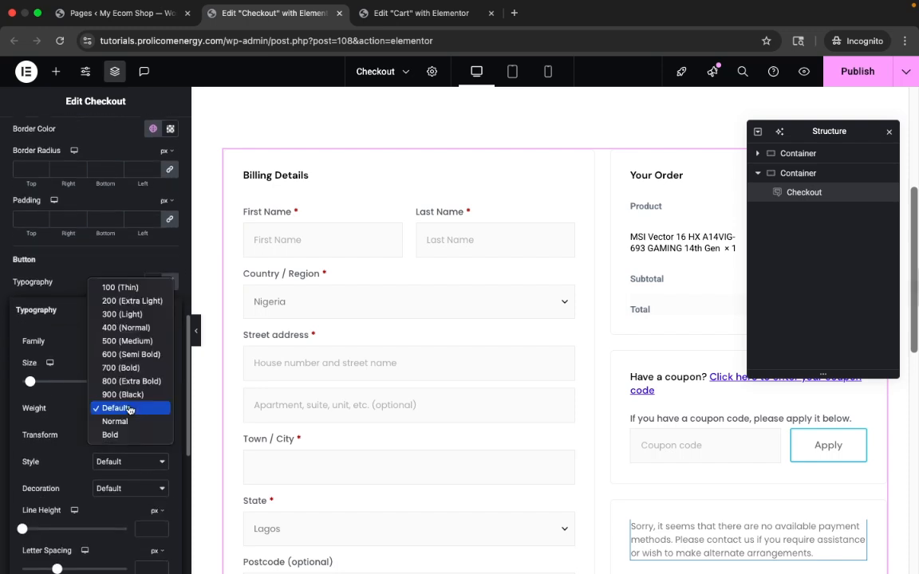
pyautogui.click(125, 341)
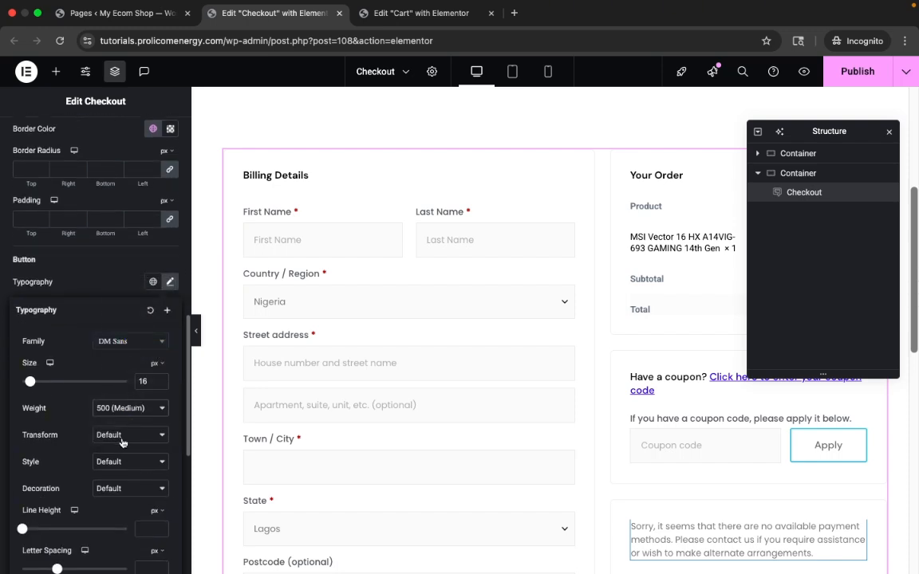
pyautogui.click(169, 283)
# Step: Set the form button's normal text color to the global white, after trying the global Blue Color
pyautogui.click(150, 365)
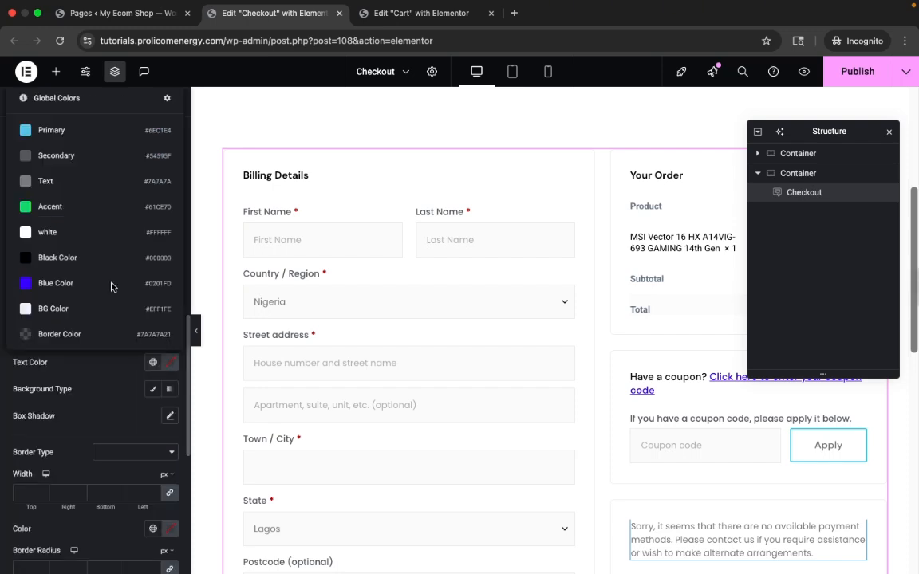
pyautogui.click(109, 286)
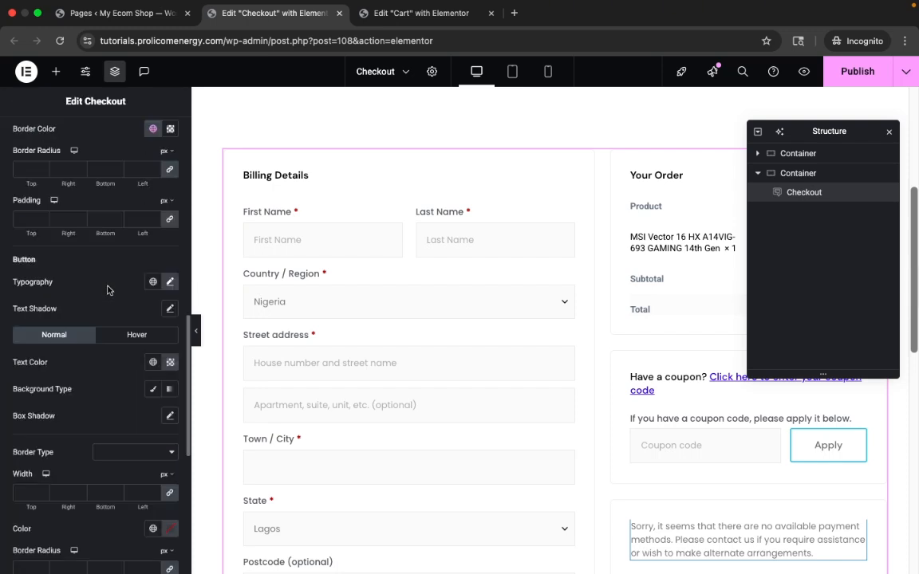
pyautogui.click(154, 363)
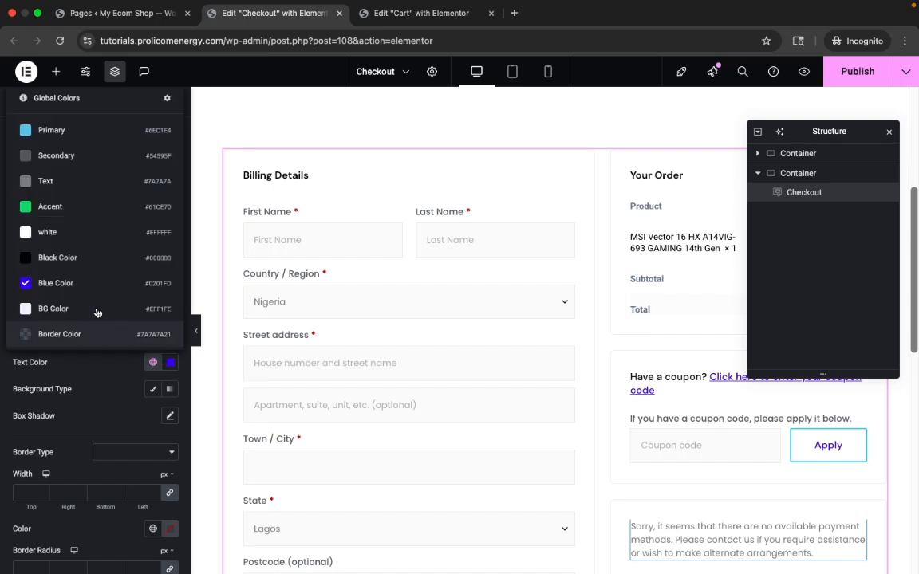
pyautogui.click(73, 233)
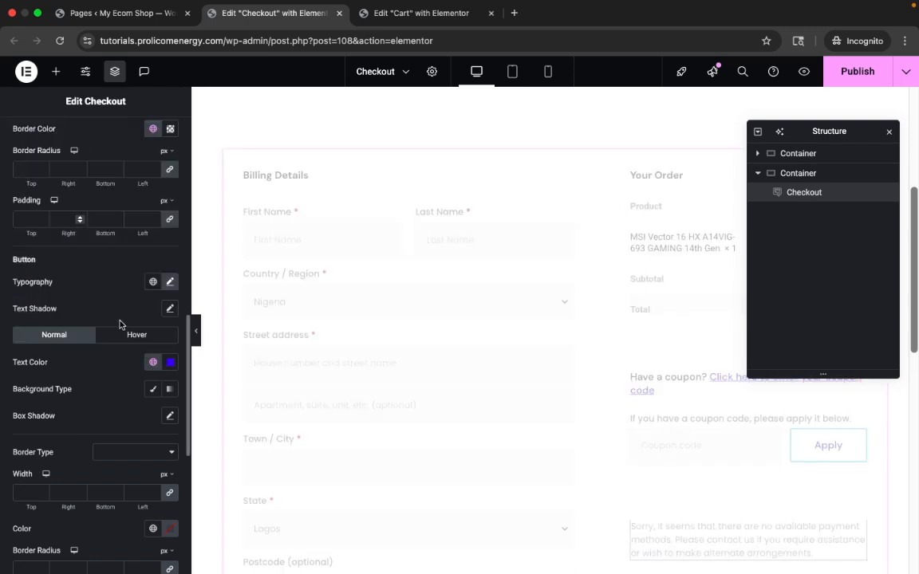
# Step: Give the form button a classic background in the global Blue Color
pyautogui.click(152, 388)
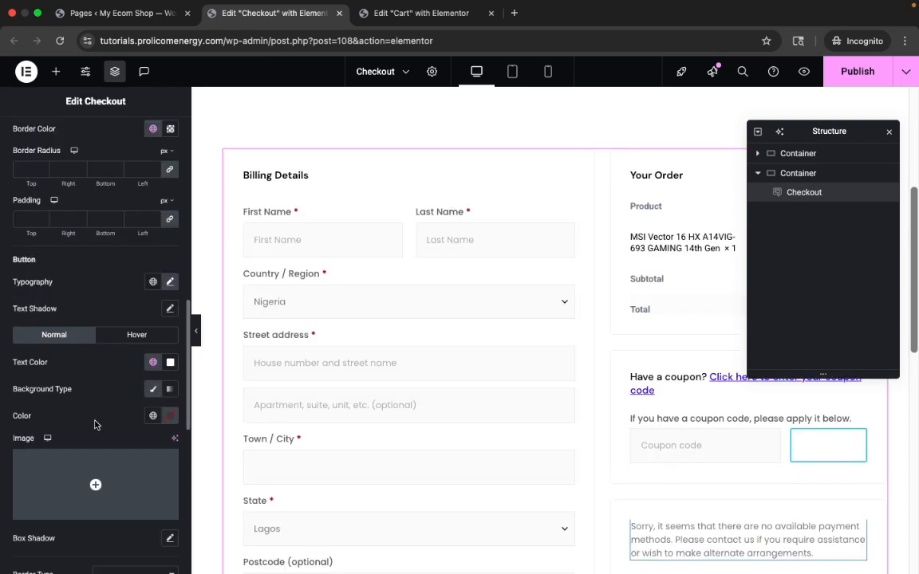
pyautogui.click(152, 416)
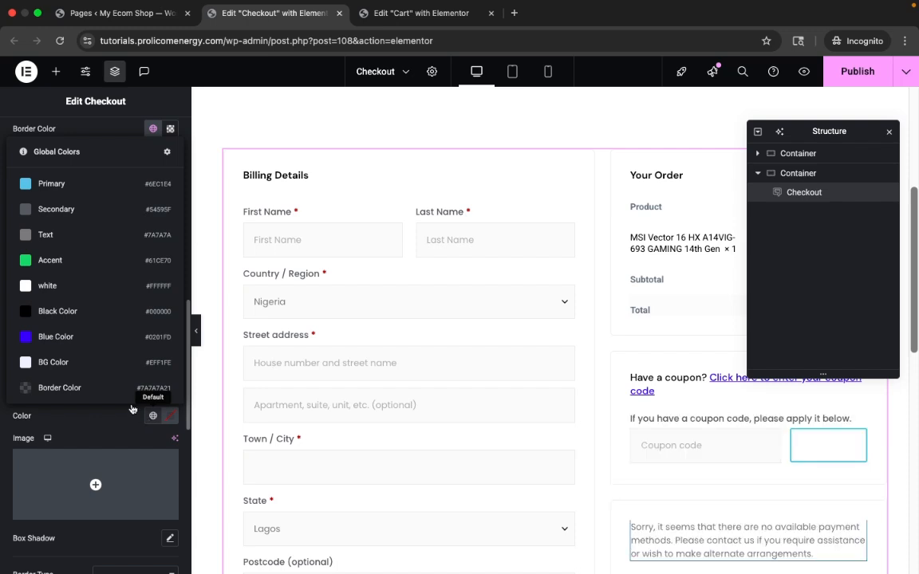
pyautogui.click(50, 336)
# Step: Set the form button's normal border color to the global Blue Color
pyautogui.scroll(-3, 93, 431)
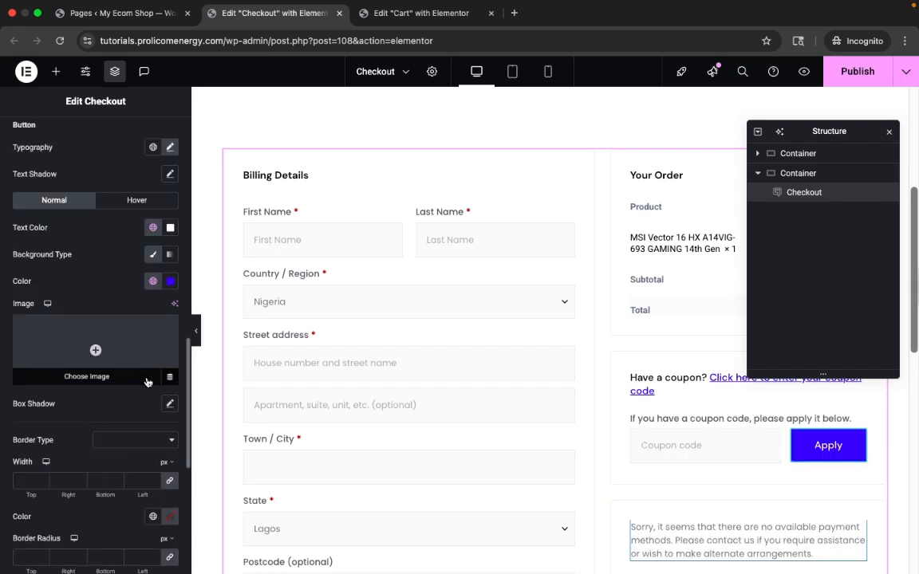
pyautogui.scroll(-1, 147, 382)
pyautogui.scroll(-1, 145, 382)
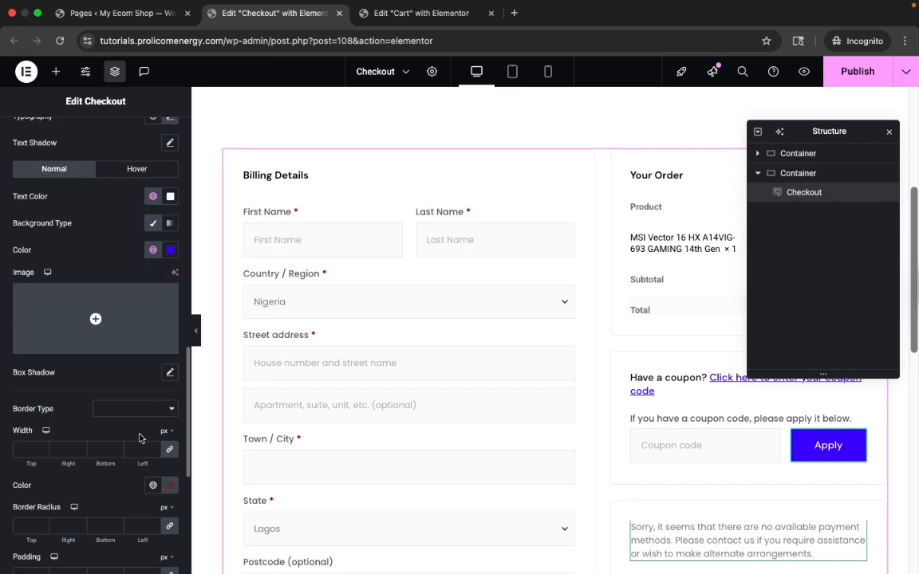
pyautogui.click(150, 484)
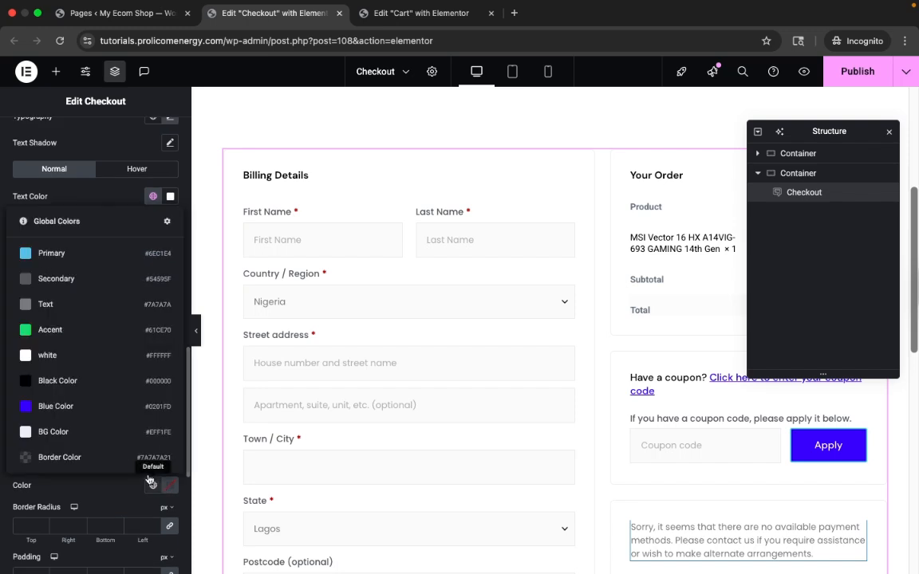
pyautogui.click(151, 408)
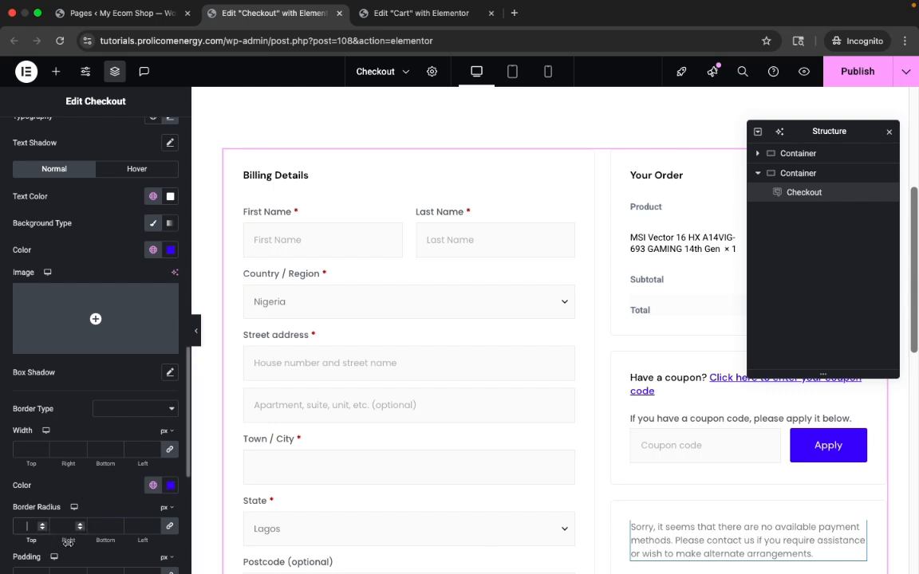
# Step: Set the Forms button's border radius to 100 px and its hover text color to the global white
pyautogui.write('100')
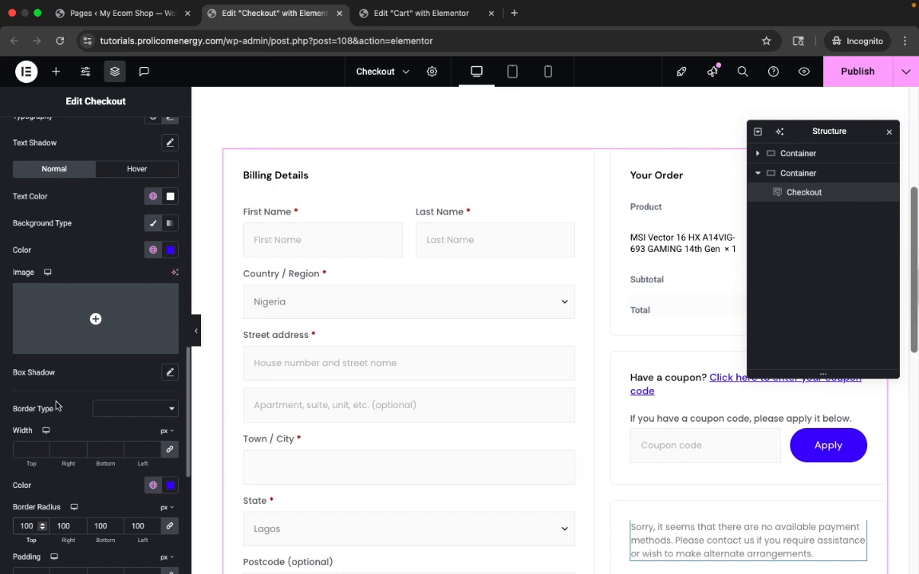
pyautogui.scroll(3, 119, 319)
pyautogui.click(137, 287)
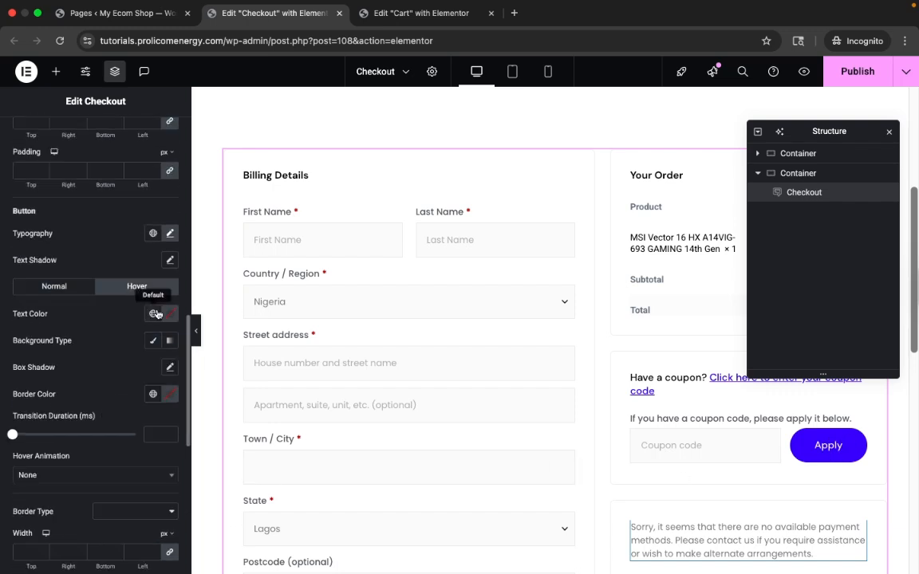
pyautogui.click(155, 314)
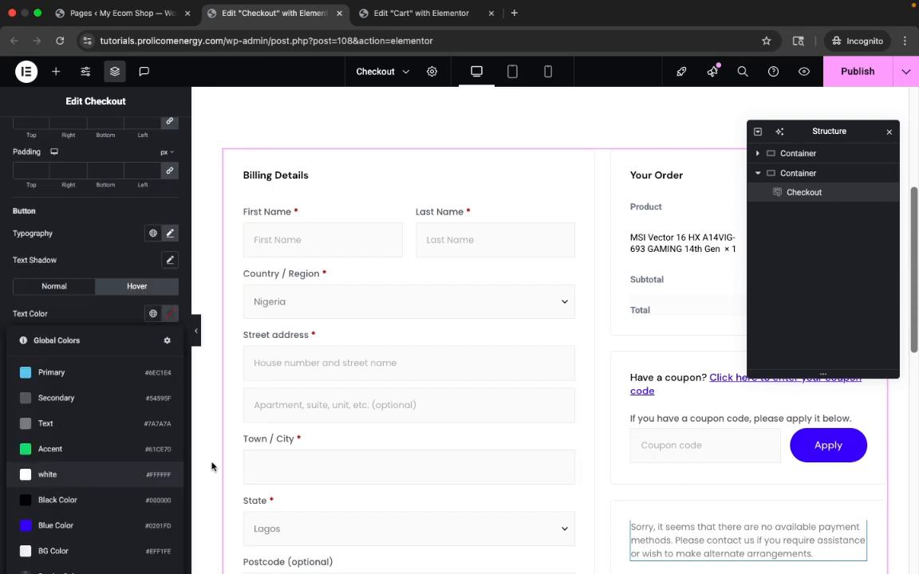
pyautogui.click(176, 475)
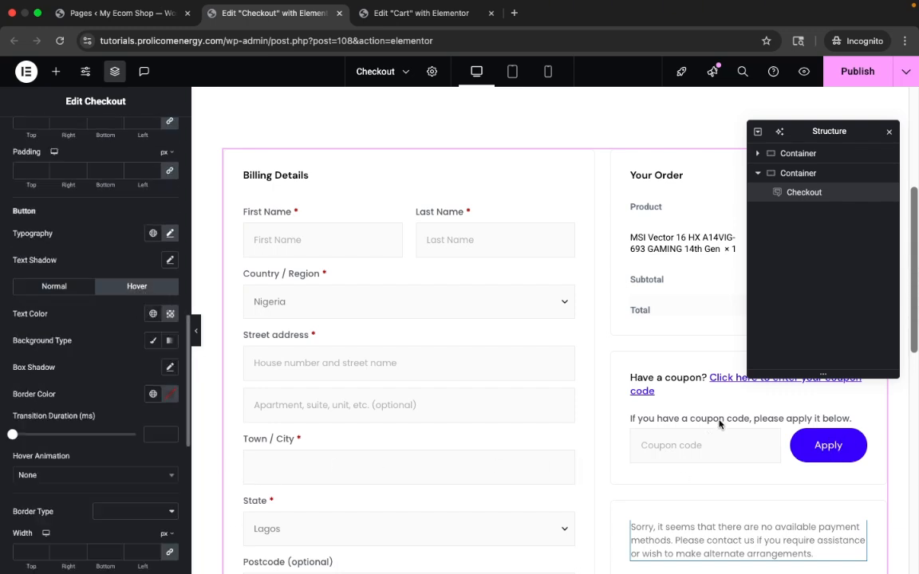
# Step: Set the Forms button's hover background color and hover border color to the global Black Color
pyautogui.click(154, 342)
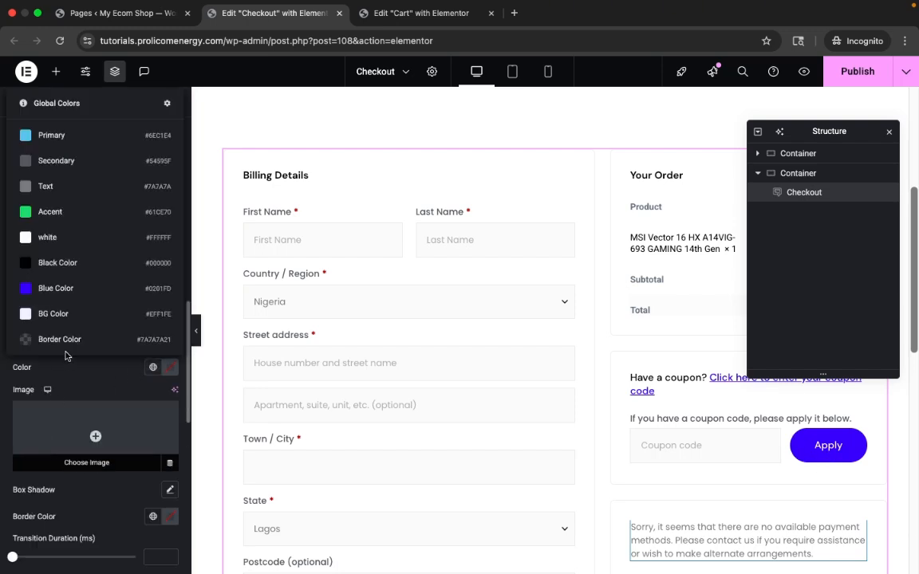
pyautogui.click(75, 262)
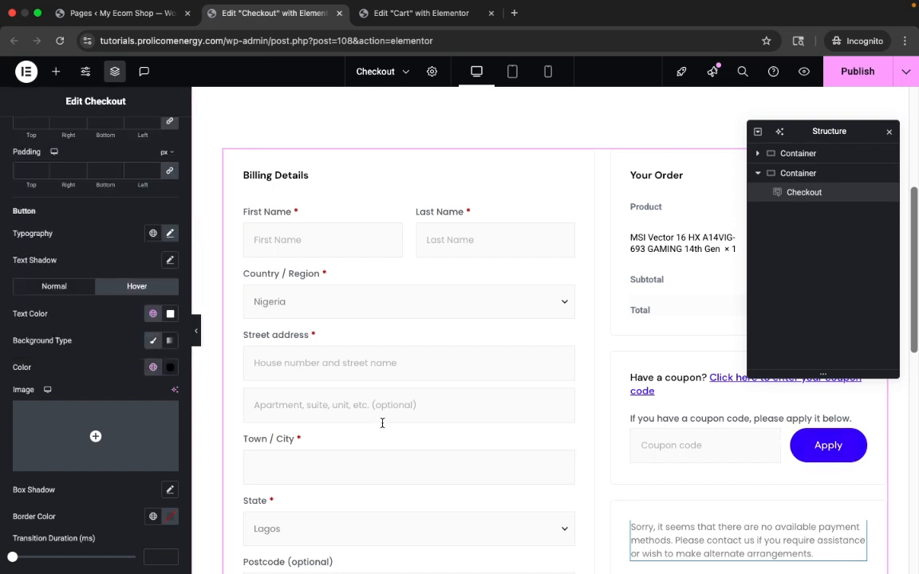
pyautogui.scroll(-2, 107, 436)
pyautogui.click(154, 449)
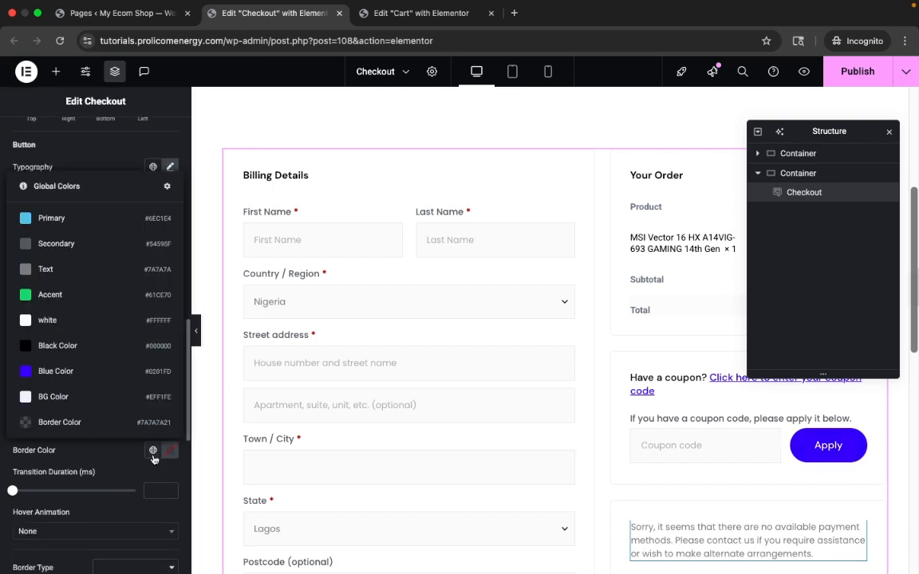
pyautogui.click(76, 346)
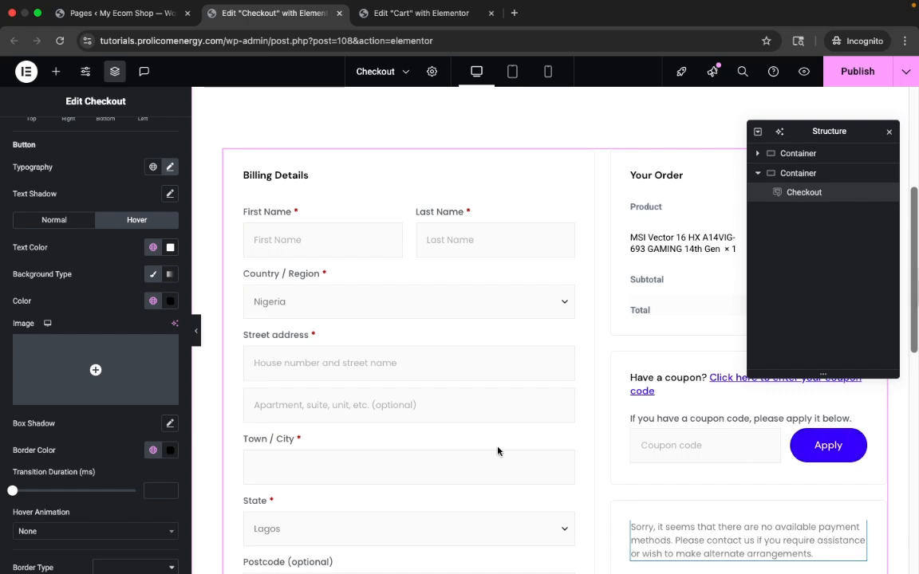
# Step: In the Order Summary style settings, set the Items color to the global Secondary color
pyautogui.scroll(-10, 102, 417)
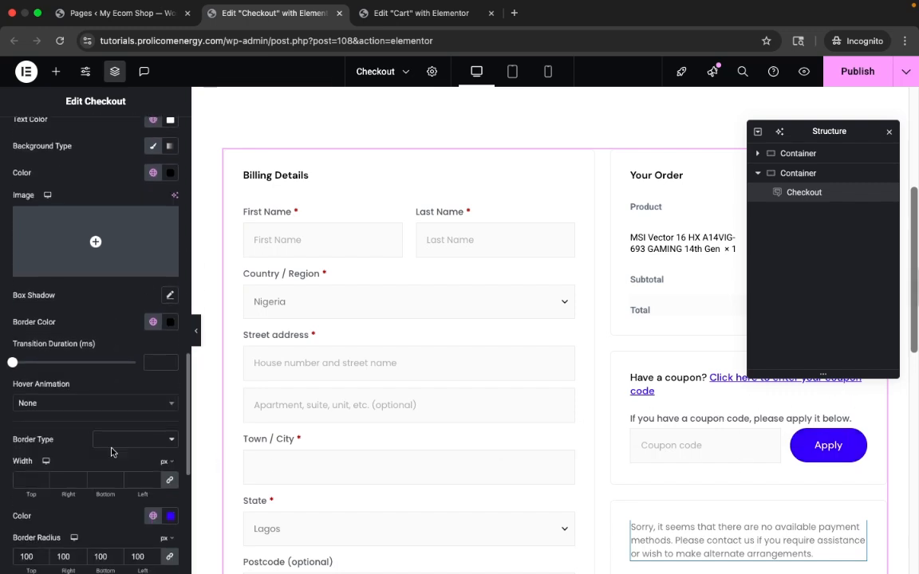
pyautogui.scroll(-1, 112, 453)
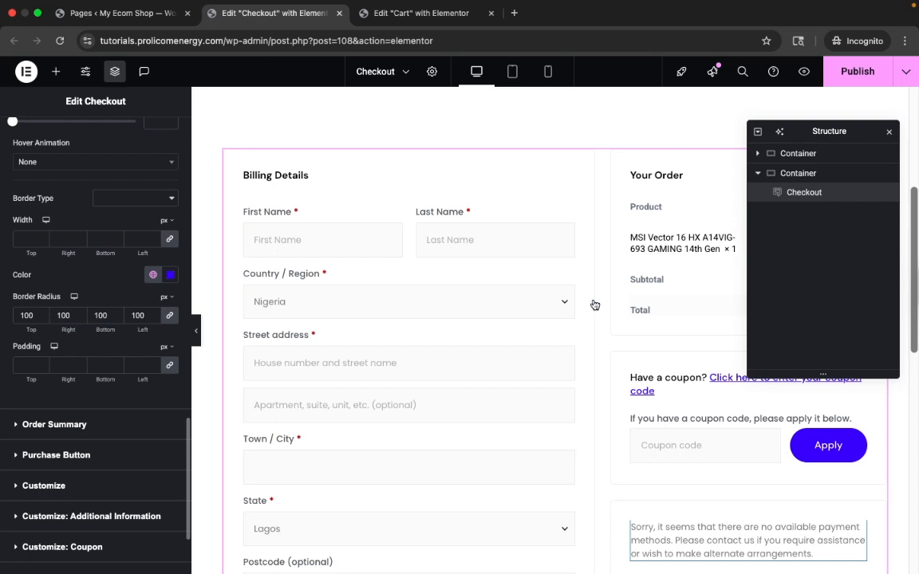
pyautogui.click(700, 231)
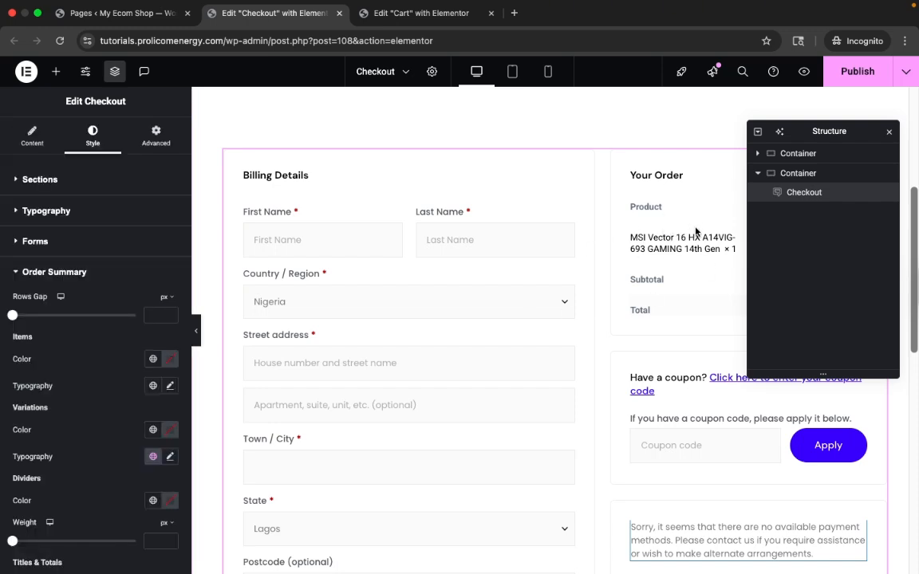
pyautogui.scroll(-2, 137, 398)
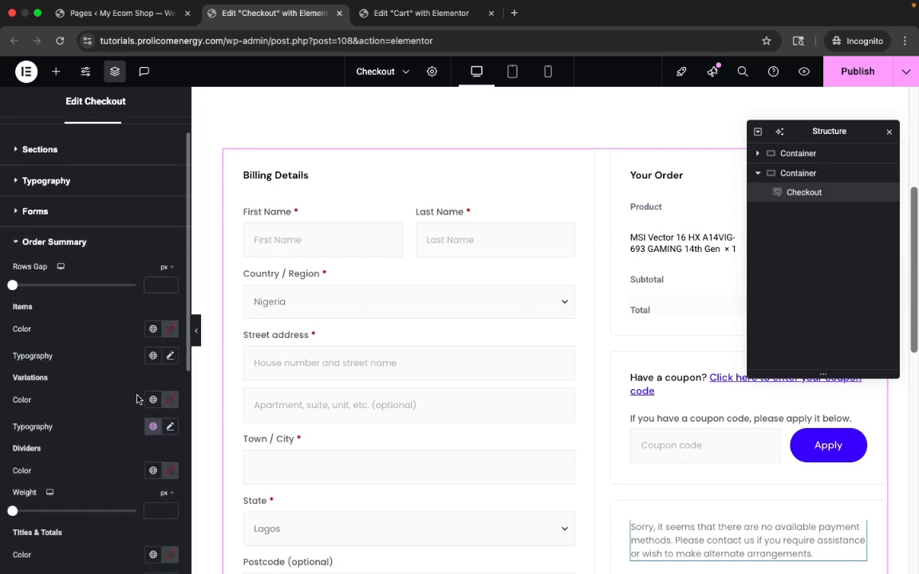
pyautogui.click(153, 329)
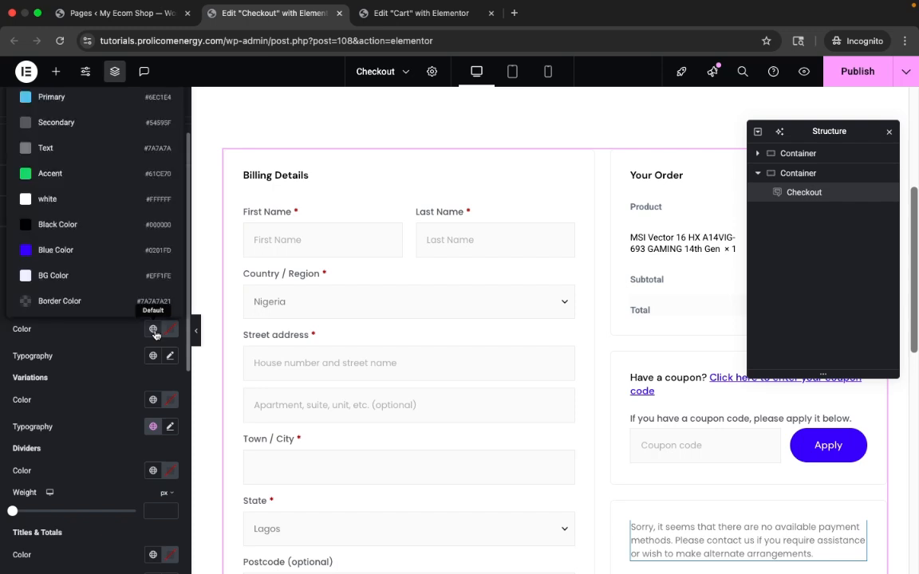
pyautogui.click(108, 128)
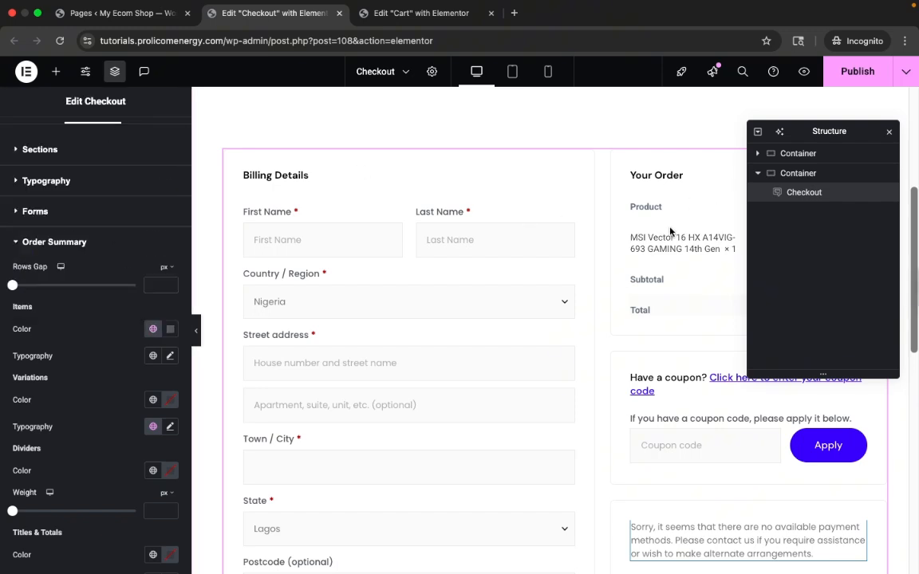
# Step: Set the Order Summary Items typography to Poppins, size 14 px, weight 500 (Medium)
pyautogui.click(170, 358)
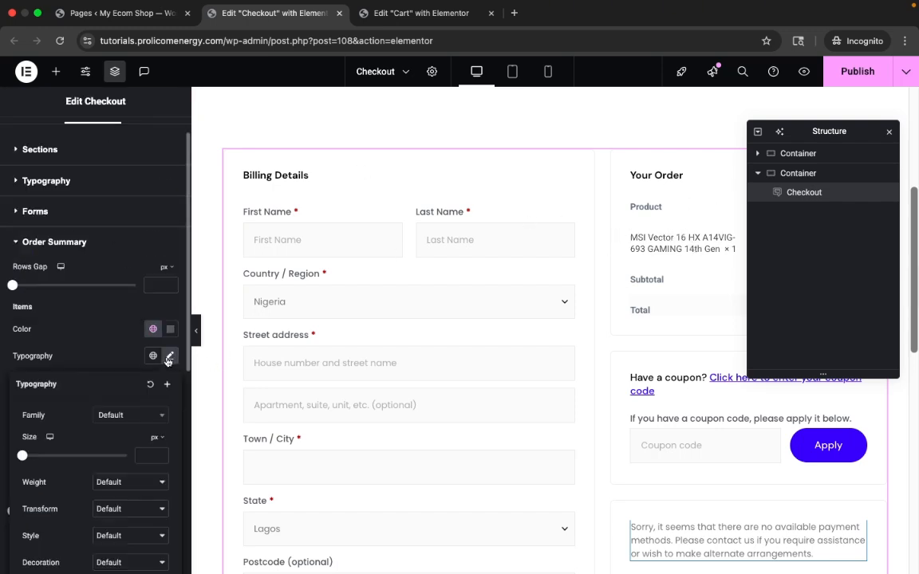
pyautogui.click(142, 416)
pyautogui.write('pop')
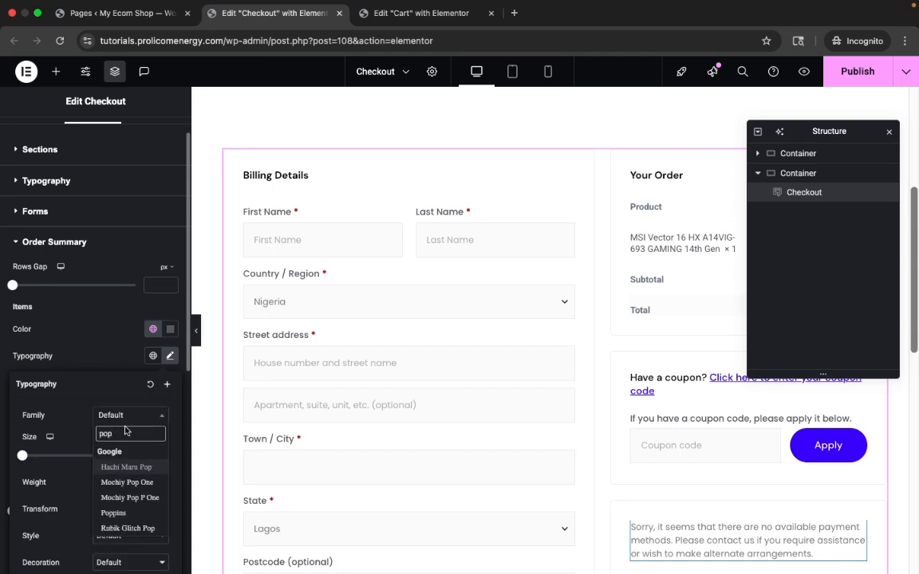
pyautogui.write('p')
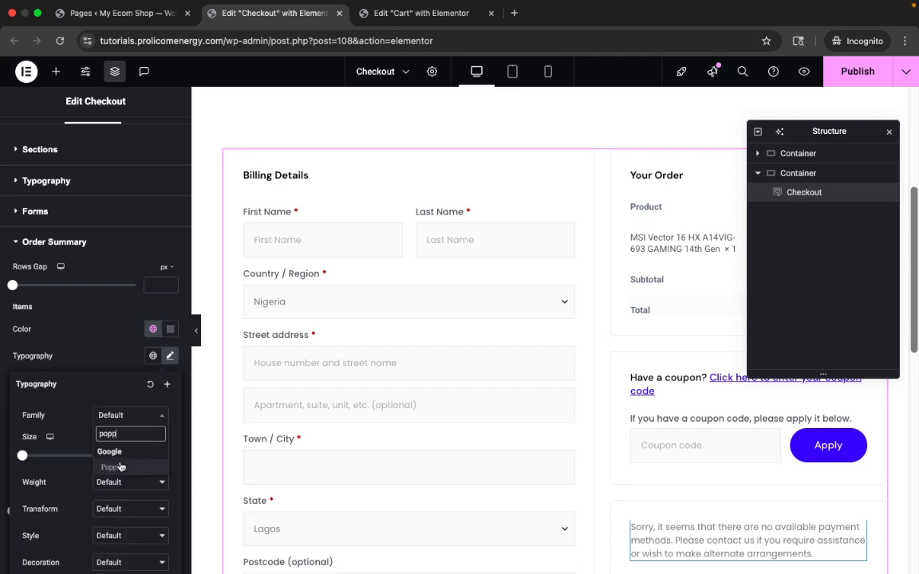
pyautogui.click(120, 467)
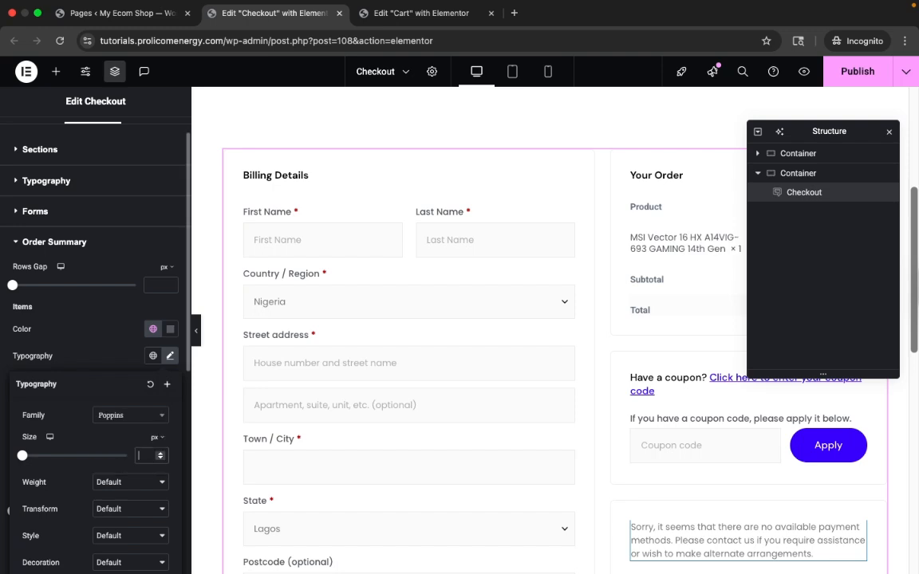
pyautogui.write('14')
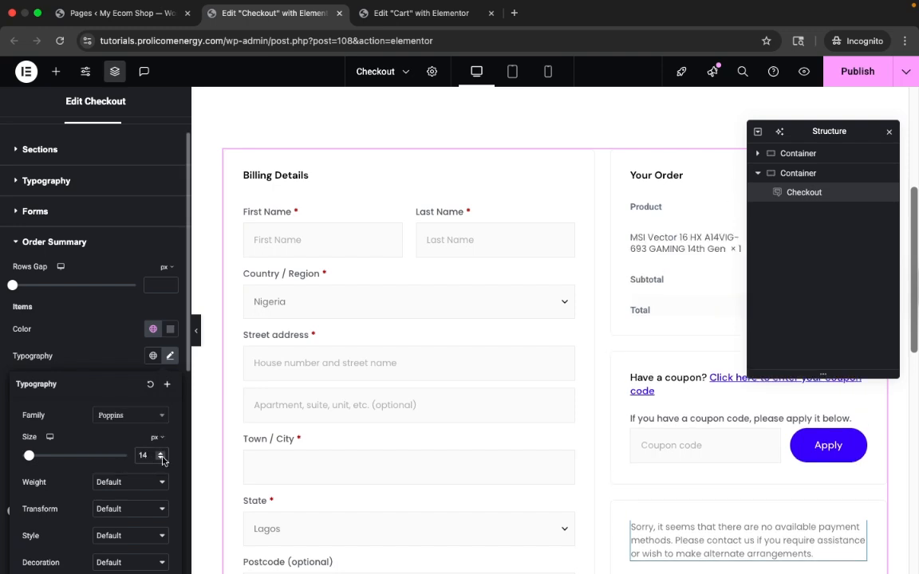
pyautogui.click(116, 484)
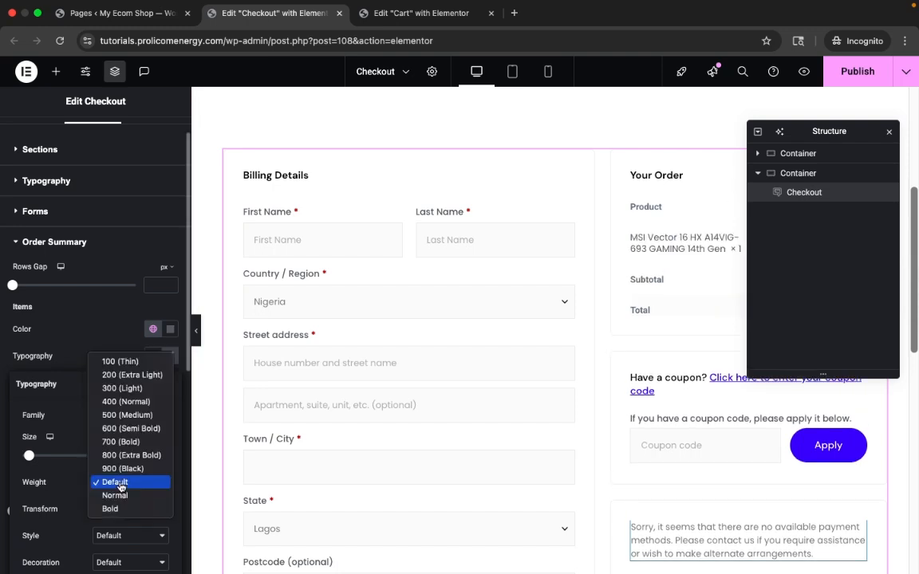
pyautogui.click(123, 414)
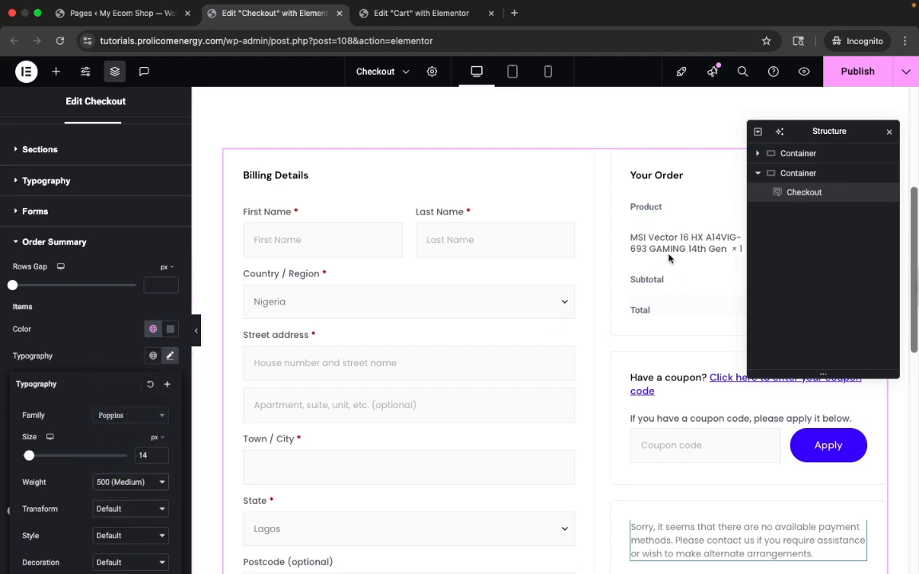
pyautogui.click(171, 356)
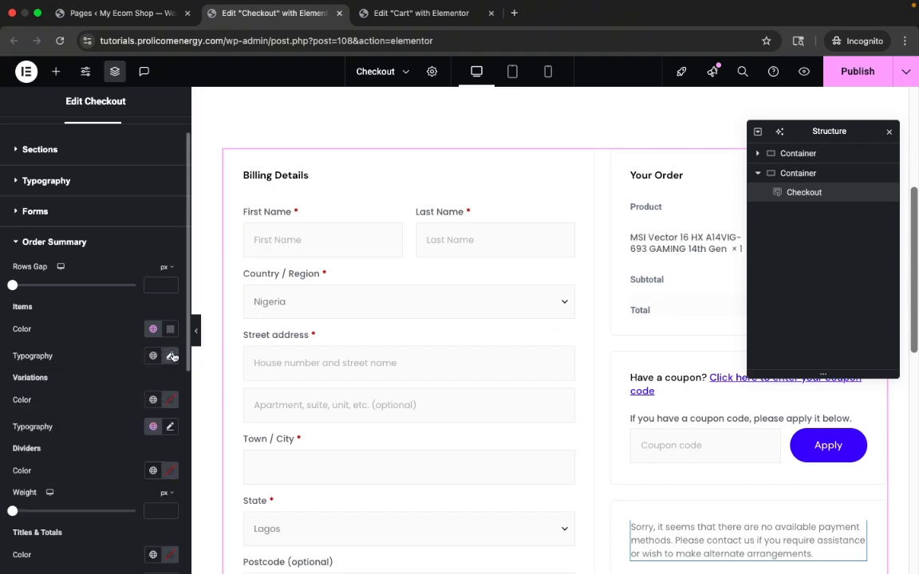
# Step: Set the Order Summary Variations color to the global Text color
pyautogui.click(151, 400)
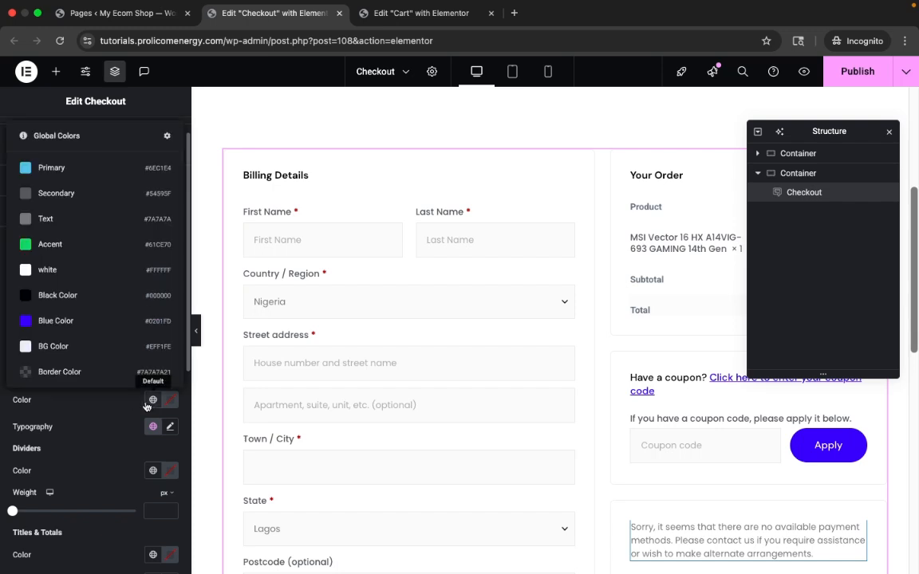
pyautogui.click(79, 219)
pyautogui.scroll(-2, 116, 439)
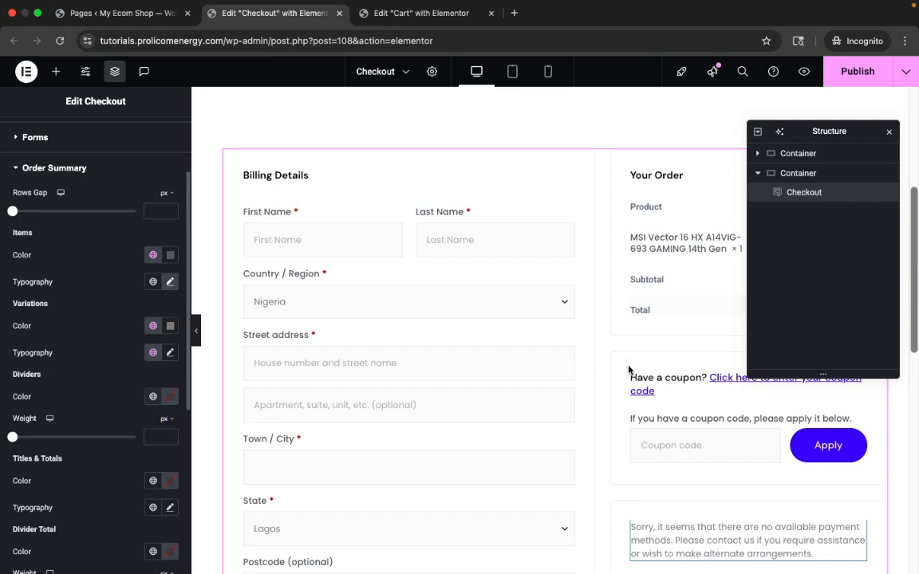
pyautogui.click(153, 397)
pyautogui.click(132, 410)
# Step: Set the Order Summary Titles & Totals color to the global Black Color
pyautogui.scroll(-2, 131, 413)
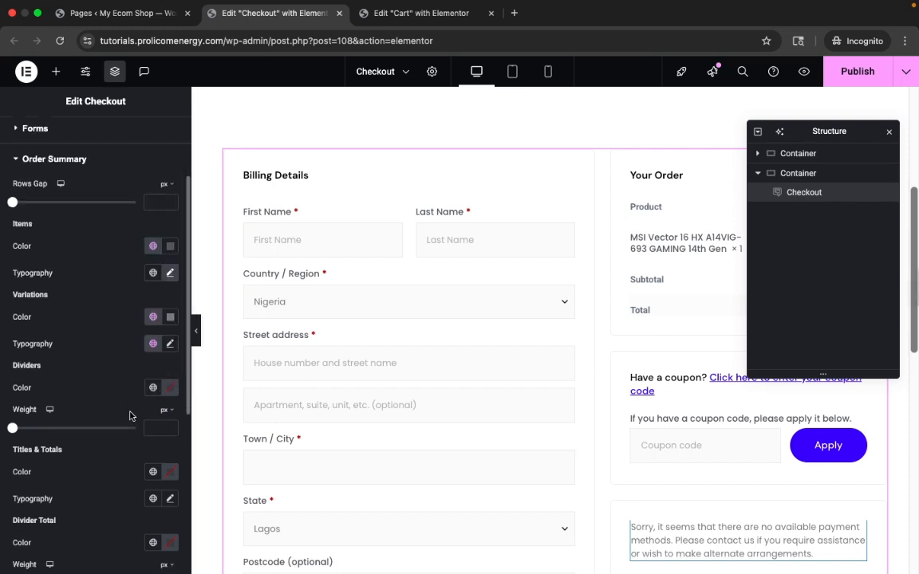
pyautogui.scroll(-1, 131, 406)
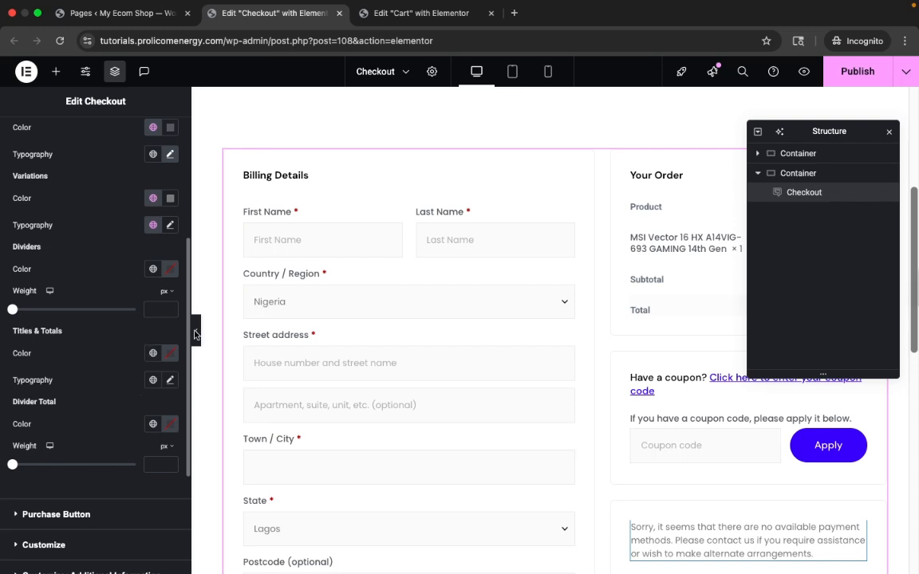
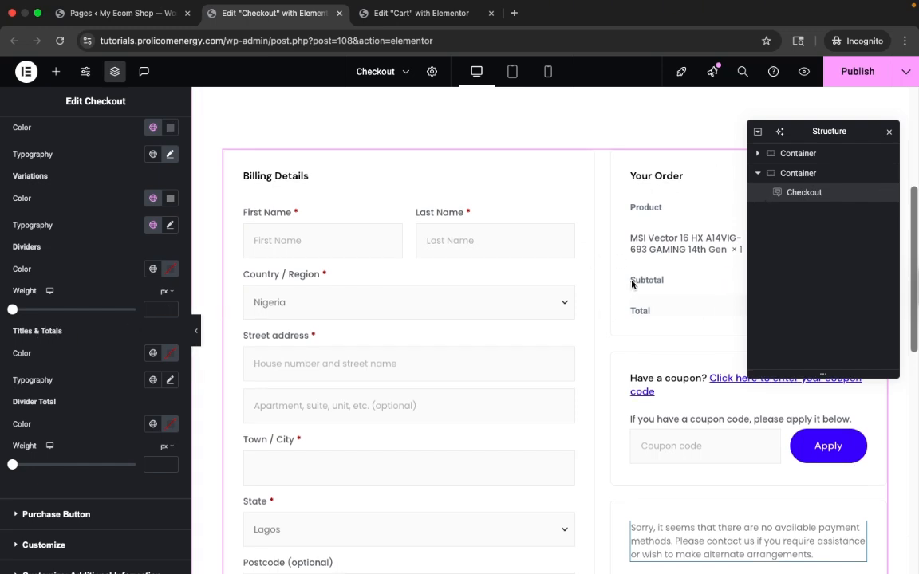
pyautogui.scroll(3, 631, 284)
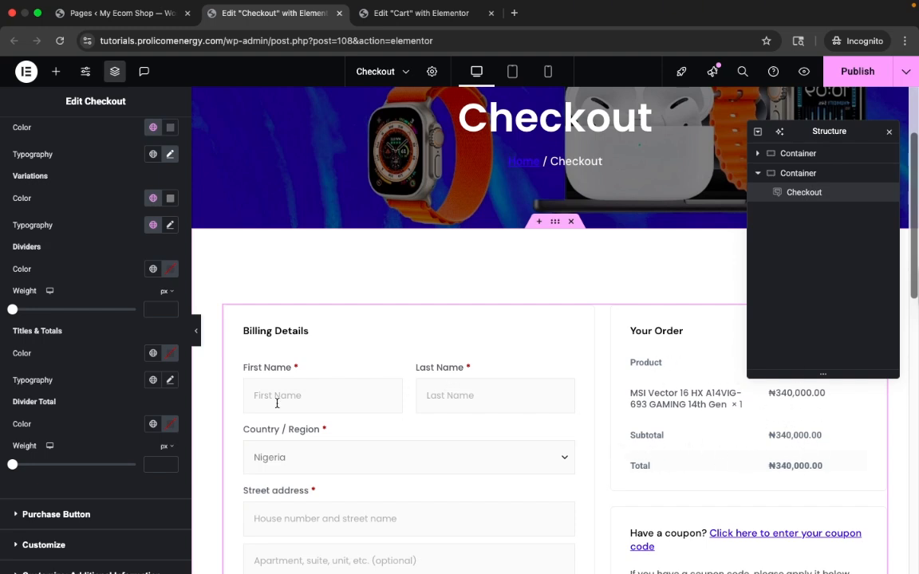
pyautogui.click(155, 351)
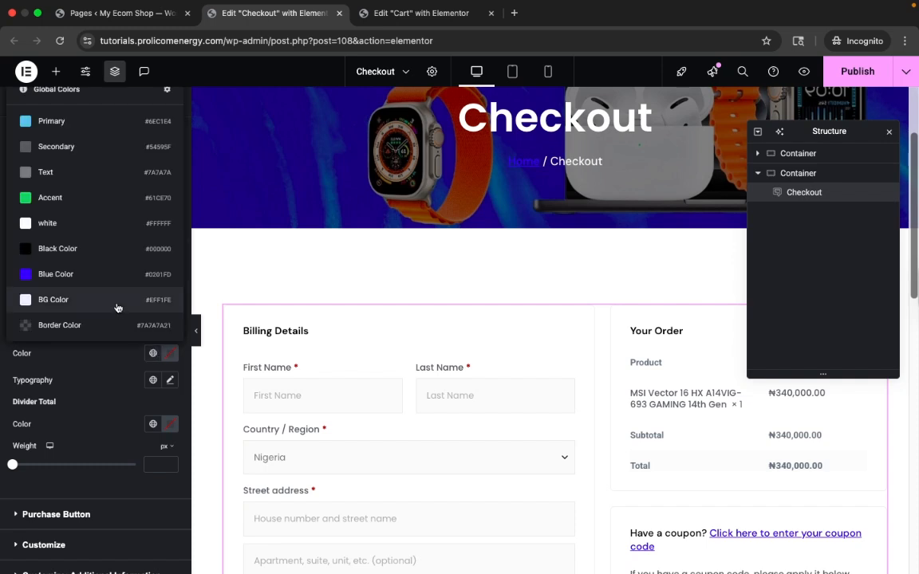
pyautogui.click(98, 249)
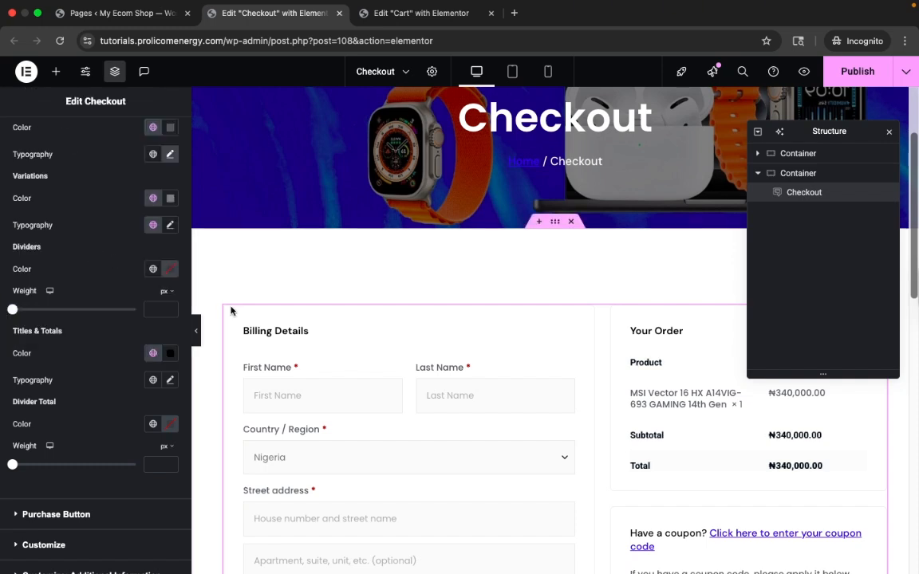
# Step: Set the Order Summary Titles & Totals typography to DM Sans at size 20 px
pyautogui.scroll(-1, 124, 386)
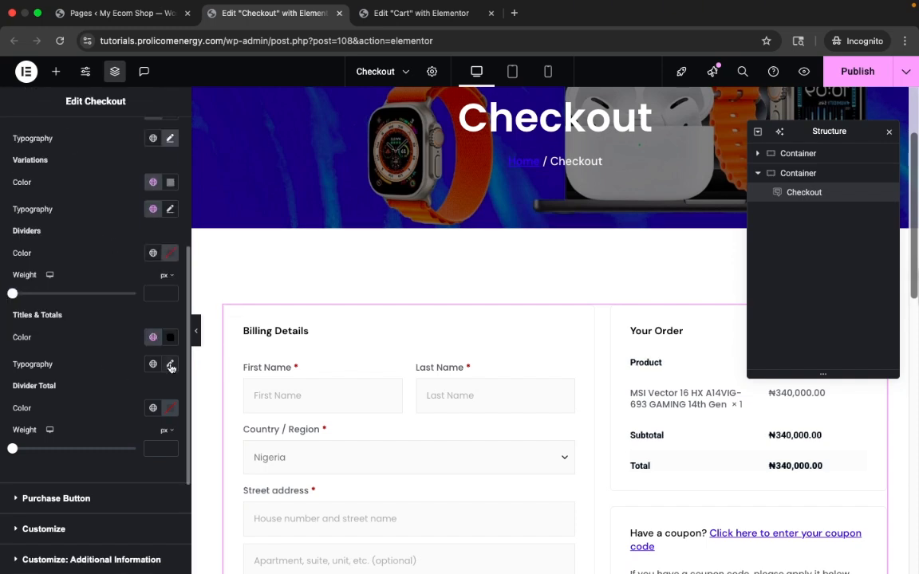
pyautogui.click(170, 366)
pyautogui.click(142, 463)
pyautogui.write('2')
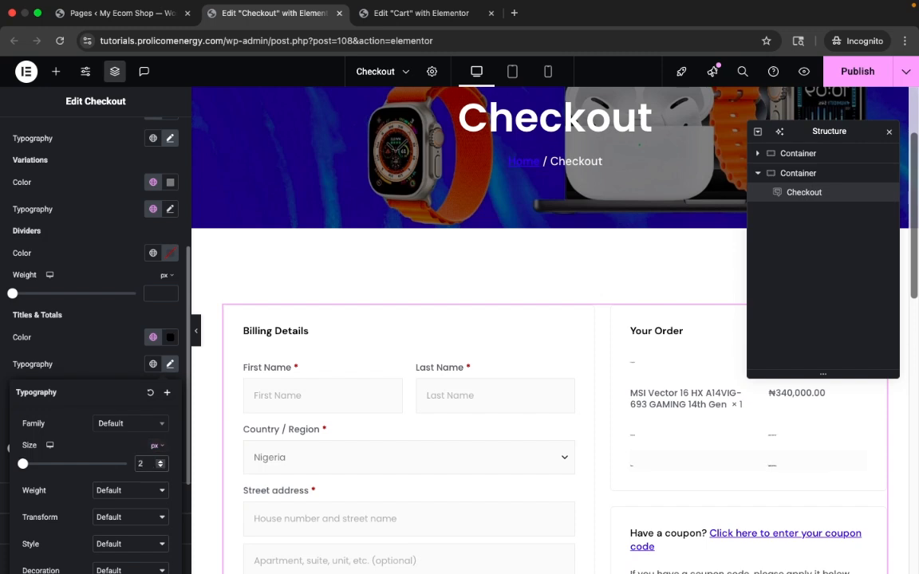
pyautogui.write('0')
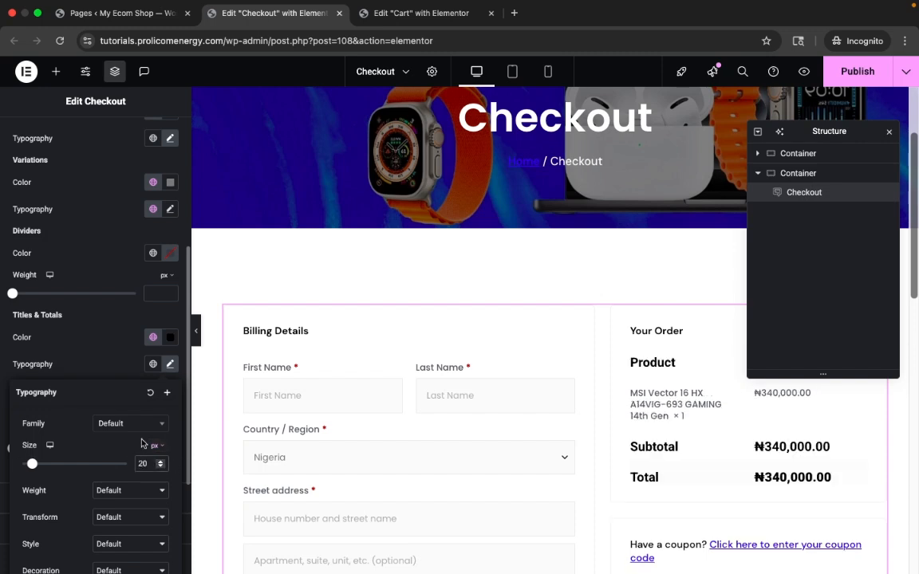
pyautogui.click(134, 425)
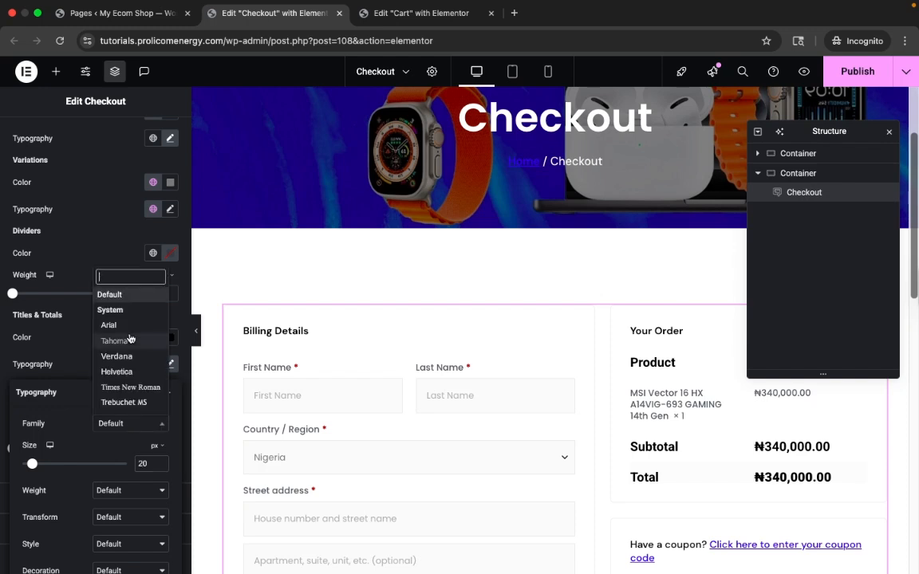
pyautogui.write('dm')
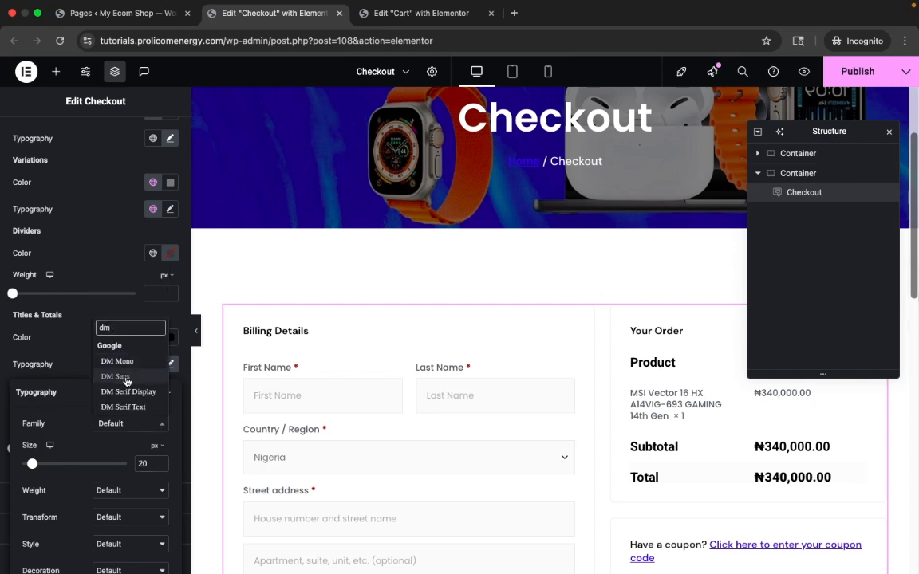
pyautogui.click(126, 377)
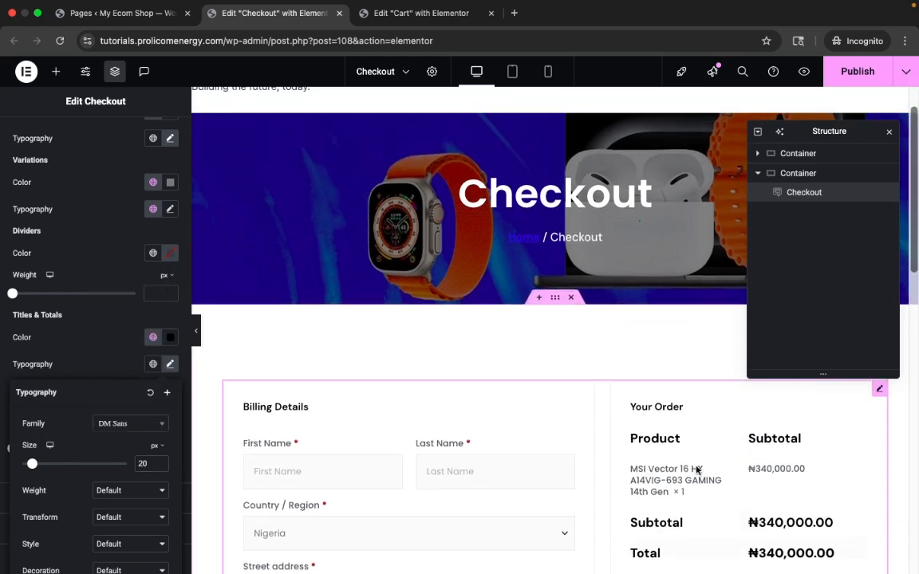
pyautogui.scroll(-1, 696, 470)
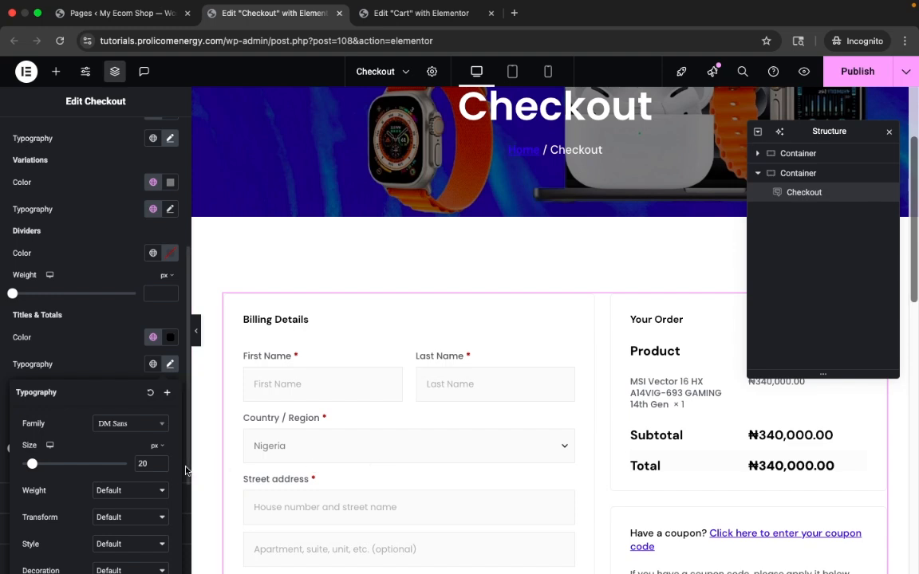
pyautogui.click(169, 365)
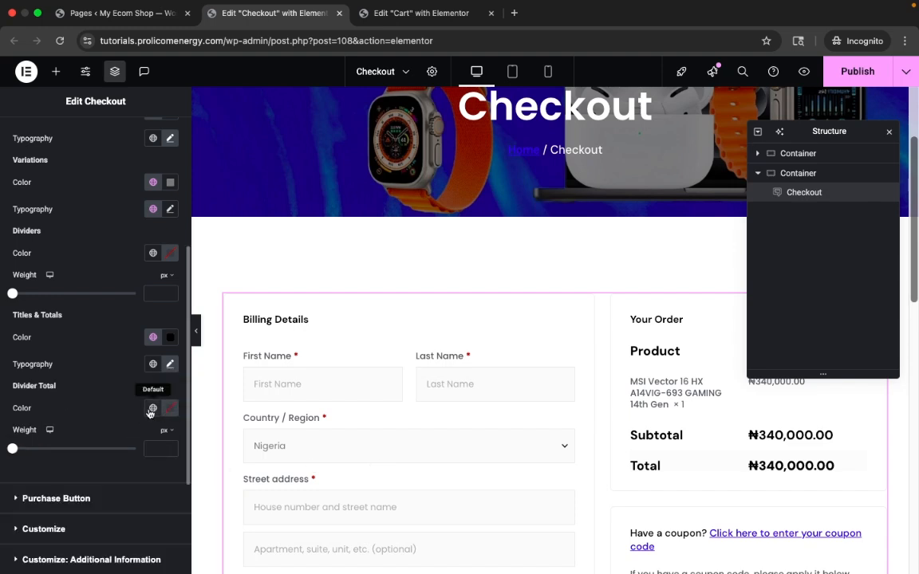
# Step: Set the Order Summary Titles & Totals font weight to 500 (Medium)
pyautogui.click(170, 365)
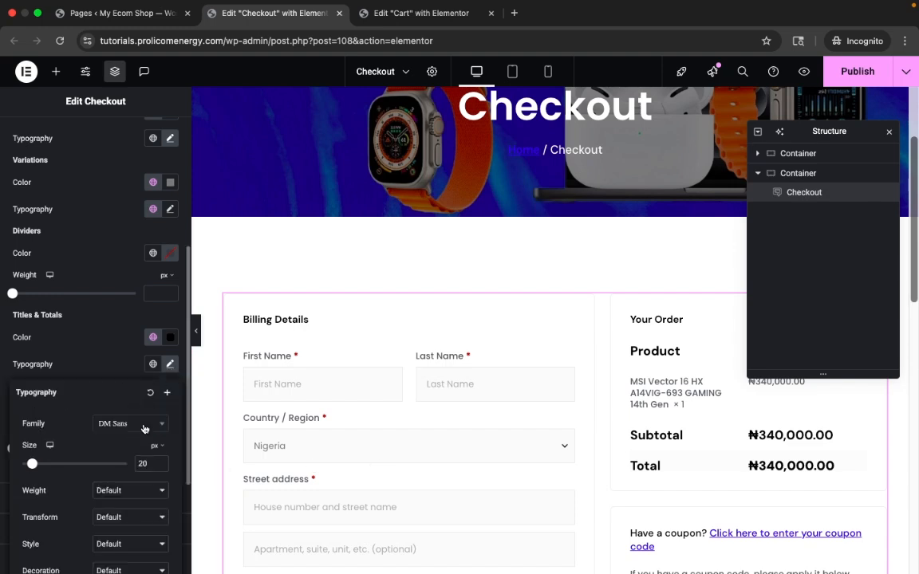
pyautogui.rightClick(122, 492)
pyautogui.click(122, 492)
pyautogui.click(122, 490)
pyautogui.click(121, 423)
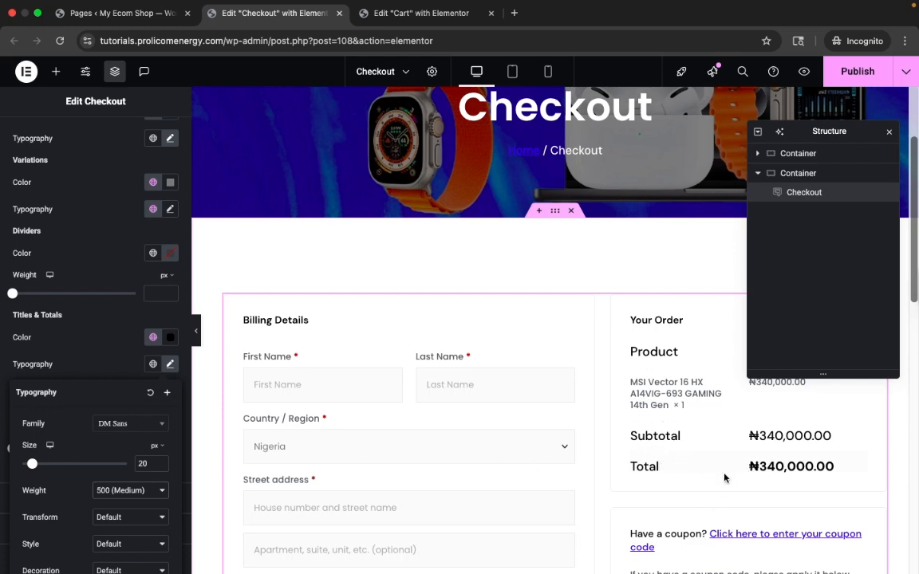
pyautogui.scroll(1, 660, 474)
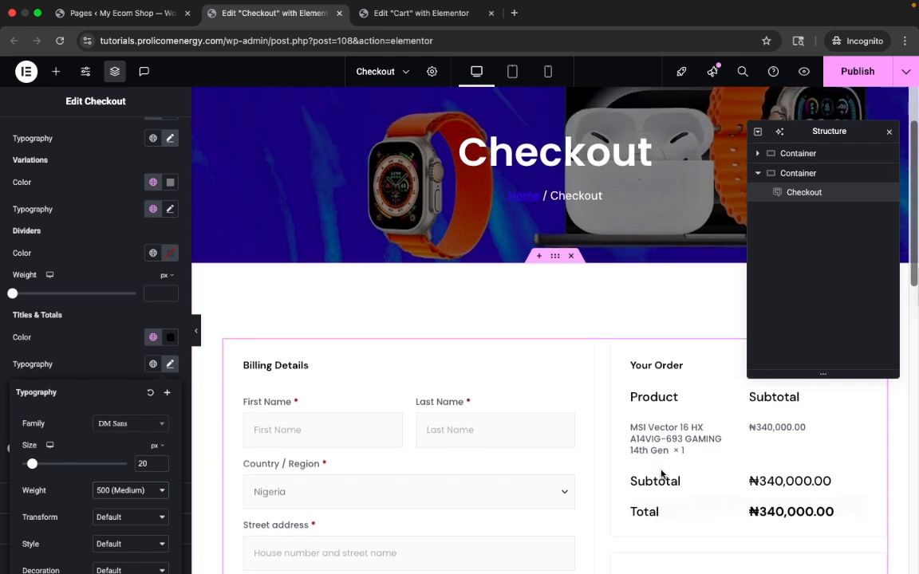
pyautogui.click(170, 365)
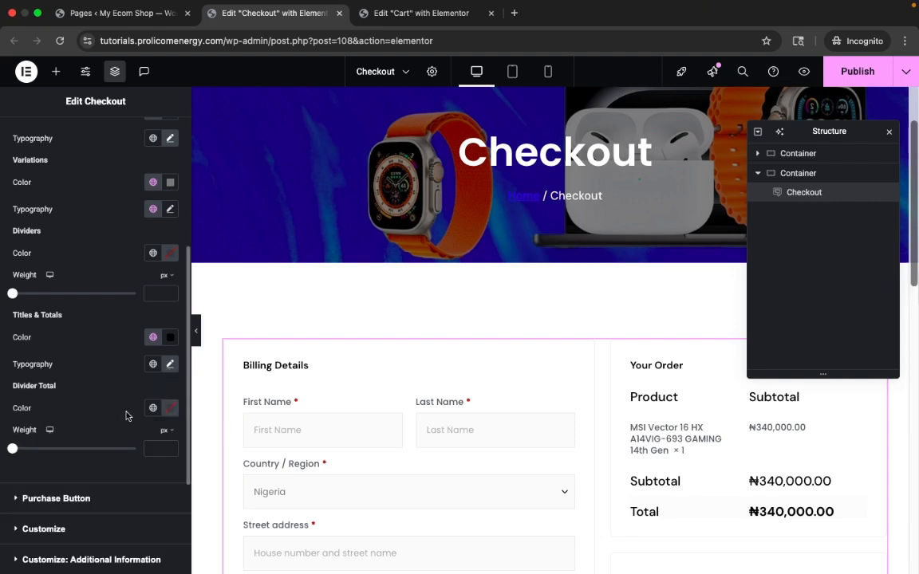
# Step: In the Purchase Button style settings, set the normal text color to the global white
pyautogui.scroll(-3, 119, 436)
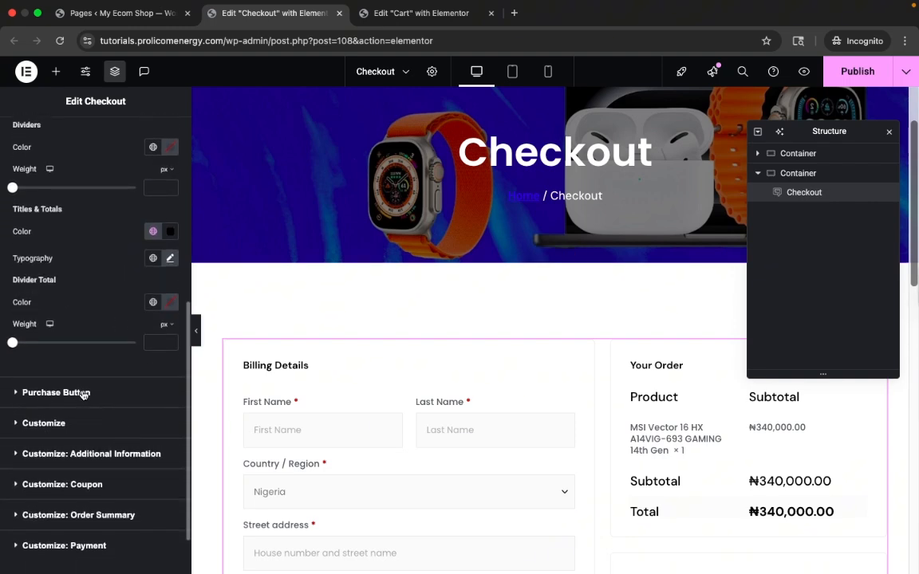
pyautogui.click(121, 395)
pyautogui.scroll(-6, 502, 443)
pyautogui.scroll(-3, 650, 452)
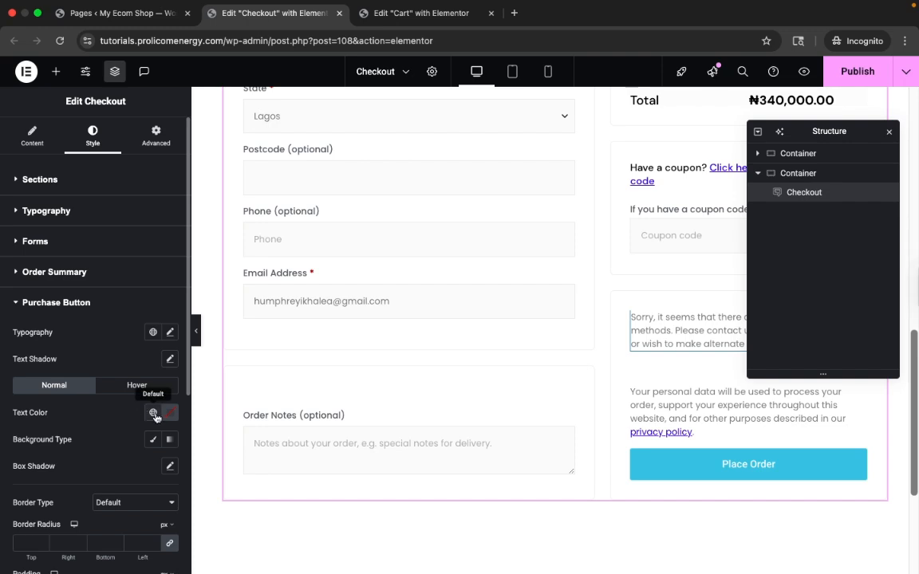
pyautogui.click(153, 413)
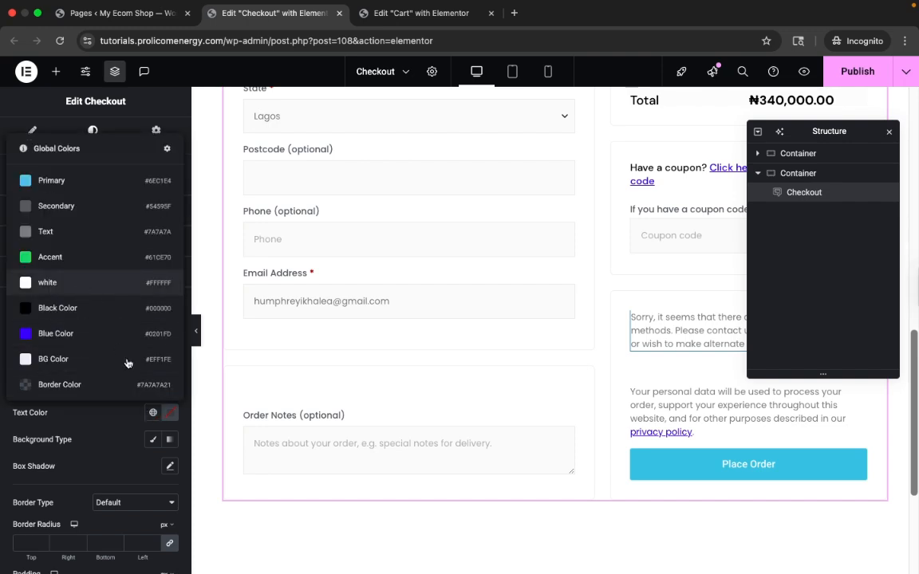
pyautogui.click(117, 283)
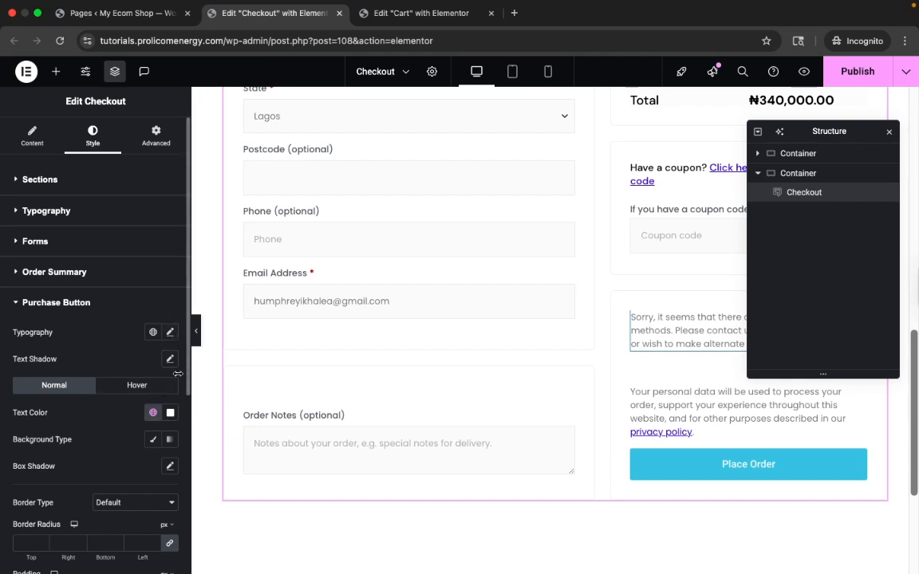
# Step: Give the Purchase Button's normal state a classic background in the global Blue Color
pyautogui.click(153, 440)
pyautogui.scroll(-1, 148, 463)
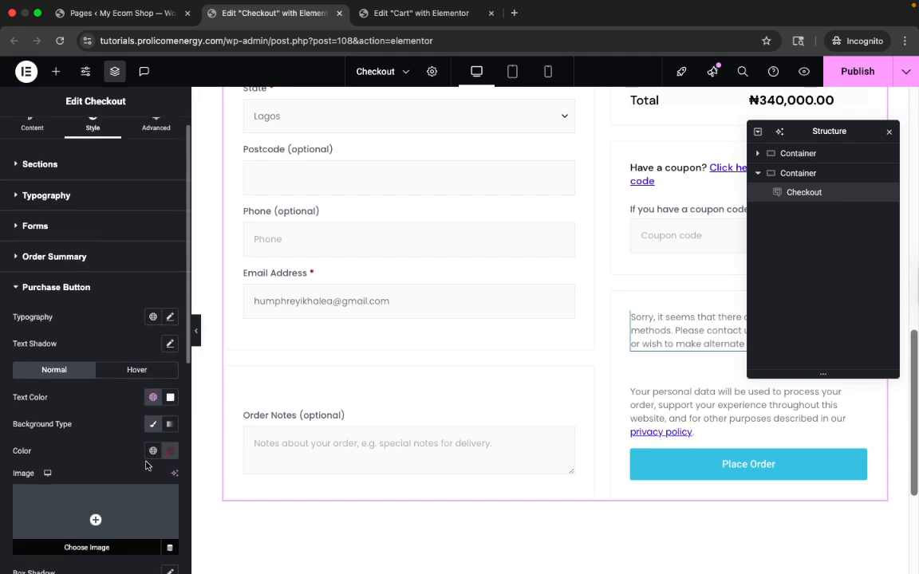
pyautogui.click(153, 450)
pyautogui.click(88, 371)
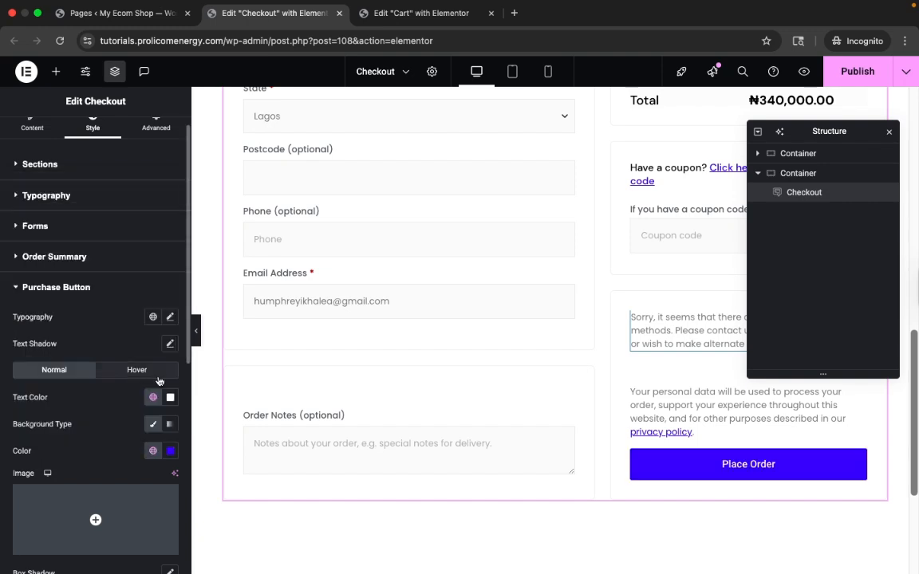
# Step: Set the Purchase Button's hover text color to global white and its classic hover background to the global Black Color
pyautogui.click(139, 370)
pyautogui.click(153, 397)
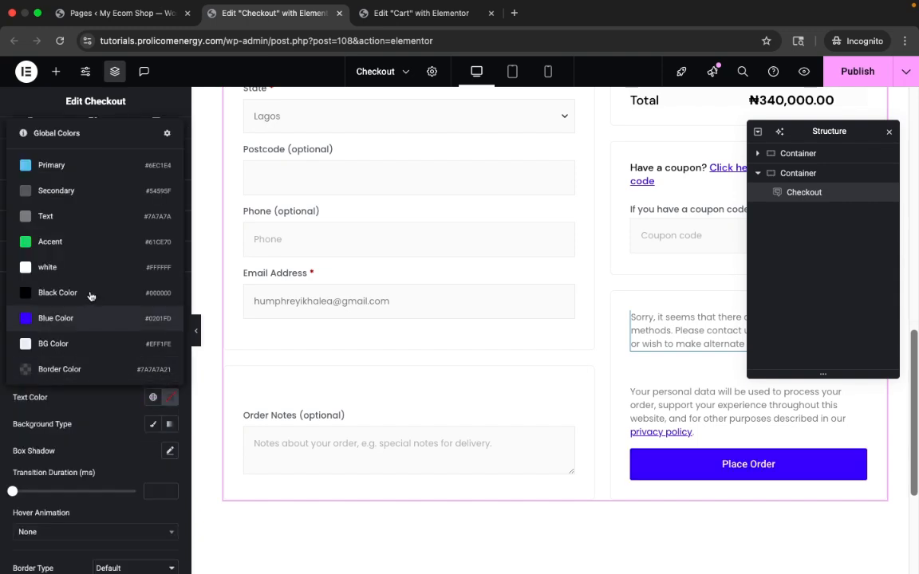
pyautogui.click(117, 266)
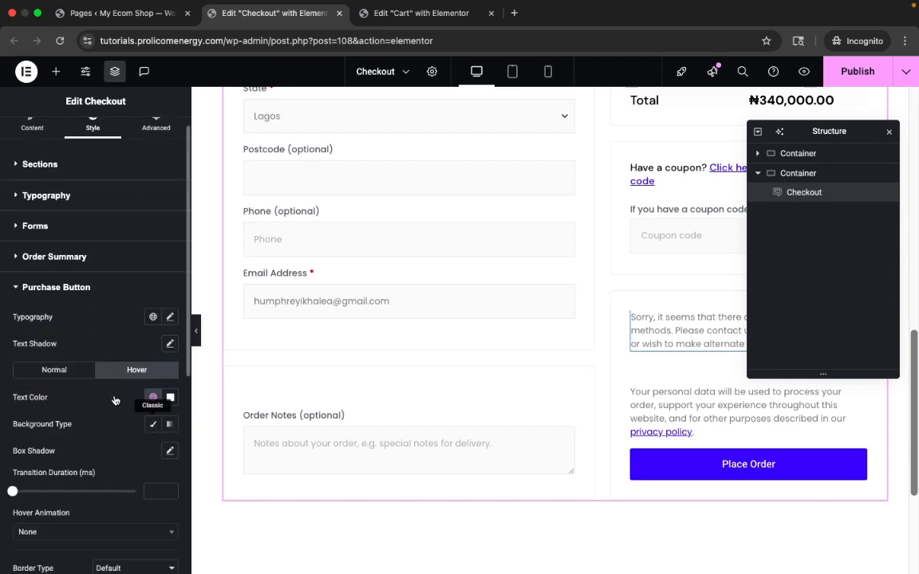
pyautogui.click(152, 423)
pyautogui.click(153, 450)
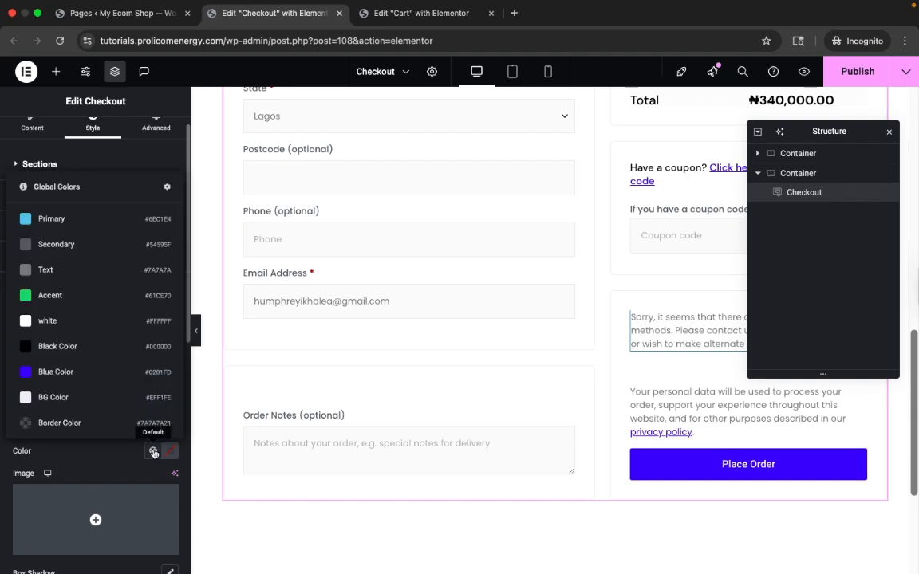
pyautogui.click(88, 345)
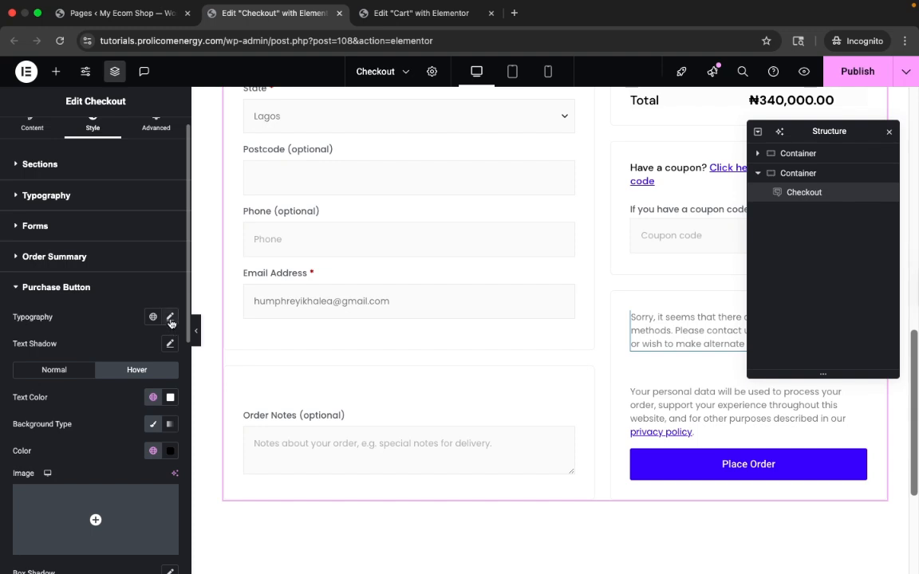
# Step: Set the Purchase Button typography to DM Sans, size 16 px, weight 500 (Medium)
pyautogui.click(170, 319)
pyautogui.click(140, 380)
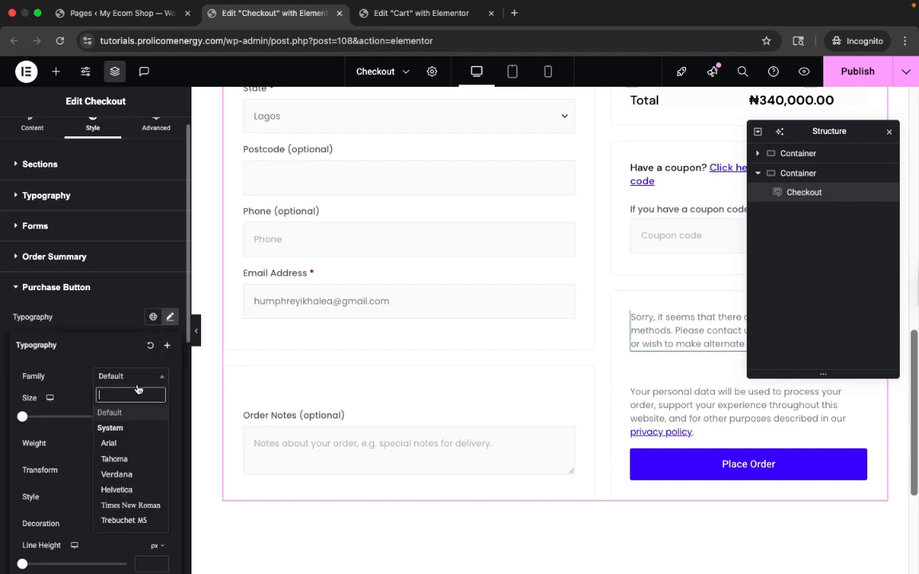
pyautogui.write('dm')
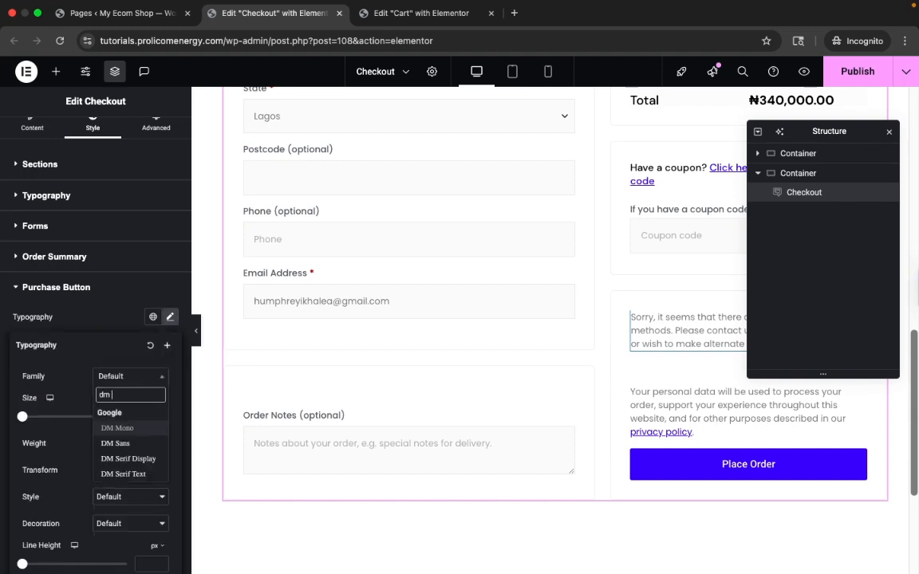
pyautogui.click(140, 439)
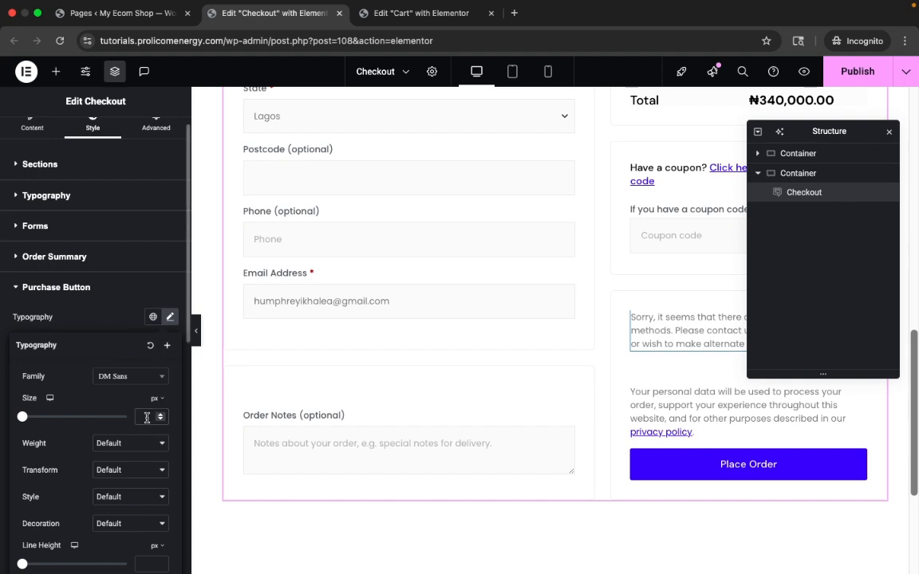
pyautogui.write('16')
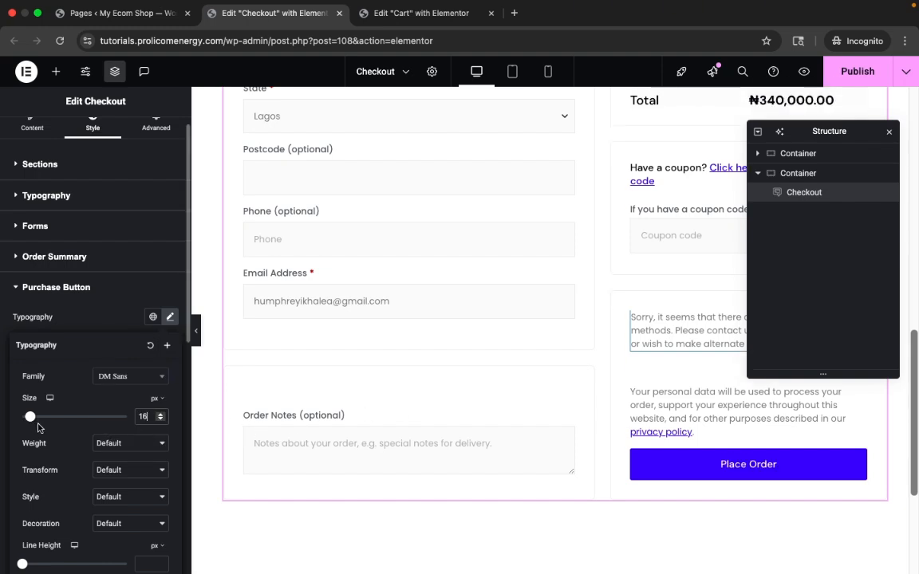
pyautogui.click(135, 447)
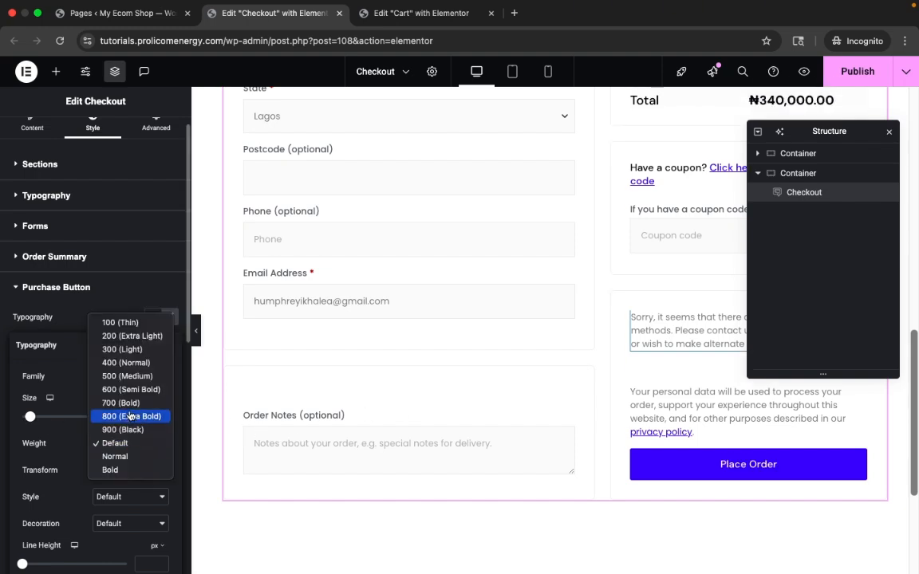
pyautogui.click(130, 378)
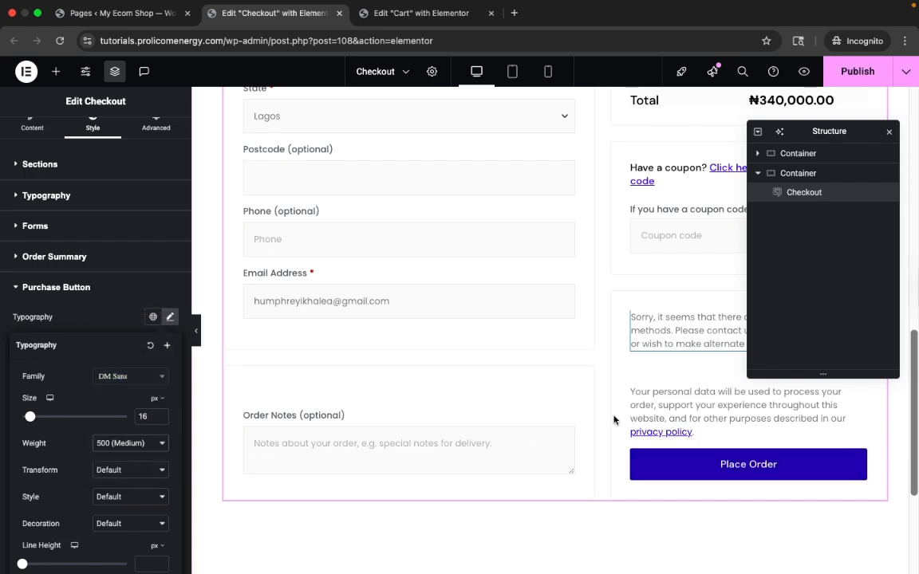
# Step: Change the Purchase Button's font weight to 600 (Semi Bold)
pyautogui.scroll(-4, 439, 403)
pyautogui.scroll(3, 439, 403)
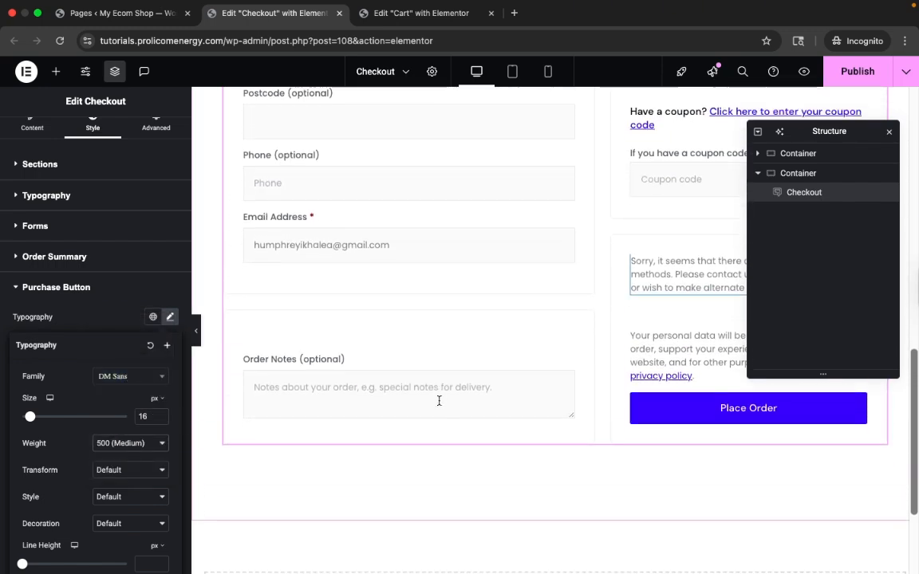
pyautogui.scroll(-1, 439, 401)
pyautogui.click(126, 444)
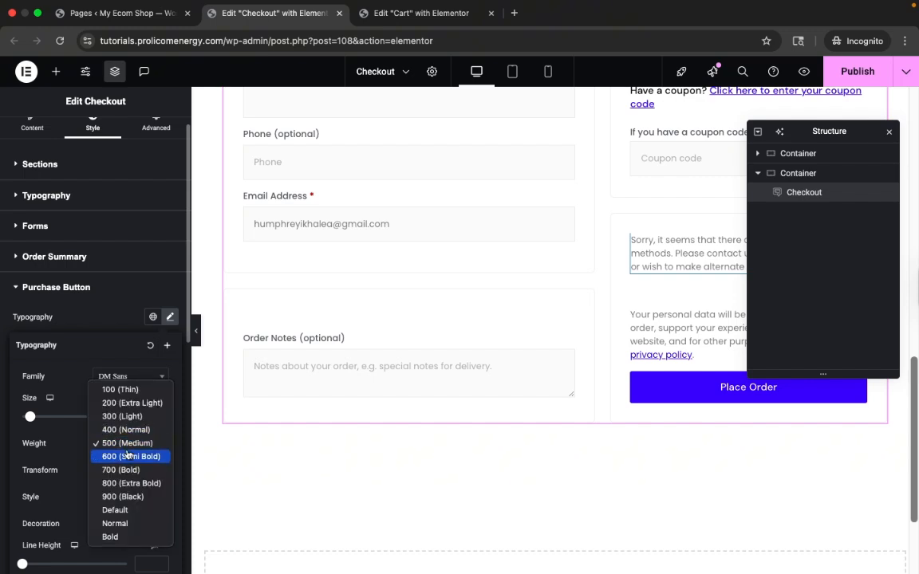
pyautogui.click(128, 456)
pyautogui.scroll(2, 486, 441)
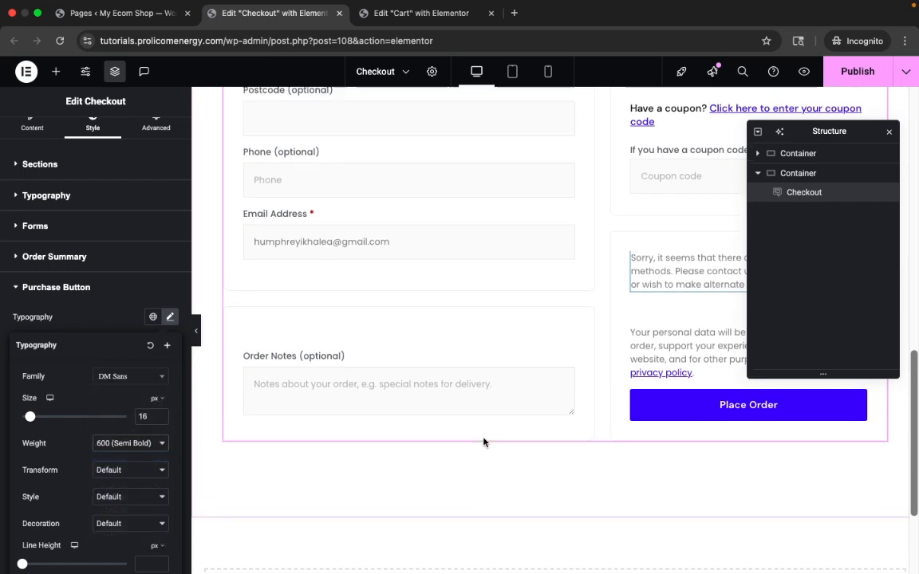
pyautogui.scroll(-5, 554, 459)
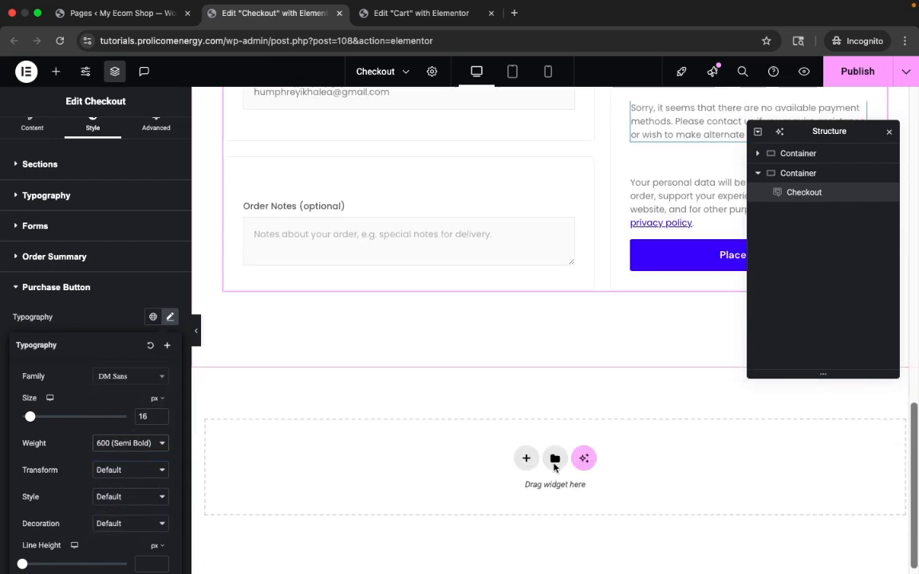
pyautogui.click(168, 317)
pyautogui.scroll(10, 452, 315)
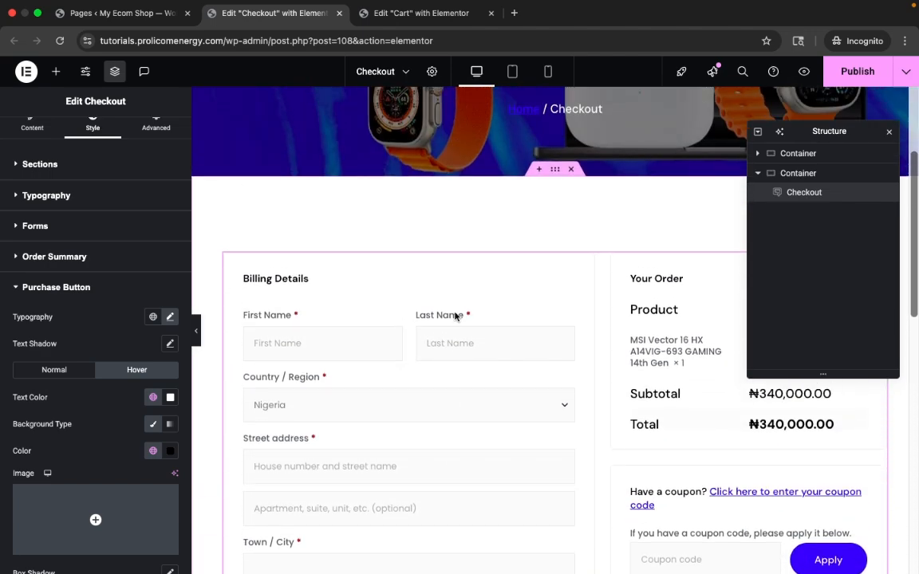
pyautogui.scroll(-3, 465, 369)
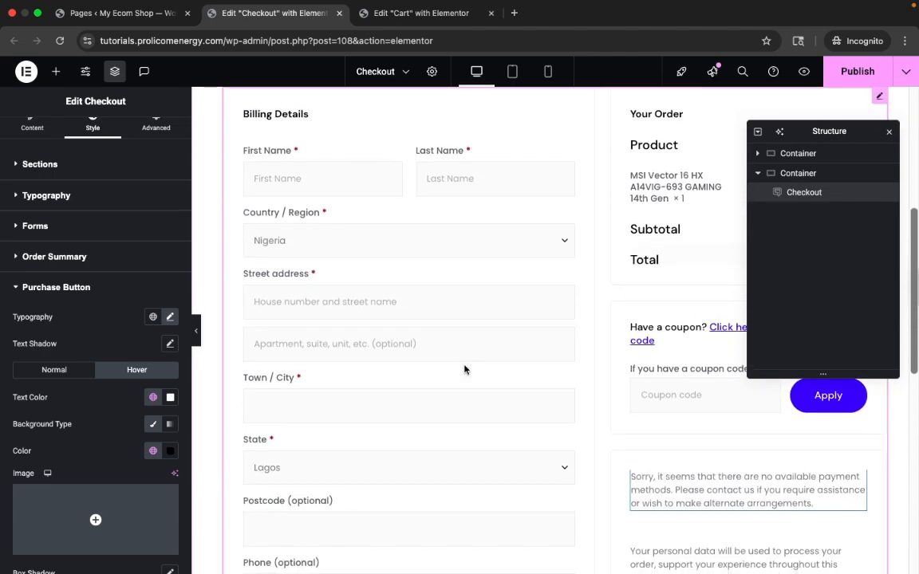
pyautogui.scroll(3, 465, 369)
pyautogui.scroll(-6, 466, 370)
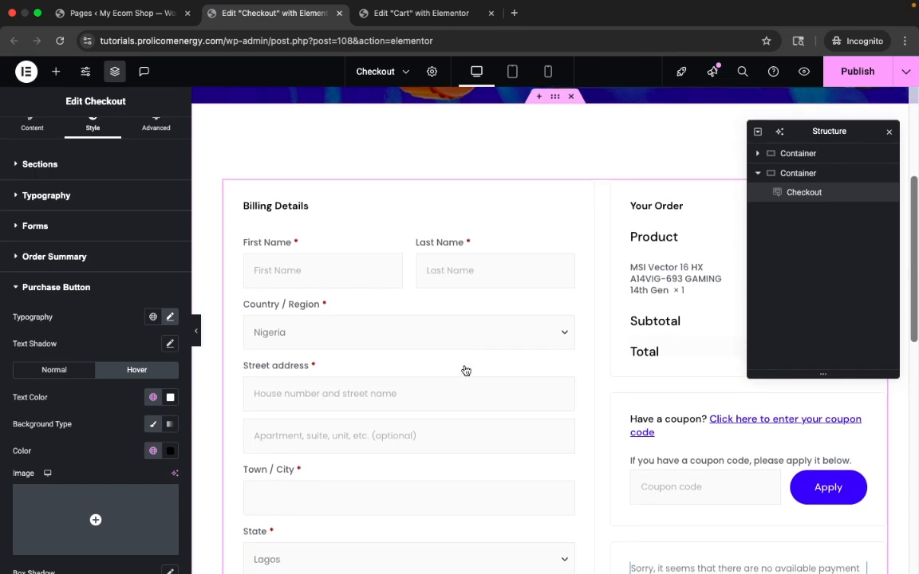
# Step: Review the styled checkout page from the banner to the order button, including the Place Order button's hover state
pyautogui.scroll(-6, 464, 374)
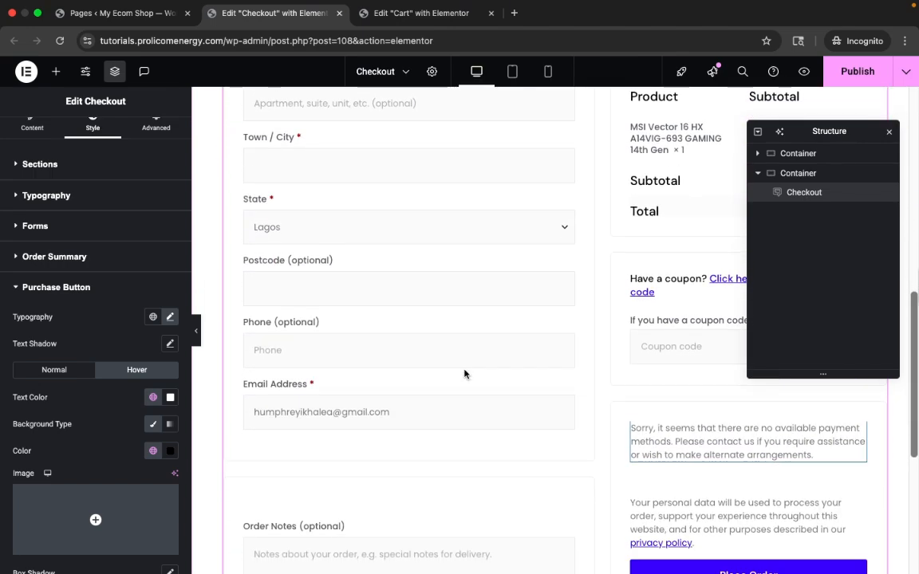
pyautogui.scroll(12, 464, 370)
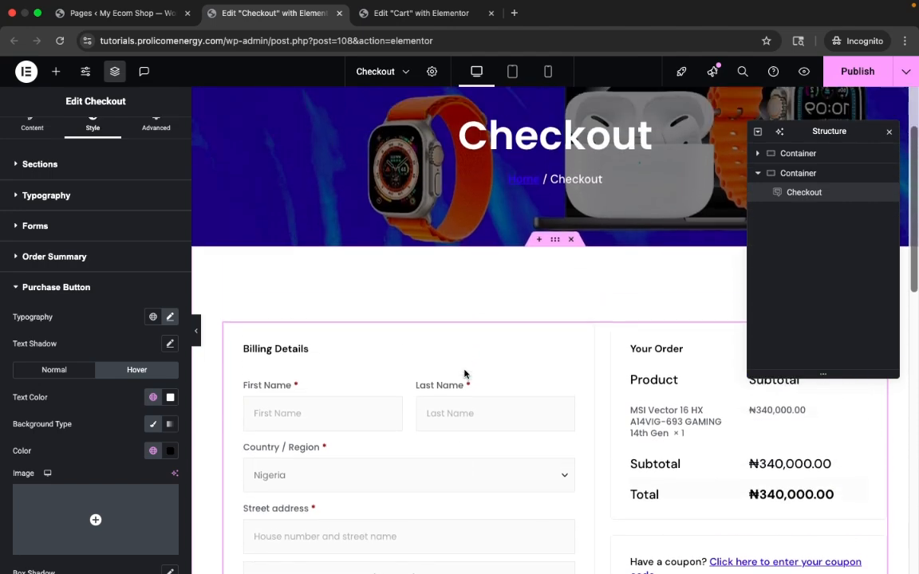
pyautogui.scroll(-4, 355, 390)
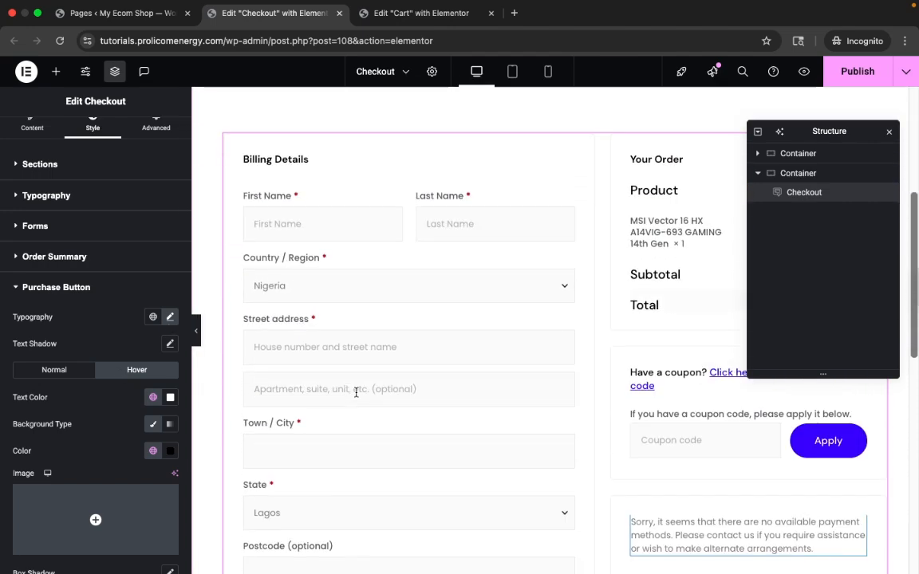
pyautogui.scroll(-1, 390, 408)
pyautogui.scroll(4, 788, 422)
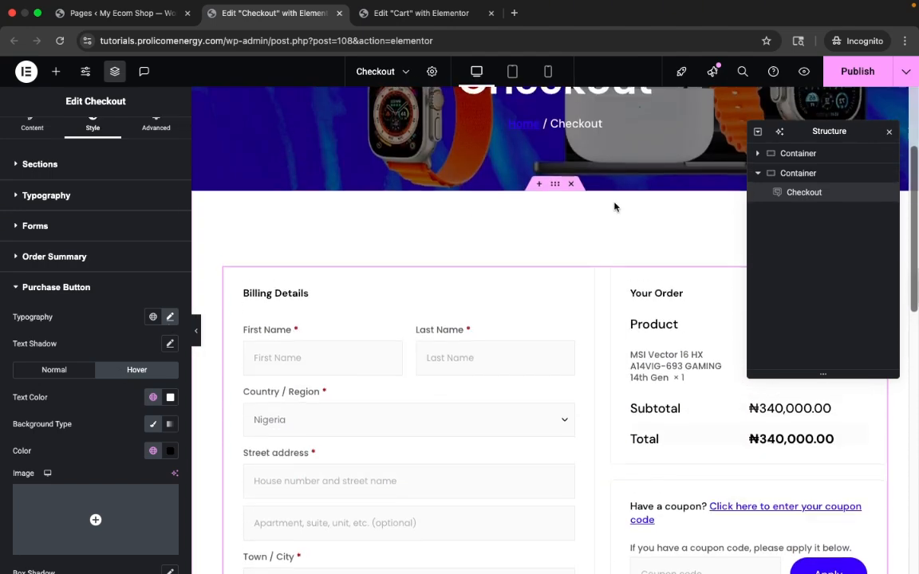
pyautogui.scroll(-2, 701, 423)
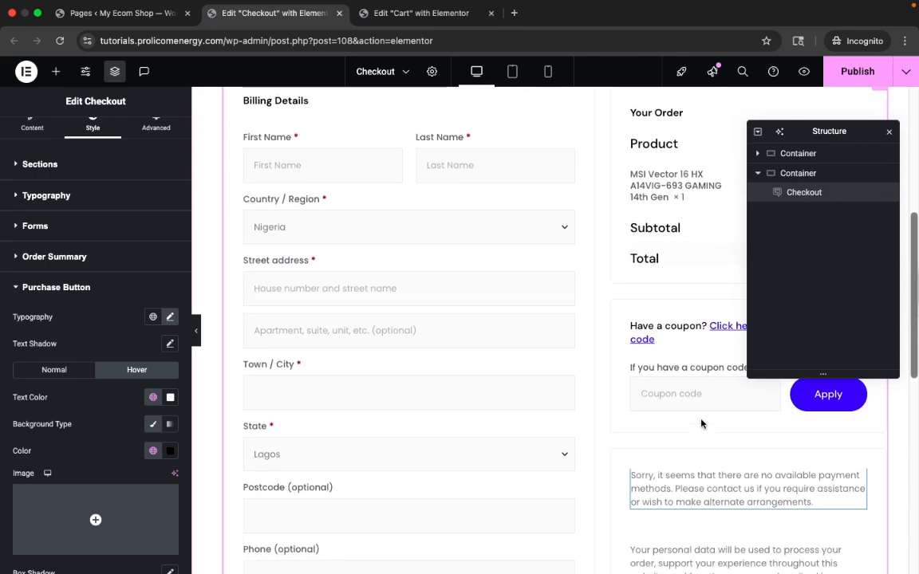
pyautogui.scroll(-8, 752, 504)
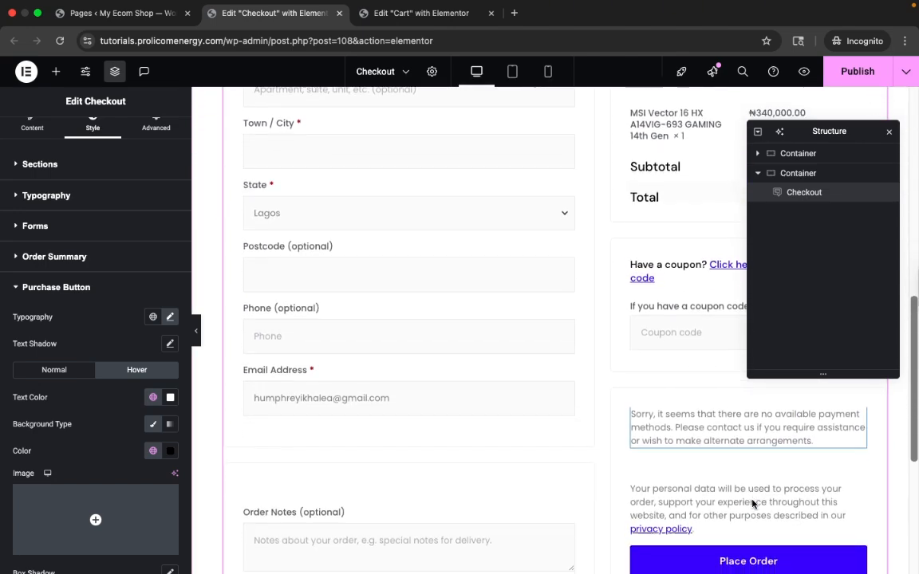
pyautogui.scroll(-1, 751, 504)
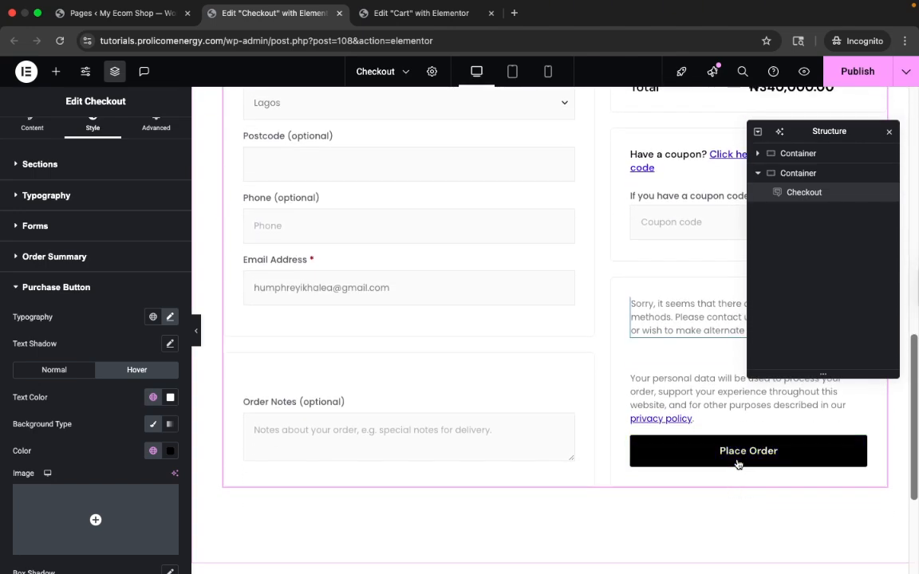
pyautogui.scroll(2, 737, 466)
pyautogui.scroll(15, 611, 439)
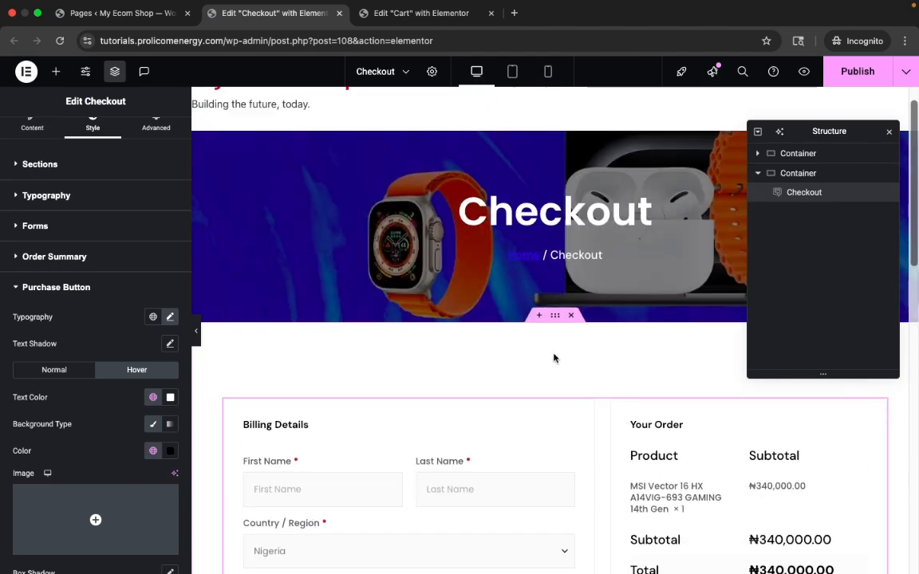
pyautogui.scroll(-3, 602, 510)
pyautogui.scroll(-6, 601, 519)
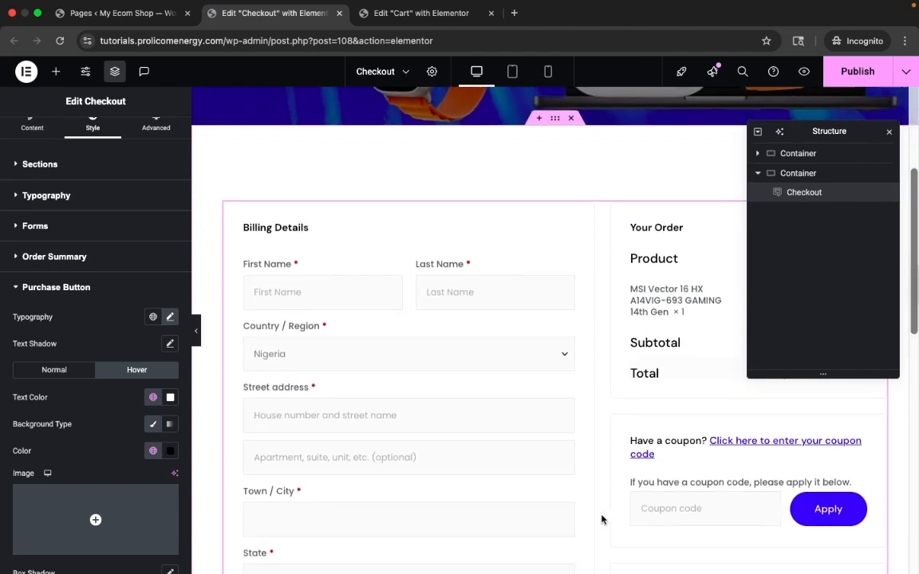
pyautogui.scroll(2, 601, 519)
pyautogui.scroll(5, 601, 519)
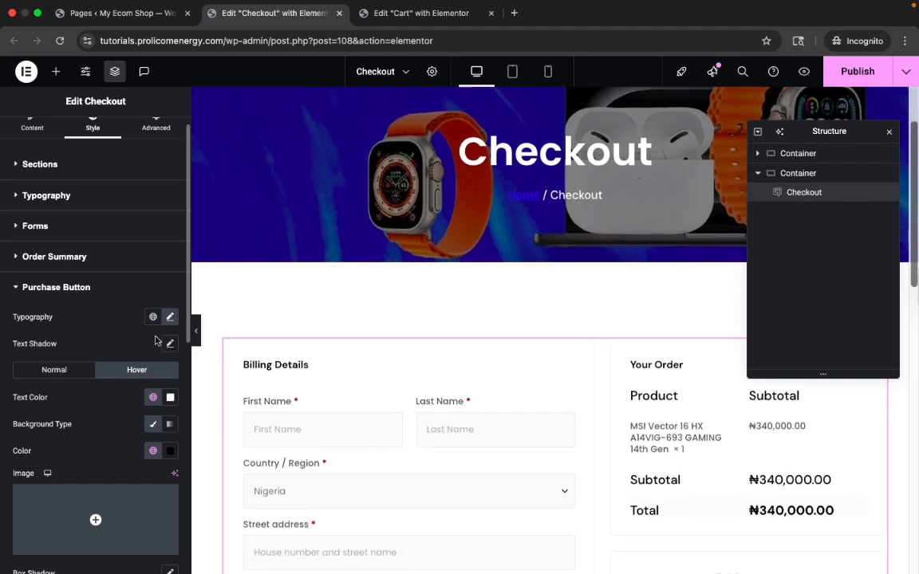
# Step: Give the customized Additional Information section a fully transparent background color (#02010100)
pyautogui.scroll(-7, 124, 372)
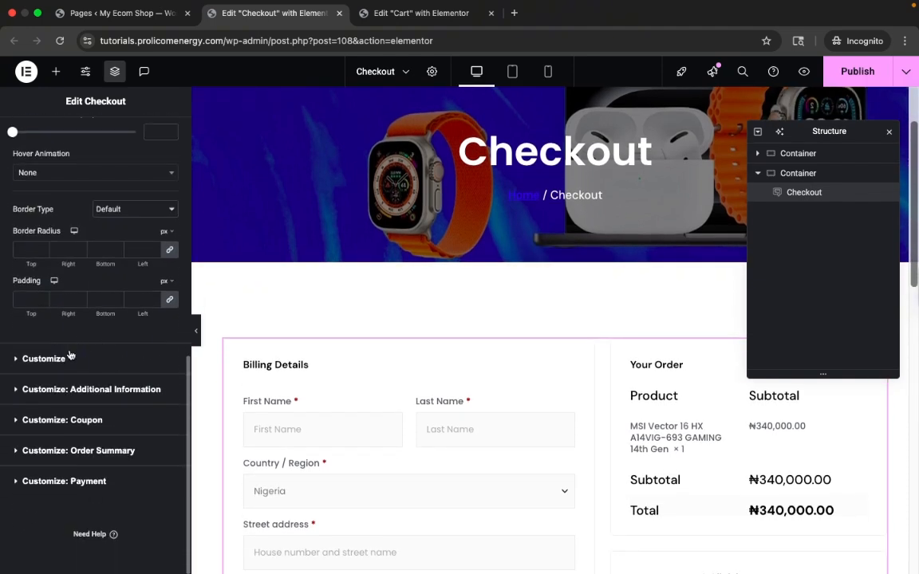
pyautogui.scroll(-4, 438, 441)
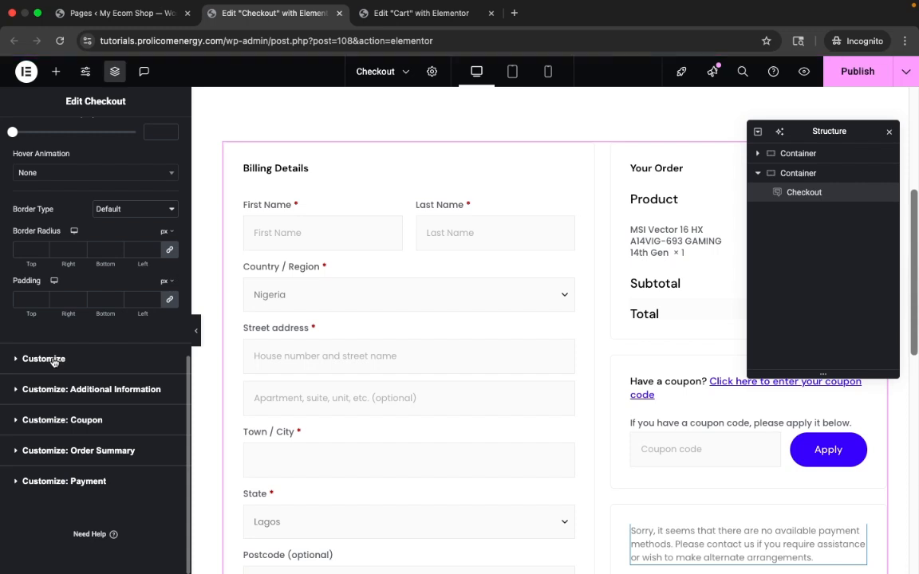
pyautogui.click(53, 361)
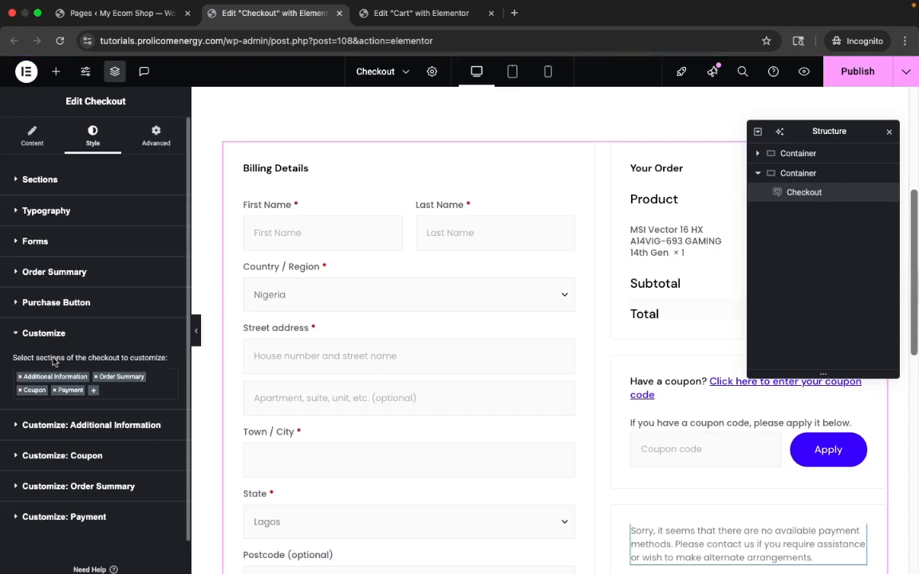
pyautogui.click(70, 427)
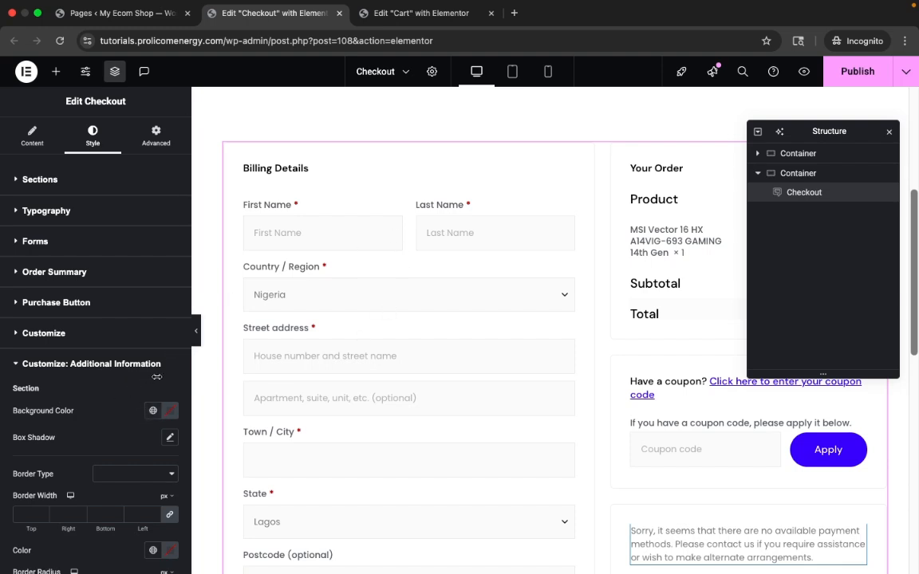
pyautogui.scroll(-5, 488, 434)
pyautogui.scroll(-2, 486, 434)
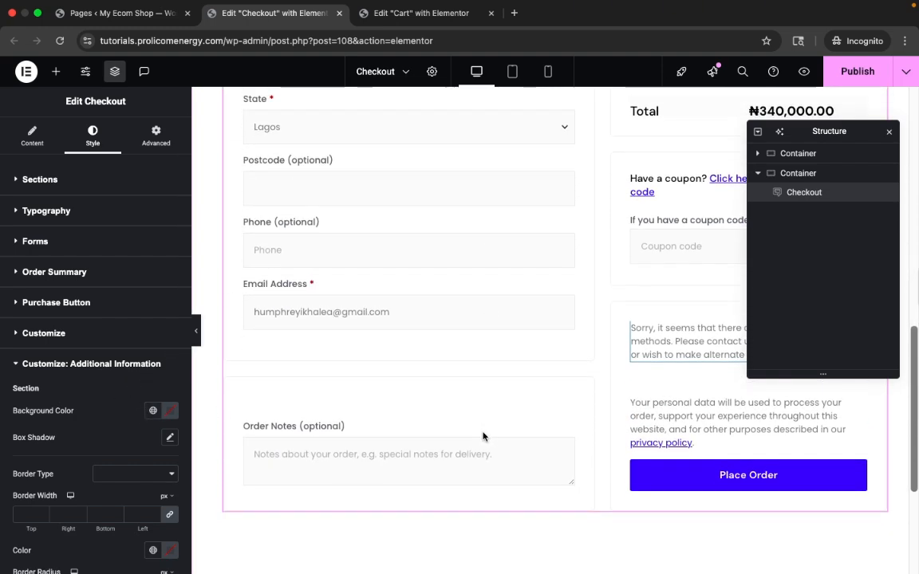
pyautogui.click(153, 415)
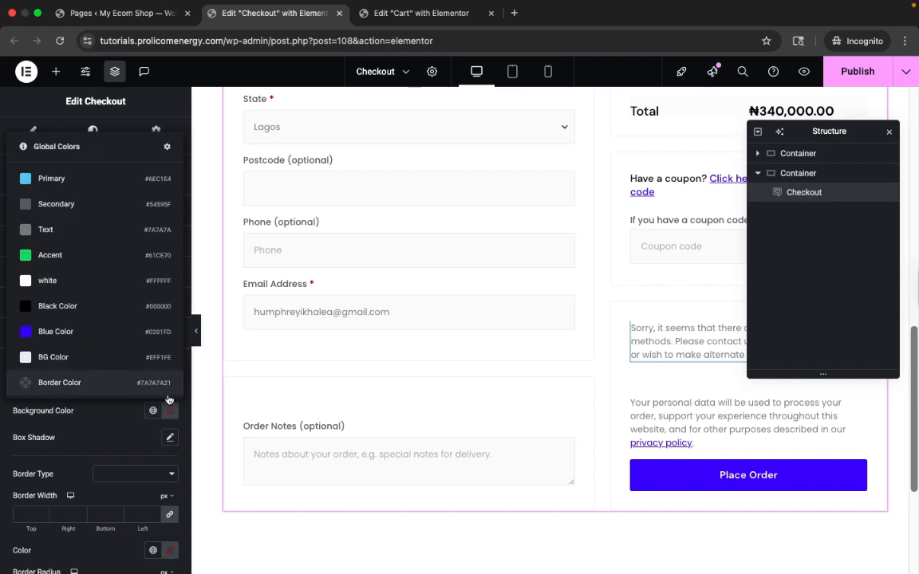
pyautogui.click(170, 410)
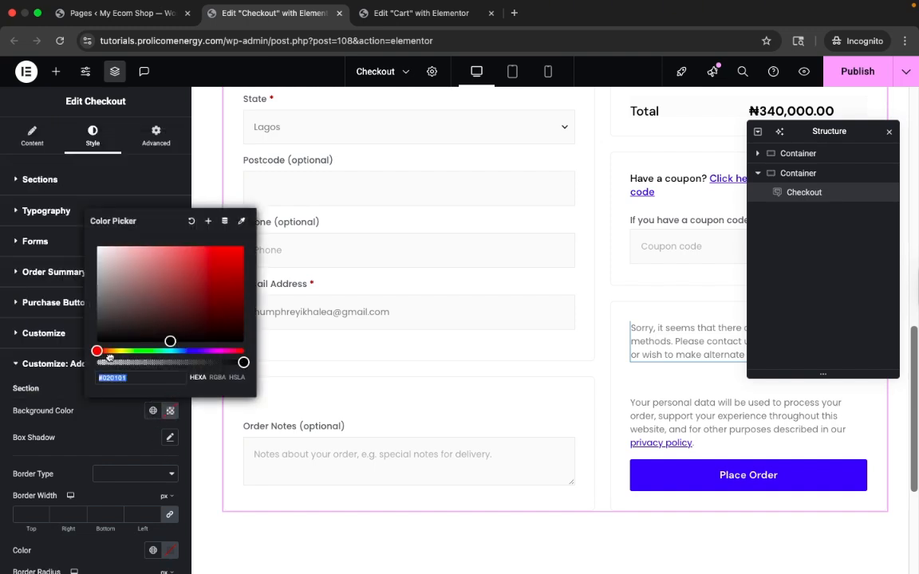
pyautogui.moveTo(243, 363); pyautogui.dragTo(82, 358)
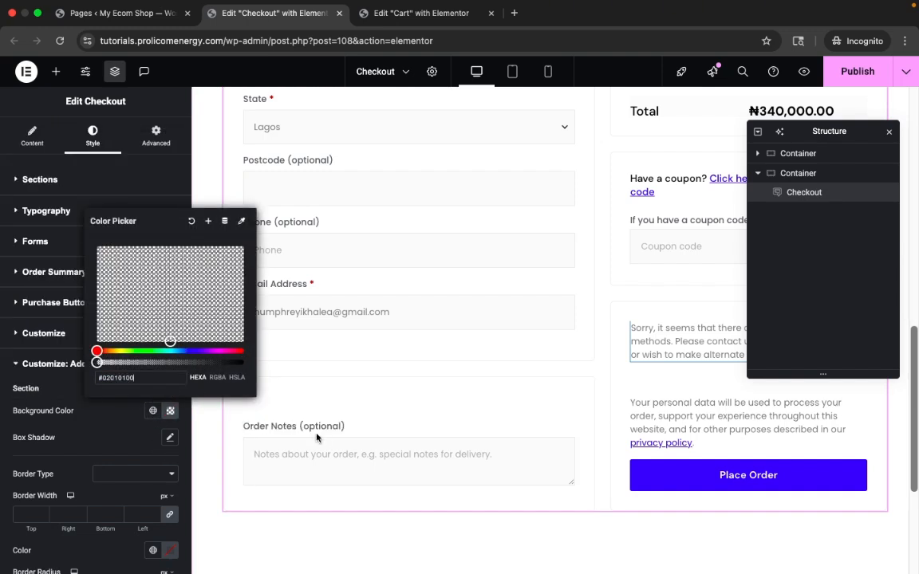
pyautogui.click(120, 403)
# Step: Set the Additional Information section's title color to the global Black Color
pyautogui.scroll(-2, 121, 405)
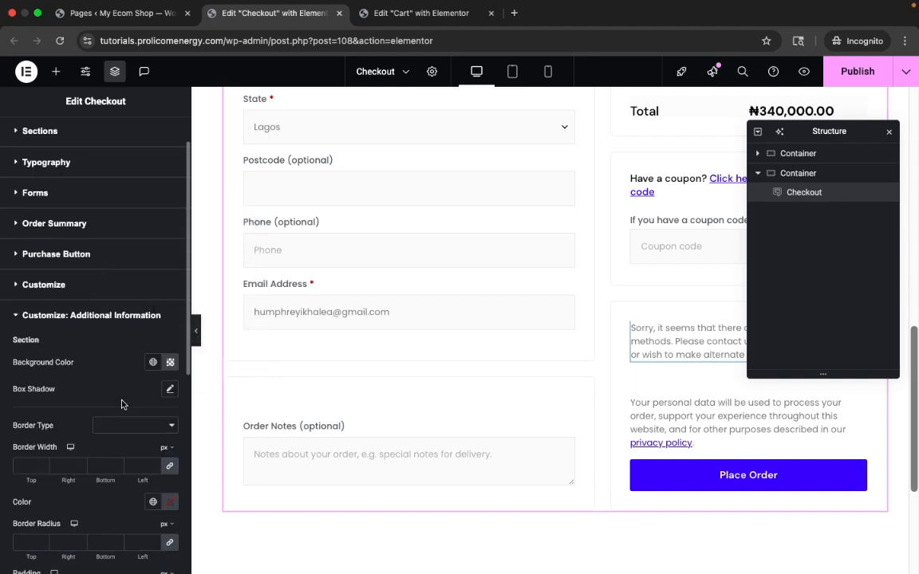
pyautogui.scroll(-3, 121, 405)
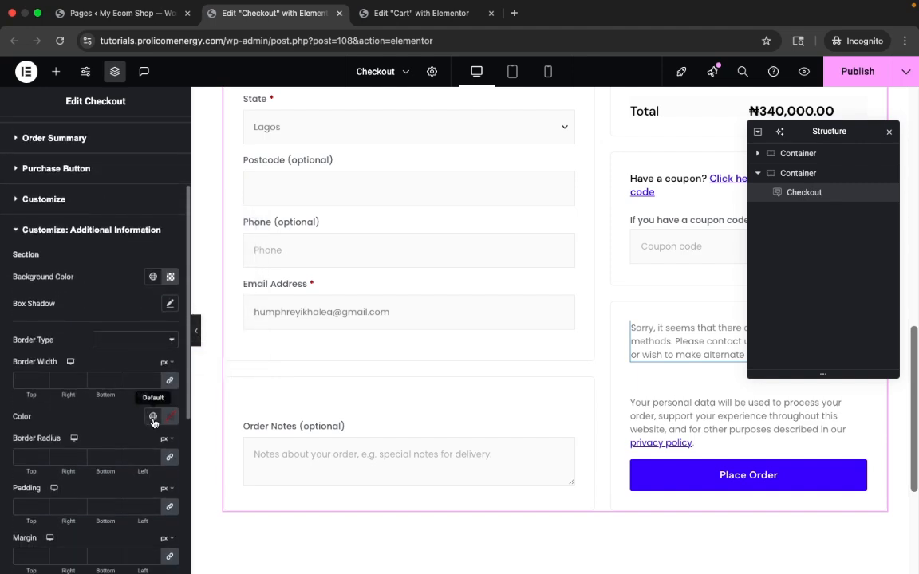
pyautogui.scroll(-1, 154, 420)
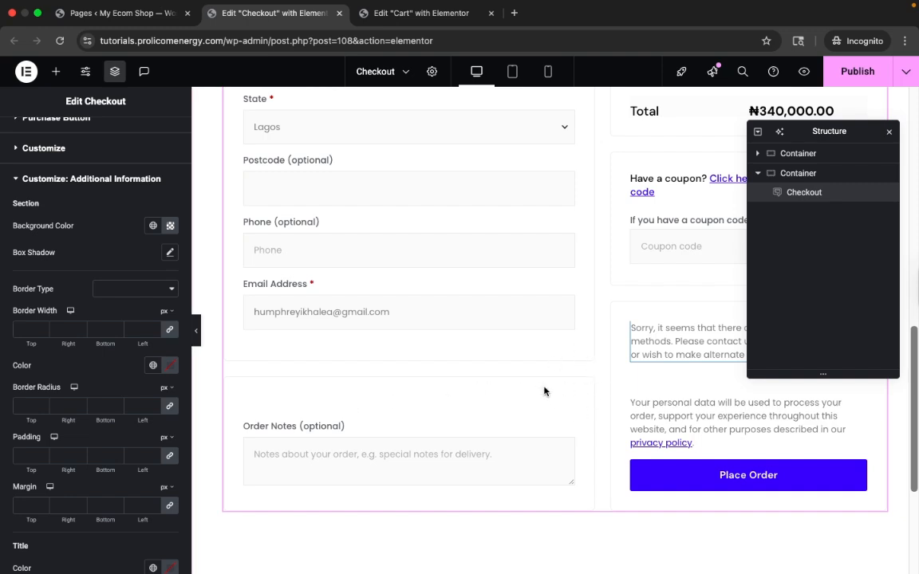
pyautogui.scroll(-2, 62, 413)
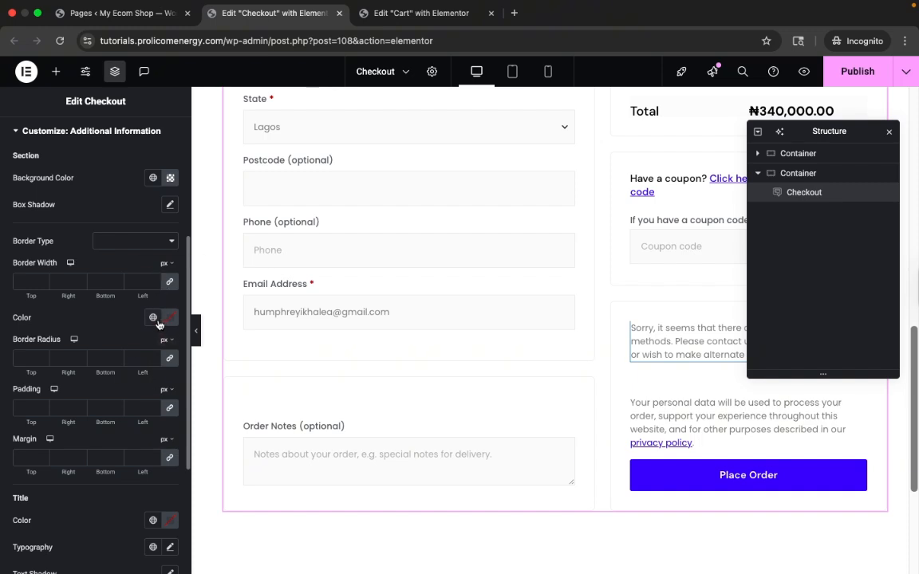
pyautogui.scroll(-4, 97, 466)
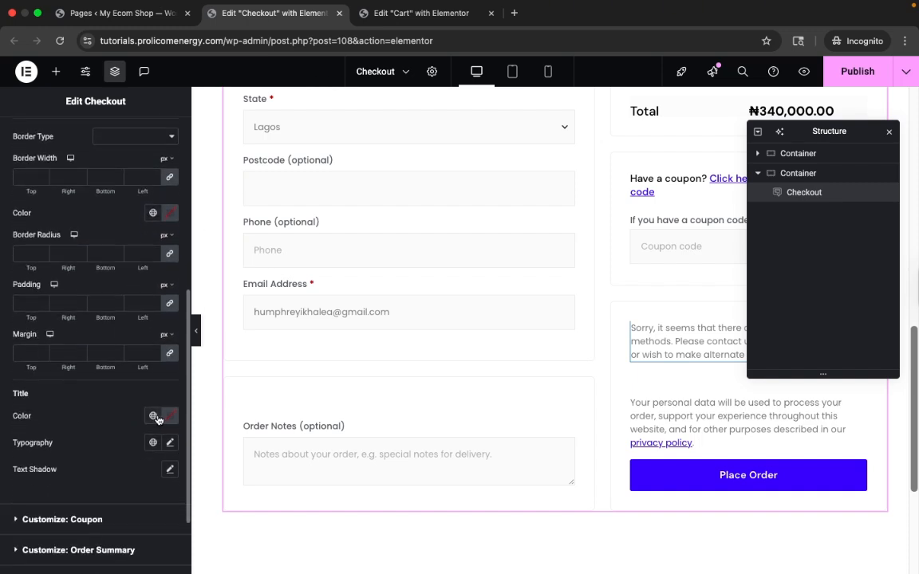
pyautogui.click(153, 421)
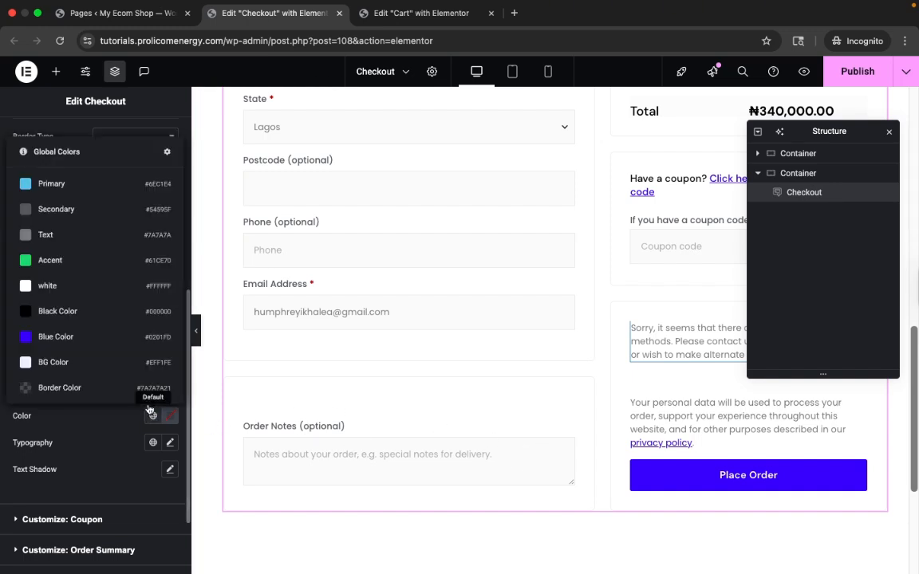
pyautogui.click(91, 308)
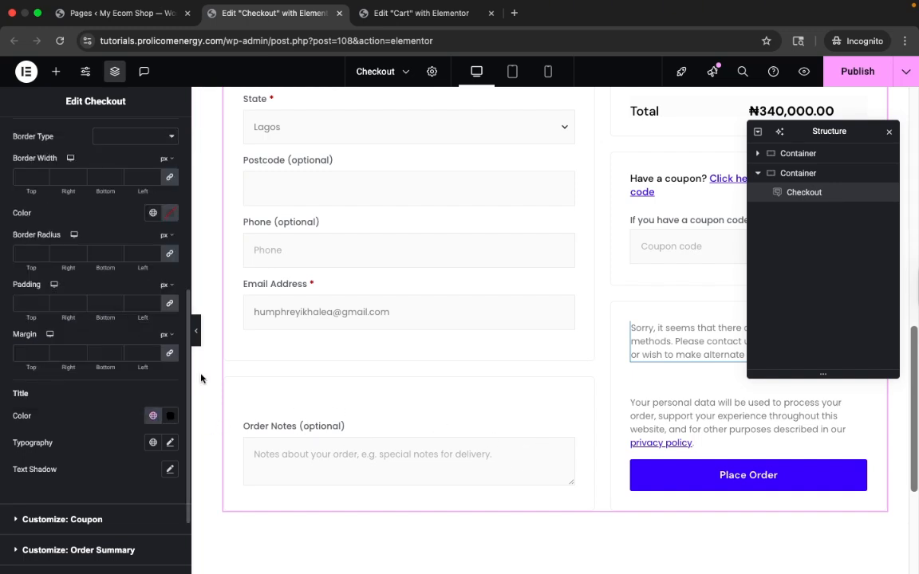
# Step: Set the Additional Information title typography to DM Sans at 16 px
pyautogui.click(169, 444)
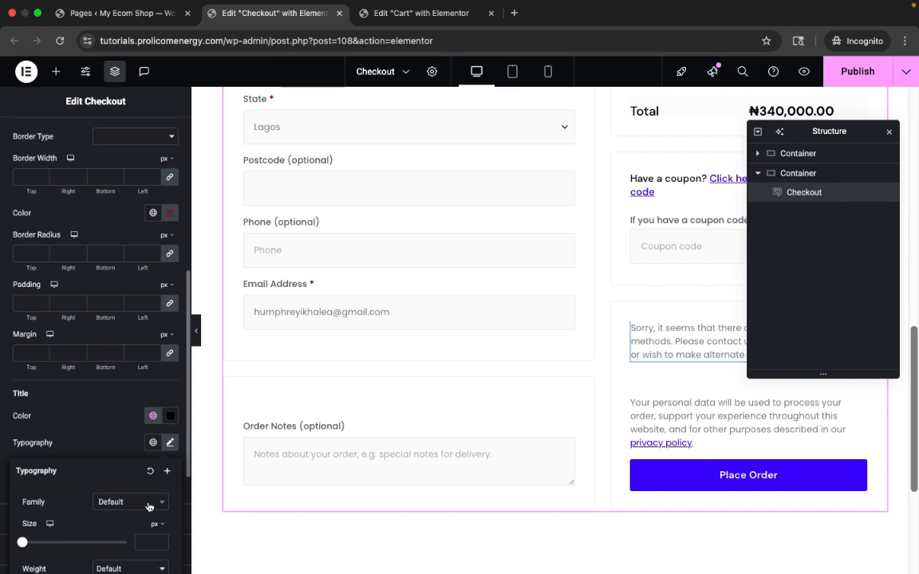
pyautogui.click(154, 503)
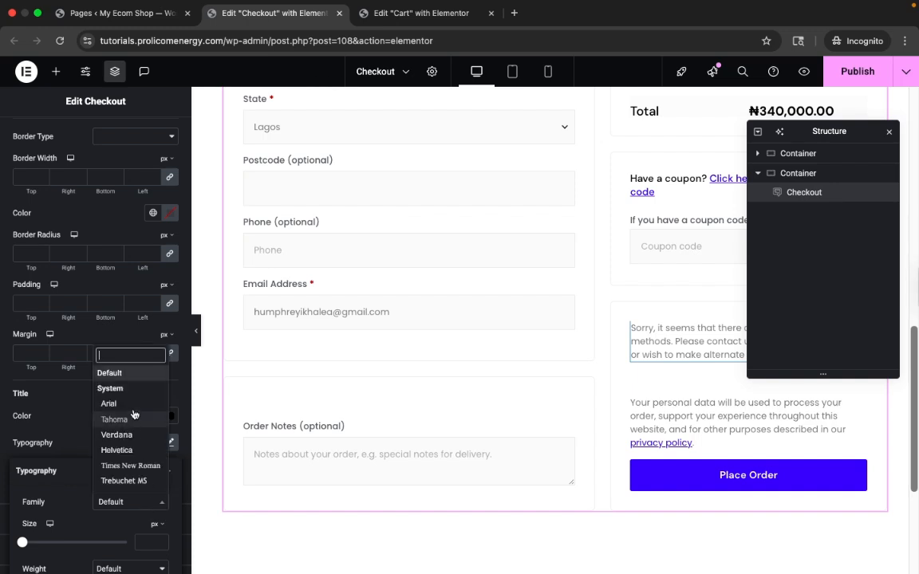
pyautogui.write('dm')
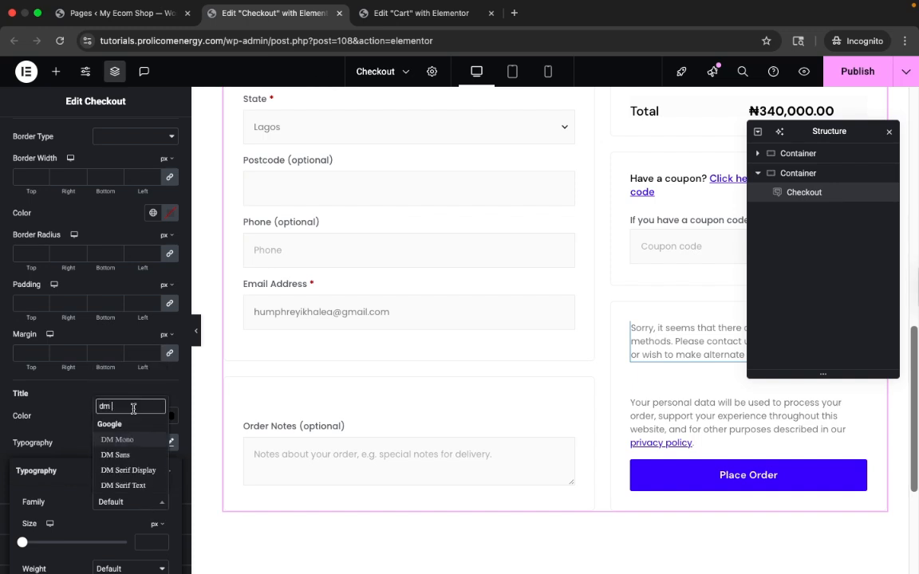
pyautogui.click(118, 454)
pyautogui.click(148, 543)
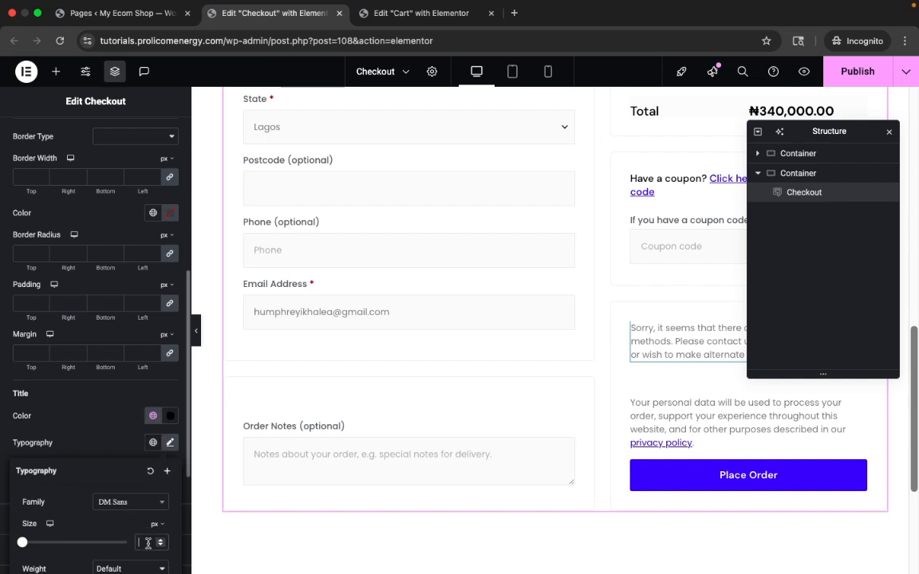
pyautogui.write('16')
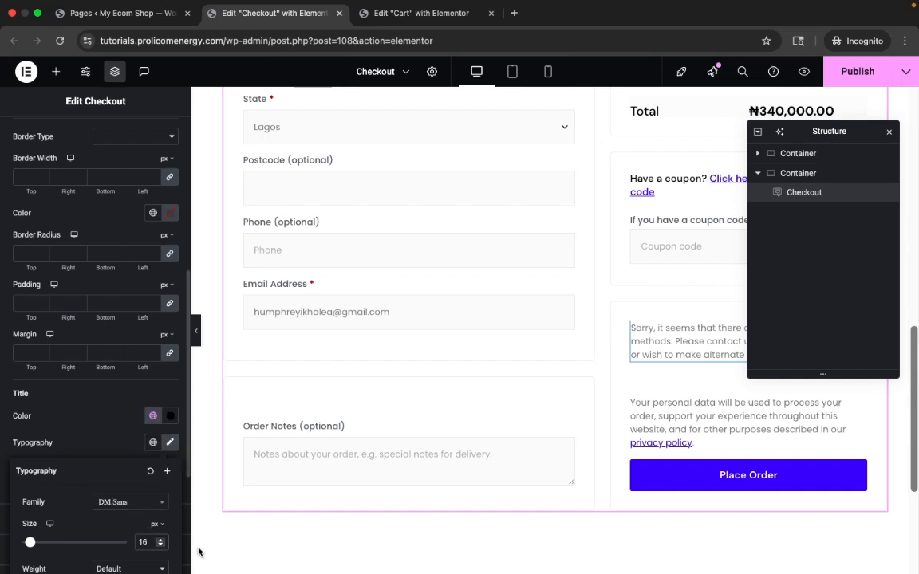
pyautogui.scroll(-1, 137, 533)
pyautogui.scroll(-1, 137, 534)
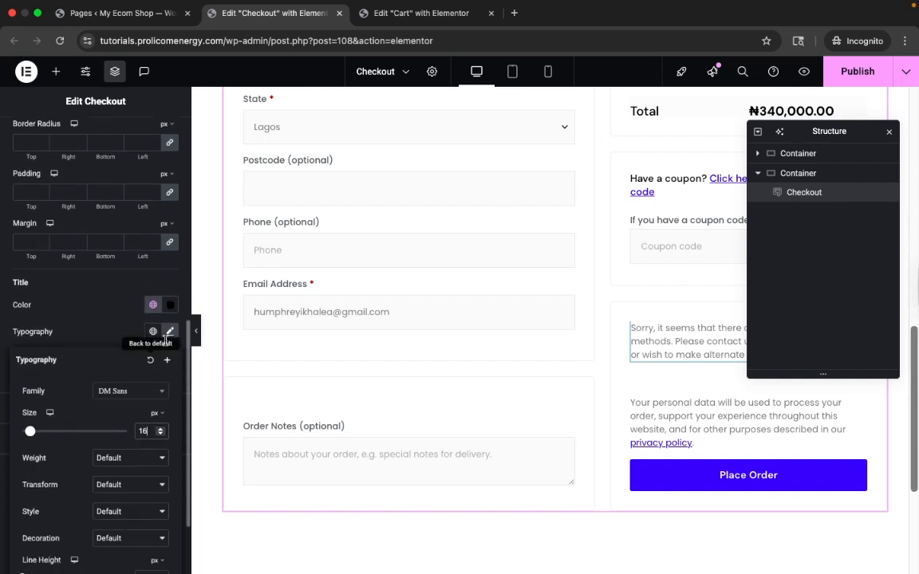
pyautogui.click(95, 341)
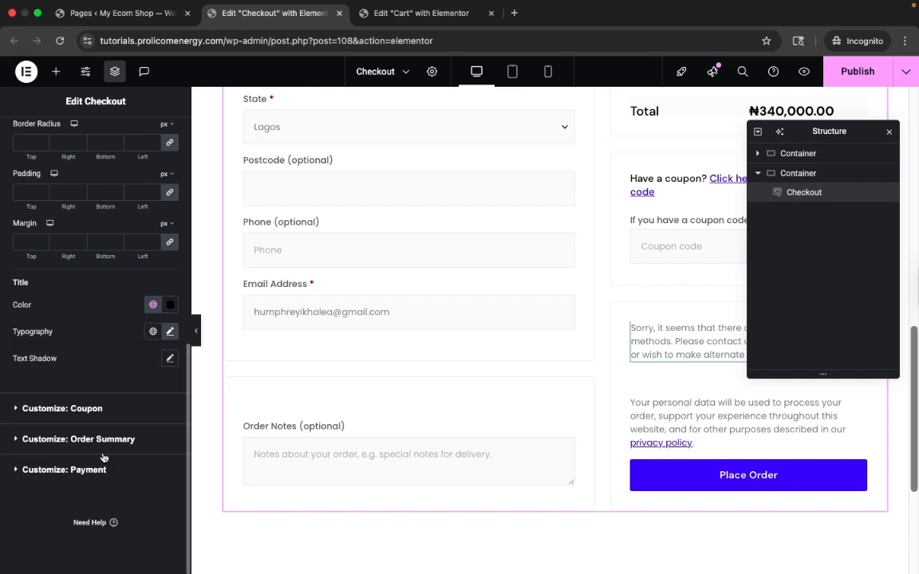
# Step: Make the customized Coupon section's background color fully transparent (#02010100)
pyautogui.click(74, 409)
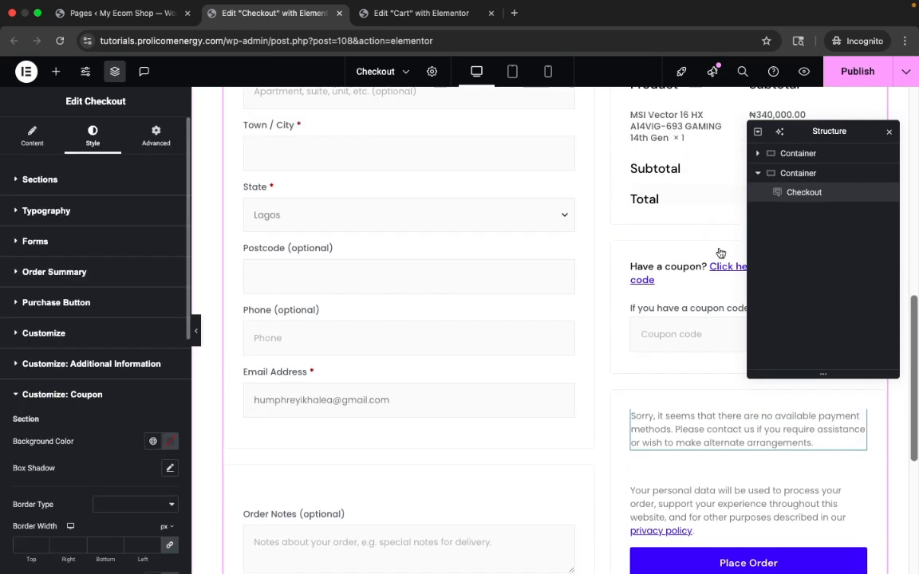
pyautogui.click(169, 441)
pyautogui.moveTo(242, 394); pyautogui.dragTo(73, 393)
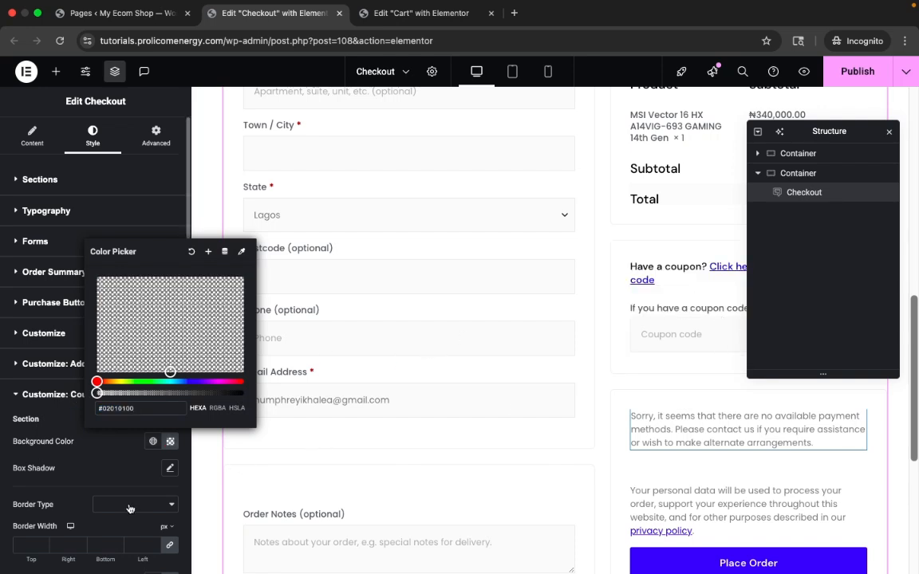
pyautogui.click(100, 468)
pyautogui.scroll(-3, 35, 450)
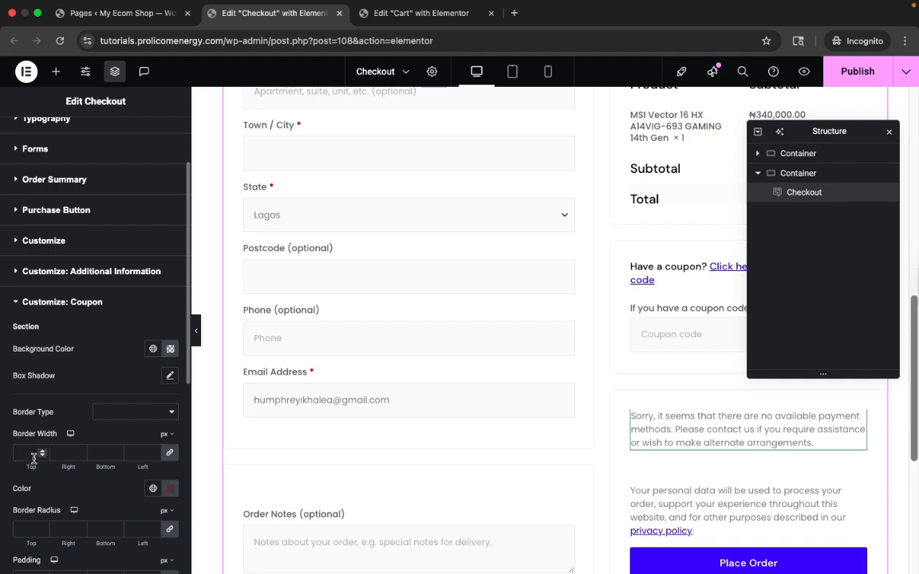
# Step: Set the customized Coupon section's padding to 30 px on all sides
pyautogui.scroll(-3, 138, 413)
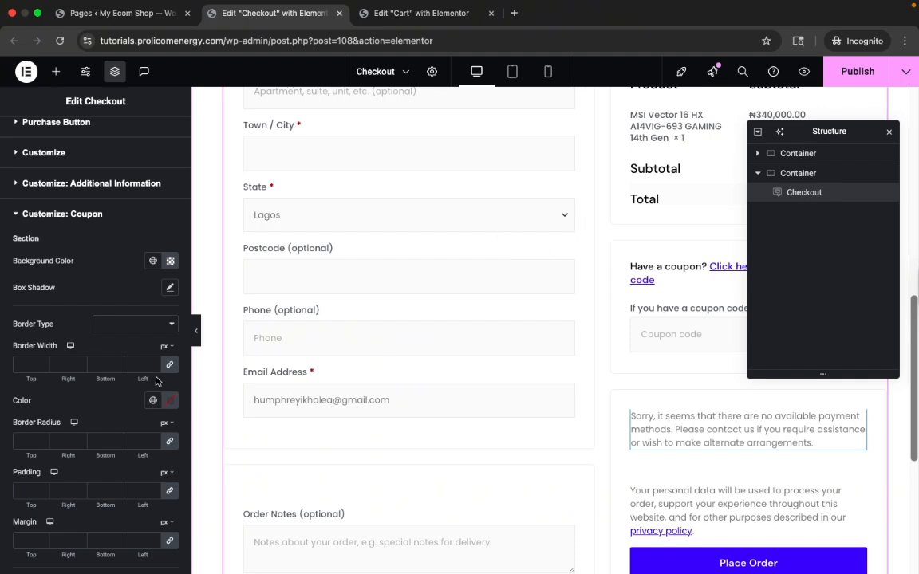
pyautogui.click(27, 439)
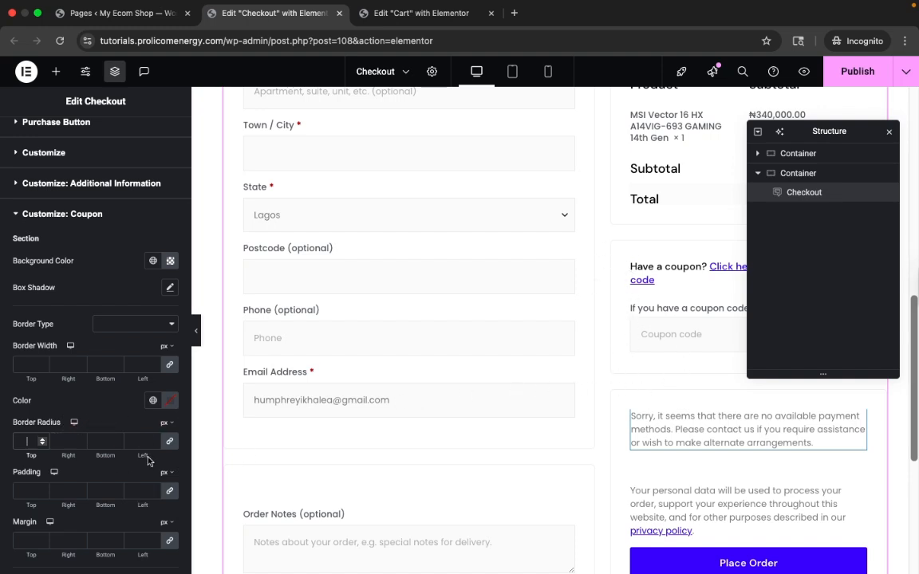
pyautogui.scroll(-2, 87, 359)
pyautogui.click(26, 418)
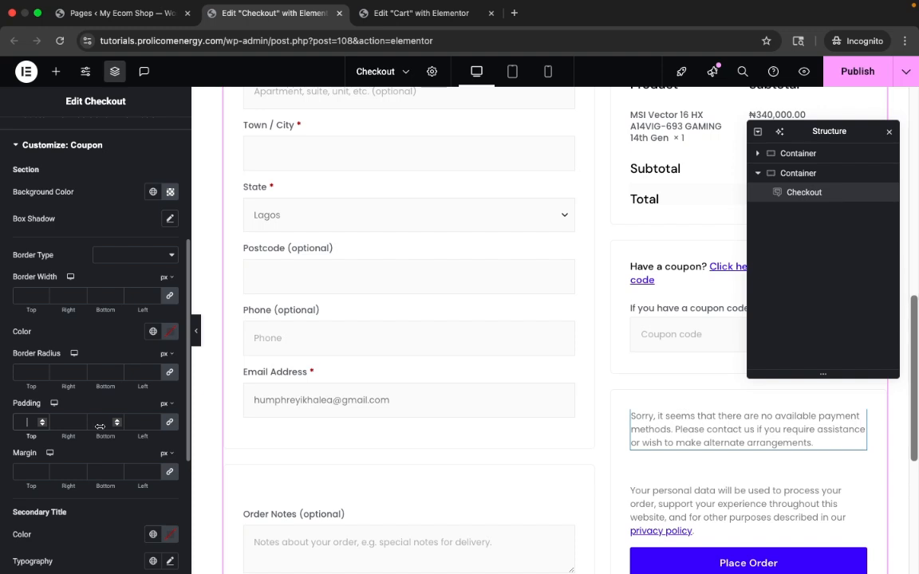
pyautogui.write('30')
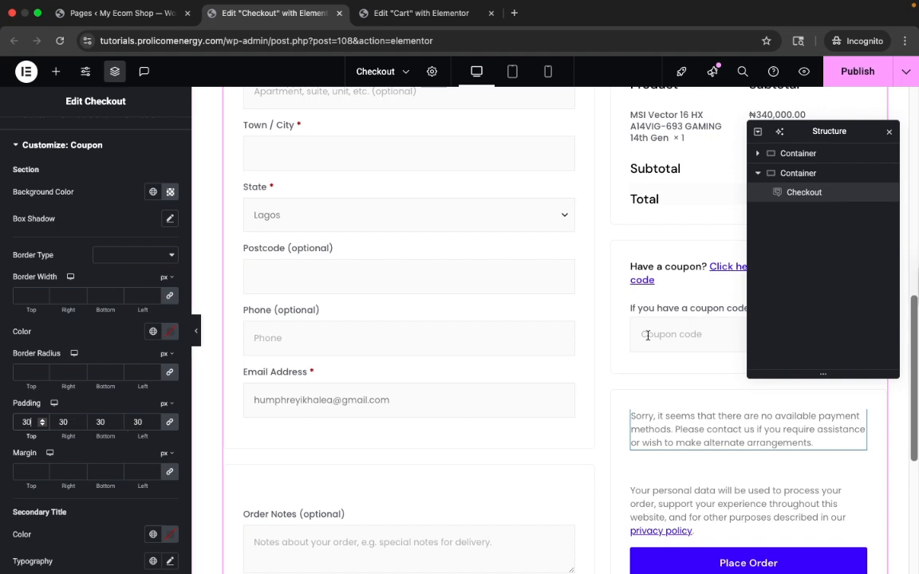
pyautogui.scroll(-3, 449, 469)
pyautogui.scroll(5, 450, 442)
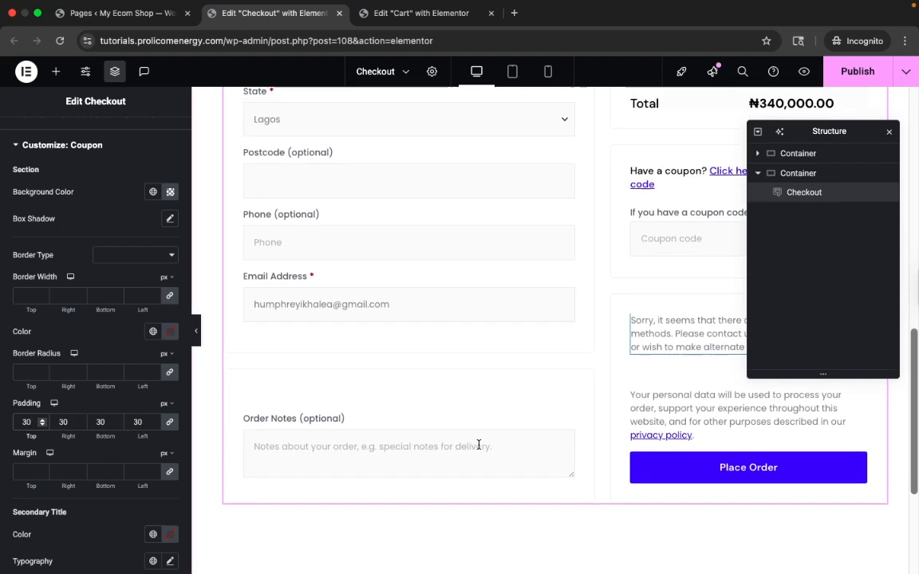
pyautogui.scroll(-1, 478, 445)
pyautogui.scroll(-2, 484, 444)
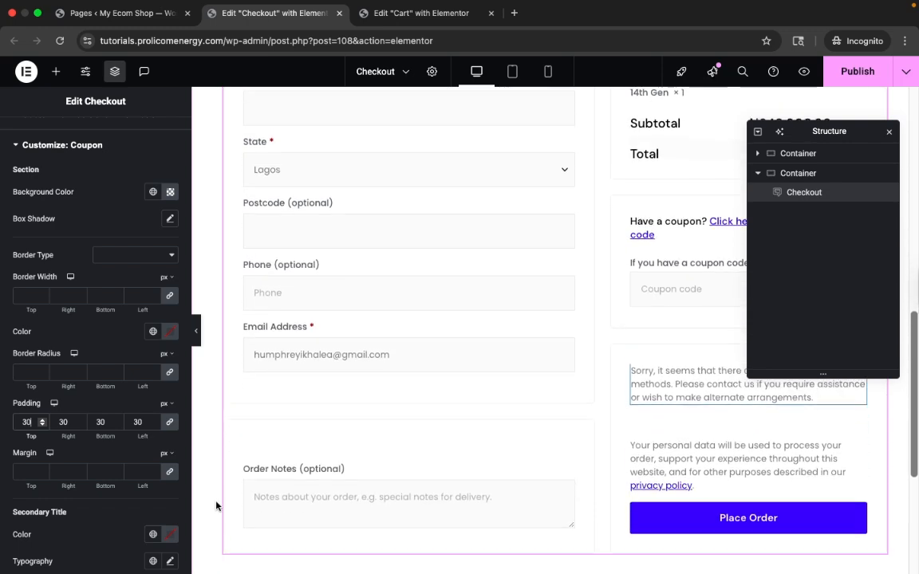
# Step: Set the customized Order Summary section's padding to 30 px on all sides
pyautogui.scroll(-5, 132, 479)
pyautogui.scroll(-2, 131, 485)
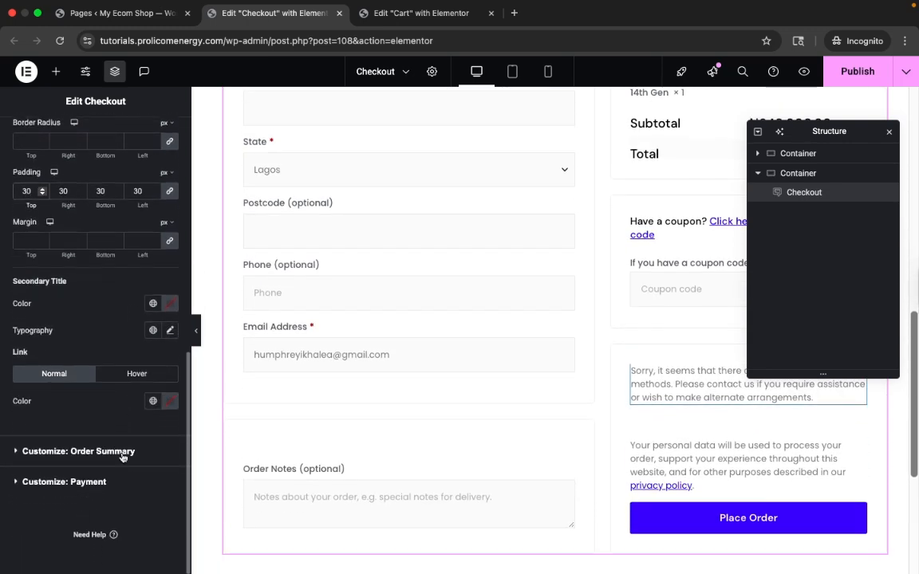
pyautogui.click(176, 451)
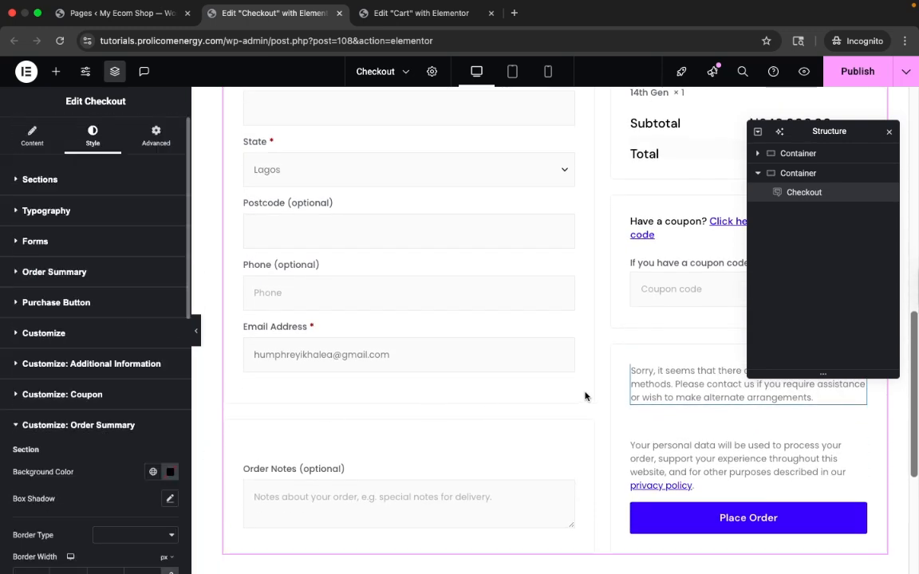
pyautogui.scroll(10, 717, 294)
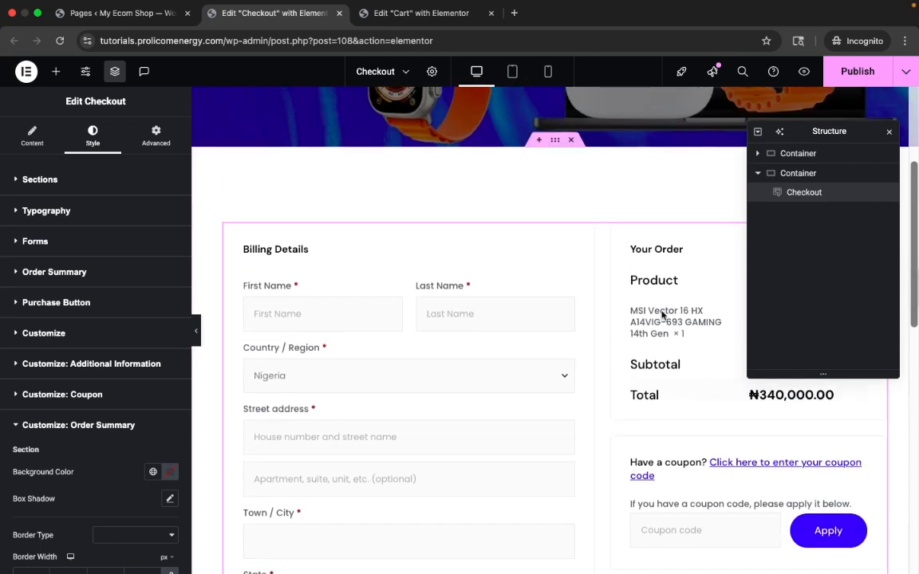
pyautogui.scroll(-5, 78, 536)
pyautogui.scroll(-2, 78, 537)
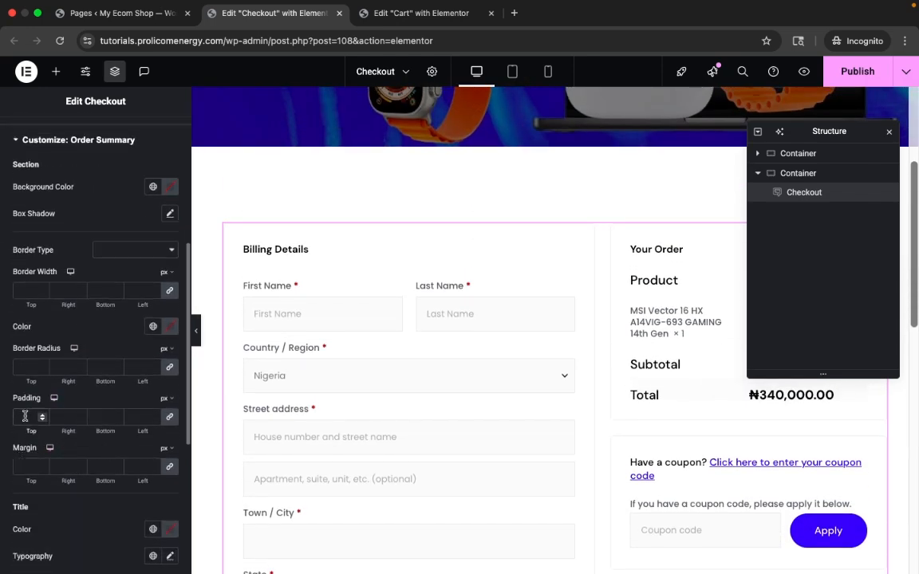
pyautogui.click(27, 416)
pyautogui.write('30')
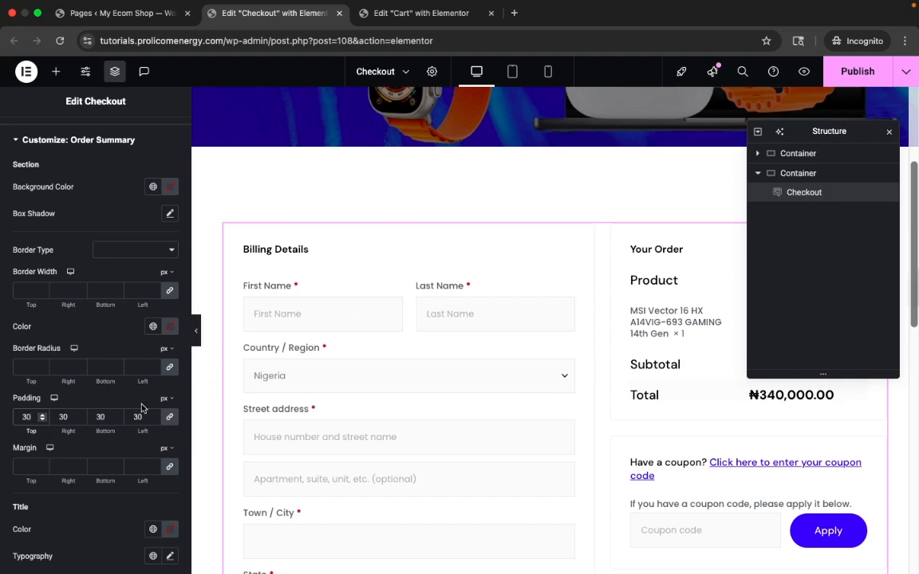
# Step: Make the customized Order Summary section's background color fully transparent (#02010100)
pyautogui.scroll(1, 120, 296)
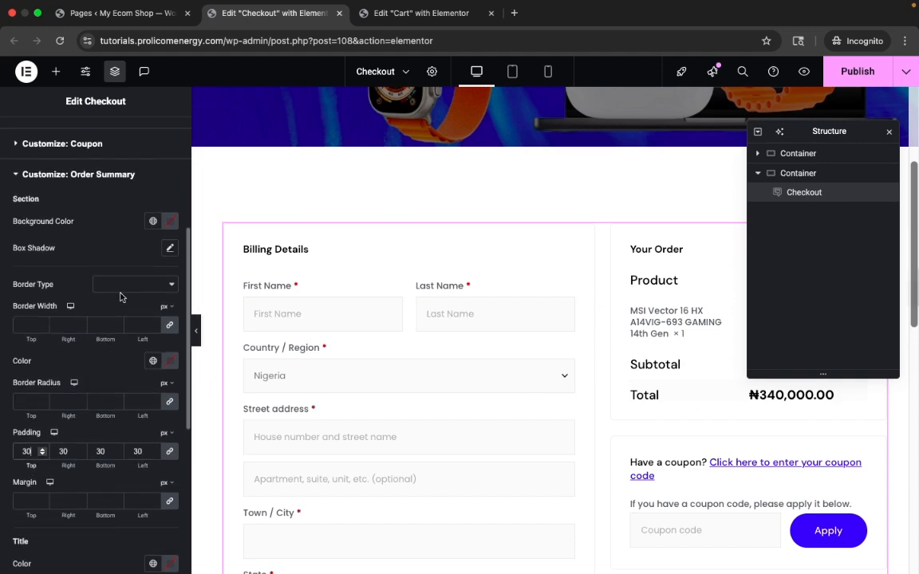
pyautogui.click(170, 220)
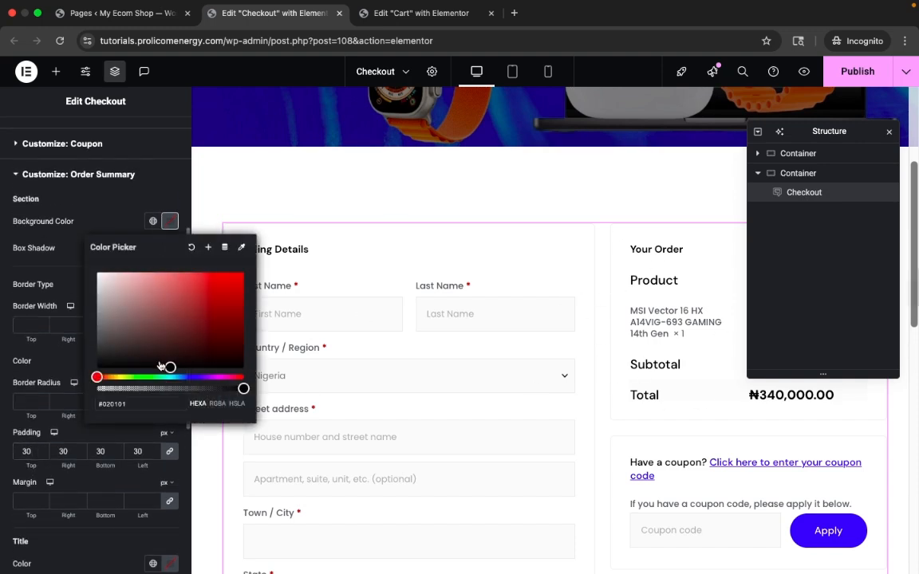
pyautogui.click(93, 389)
pyautogui.click(97, 389)
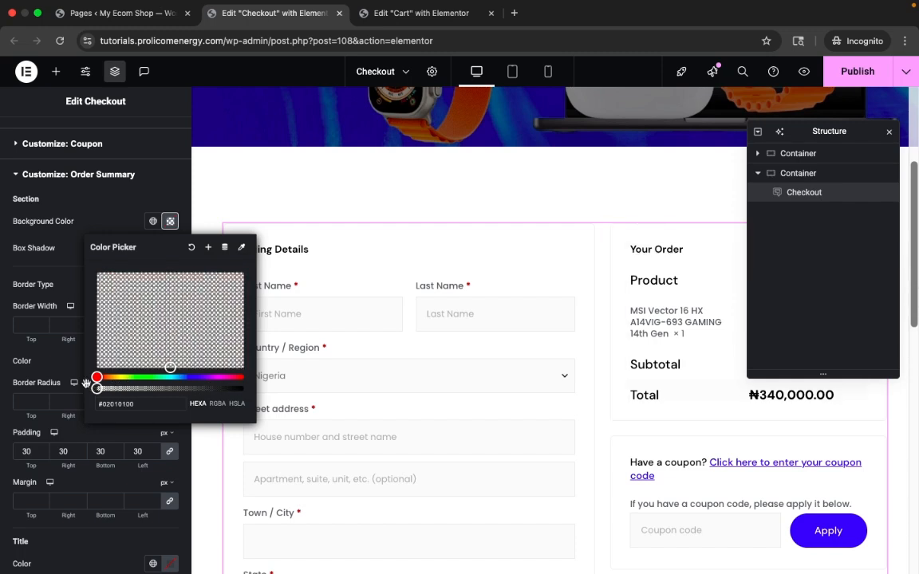
pyautogui.click(114, 193)
# Step: Set the customized Order Summary section's title color to the global Black Color
pyautogui.scroll(-3, 136, 325)
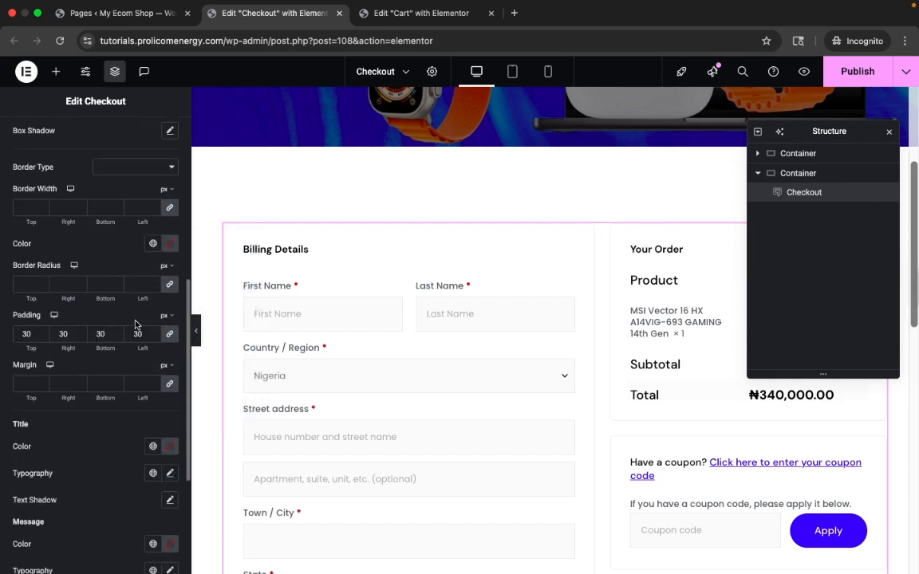
pyautogui.scroll(-3, 136, 325)
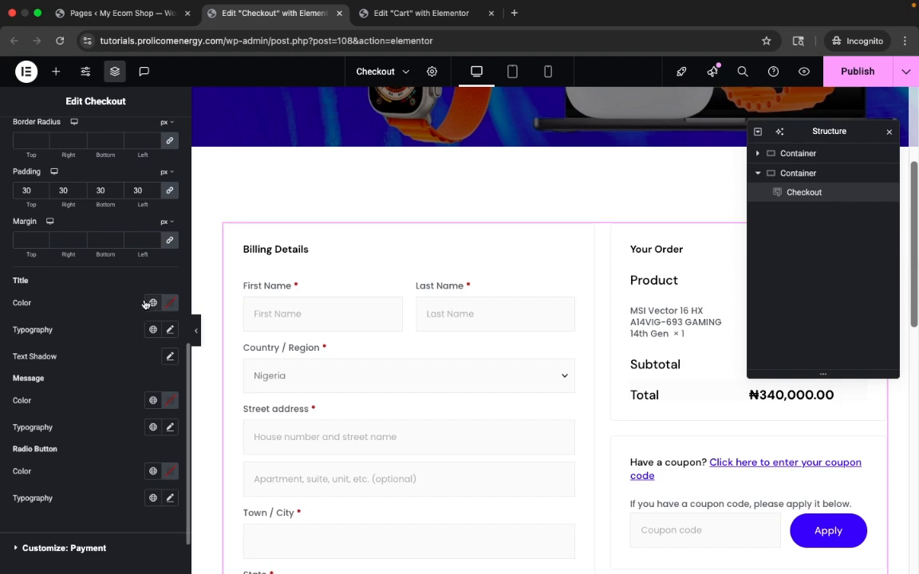
pyautogui.click(152, 303)
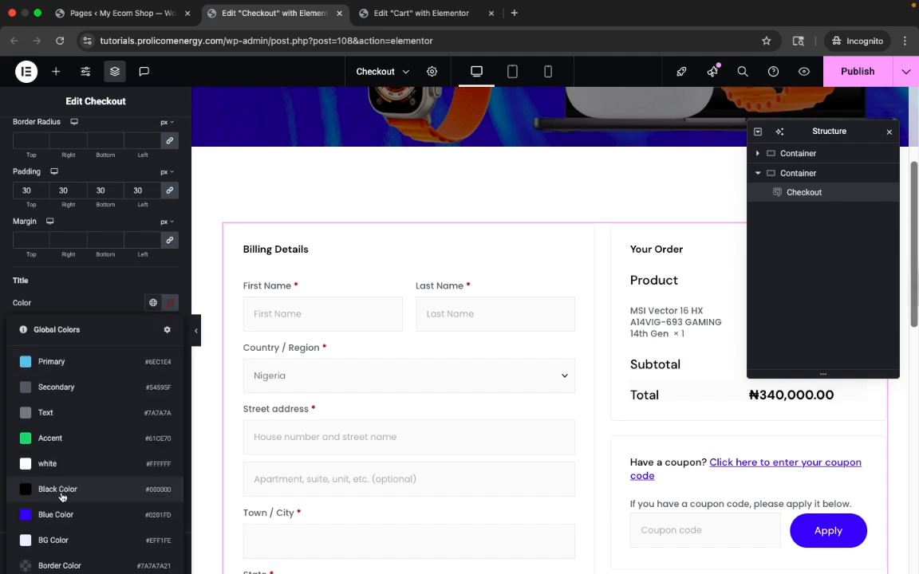
pyautogui.click(62, 497)
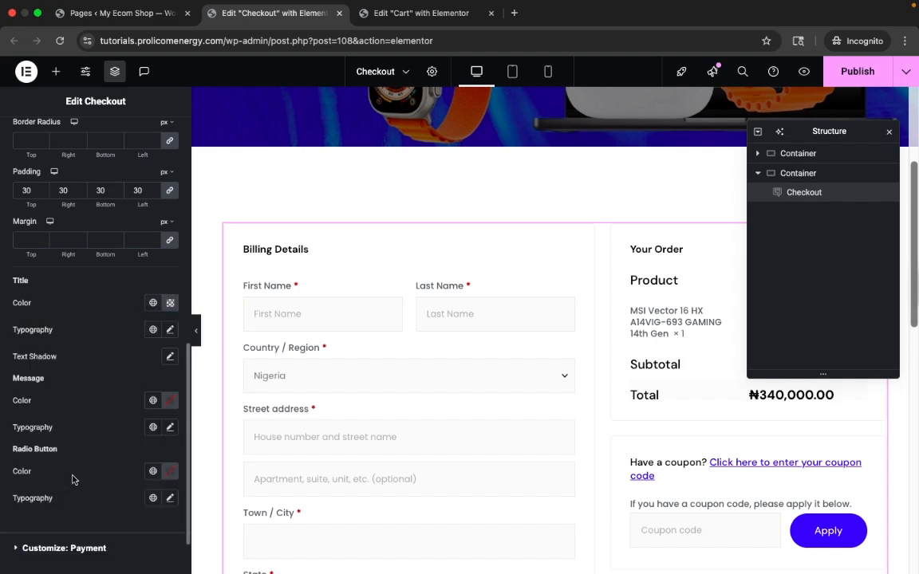
# Step: Set the customized Order Summary title typography to DM Sans at 20 px
pyautogui.click(170, 329)
pyautogui.click(148, 429)
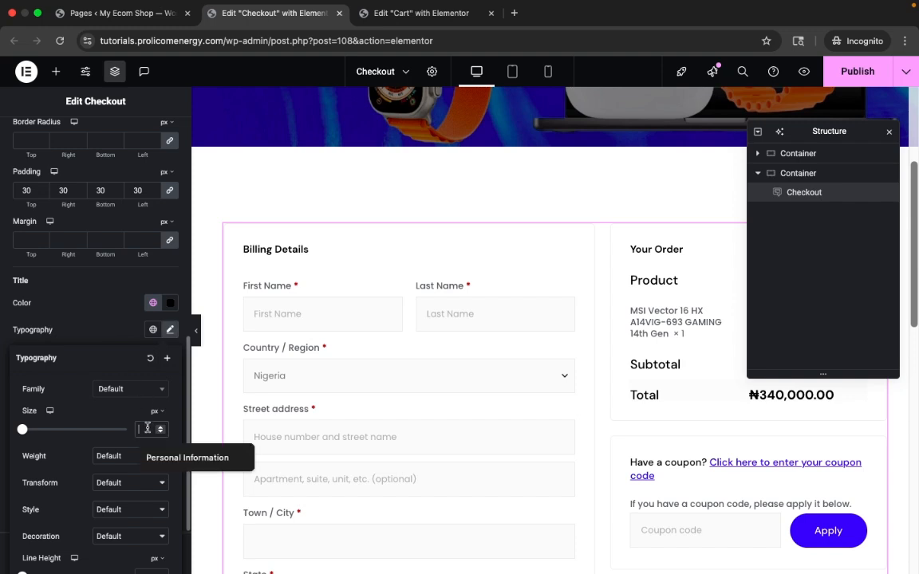
pyautogui.write('20')
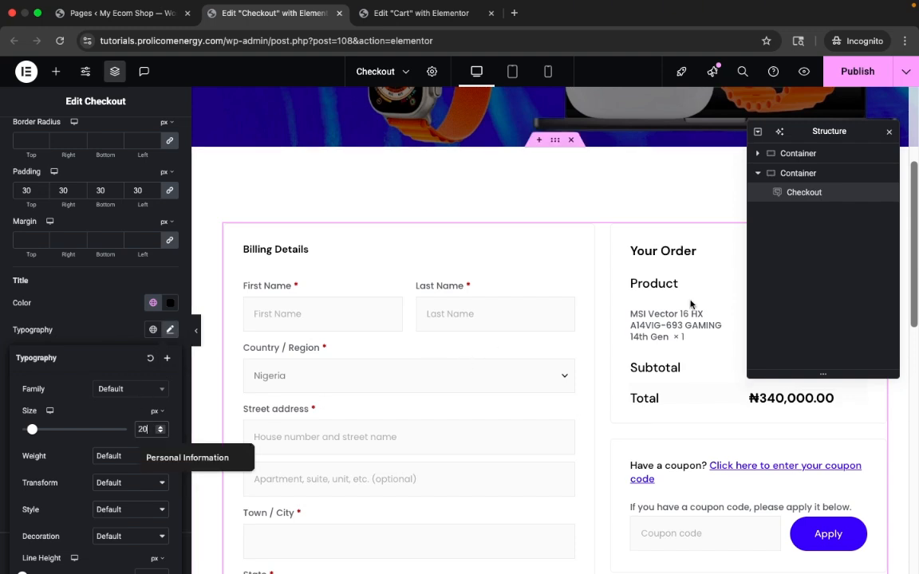
pyautogui.click(125, 389)
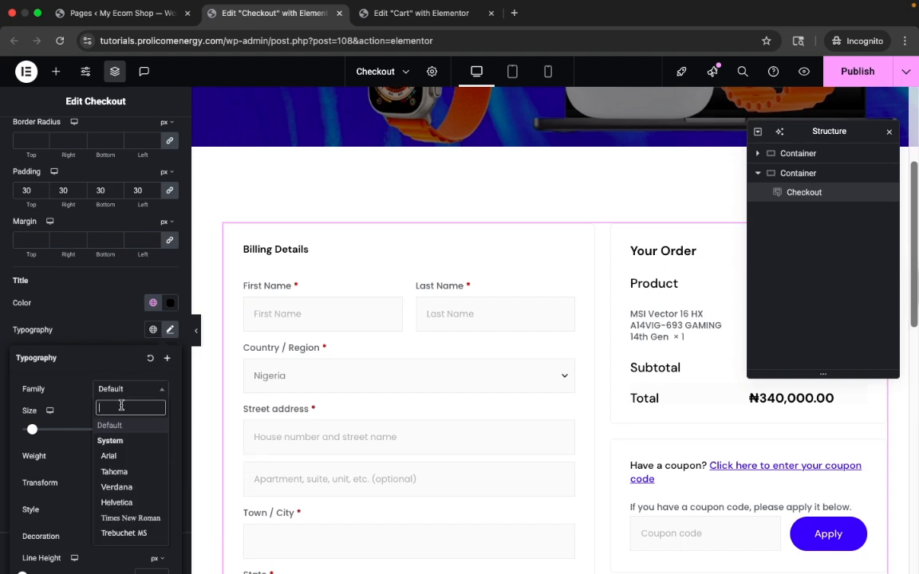
pyautogui.write('dm')
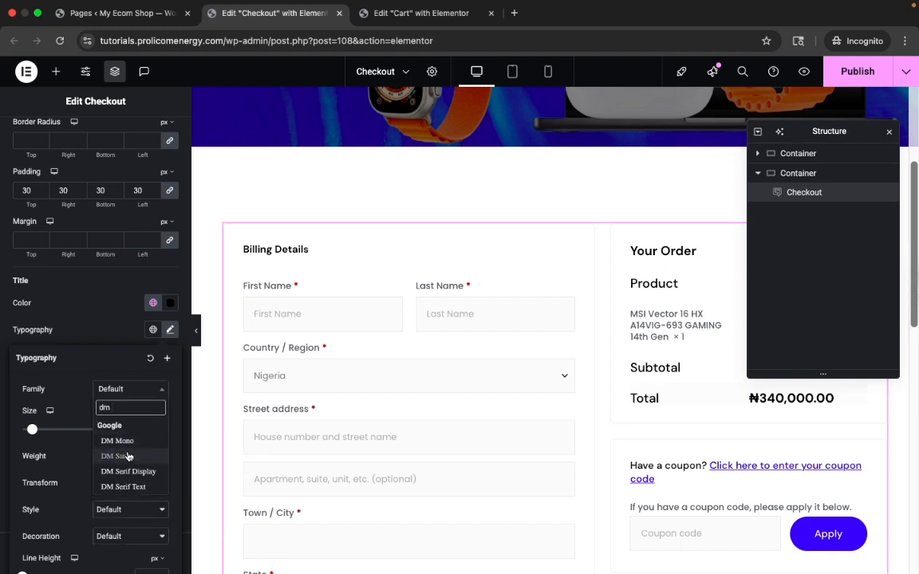
pyautogui.click(128, 456)
pyautogui.scroll(-3, 496, 497)
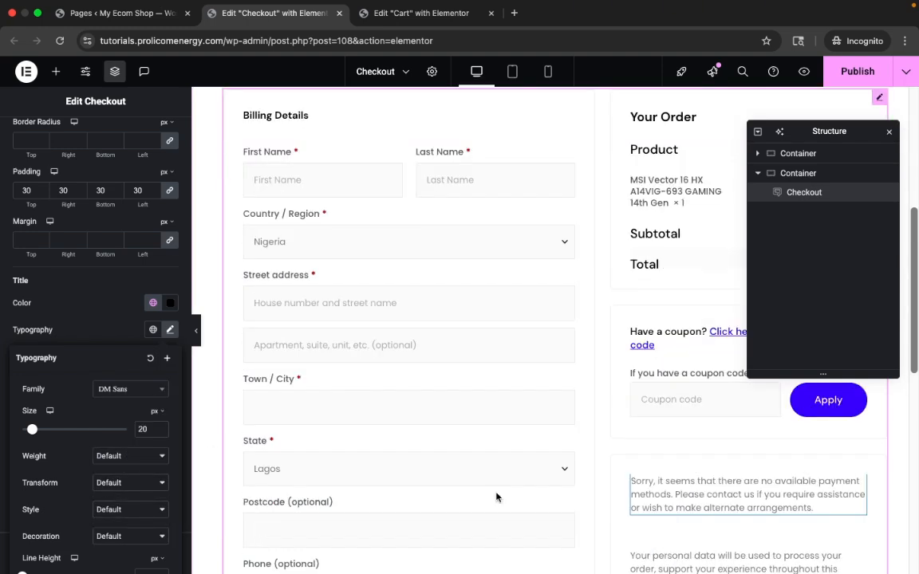
pyautogui.scroll(3, 496, 497)
pyautogui.scroll(-3, 496, 493)
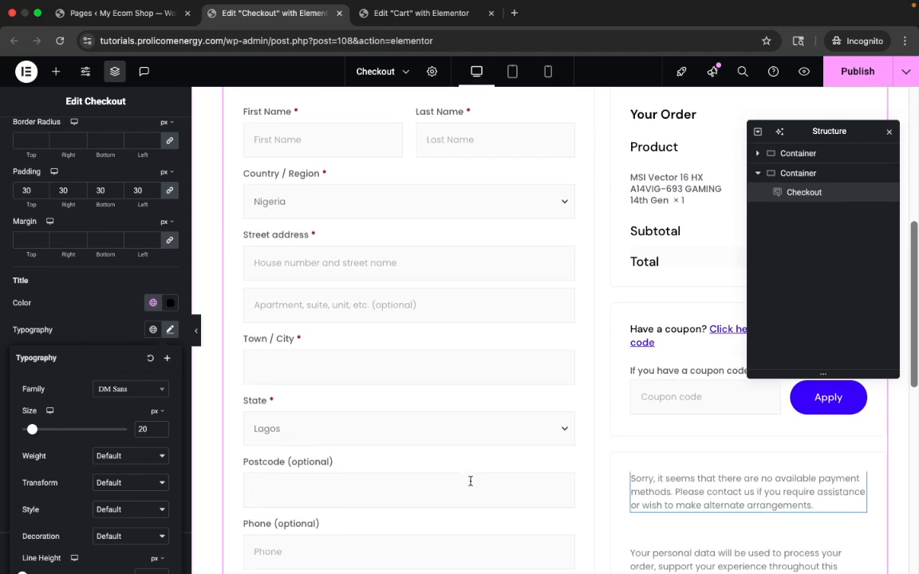
# Step: Set the customized Order Summary title's font weight to 700 (Bold), trying 500 (Medium) first
pyautogui.click(130, 453)
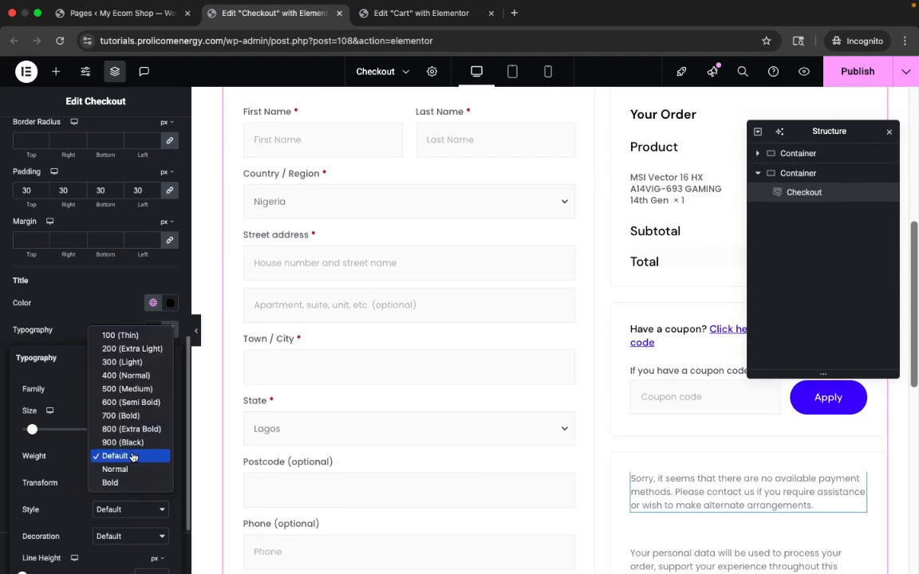
pyautogui.press('Escape')
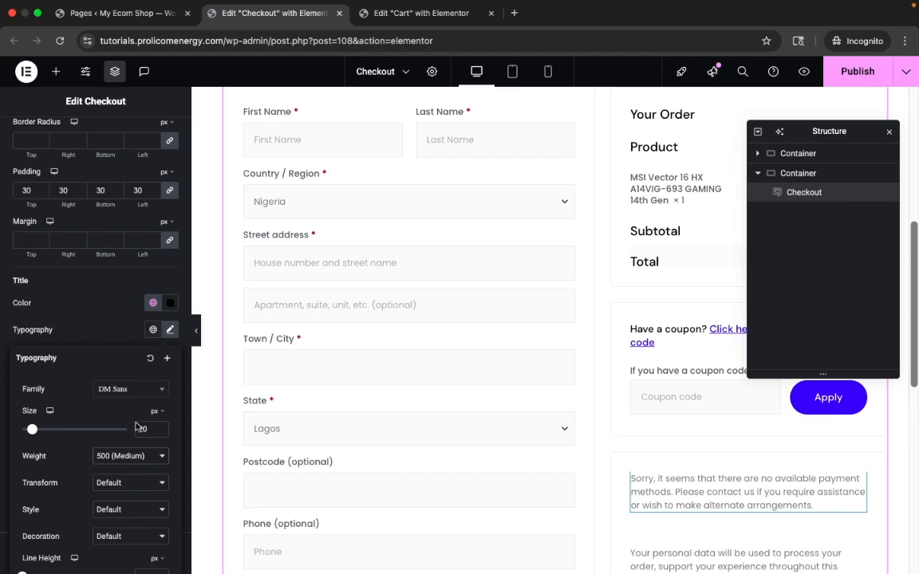
pyautogui.click(130, 457)
pyautogui.click(121, 478)
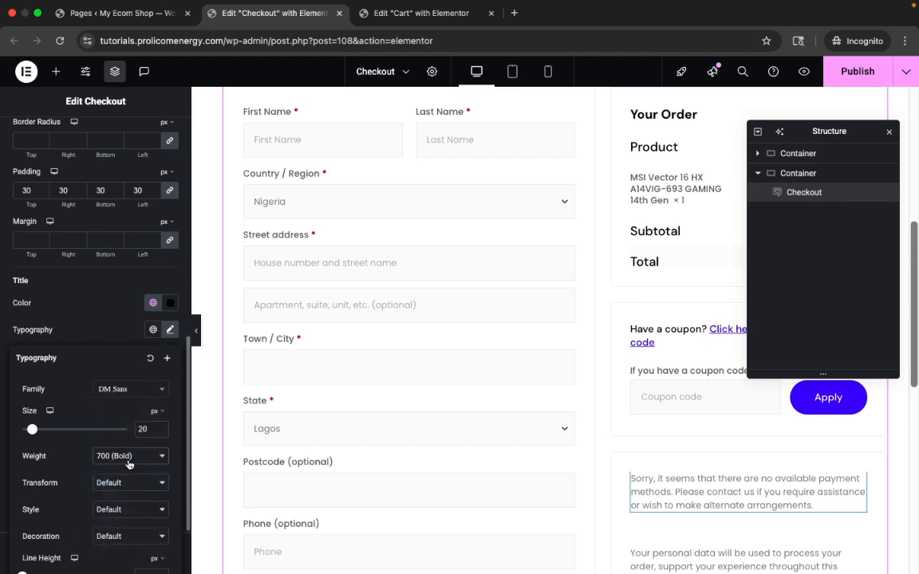
pyautogui.click(129, 459)
pyautogui.click(126, 451)
pyautogui.click(170, 330)
# Step: Open the customized Payment section's style settings and examine its section, info box, text, and link options
pyautogui.scroll(-2, 141, 391)
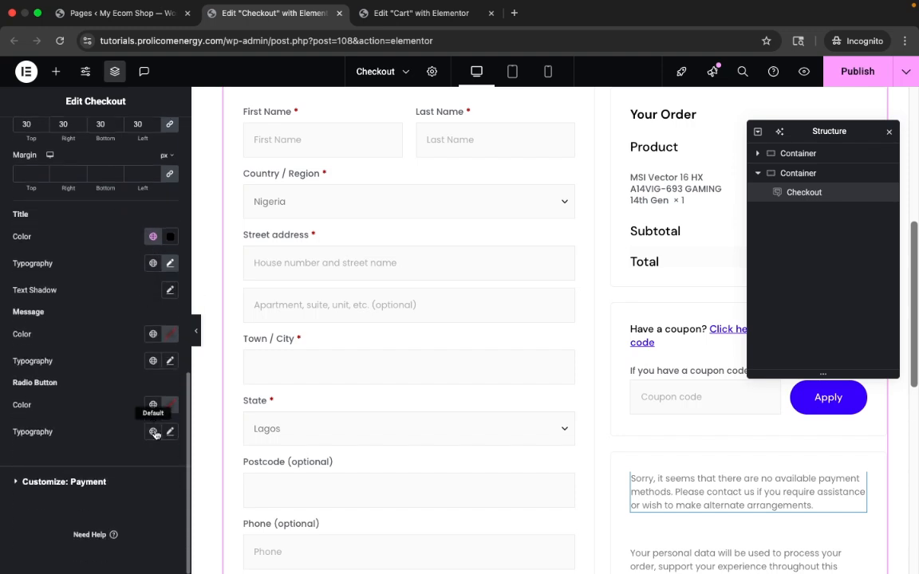
pyautogui.scroll(-5, 597, 414)
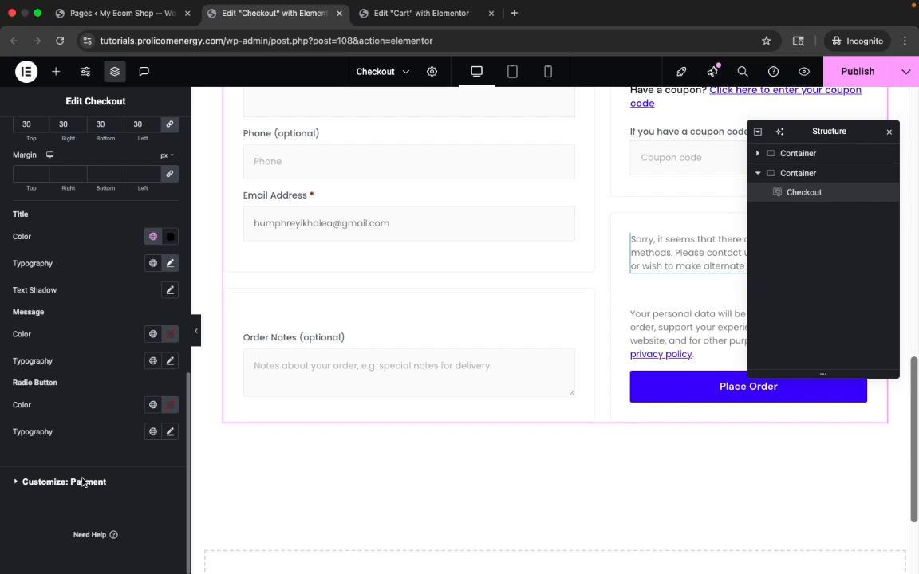
pyautogui.click(82, 482)
pyautogui.scroll(-5, 95, 415)
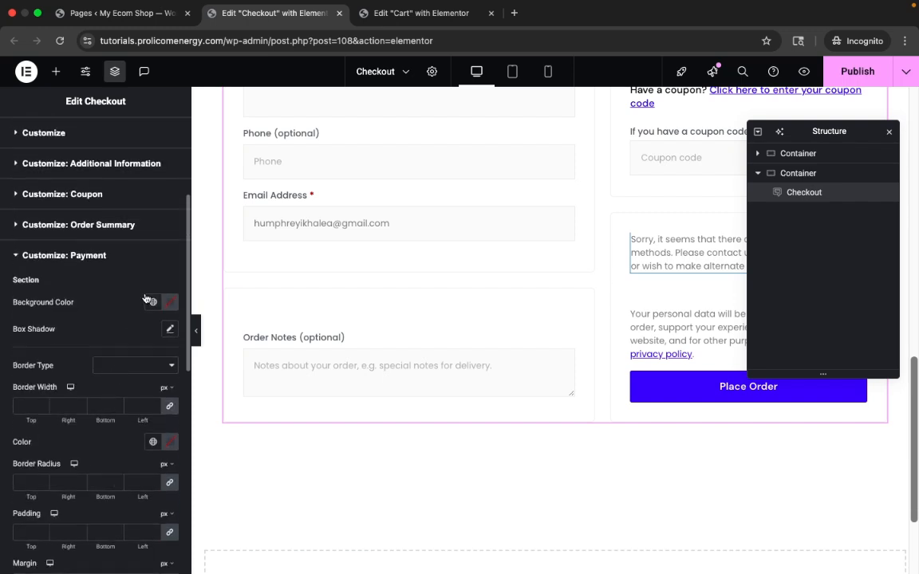
pyautogui.scroll(-10, 147, 313)
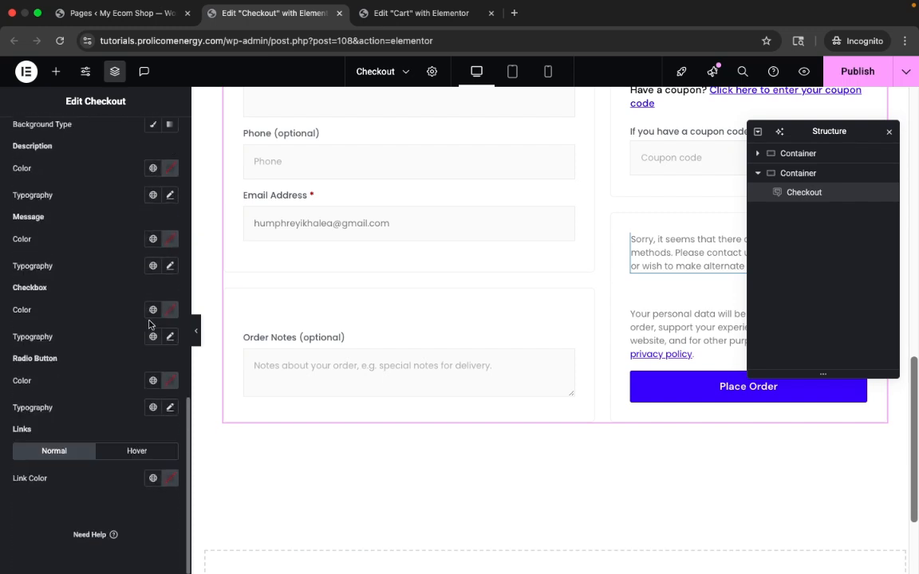
pyautogui.scroll(1, 149, 324)
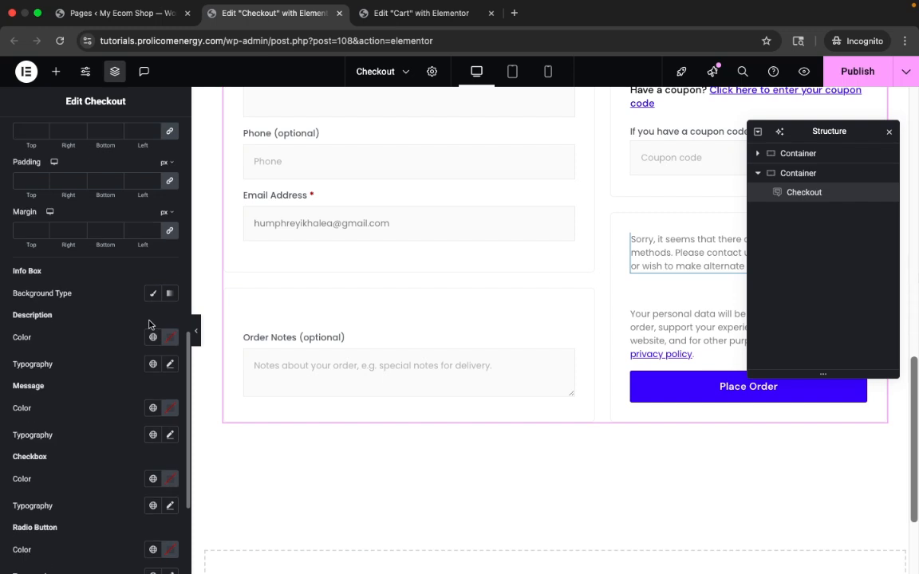
pyautogui.scroll(7, 149, 325)
pyautogui.scroll(-10, 149, 324)
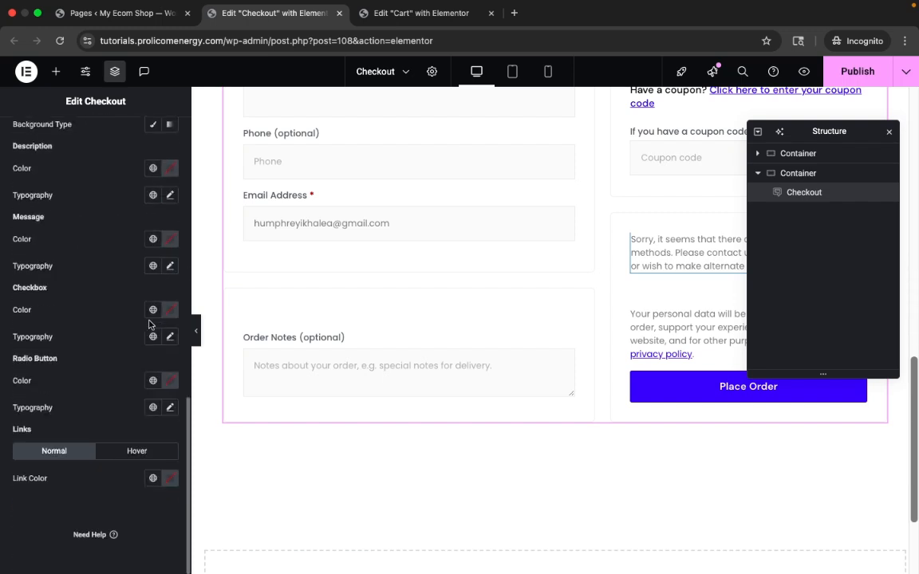
pyautogui.scroll(14, 149, 325)
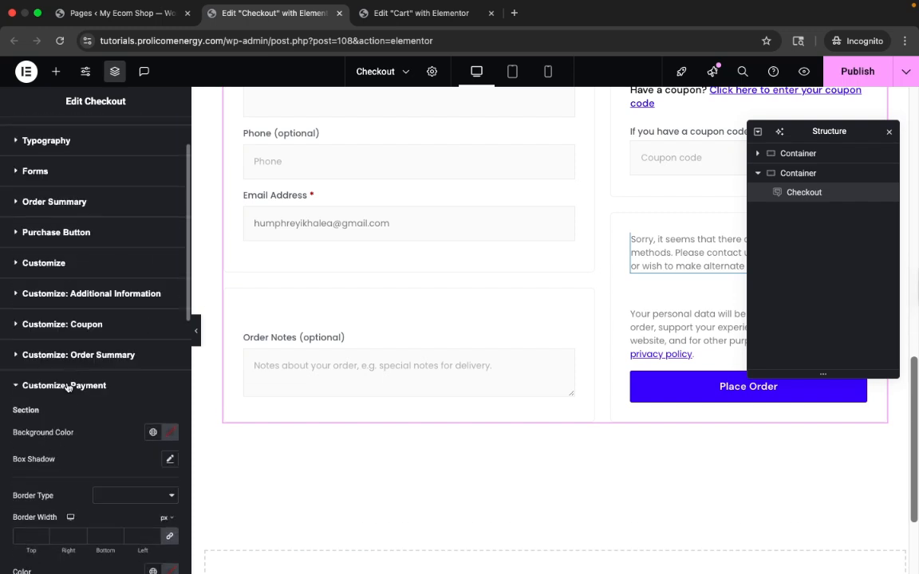
pyautogui.scroll(-1, 93, 414)
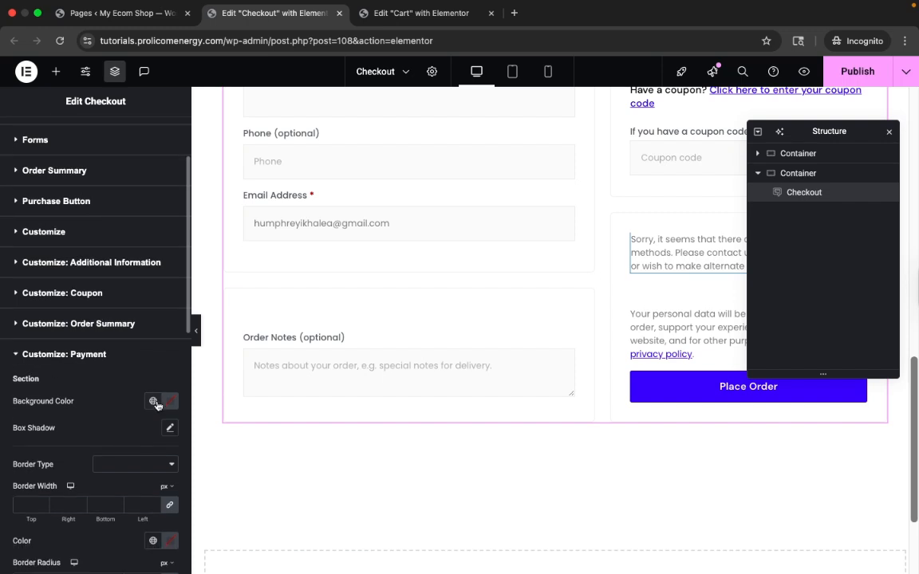
# Step: Make the customized Payment section's background fully transparent with the color #02010100
pyautogui.click(154, 402)
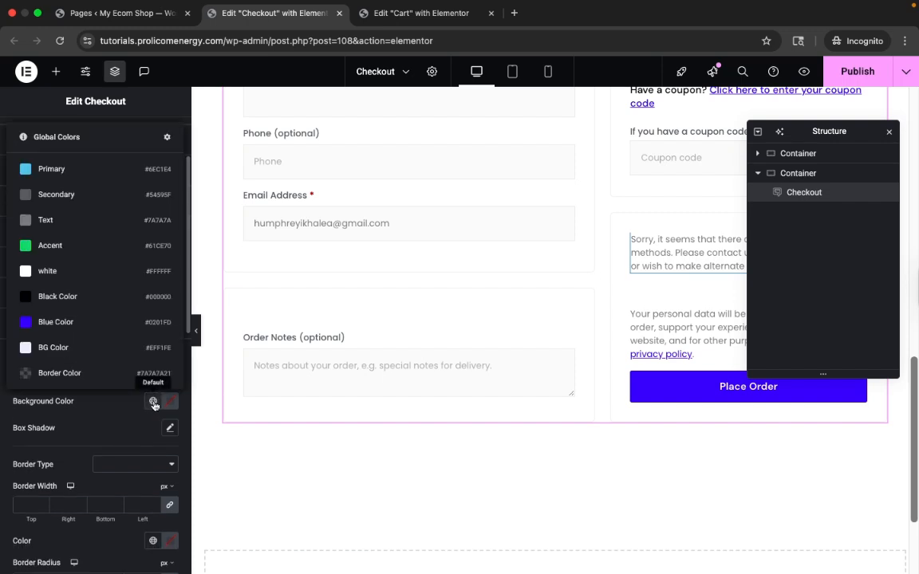
pyautogui.click(169, 402)
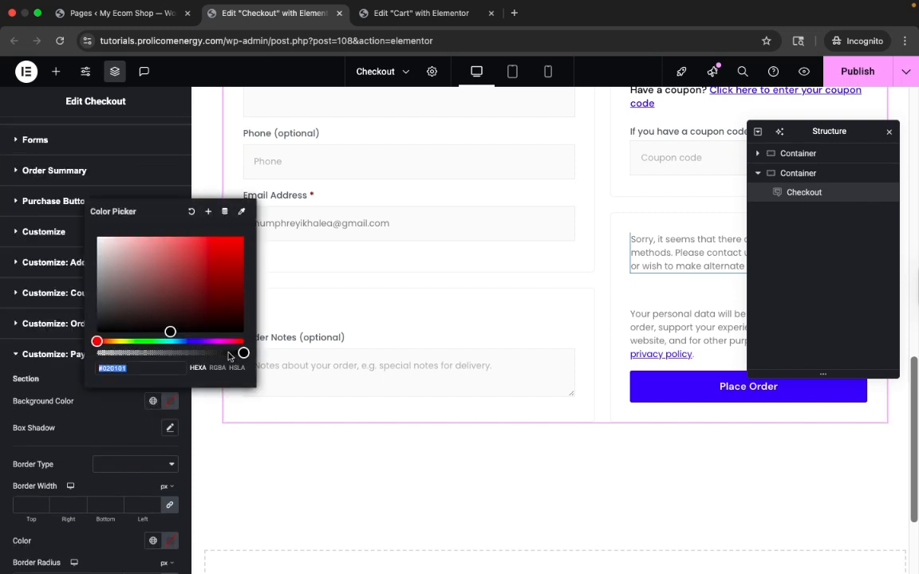
pyautogui.click(93, 351)
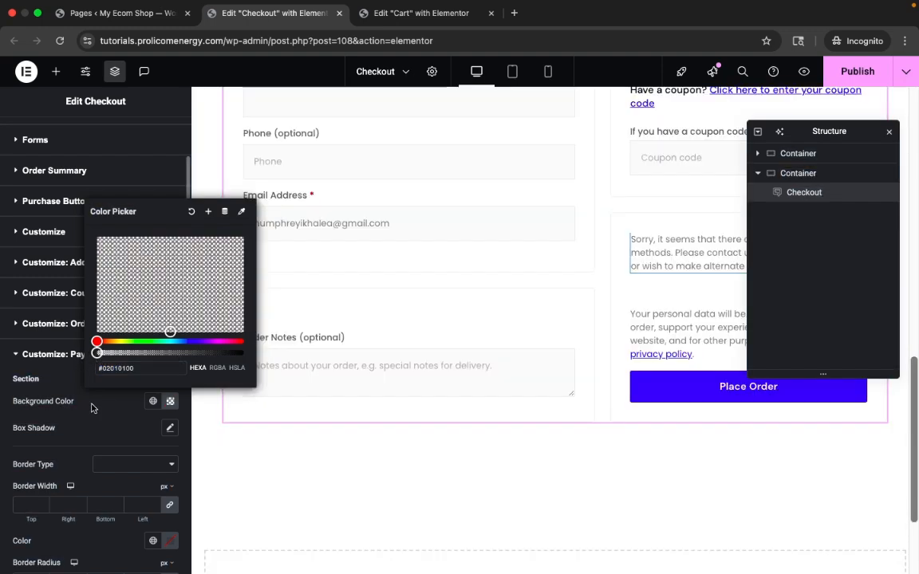
pyautogui.click(92, 413)
# Step: Set the customized Payment section's padding to 30 px on all sides
pyautogui.scroll(-5, 103, 406)
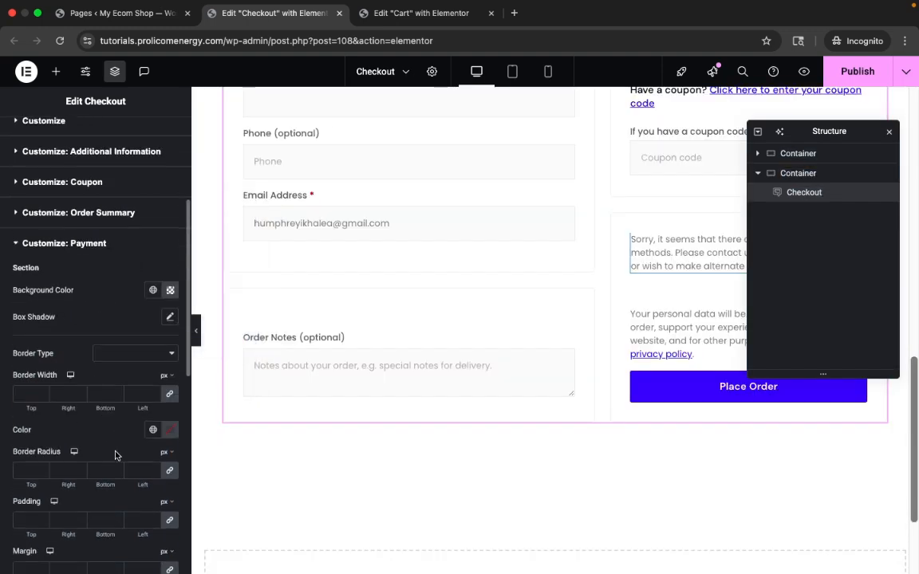
pyautogui.scroll(-1, 115, 455)
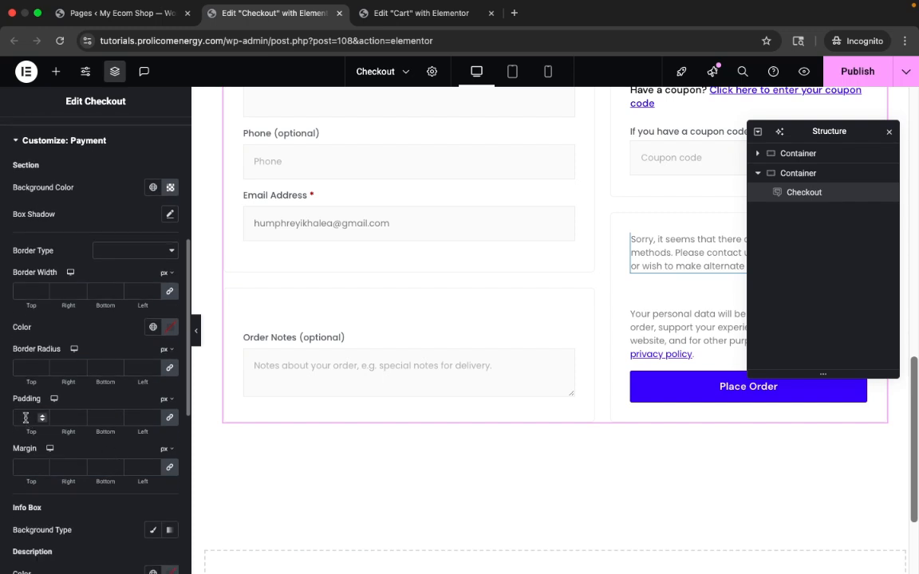
pyautogui.write('30')
# Step: Give the Payment info box a classic background with the fully transparent color #02010100
pyautogui.scroll(-1, 10, 451)
pyautogui.scroll(-4, 12, 458)
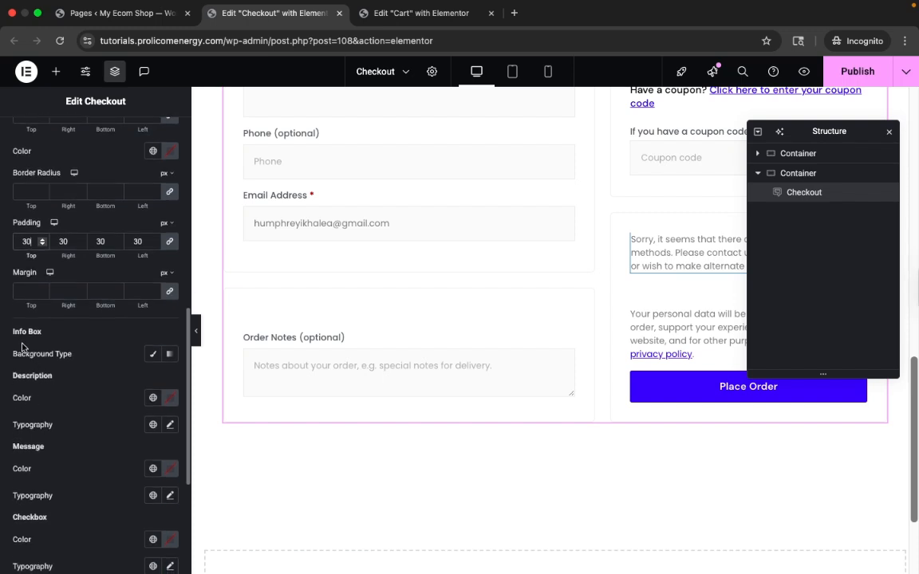
pyautogui.click(153, 358)
pyautogui.click(154, 358)
pyautogui.click(169, 381)
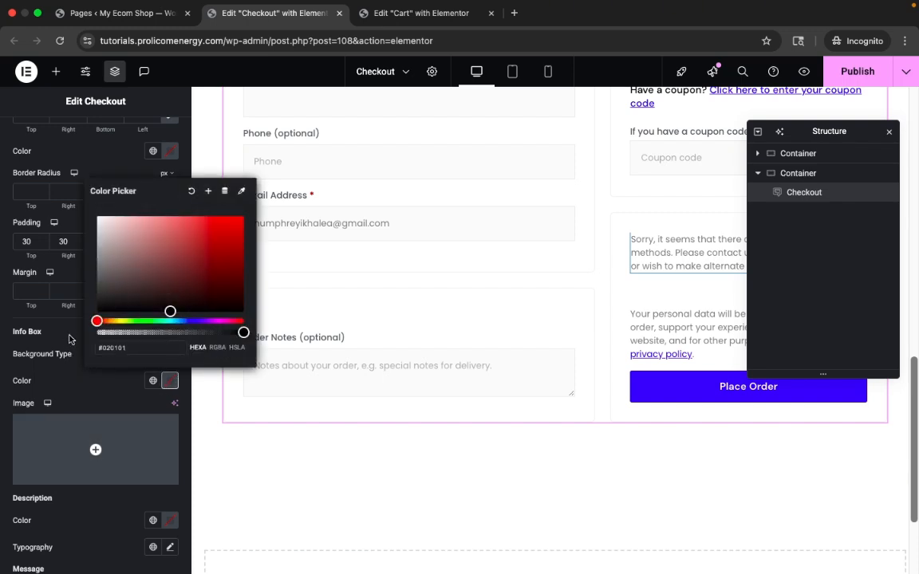
pyautogui.click(96, 332)
pyautogui.click(65, 332)
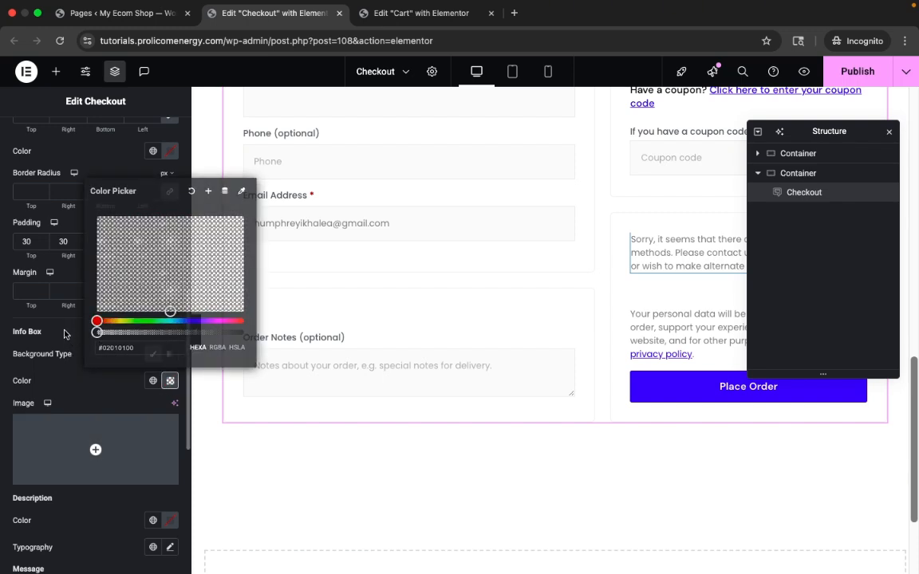
# Step: Set the Payment section's description color to the global Text color
pyautogui.scroll(-1, 96, 523)
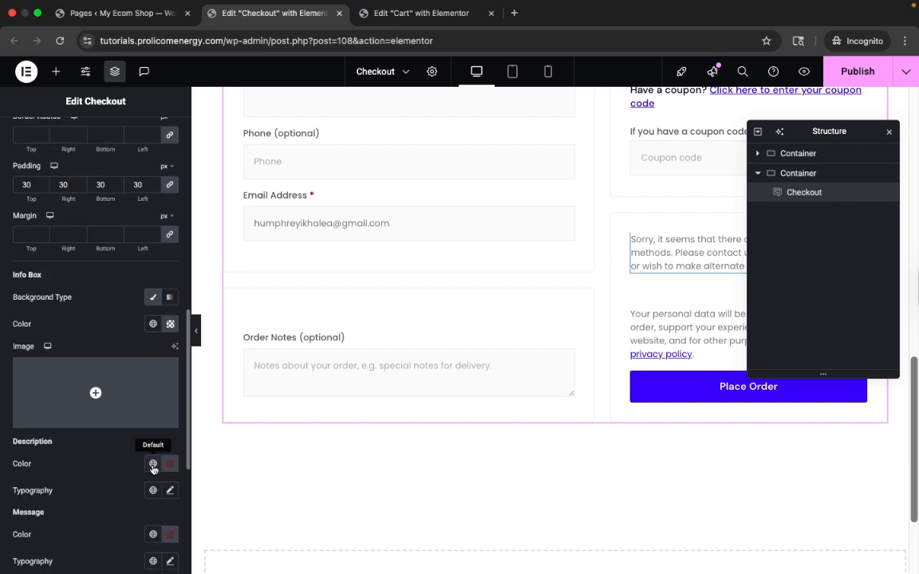
pyautogui.click(153, 464)
pyautogui.click(78, 284)
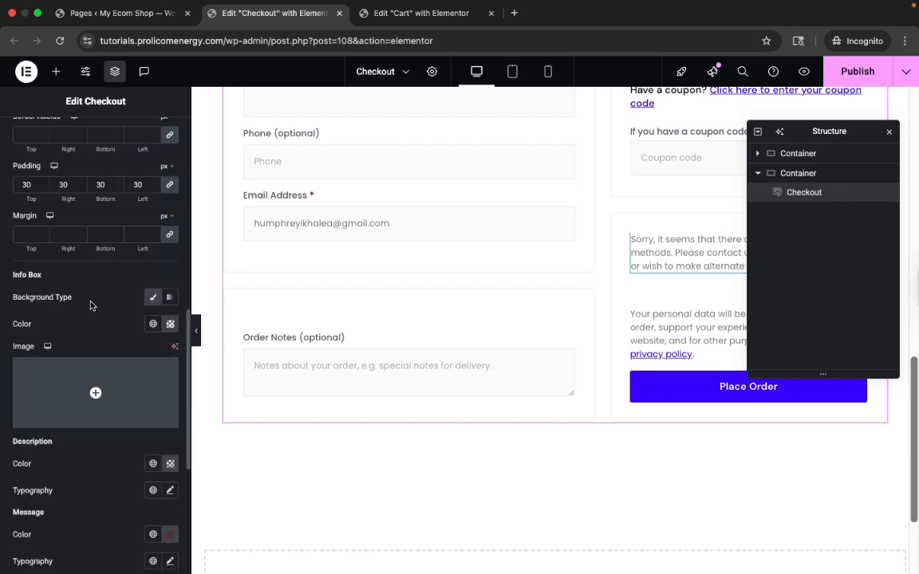
# Step: Set the Payment section's message color to the global Secondary color
pyautogui.scroll(-2, 118, 488)
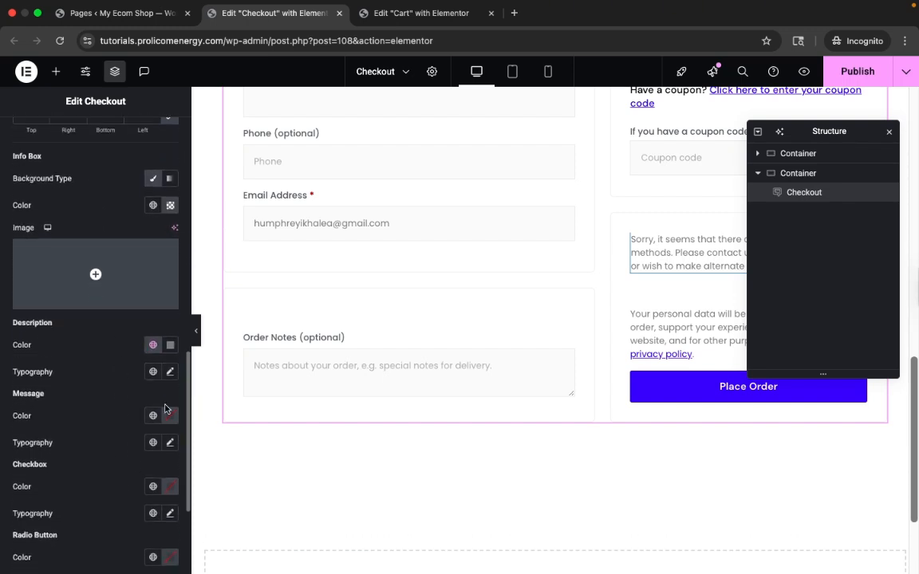
pyautogui.scroll(-2, 160, 407)
pyautogui.scroll(-1, 160, 398)
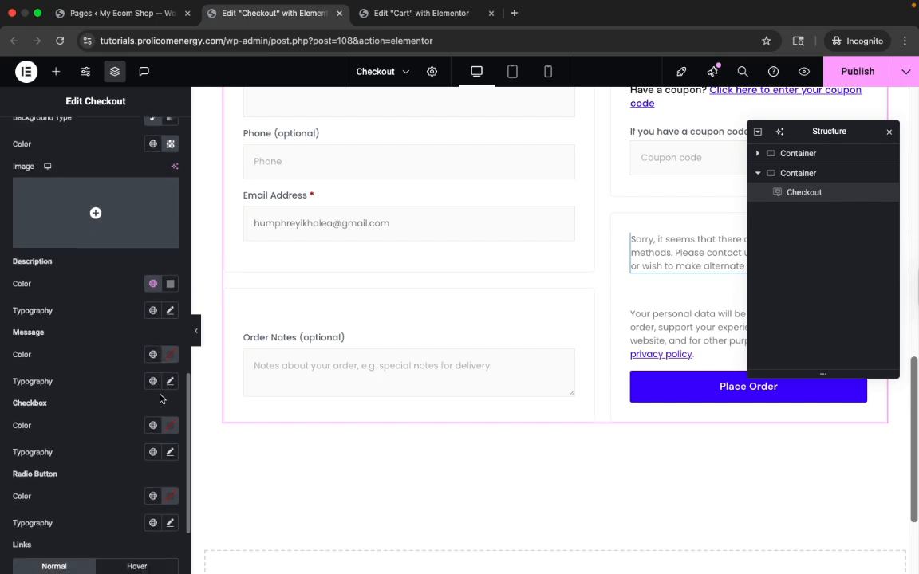
pyautogui.click(152, 349)
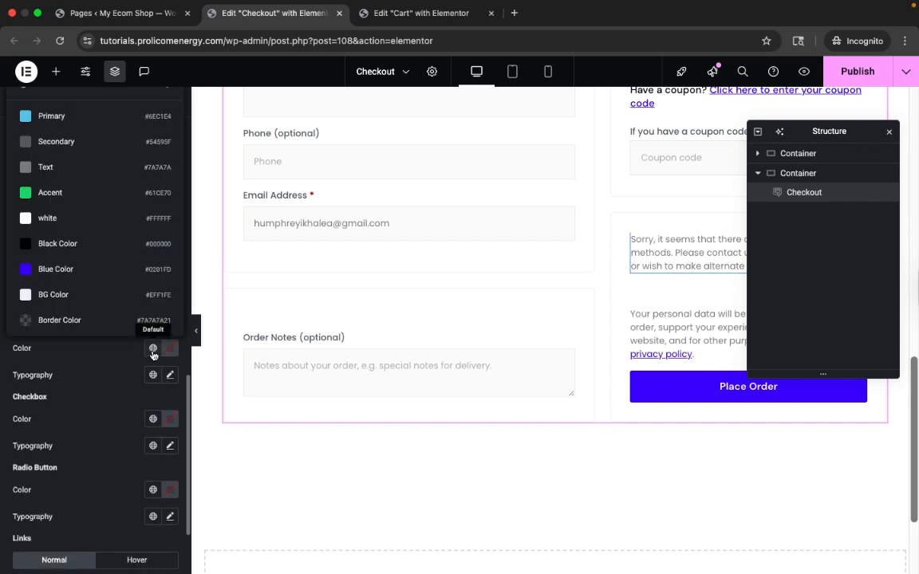
pyautogui.click(90, 310)
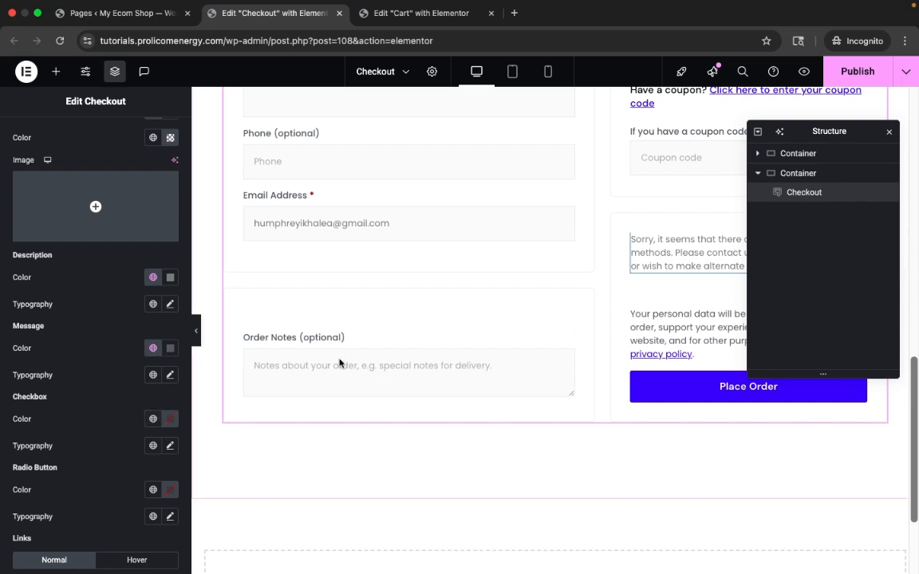
# Step: Set the Payment section's checkbox and radio button colors to the global Blue Color
pyautogui.click(153, 419)
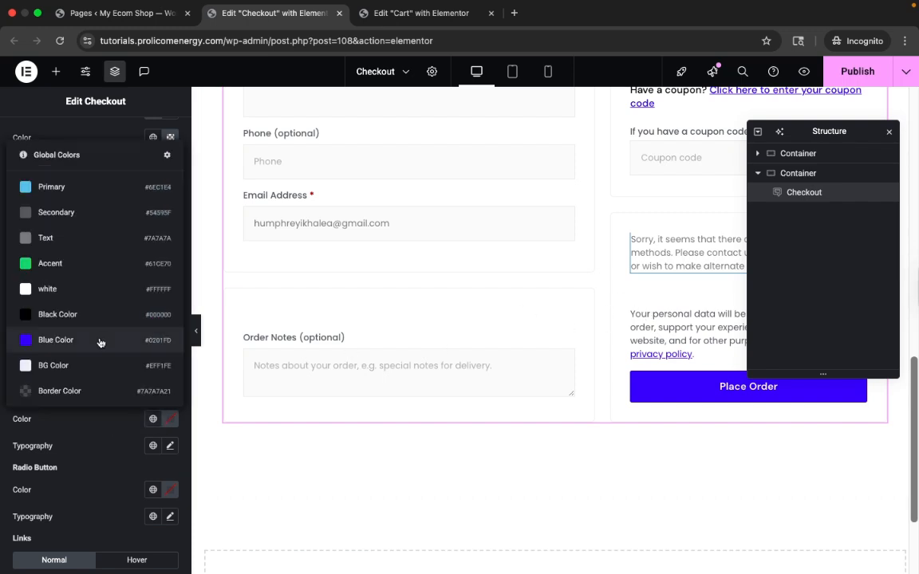
pyautogui.click(153, 491)
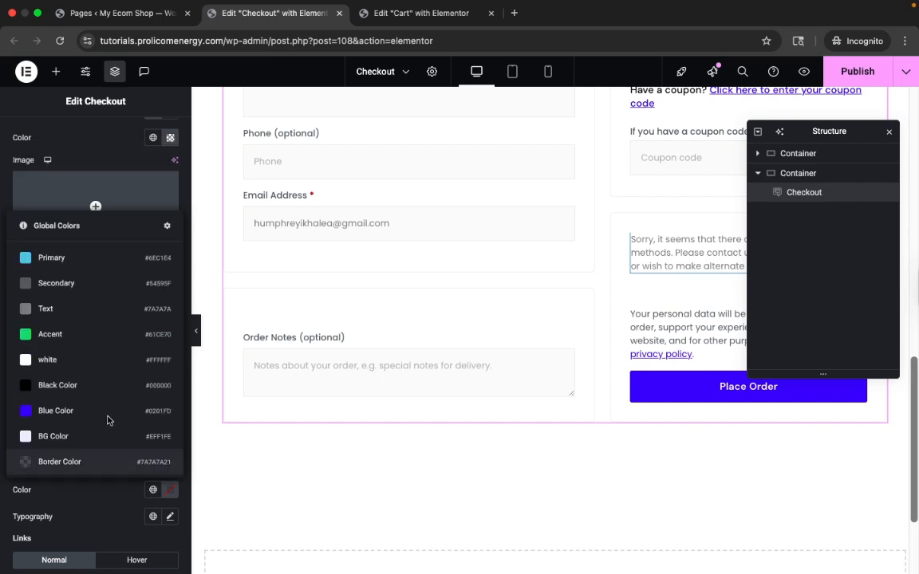
pyautogui.click(80, 410)
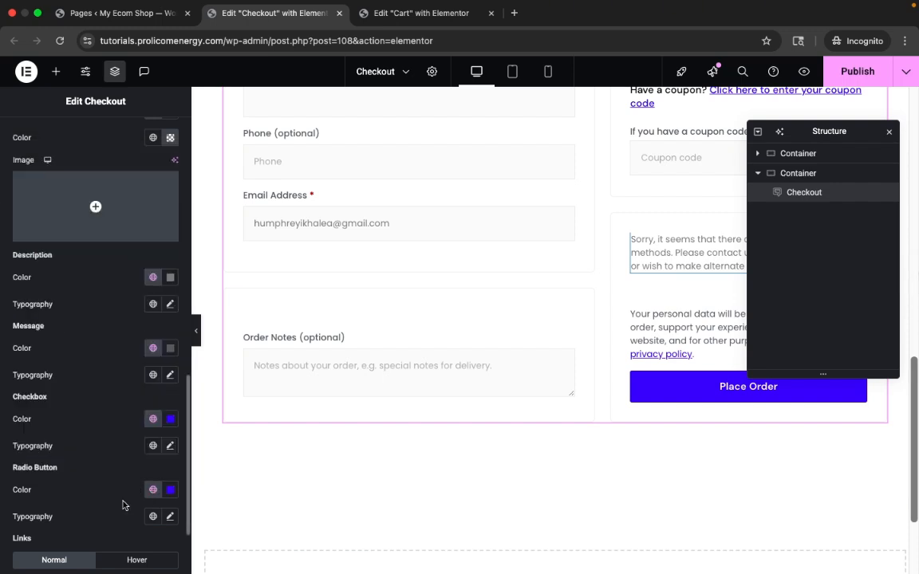
# Step: Set the Payment section's link color to the global Blue Color for the normal state and Black Color for the hover state
pyautogui.scroll(-2, 111, 450)
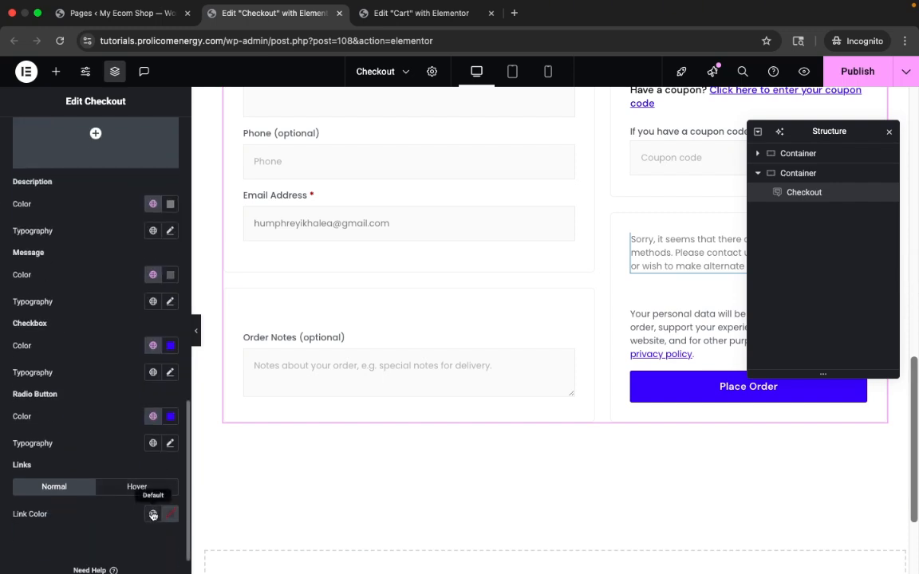
pyautogui.click(153, 513)
pyautogui.click(111, 436)
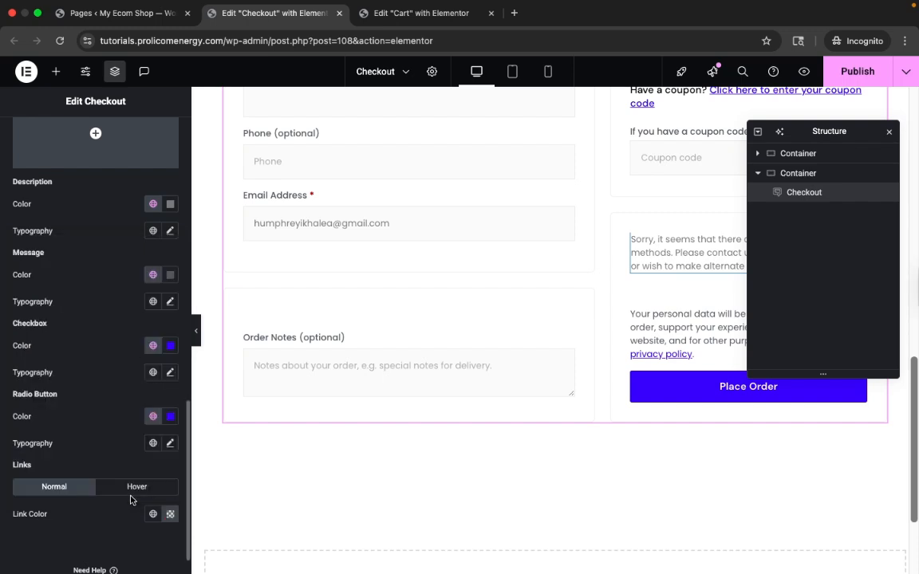
pyautogui.click(132, 490)
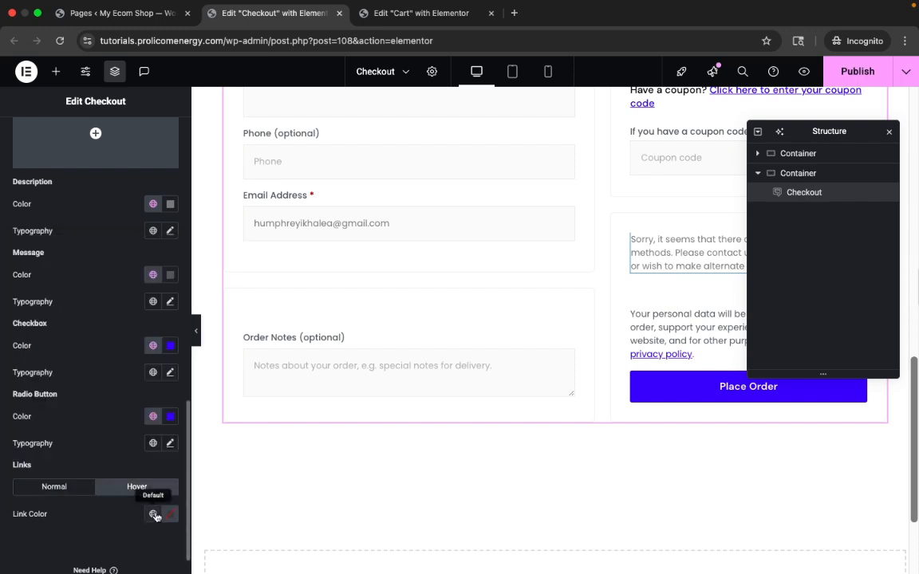
pyautogui.click(154, 513)
pyautogui.click(85, 411)
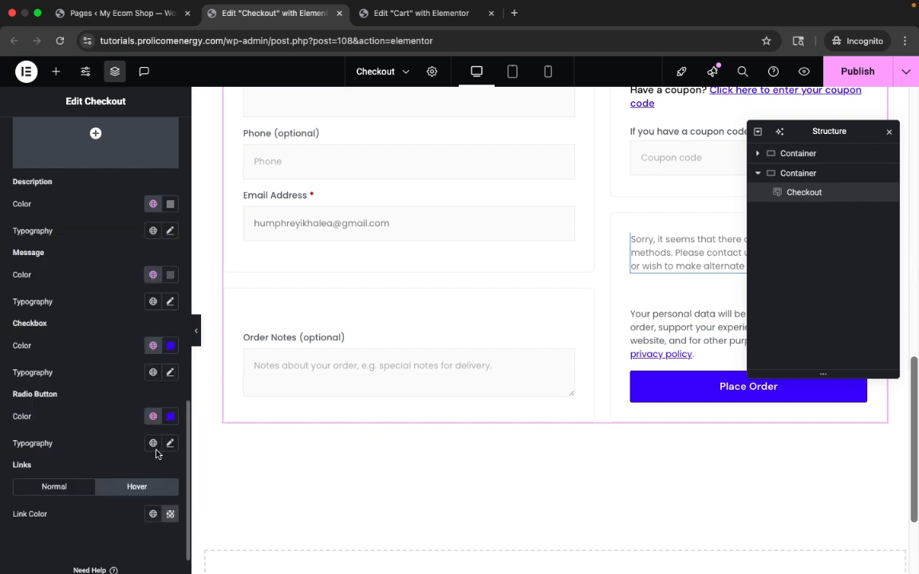
# Step: Review the customized Payment section's border, padding, info box and text color settings
pyautogui.scroll(5, 154, 449)
pyautogui.scroll(2, 156, 454)
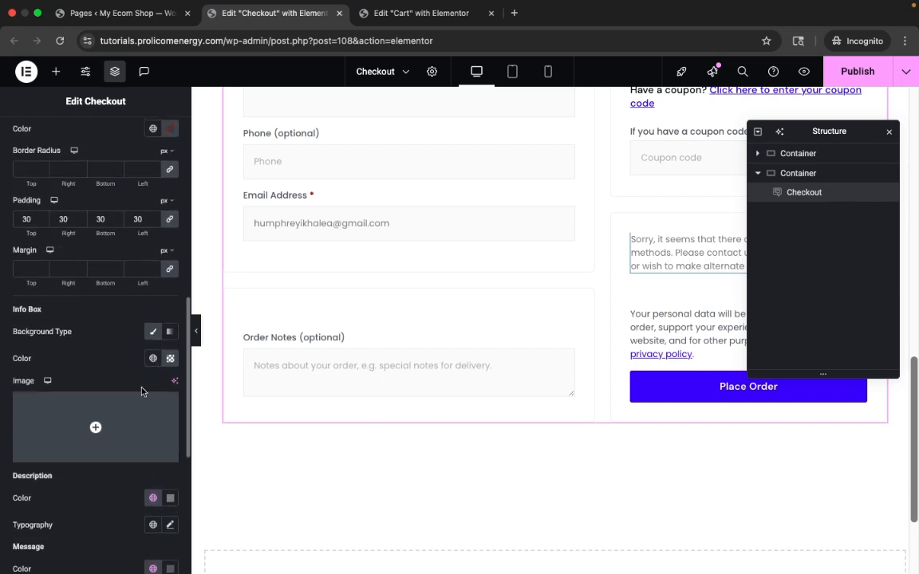
pyautogui.scroll(-1, 142, 391)
pyautogui.scroll(4, 142, 391)
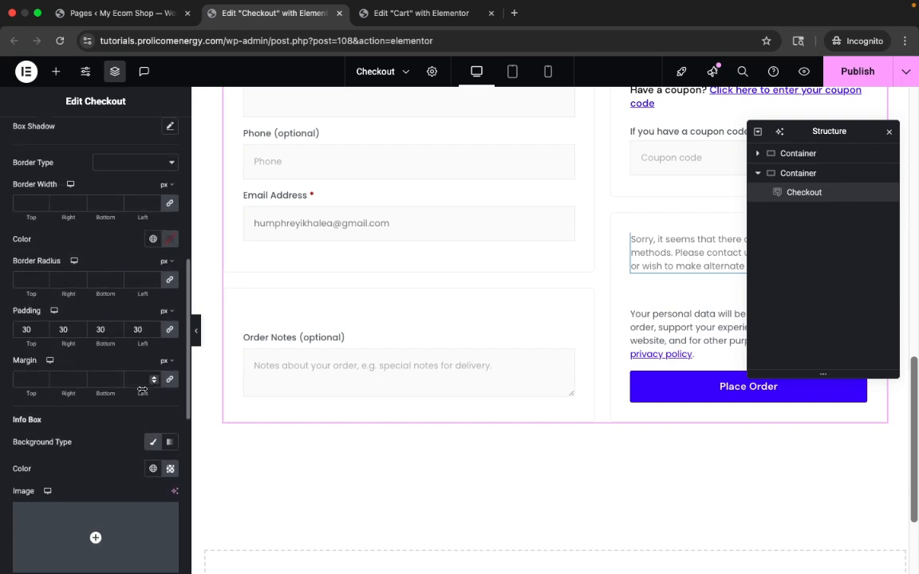
pyautogui.scroll(3, 142, 391)
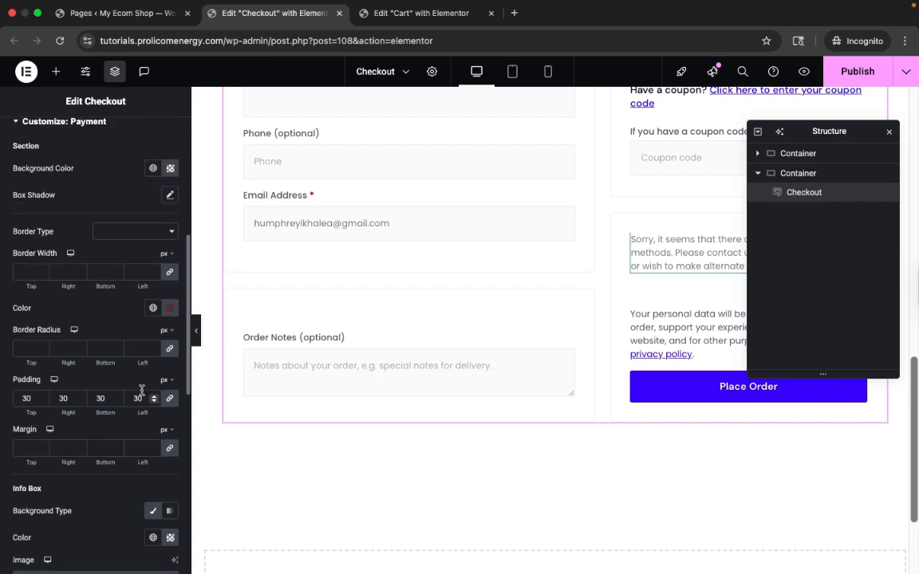
pyautogui.scroll(-1, 142, 390)
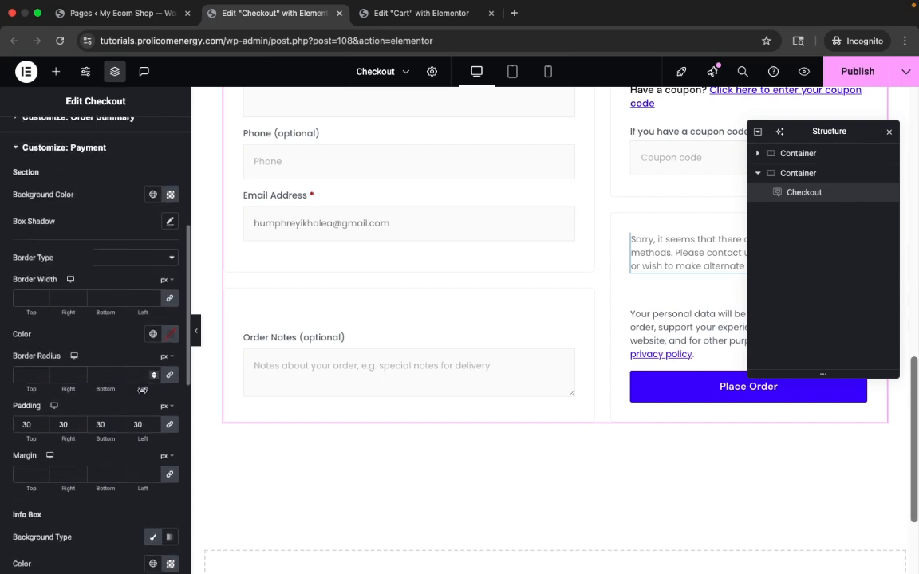
pyautogui.scroll(-2, 142, 390)
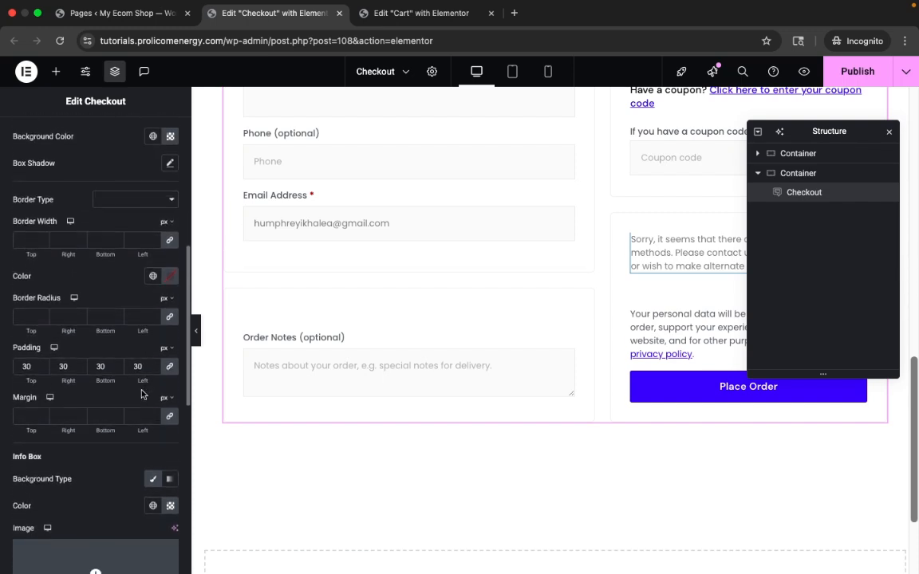
pyautogui.scroll(-8, 142, 390)
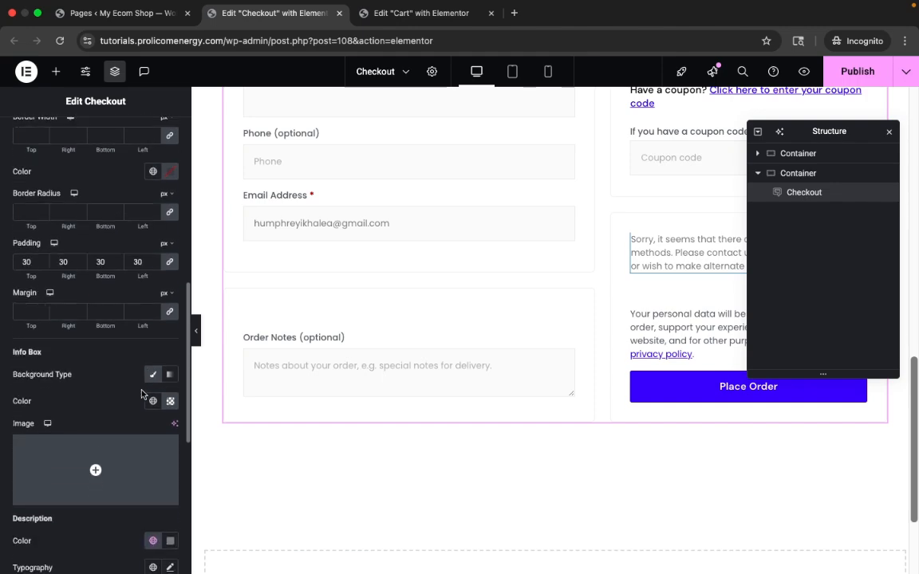
pyautogui.scroll(-8, 142, 394)
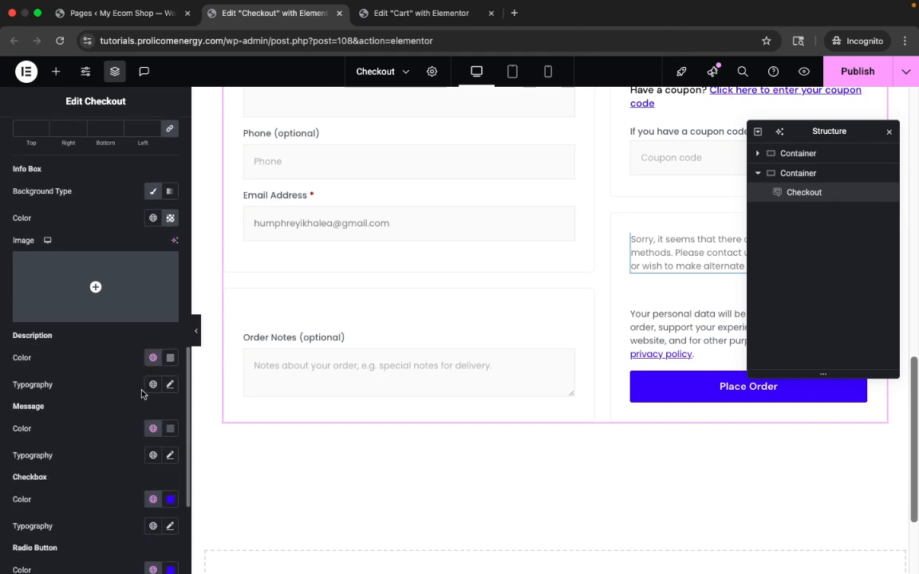
# Step: Return to the start of the Checkout page and publish the changes
pyautogui.scroll(4, 402, 376)
pyautogui.scroll(10, 402, 377)
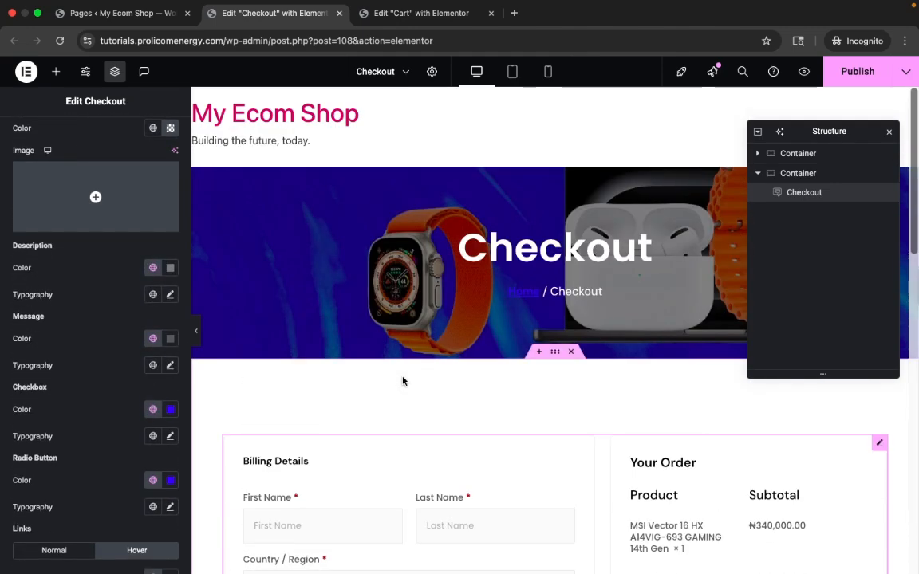
pyautogui.click(858, 73)
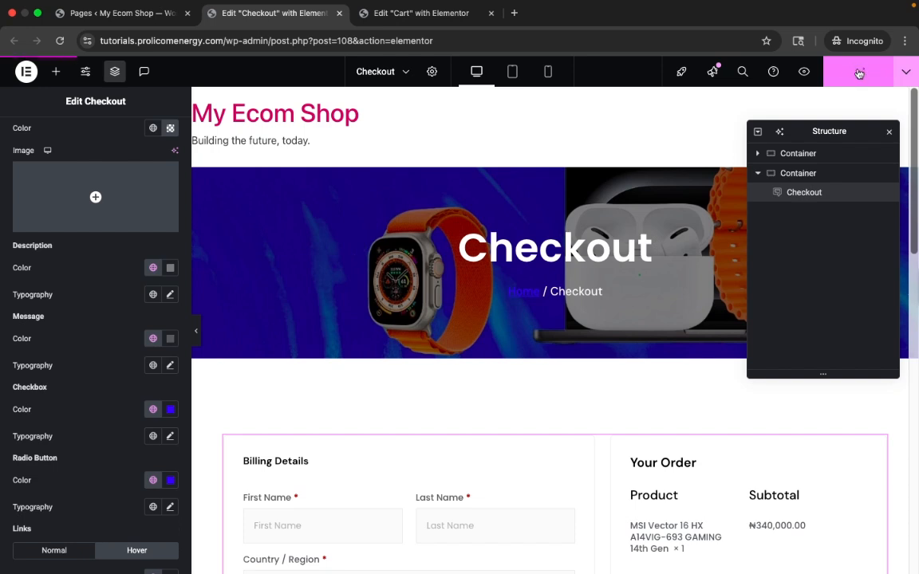
# Step: Switch to the tablet portrait preview and examine the checkout form, order summary, coupon and payment layout
pyautogui.click(511, 72)
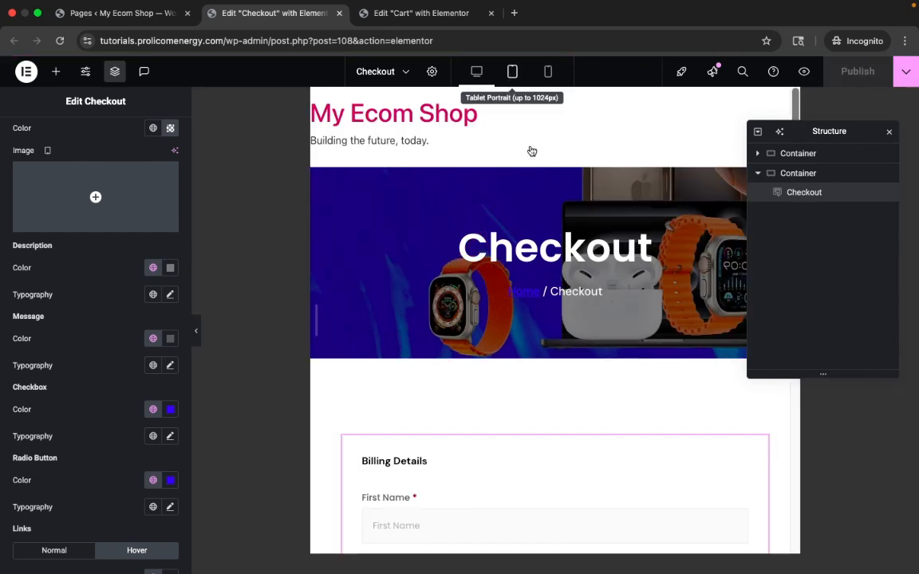
pyautogui.scroll(-3, 546, 390)
pyautogui.scroll(-10, 545, 389)
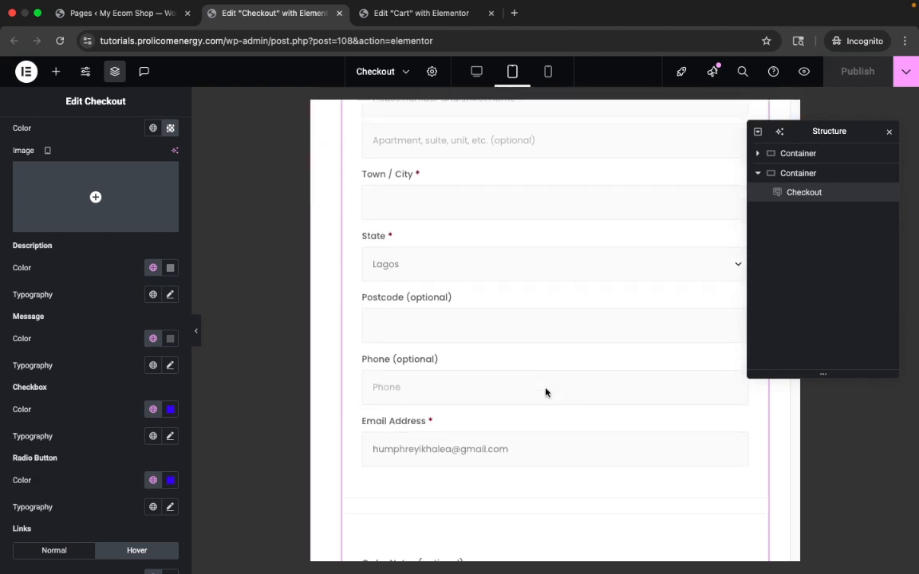
pyautogui.scroll(-5, 545, 389)
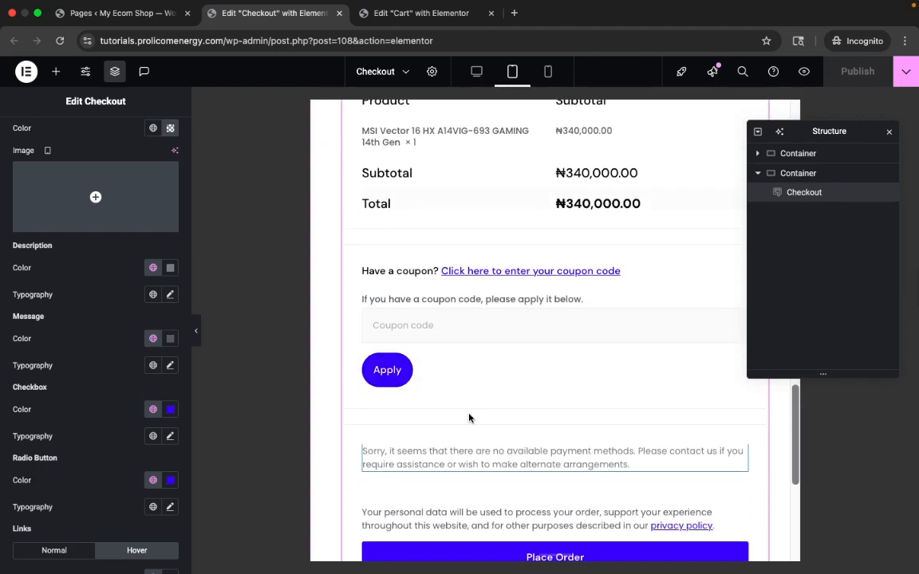
pyautogui.scroll(3, 447, 413)
pyautogui.scroll(-7, 446, 410)
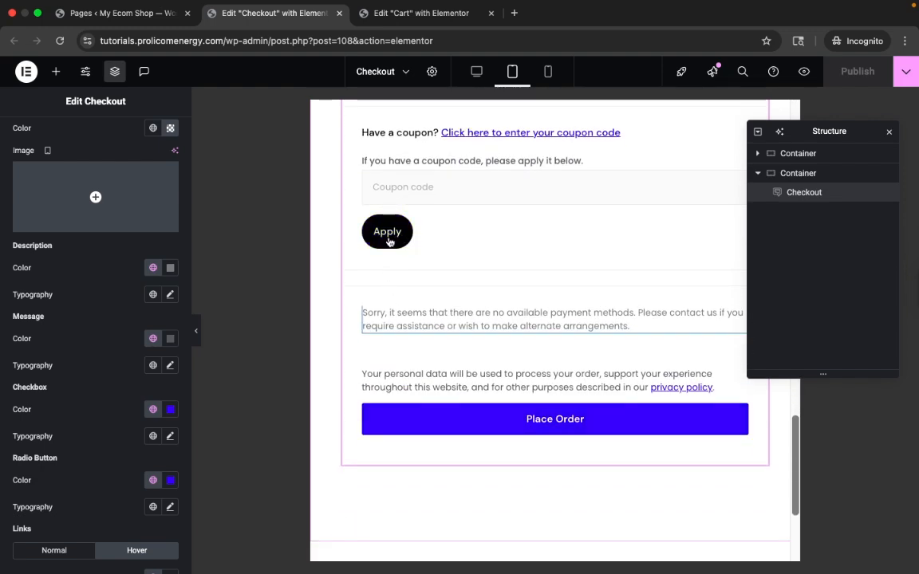
pyautogui.scroll(3, 420, 239)
pyautogui.scroll(1, 125, 327)
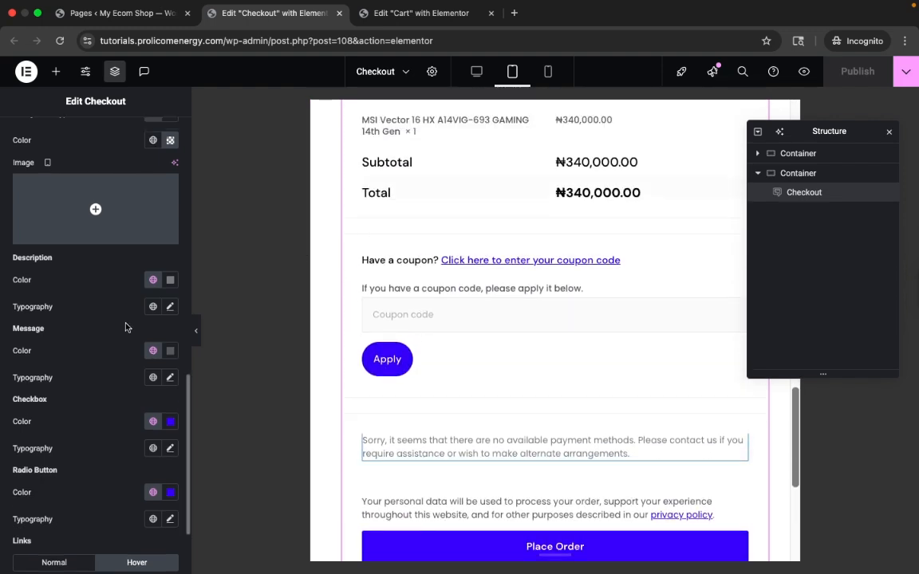
# Step: Look through the Checkout widget's customized Coupon style settings for the Apply button's spacing controls
pyautogui.scroll(10, 125, 327)
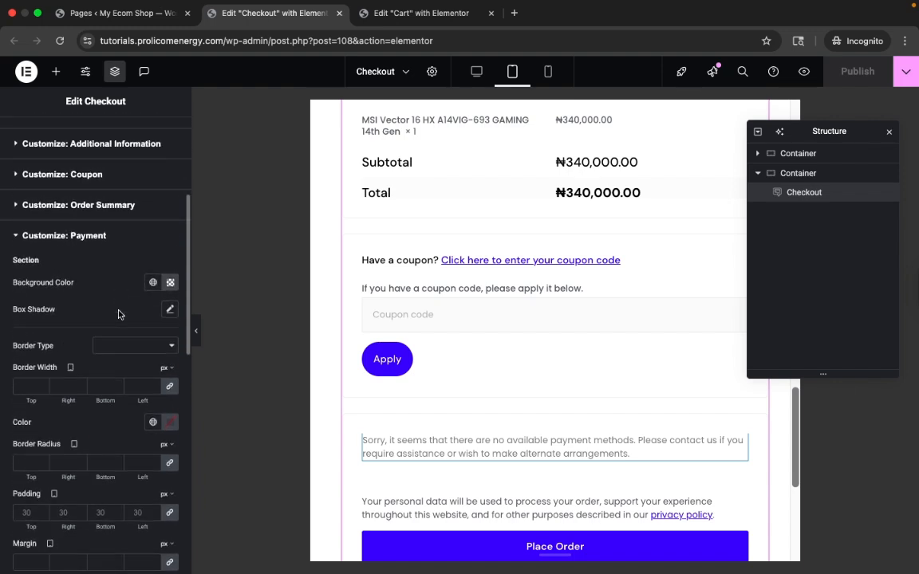
pyautogui.click(103, 171)
pyautogui.scroll(-8, 96, 413)
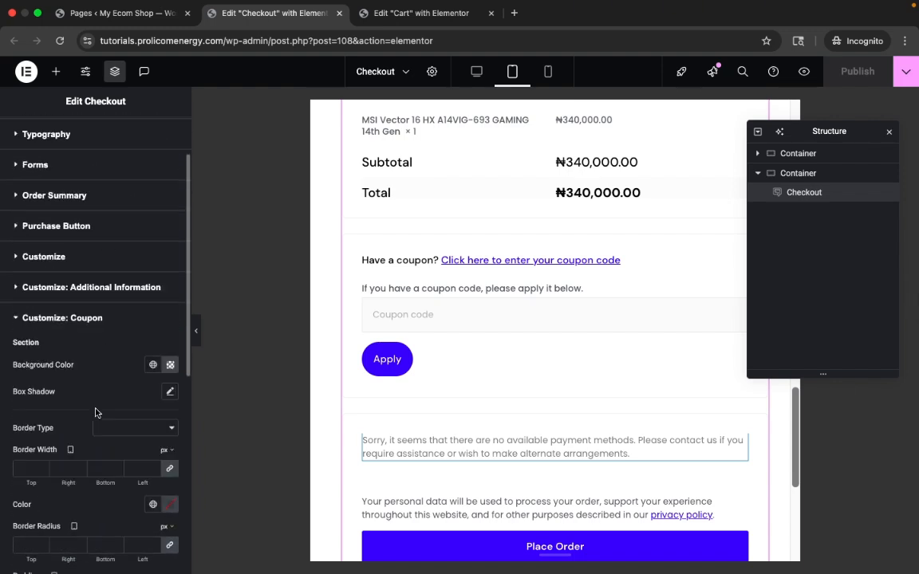
pyautogui.scroll(-4, 53, 434)
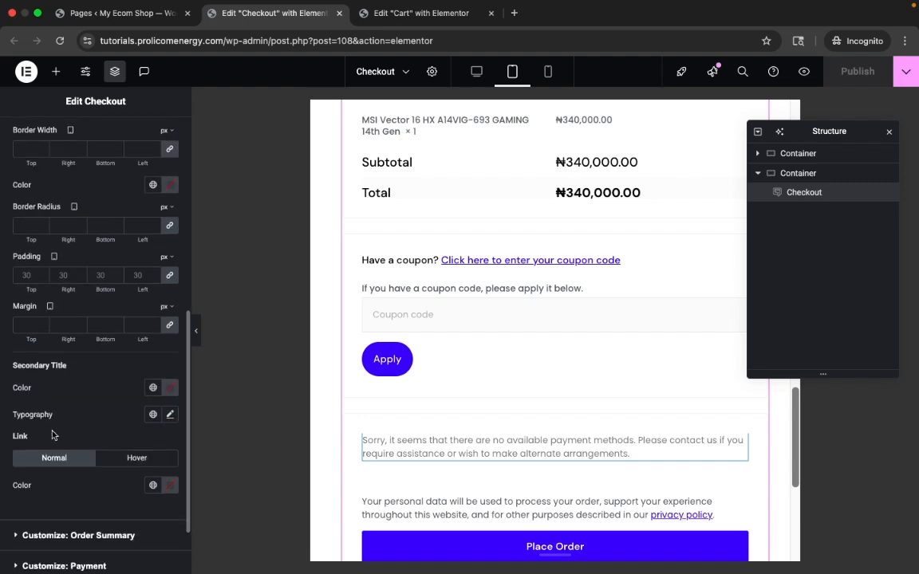
pyautogui.scroll(5, 53, 434)
pyautogui.scroll(6, 53, 434)
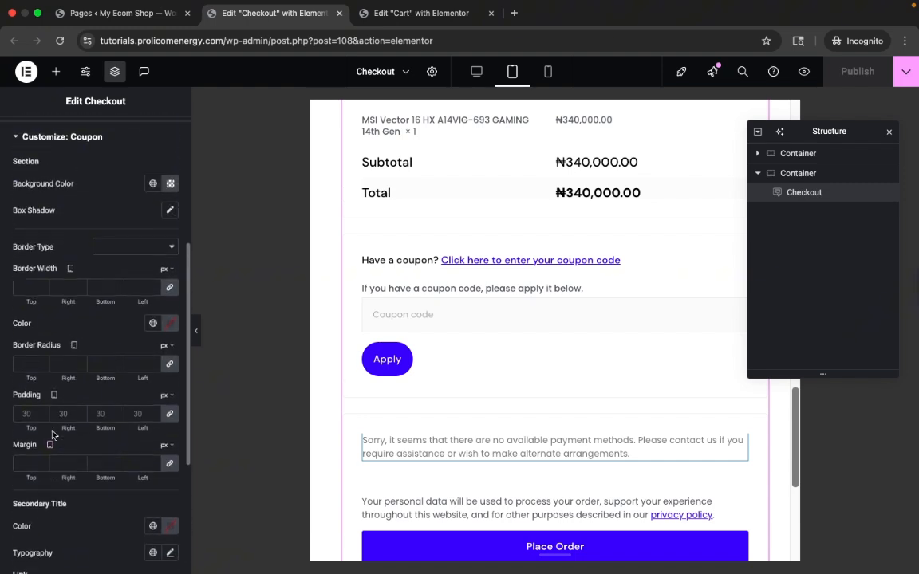
pyautogui.scroll(1, 52, 435)
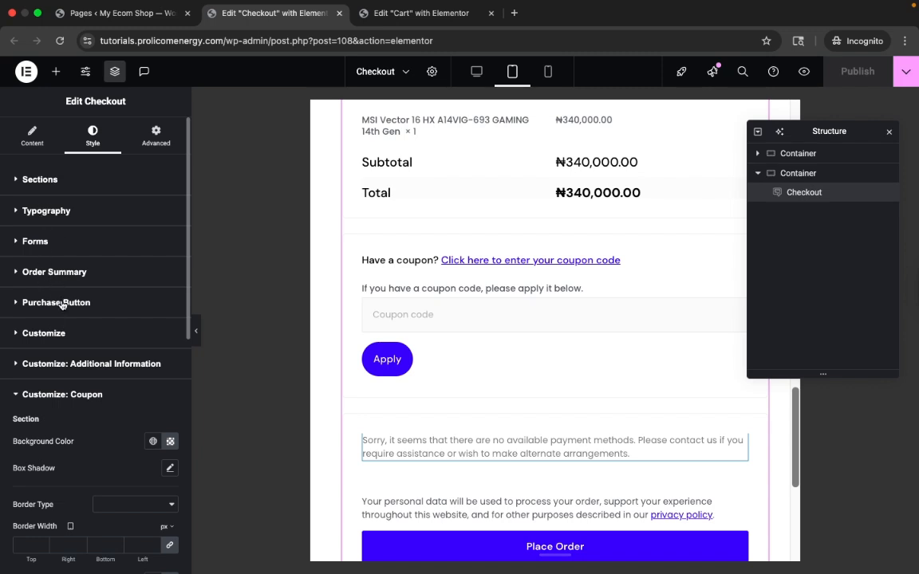
pyautogui.scroll(-10, 62, 304)
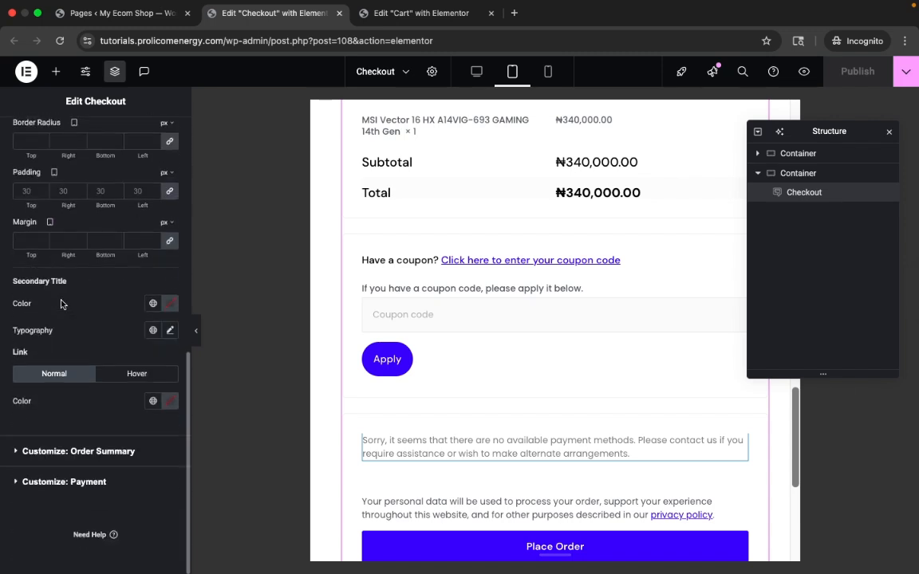
pyautogui.scroll(10, 83, 251)
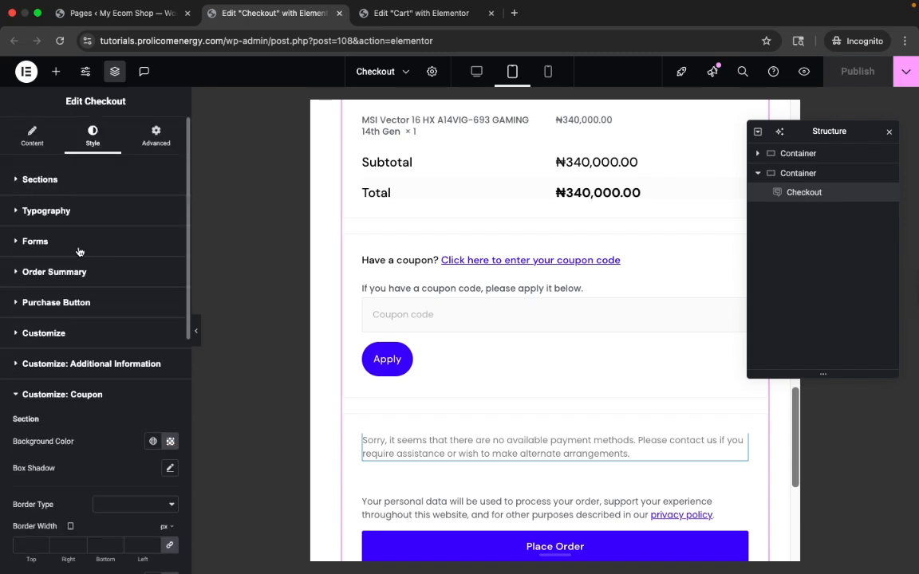
# Step: Examine the Checkout widget's Typography settings for titles, descriptions, messages, checkboxes, radio buttons and links
pyautogui.click(49, 212)
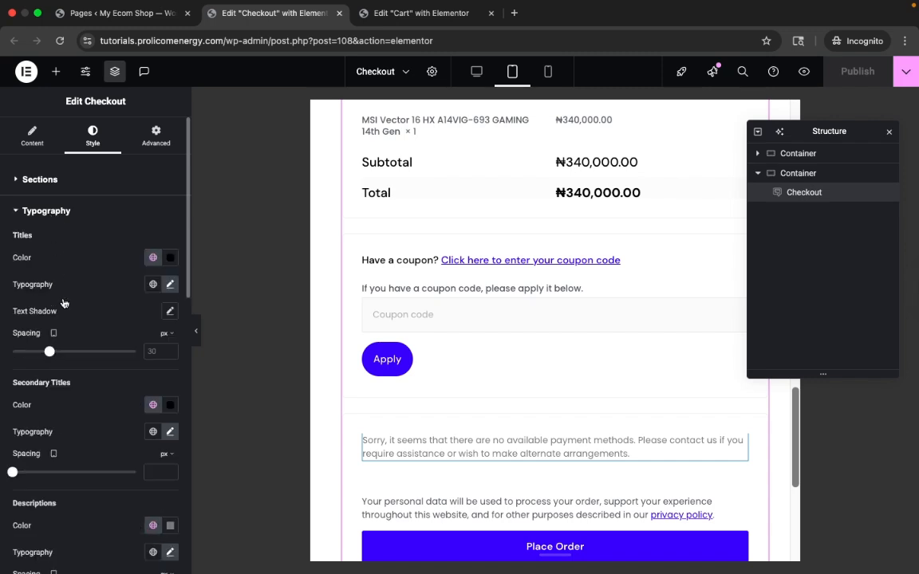
pyautogui.scroll(-1, 79, 385)
pyautogui.scroll(-6, 79, 385)
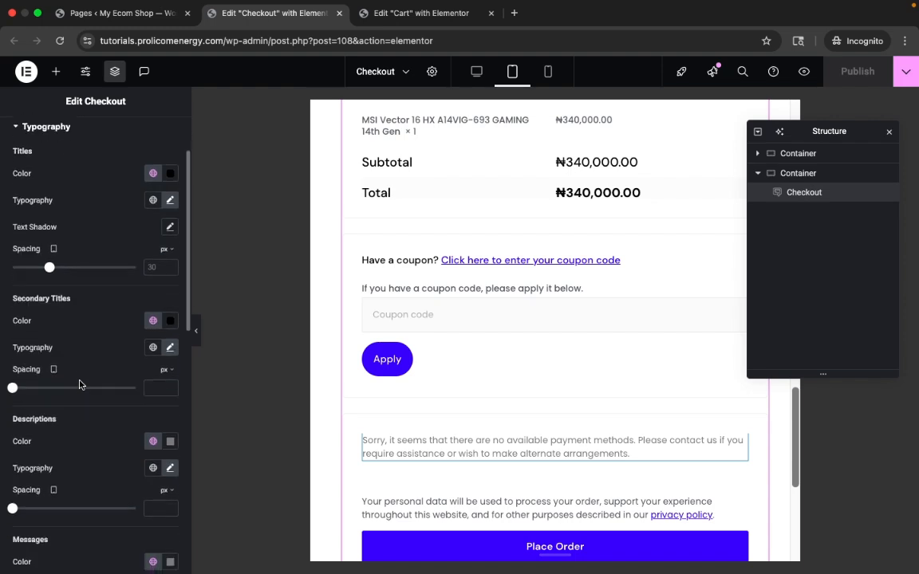
pyautogui.scroll(-4, 79, 385)
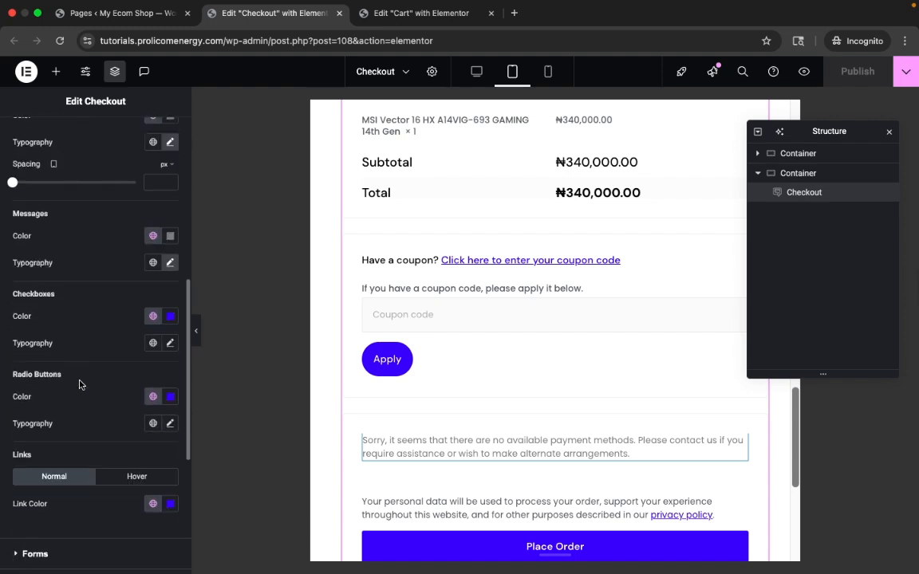
pyautogui.scroll(-5, 79, 385)
pyautogui.scroll(-3, 80, 385)
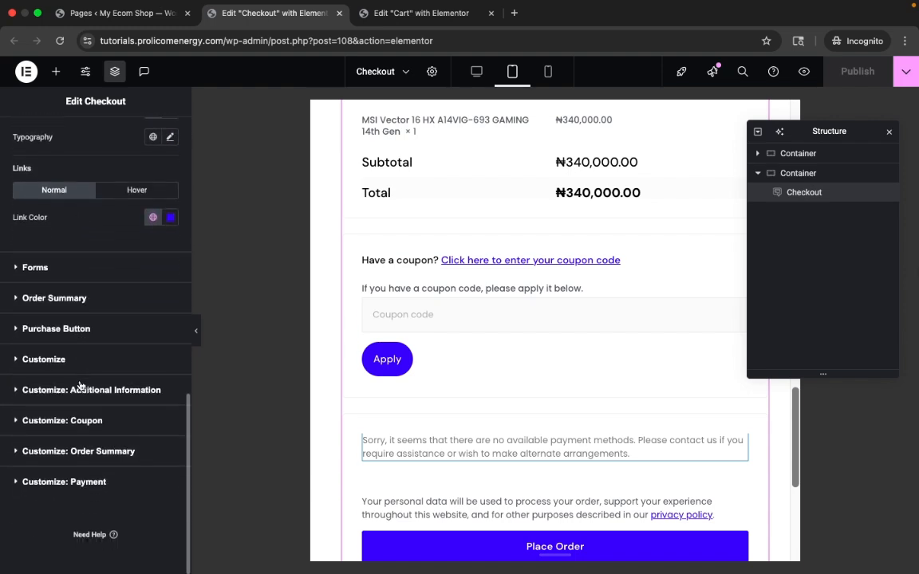
# Step: Examine the Checkout widget's Forms settings down to the Button colors, border and padding
pyautogui.click(54, 278)
pyautogui.scroll(-10, 78, 351)
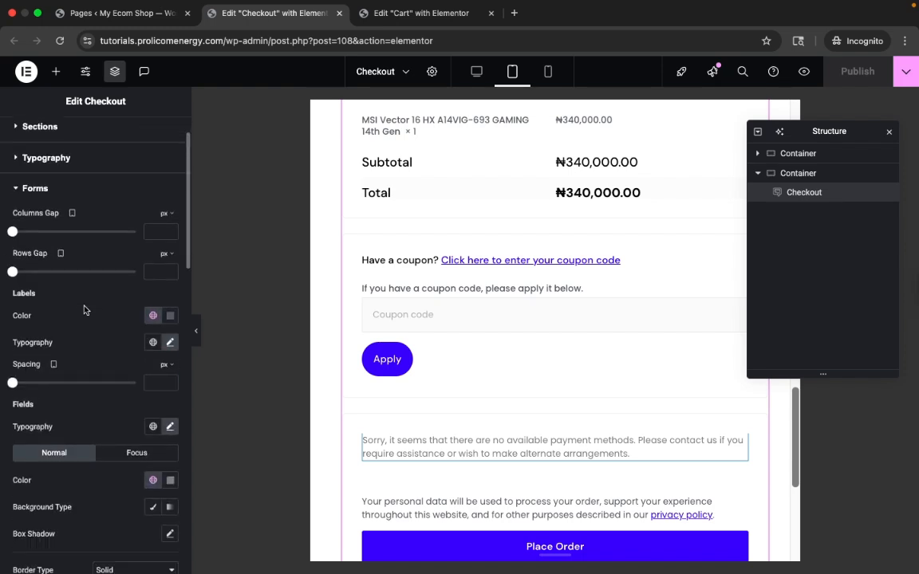
pyautogui.scroll(-12, 79, 368)
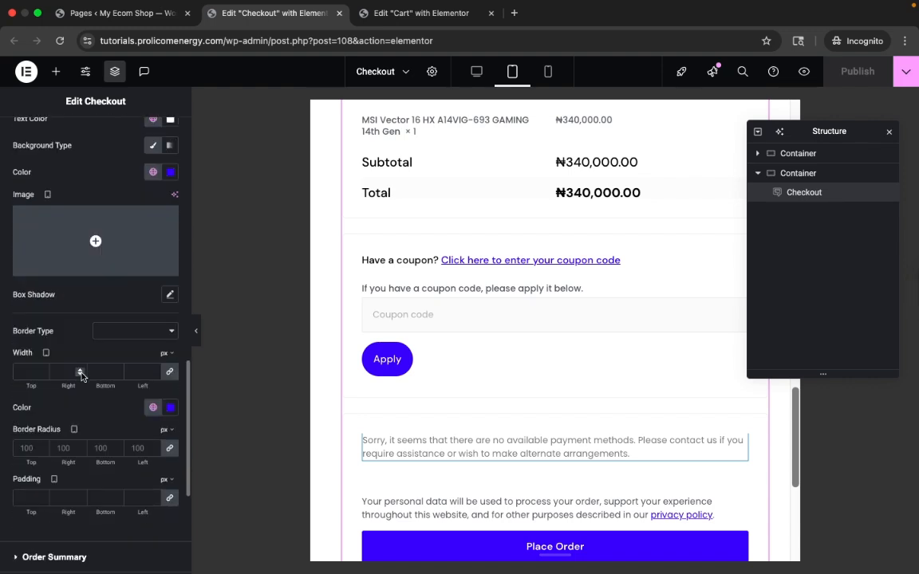
pyautogui.scroll(2, 82, 377)
pyautogui.scroll(-1, 81, 375)
pyautogui.scroll(3, 82, 376)
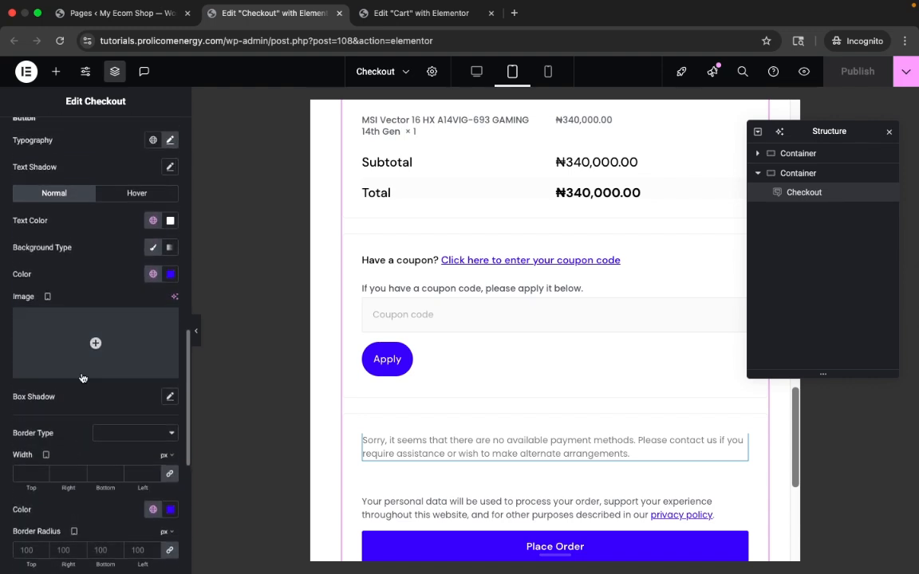
pyautogui.scroll(1, 82, 378)
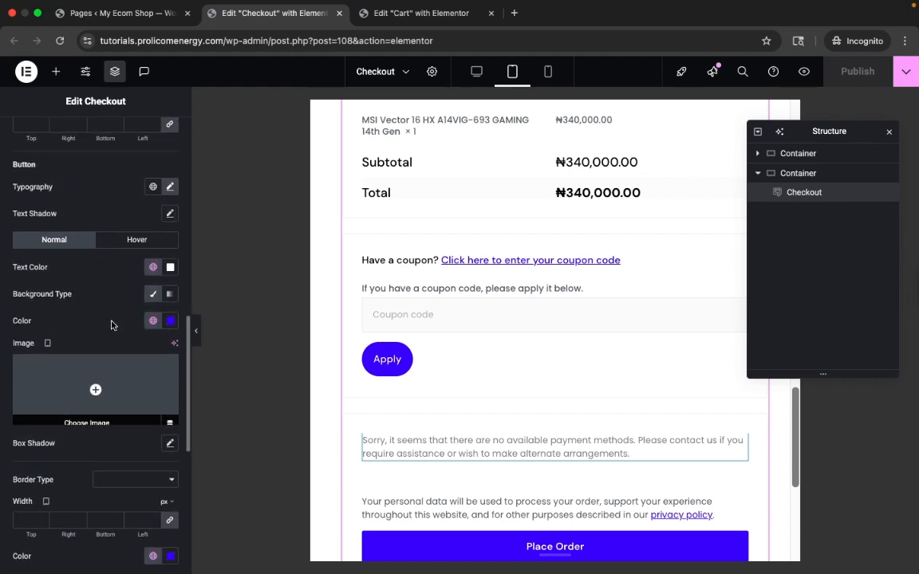
pyautogui.scroll(-5, 135, 306)
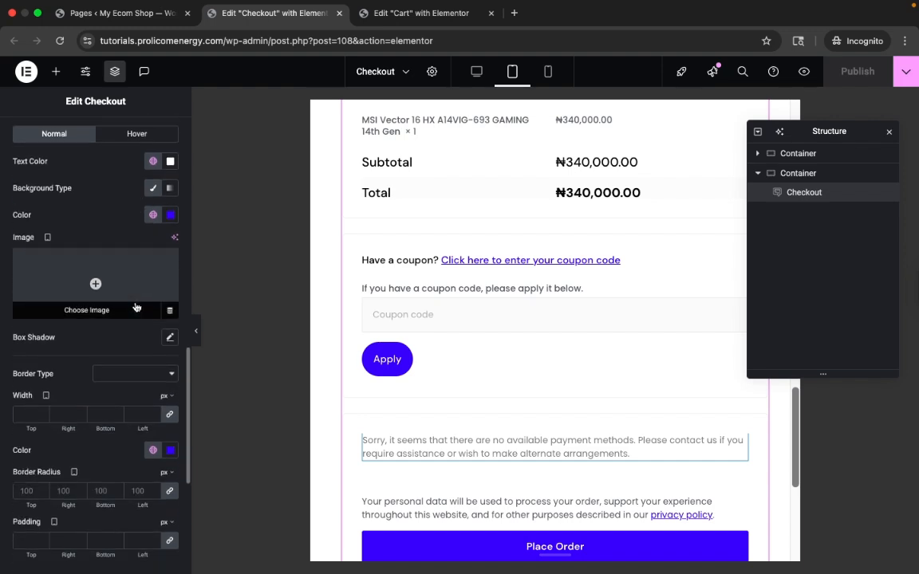
pyautogui.scroll(-1, 135, 302)
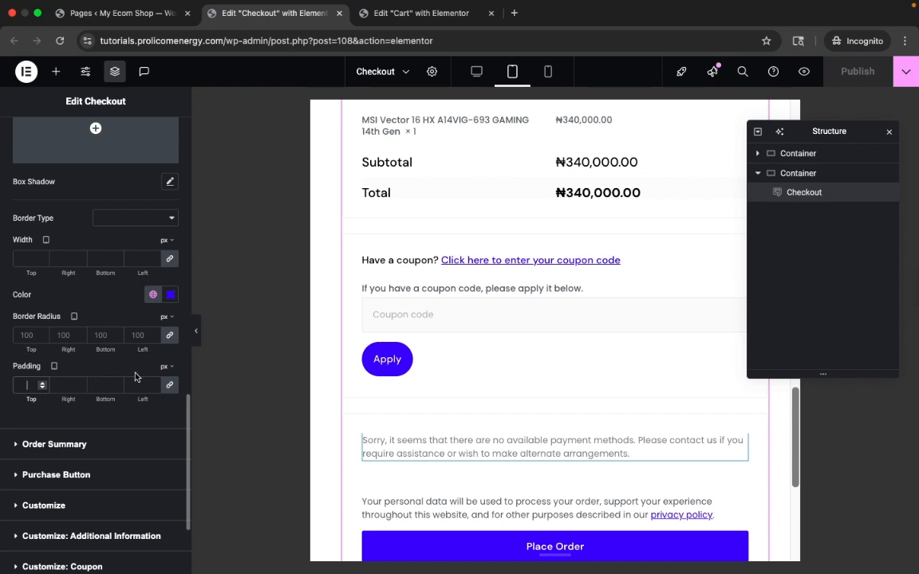
# Step: Unlink the form button's tablet padding values and set the right and left padding to 30 px
pyautogui.click(171, 387)
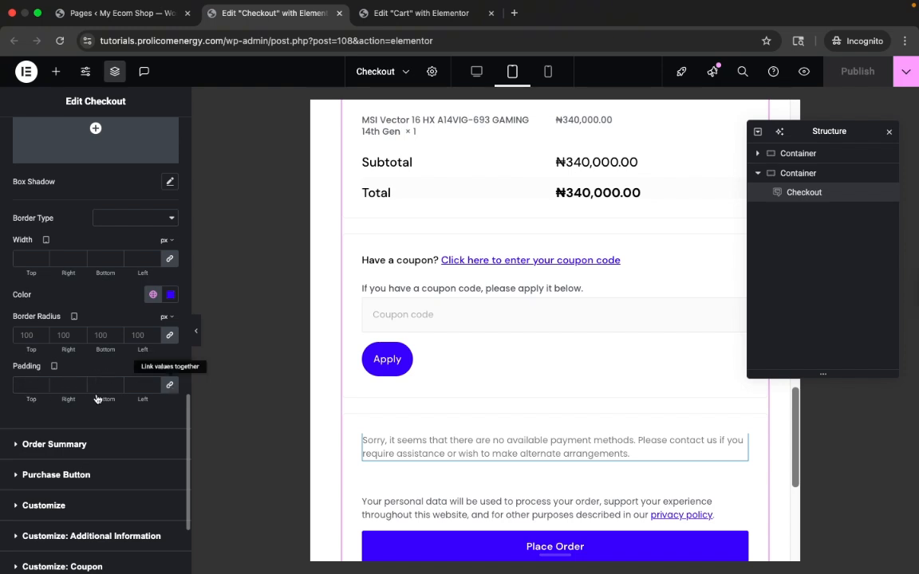
pyautogui.click(68, 385)
pyautogui.write('0')
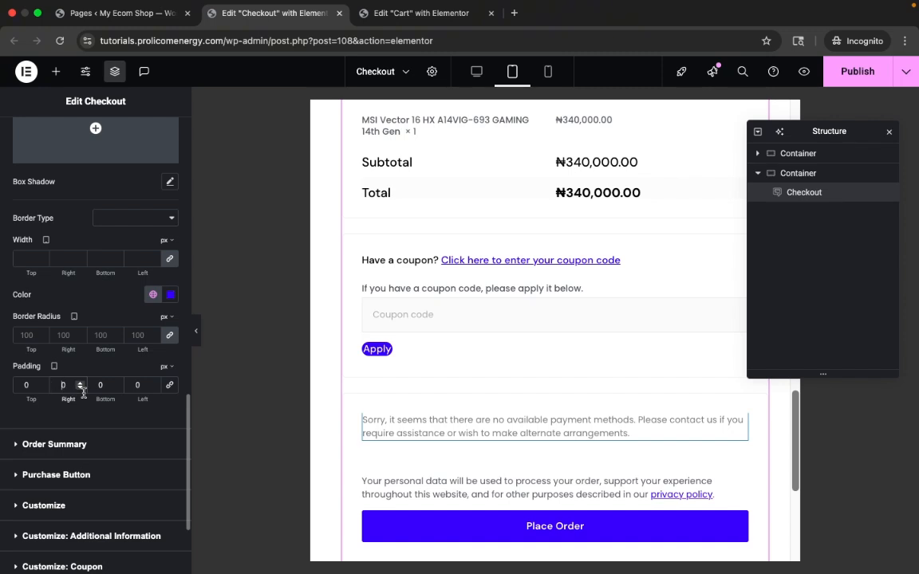
pyautogui.write('30')
pyautogui.click(131, 387)
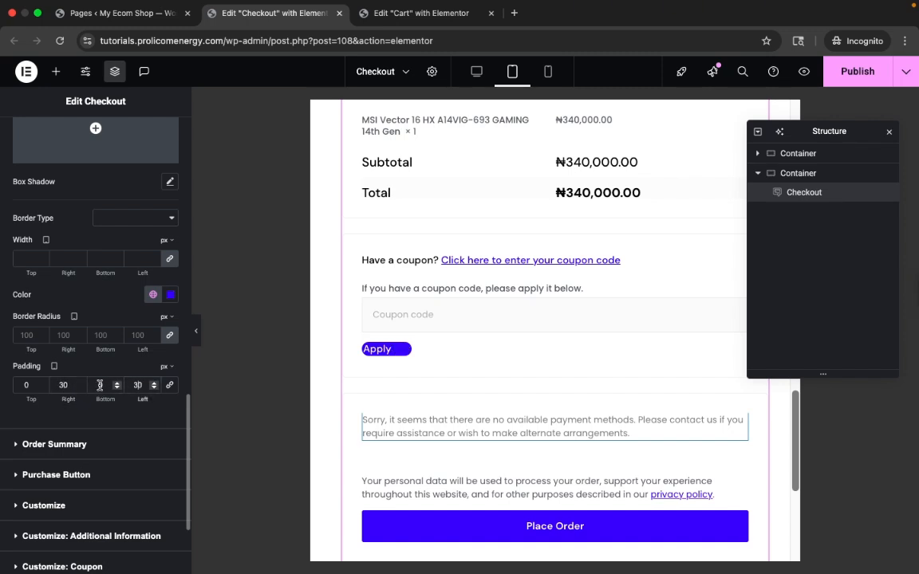
pyautogui.write('30')
# Step: Set the form button's tablet top and bottom padding to 10 px and check the coupon and order areas
pyautogui.click(24, 386)
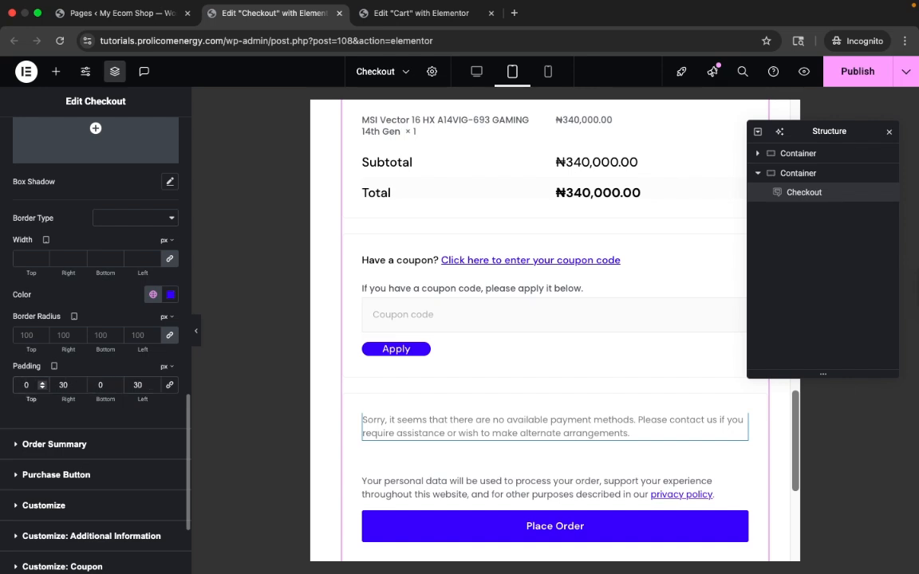
pyautogui.write('10')
pyautogui.click(100, 386)
pyautogui.write('10')
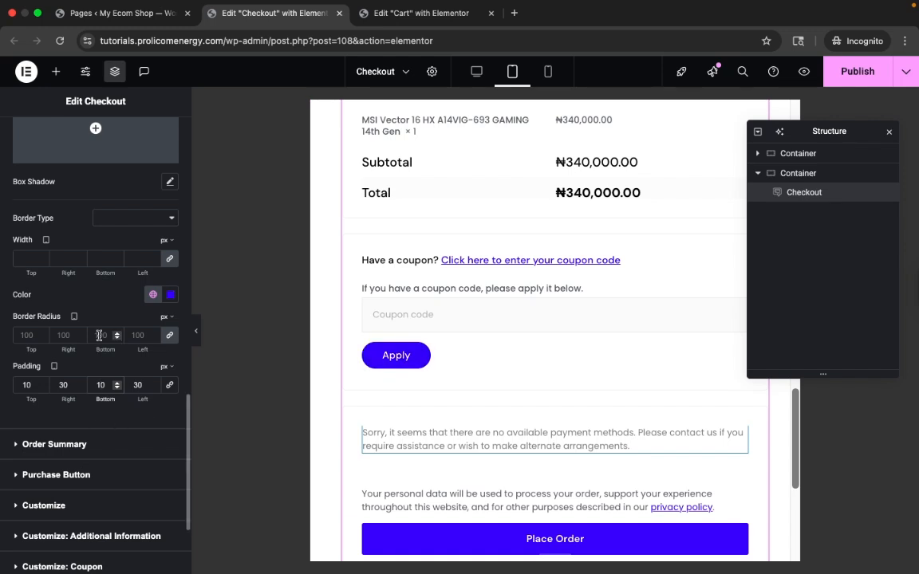
pyautogui.scroll(8, 98, 339)
pyautogui.scroll(2, 94, 311)
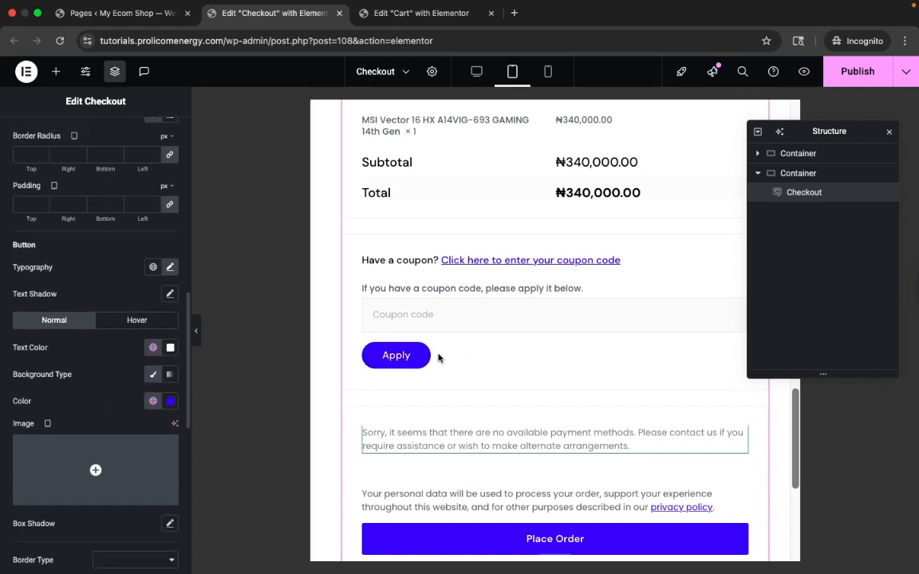
pyautogui.scroll(3, 79, 348)
pyautogui.scroll(-10, 78, 349)
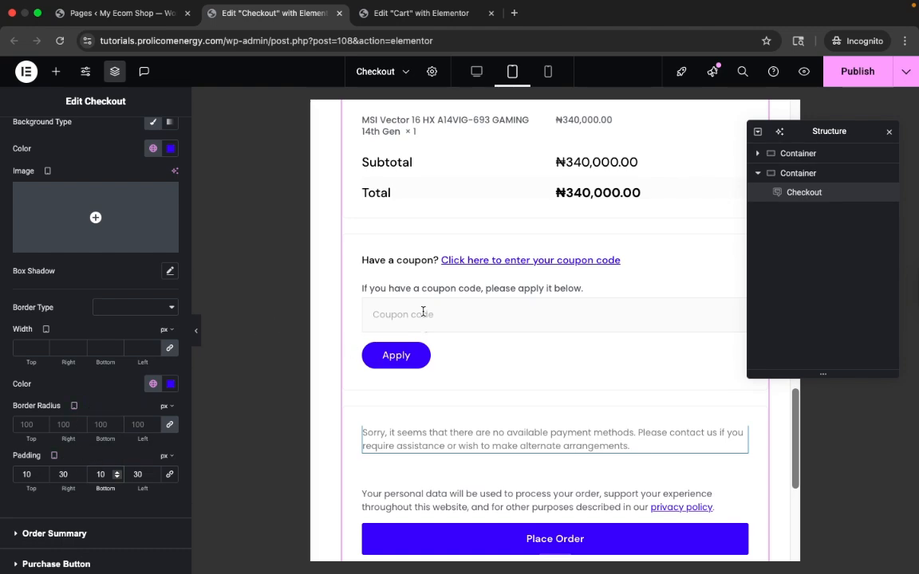
pyautogui.scroll(-3, 484, 410)
pyautogui.scroll(5, 484, 410)
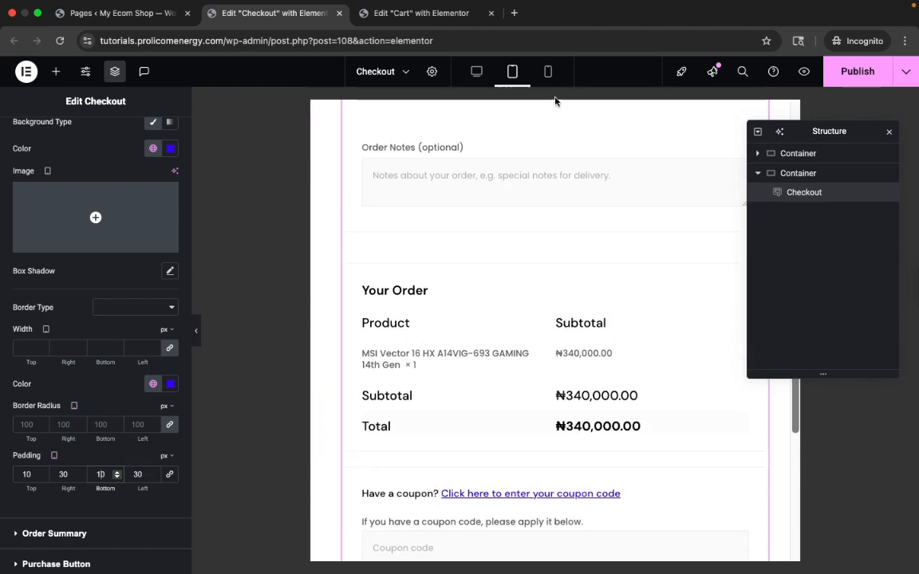
# Step: In the mobile portrait preview, unlink the checkout container's padding and set it to 60 px top and bottom, 20 px right and left
pyautogui.click(551, 72)
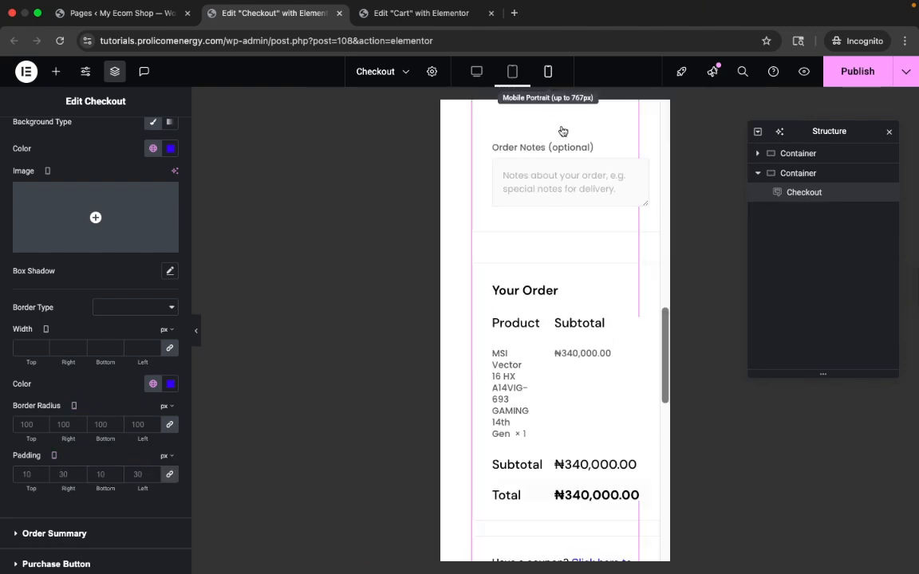
pyautogui.scroll(10, 571, 175)
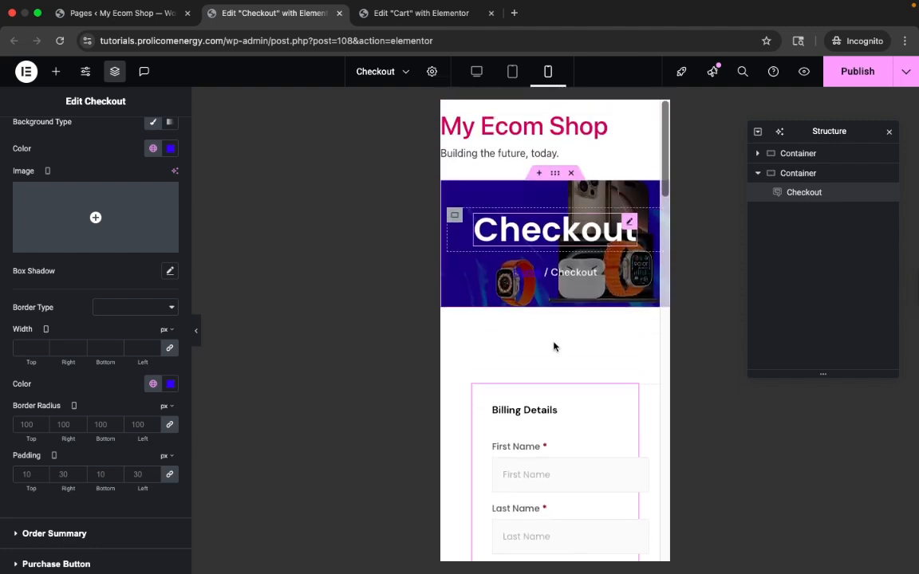
pyautogui.click(787, 176)
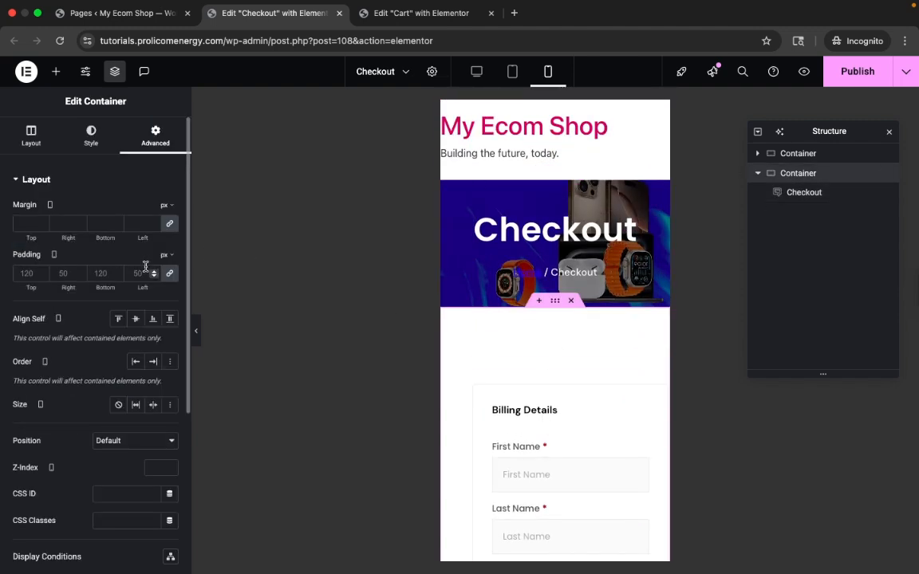
pyautogui.click(169, 274)
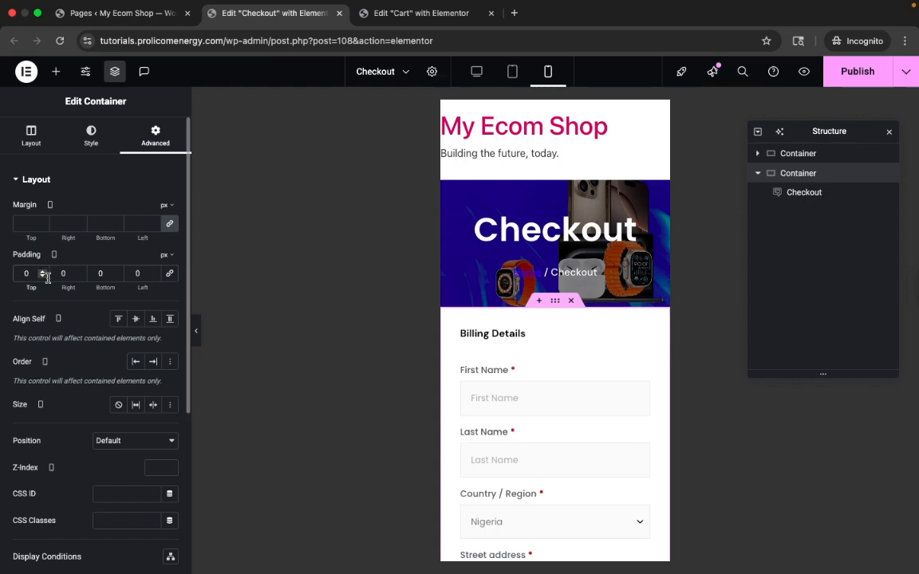
pyautogui.click(47, 277)
pyautogui.write('60')
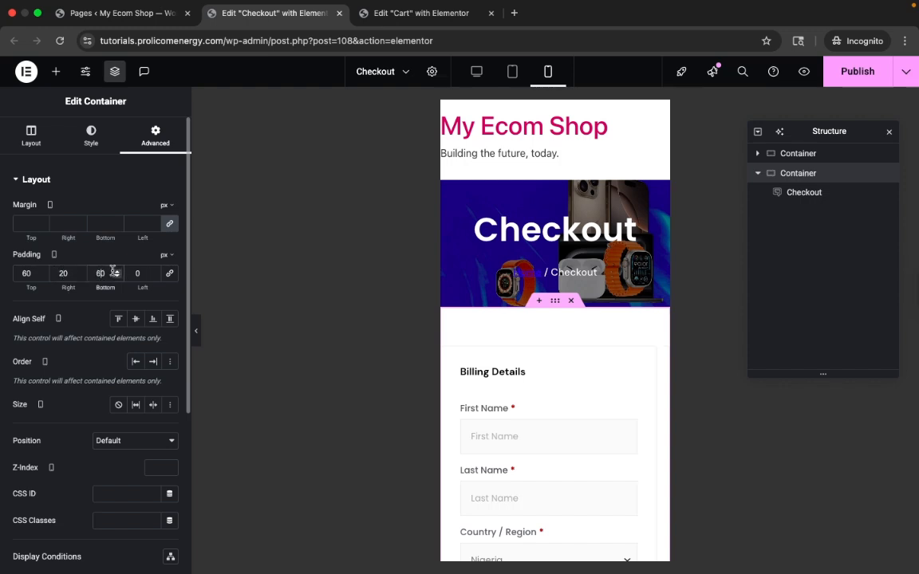
pyautogui.write('20')
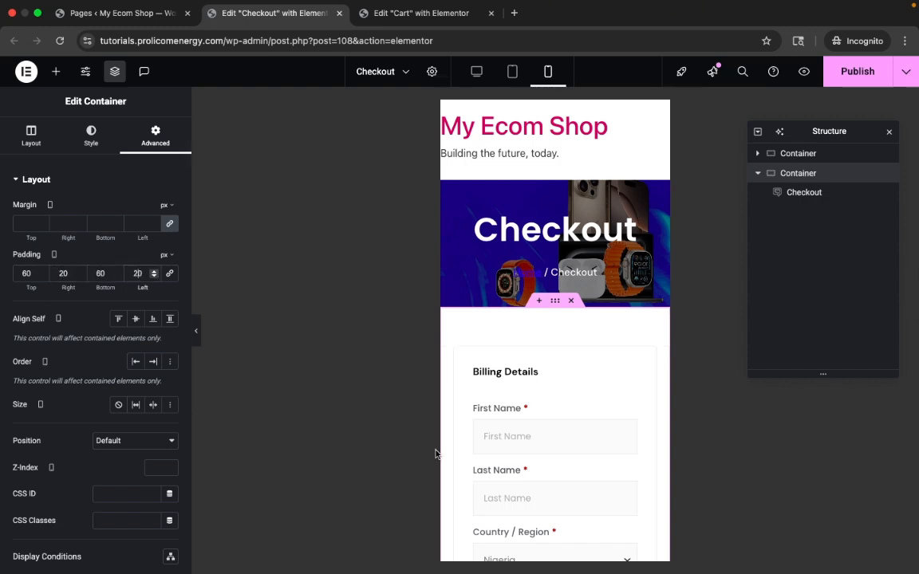
# Step: Review the mobile checkout layout through to the Place Order button and publish the changes
pyautogui.scroll(-15, 514, 468)
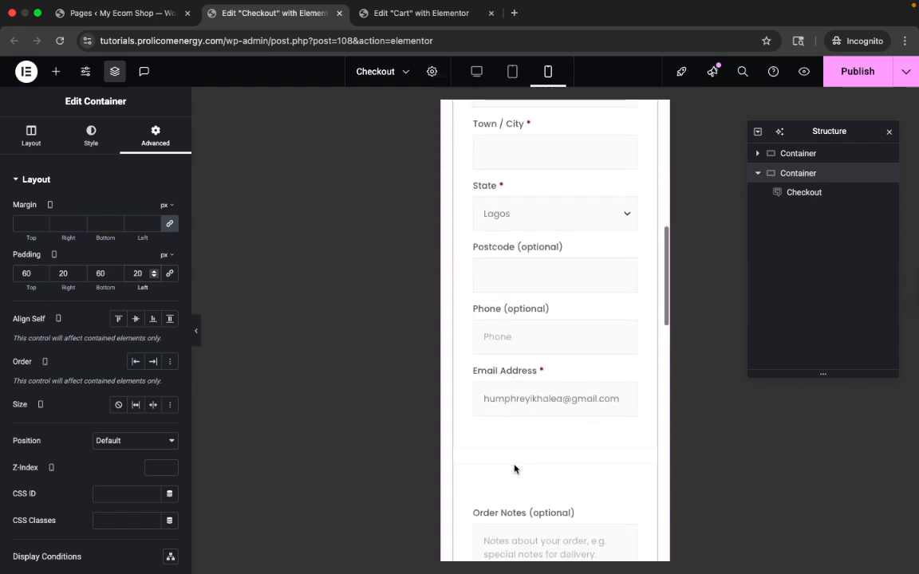
pyautogui.scroll(-12, 514, 469)
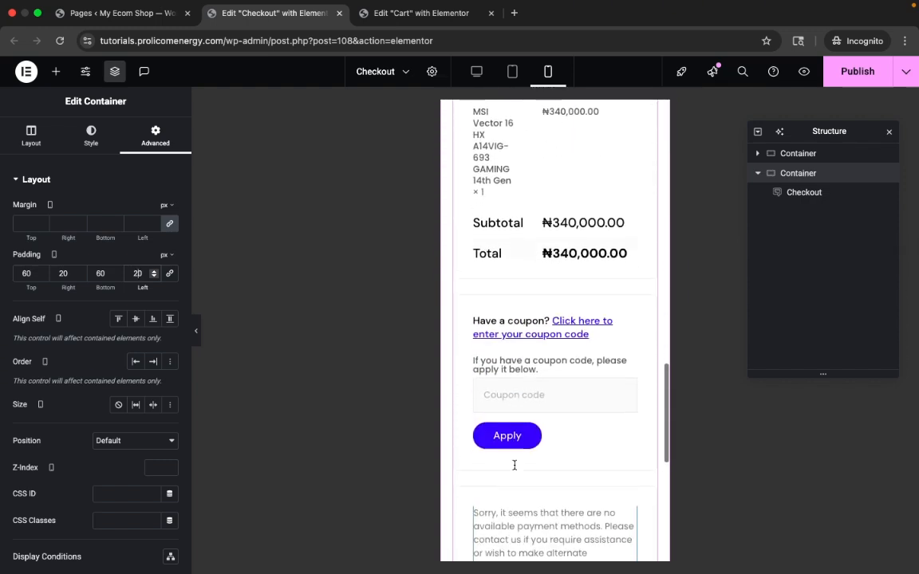
pyautogui.scroll(-6, 514, 469)
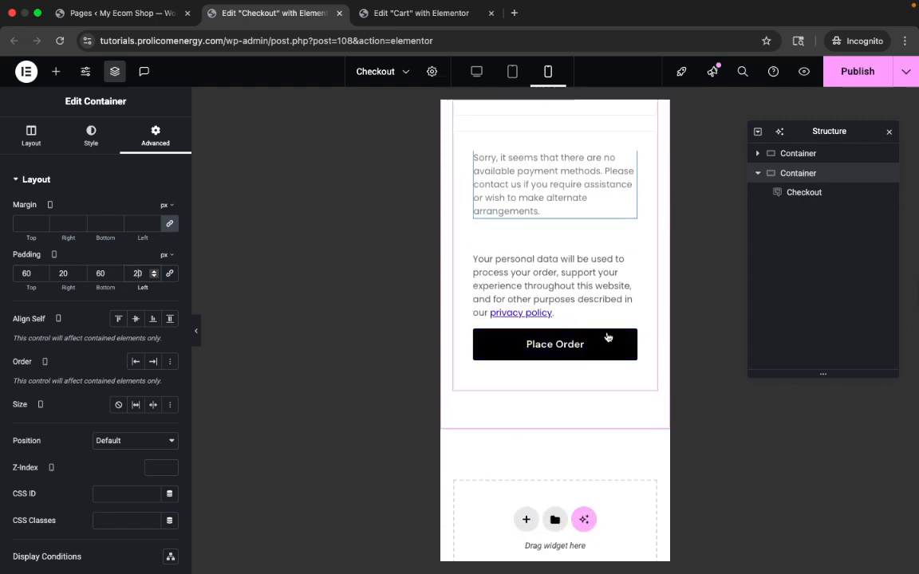
pyautogui.scroll(20, 637, 321)
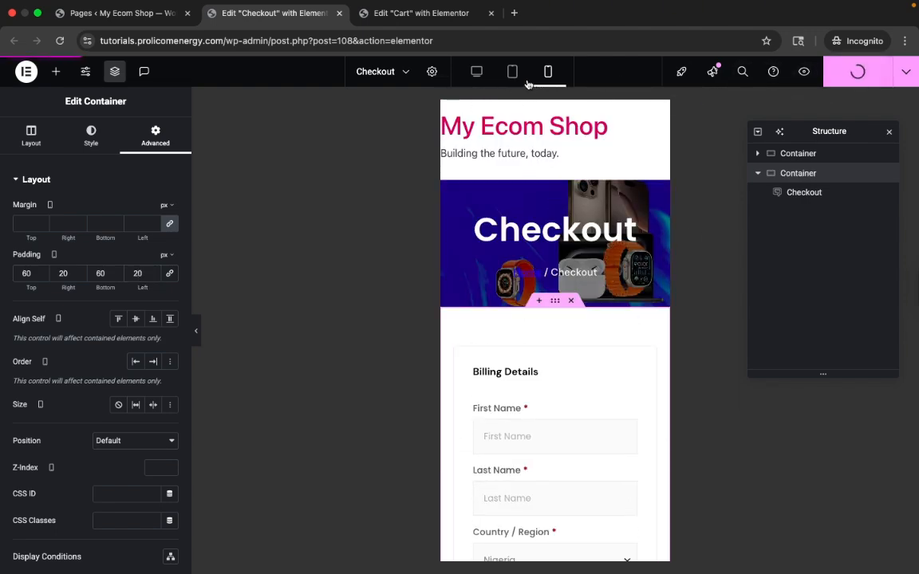
# Step: Preview the Checkout page in the browser and examine the banner, billing form, order summary, coupon area and Place Order section
pyautogui.click(803, 71)
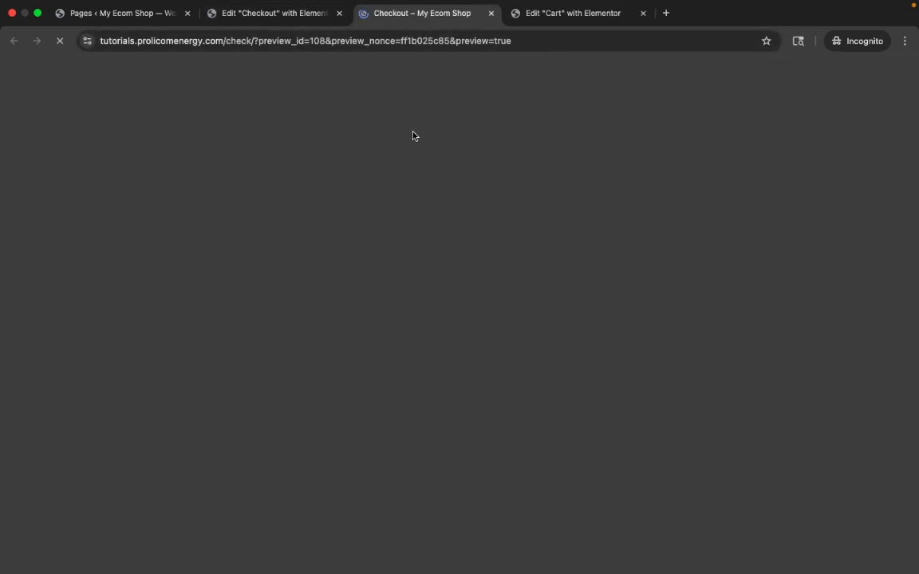
pyautogui.scroll(-5, 453, 180)
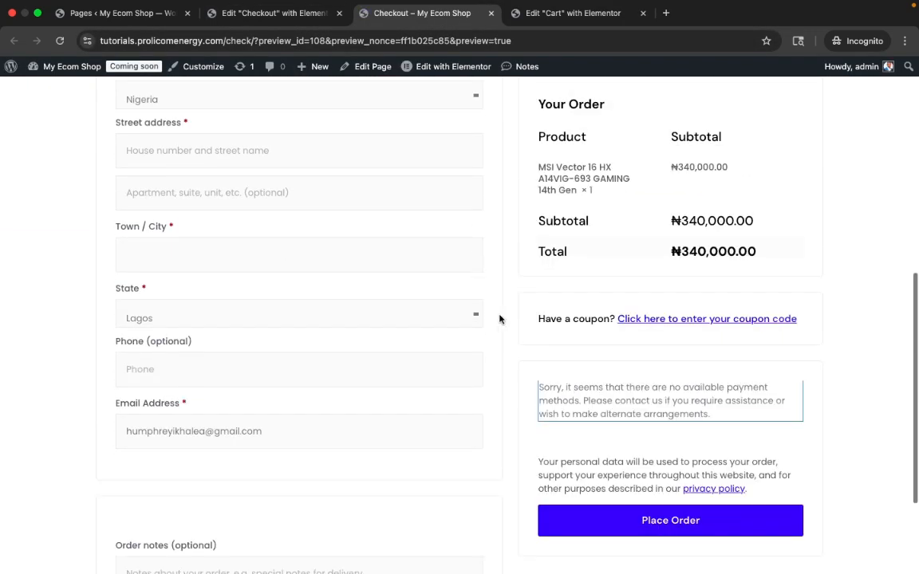
pyautogui.scroll(-3, 509, 340)
pyautogui.scroll(8, 527, 344)
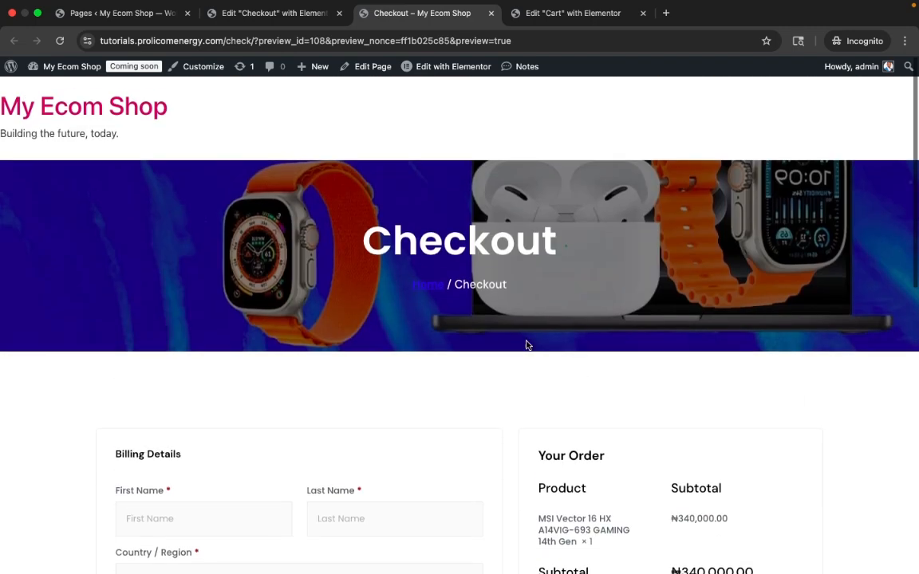
pyautogui.scroll(-8, 525, 344)
pyautogui.scroll(2, 576, 441)
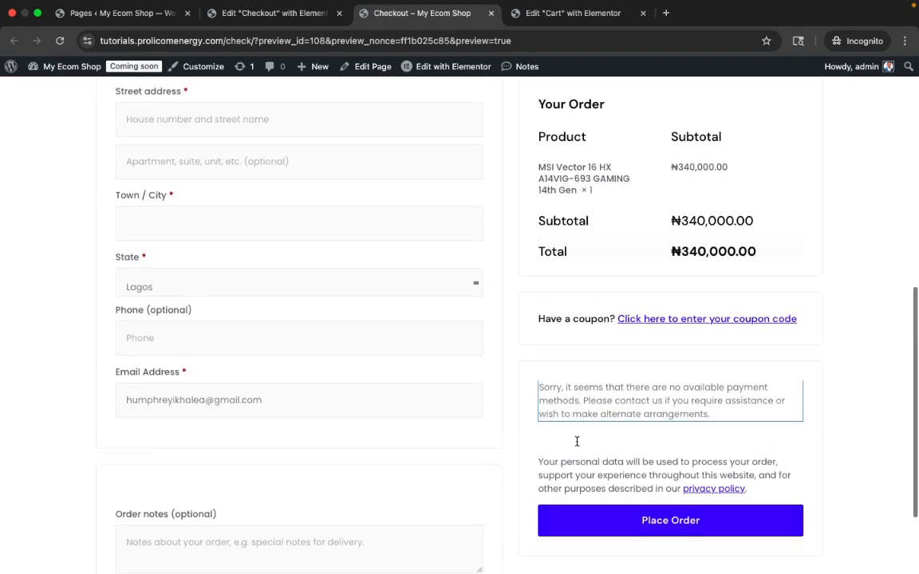
pyautogui.scroll(3, 613, 274)
pyautogui.scroll(-3, 611, 268)
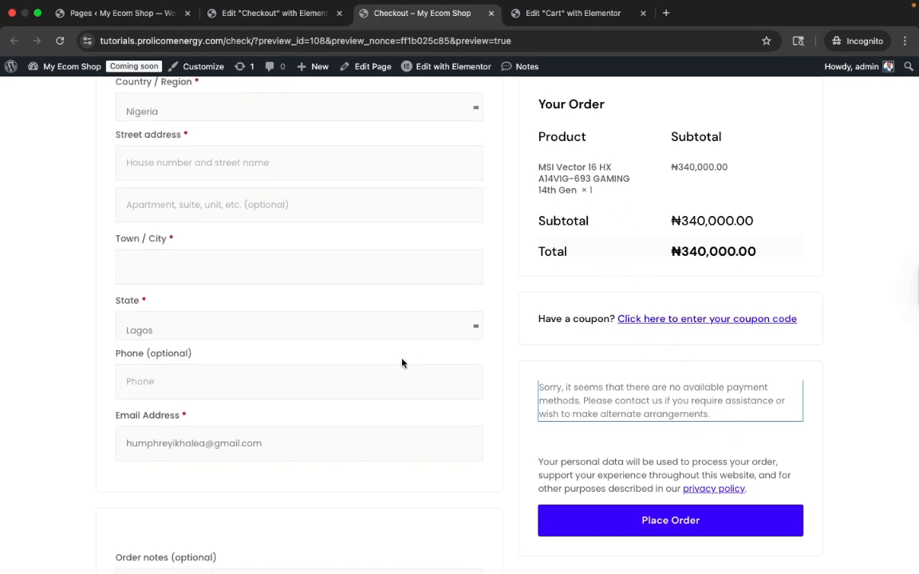
pyautogui.scroll(-3, 342, 350)
pyautogui.scroll(6, 342, 351)
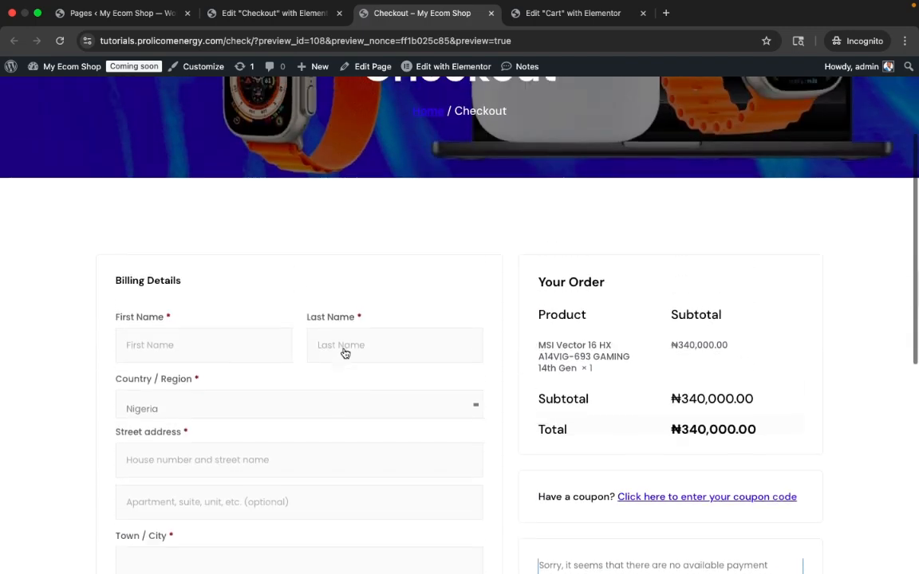
pyautogui.scroll(-5, 345, 350)
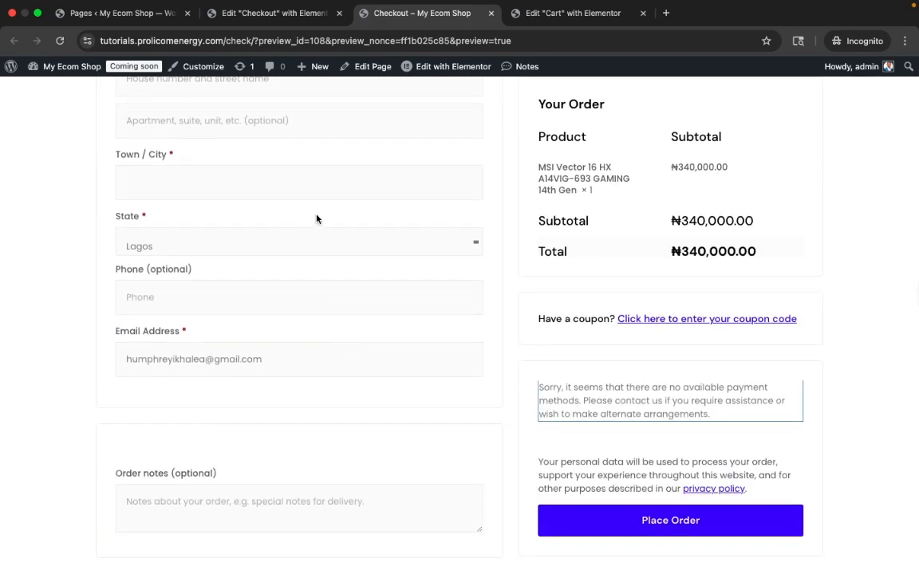
pyautogui.scroll(-2, 349, 176)
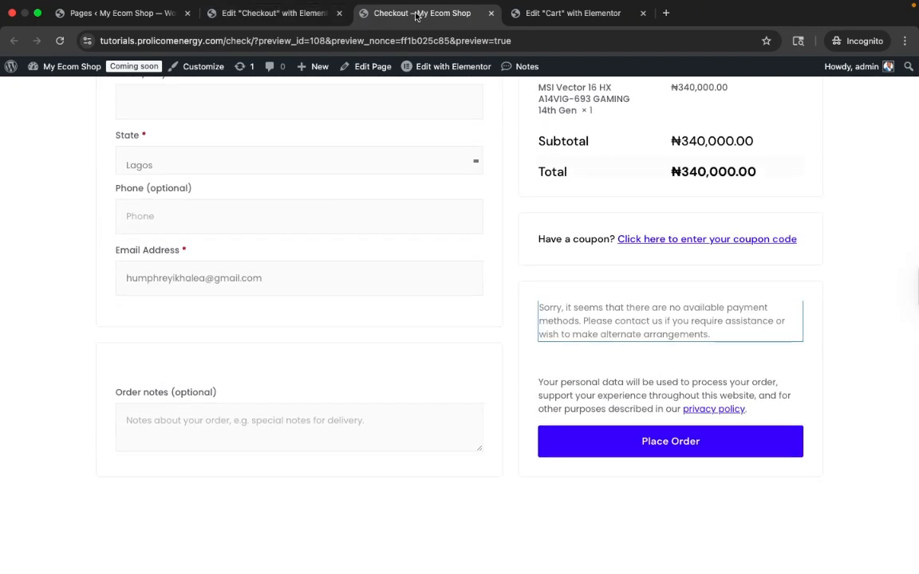